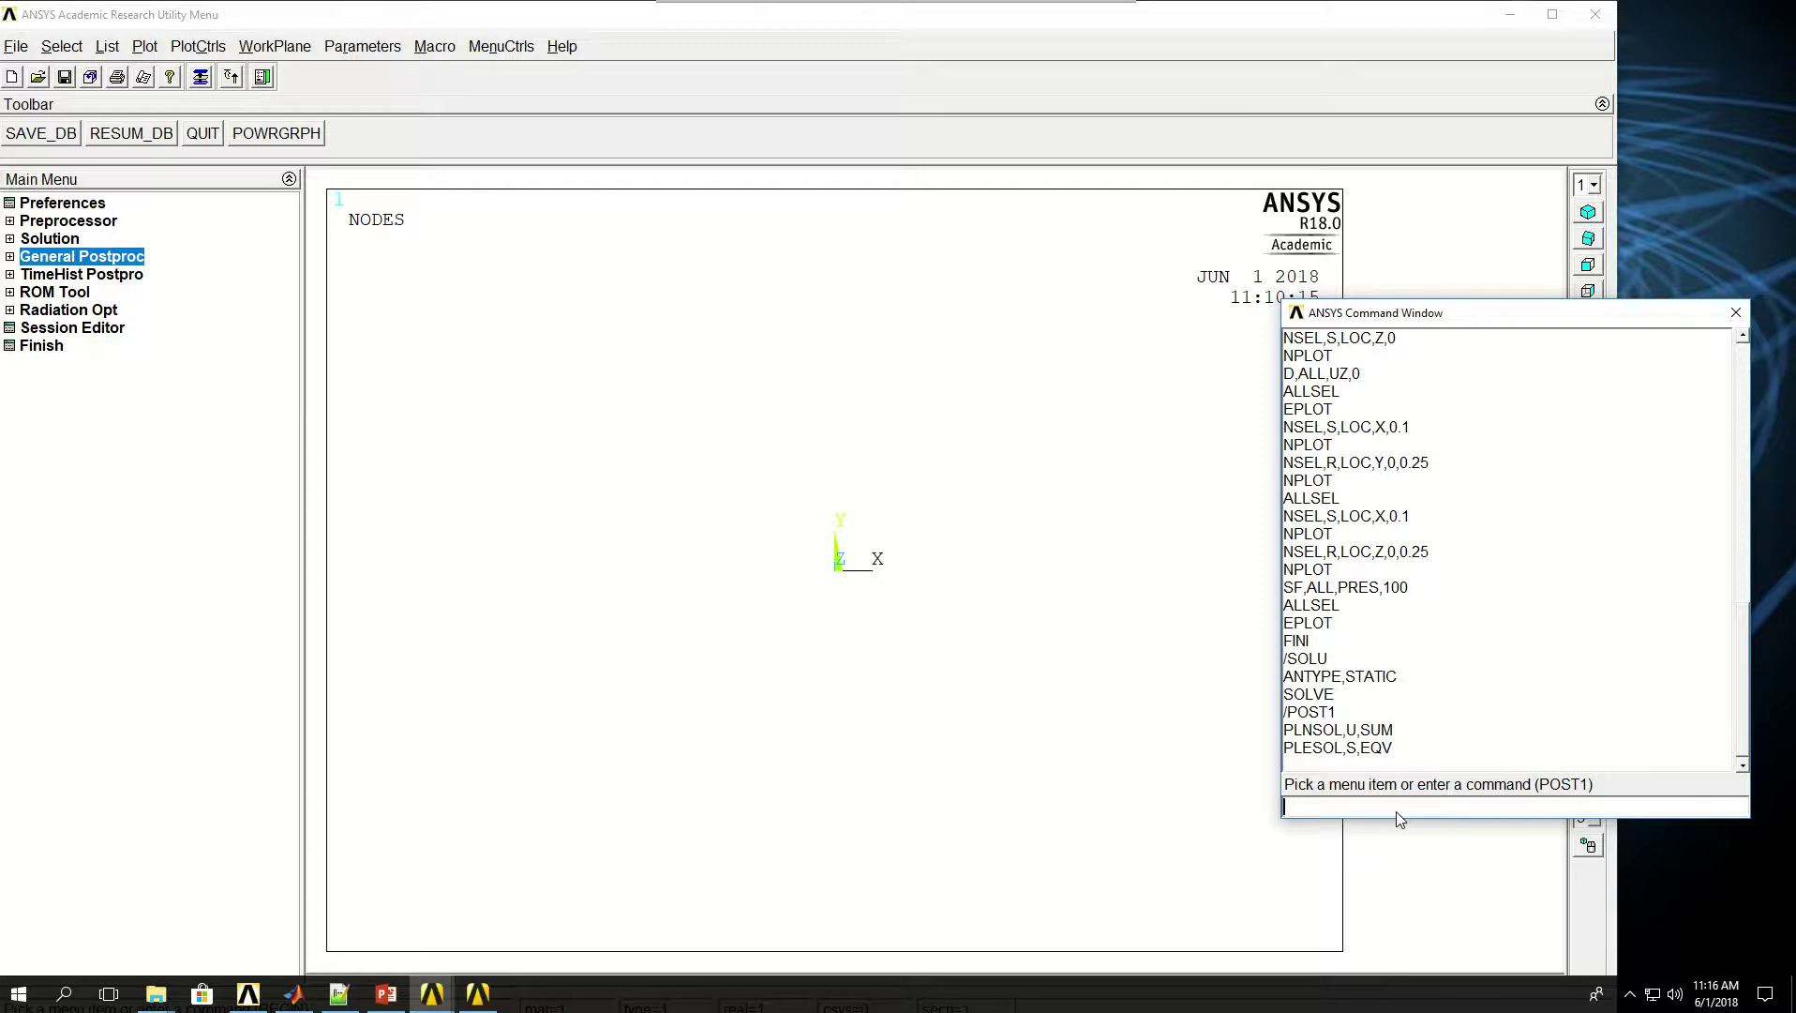
# Enter the preprocessor with /PREP7 and define element type 1 as PLANE183 using ET,1,183
pyautogui.write('/PREP7')
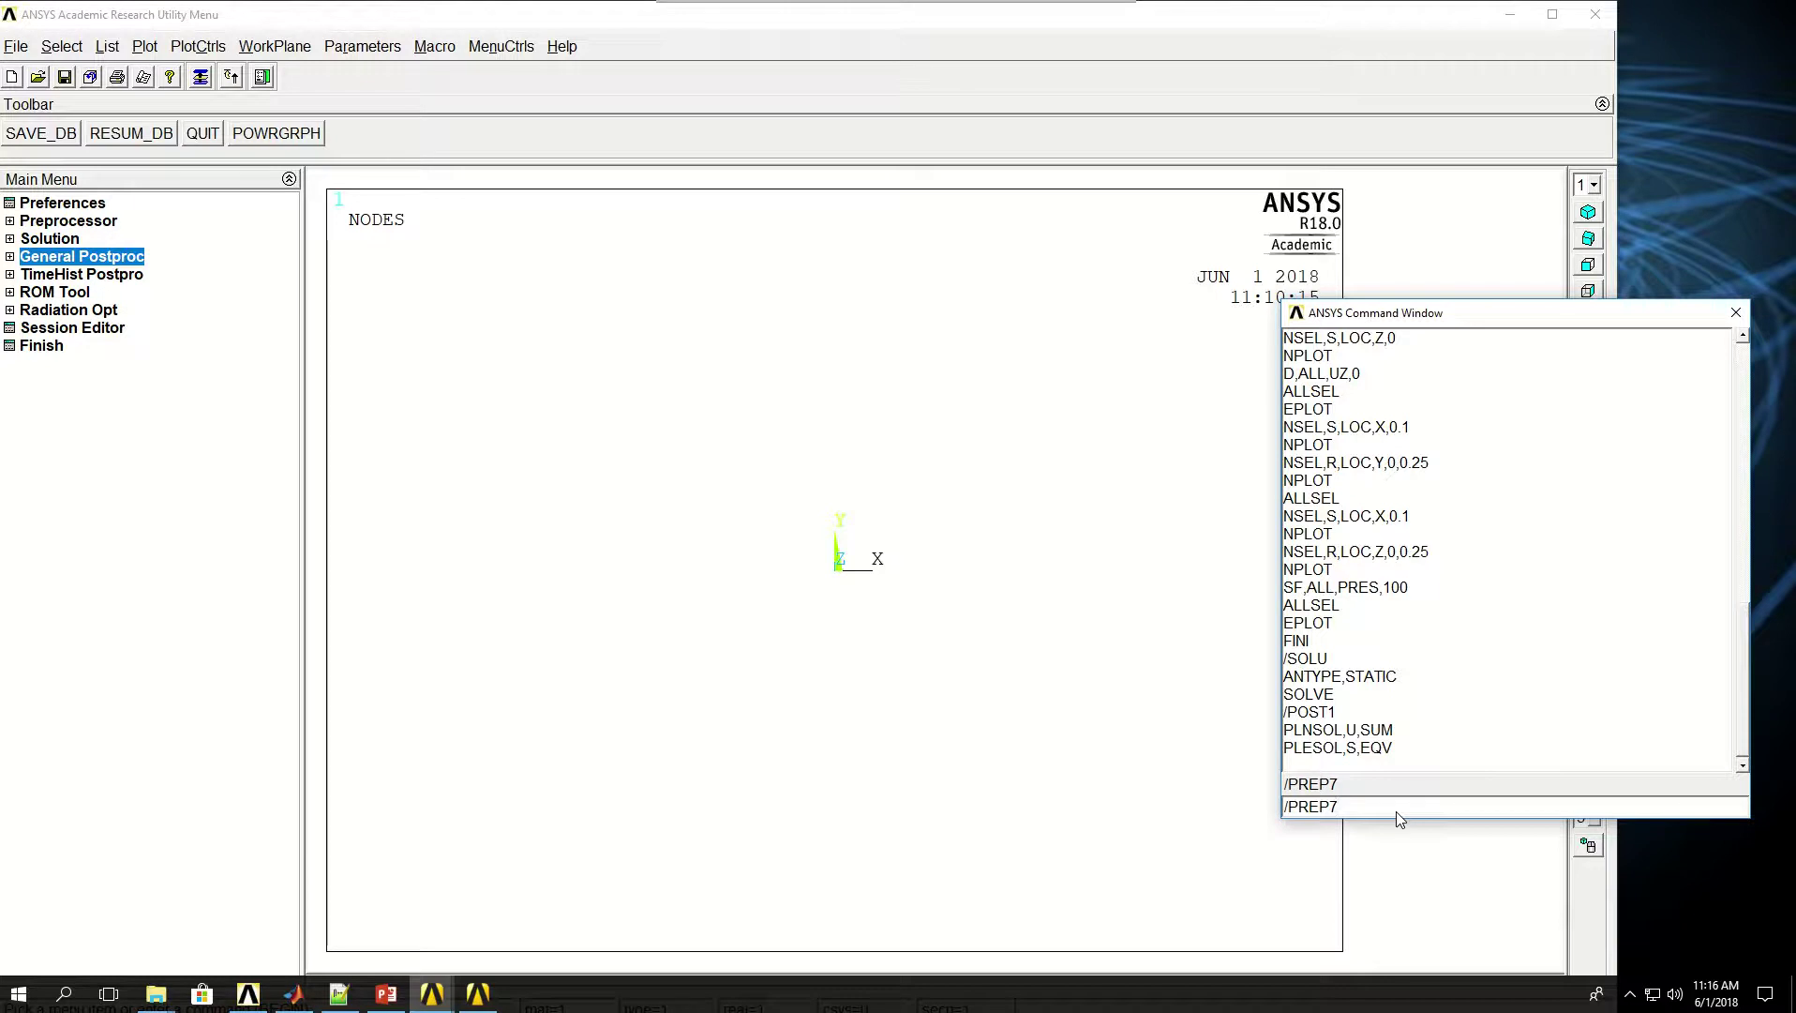
pyautogui.press('Return')
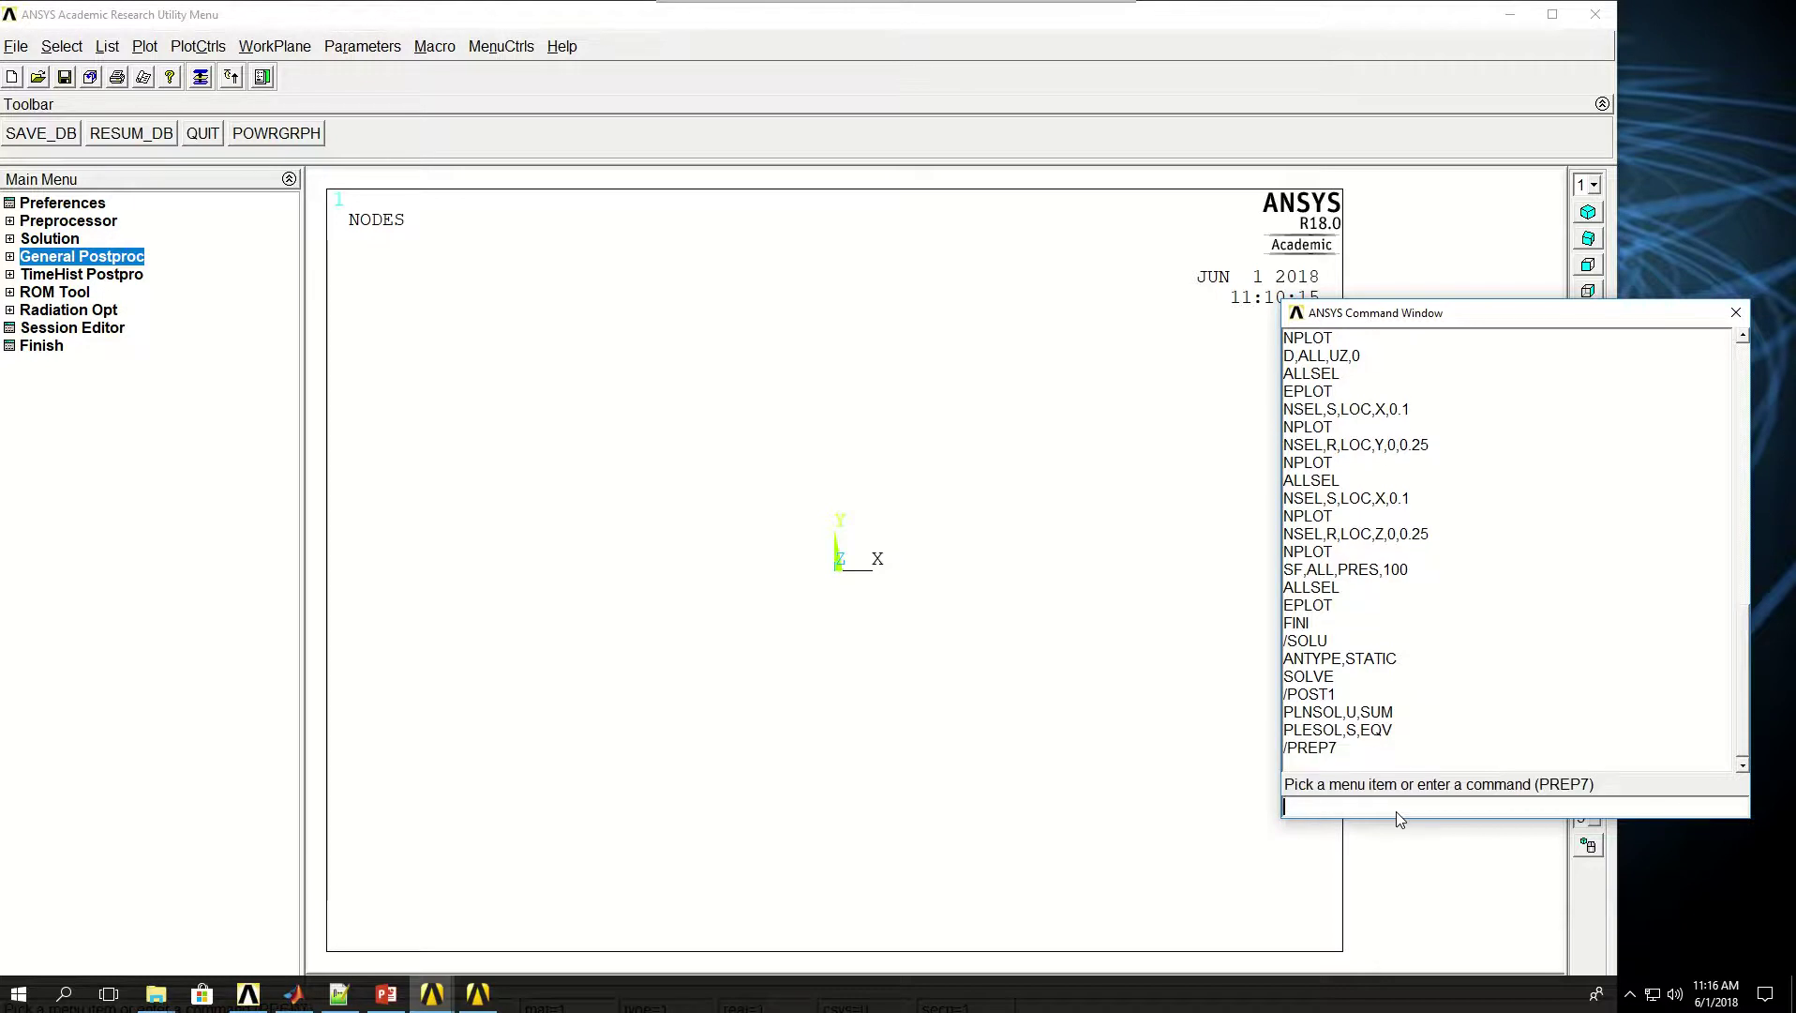
pyautogui.write('ET,1')
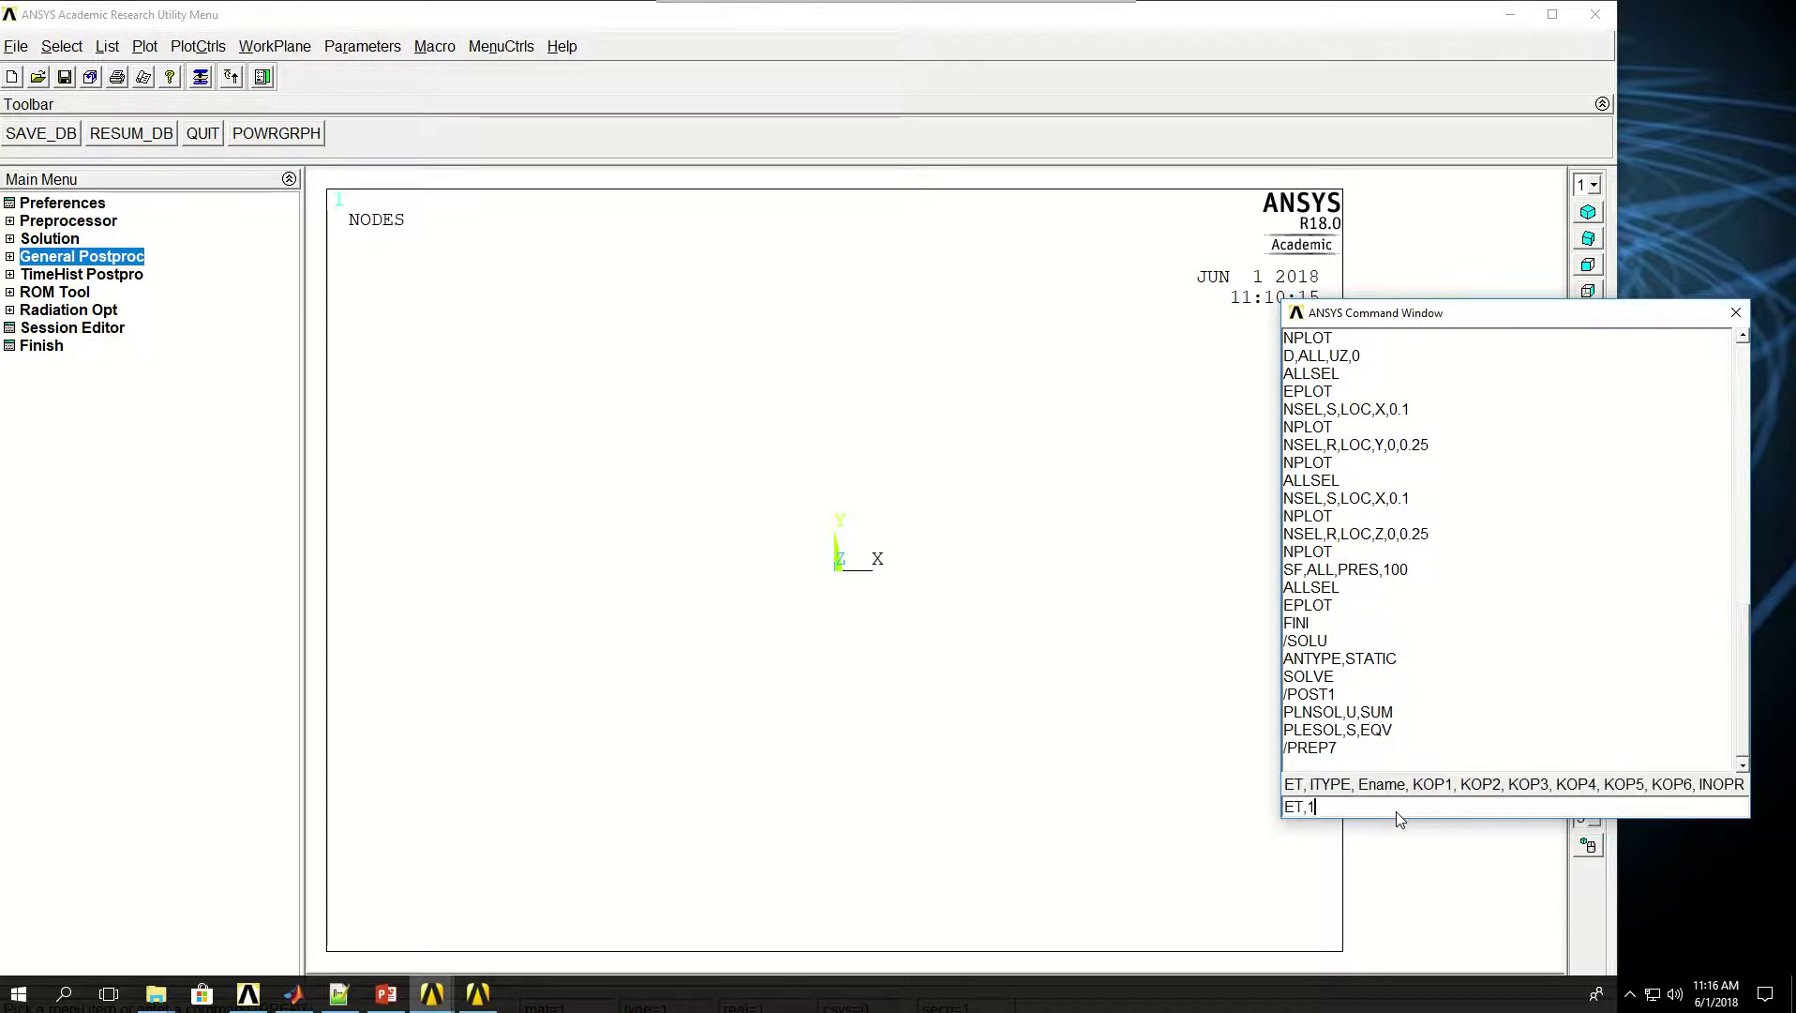
pyautogui.write(',1')
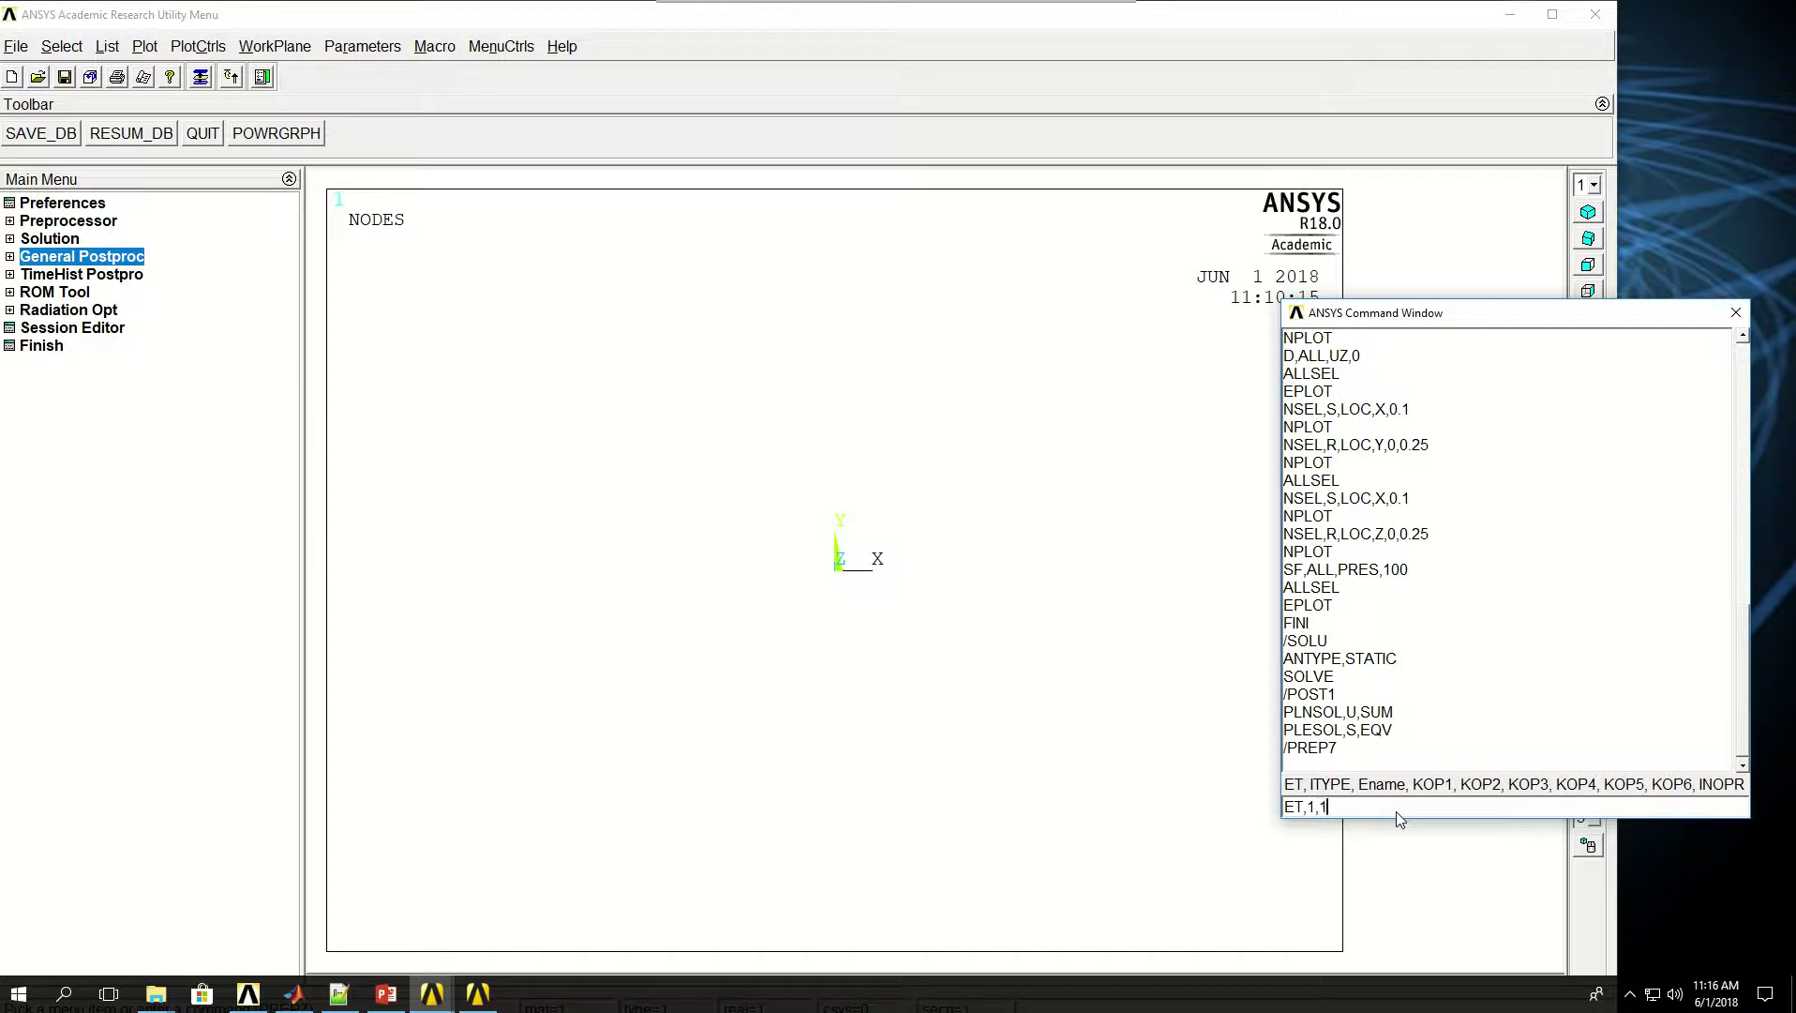
pyautogui.write('83')
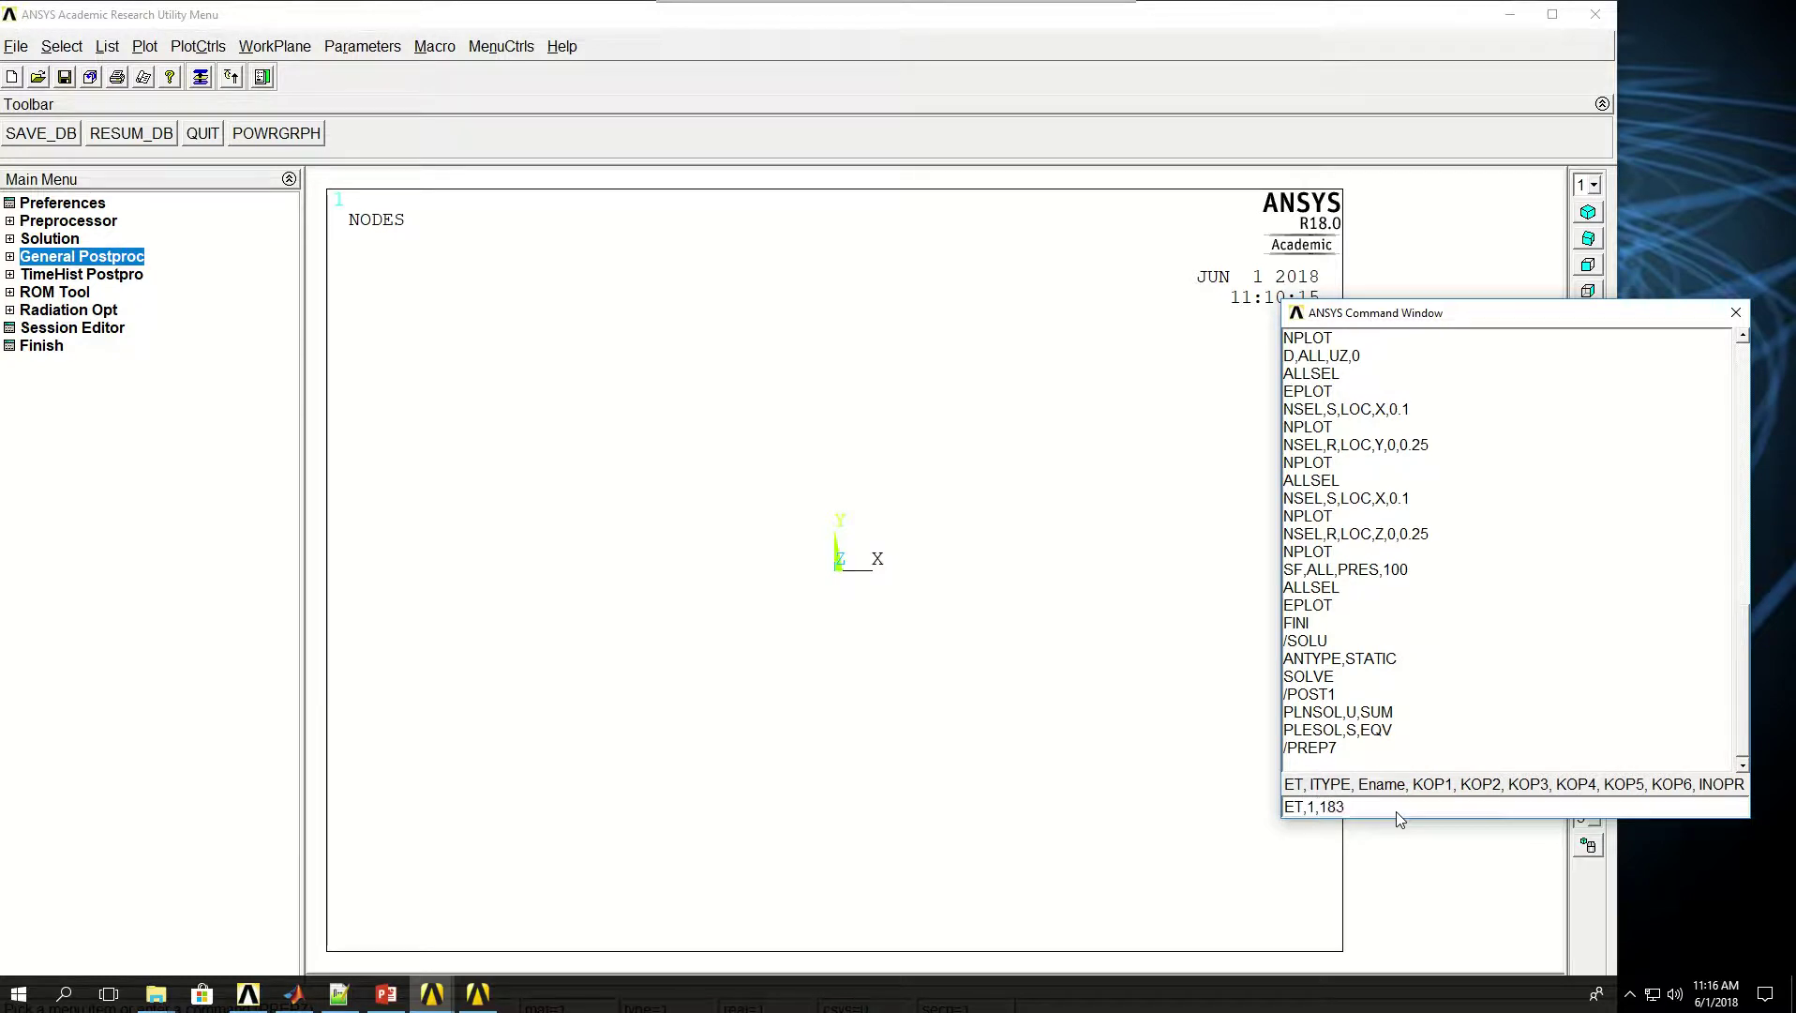
pyautogui.press('Return')
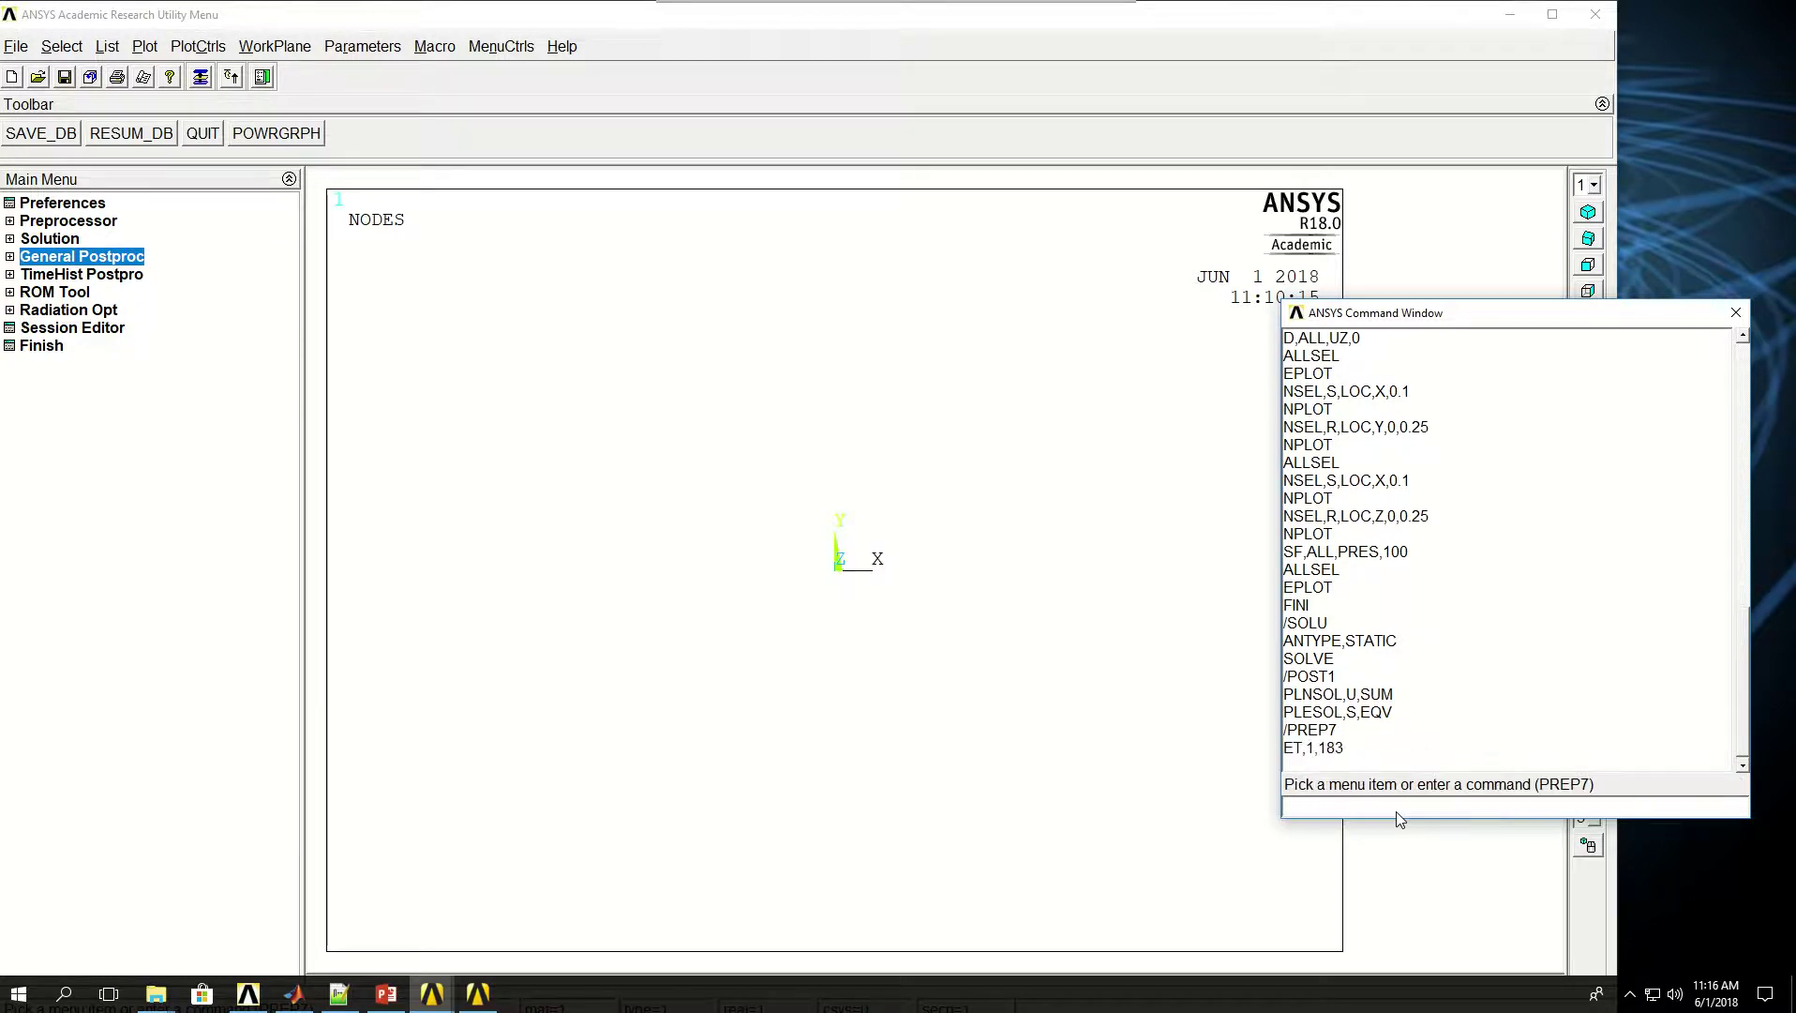
# Read the PLANE183 help on KEYOPT(3) plane strain and EX/EY/EZ material inputs, then return to Mechanical APDL
pyautogui.click(475, 1001)
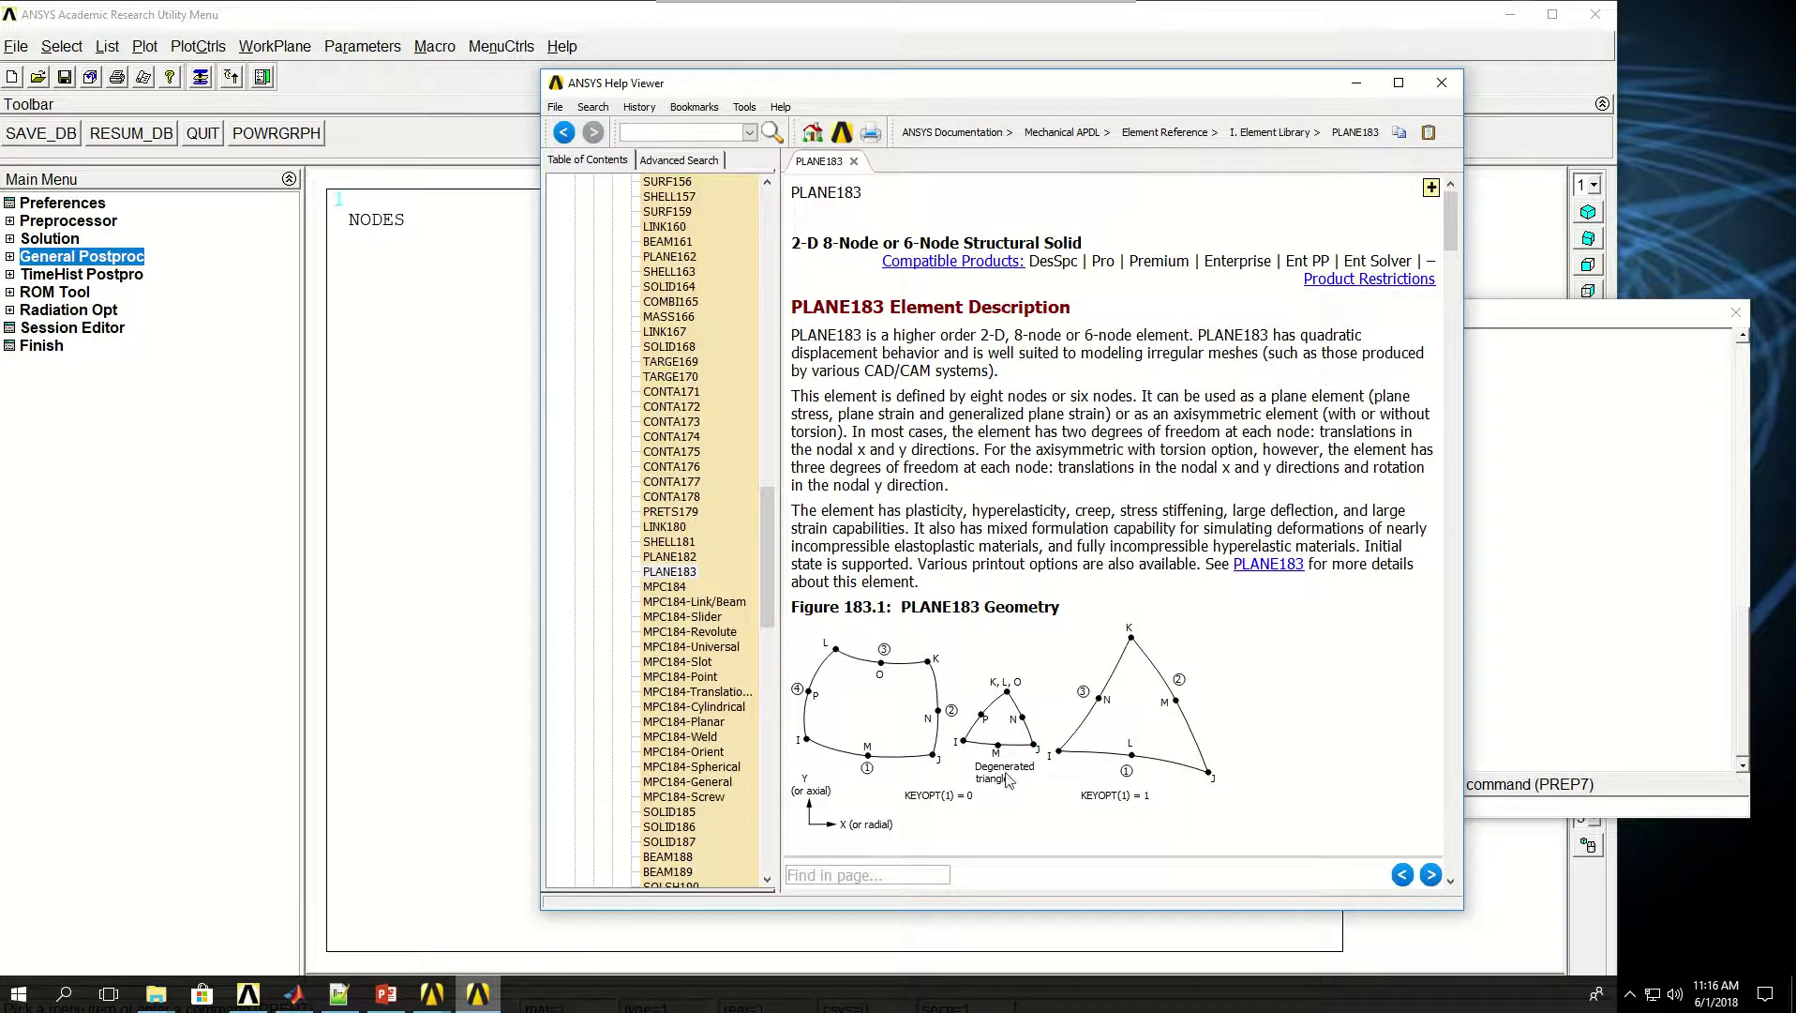
pyautogui.scroll(-8, 1047, 699)
pyautogui.scroll(-12, 1047, 699)
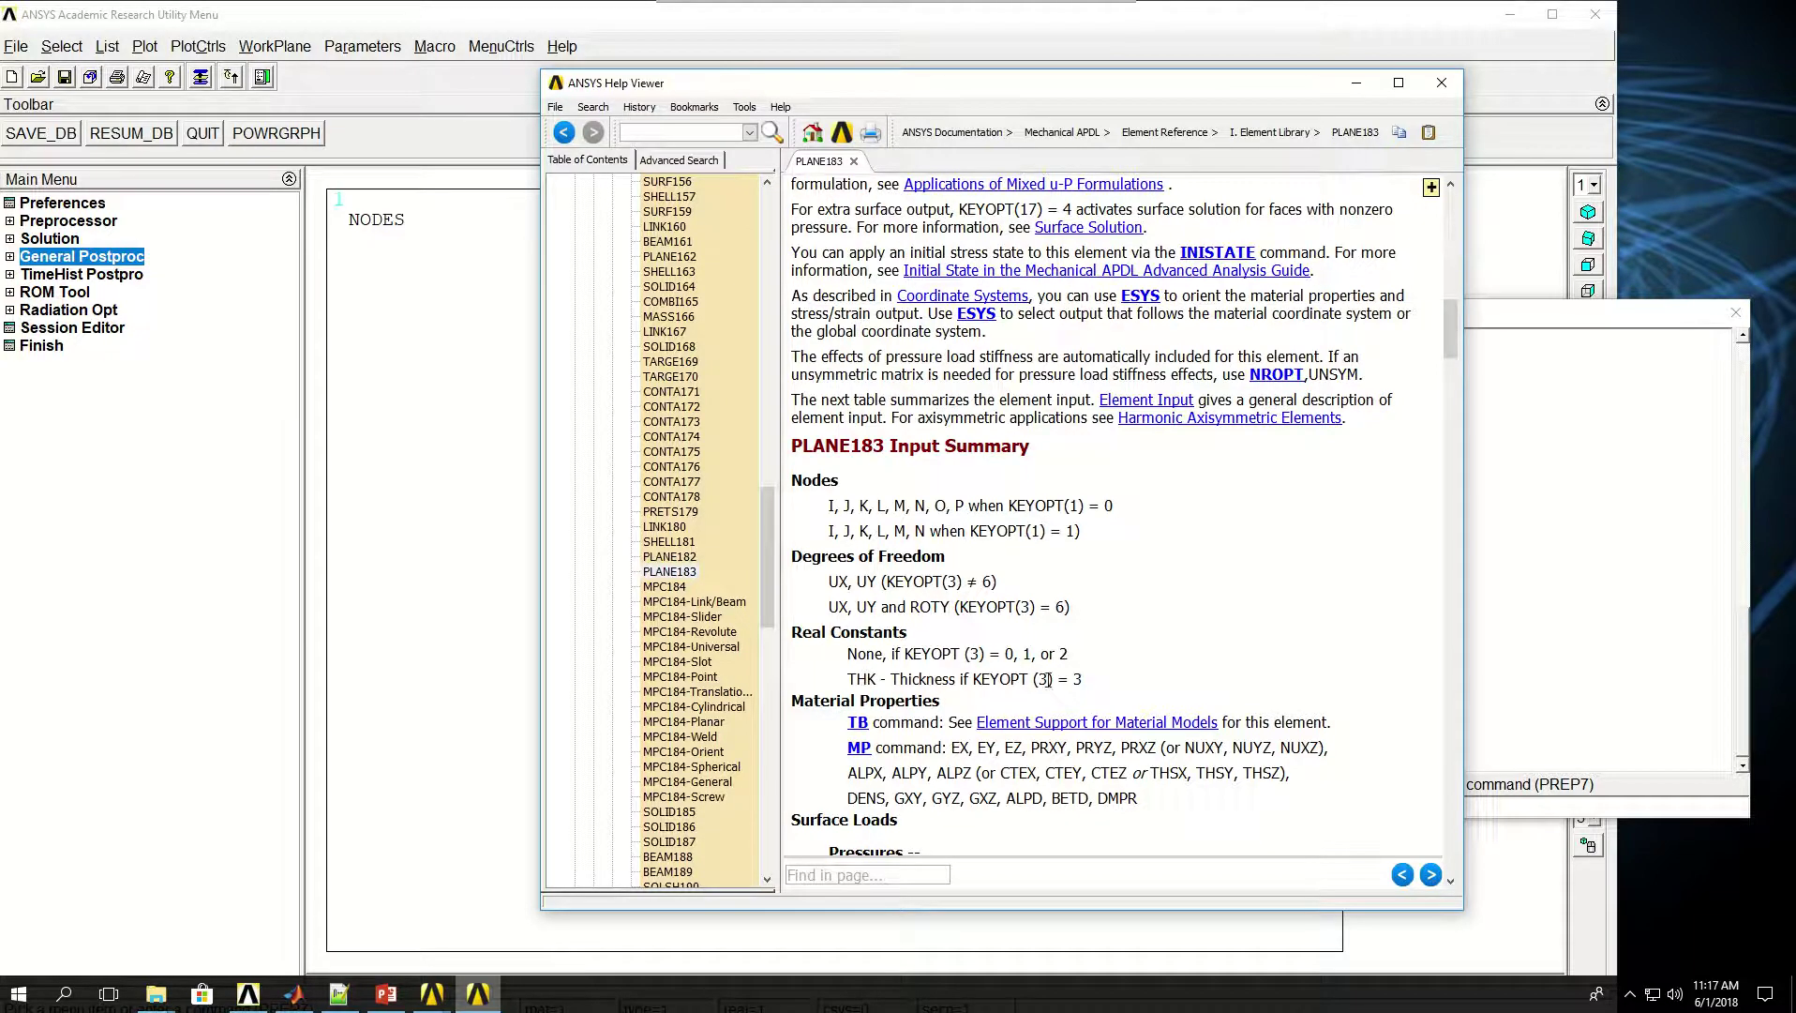
pyautogui.moveTo(1001, 679); pyautogui.dragTo(1087, 679)
pyautogui.click(1104, 677)
pyautogui.scroll(-1, 963, 723)
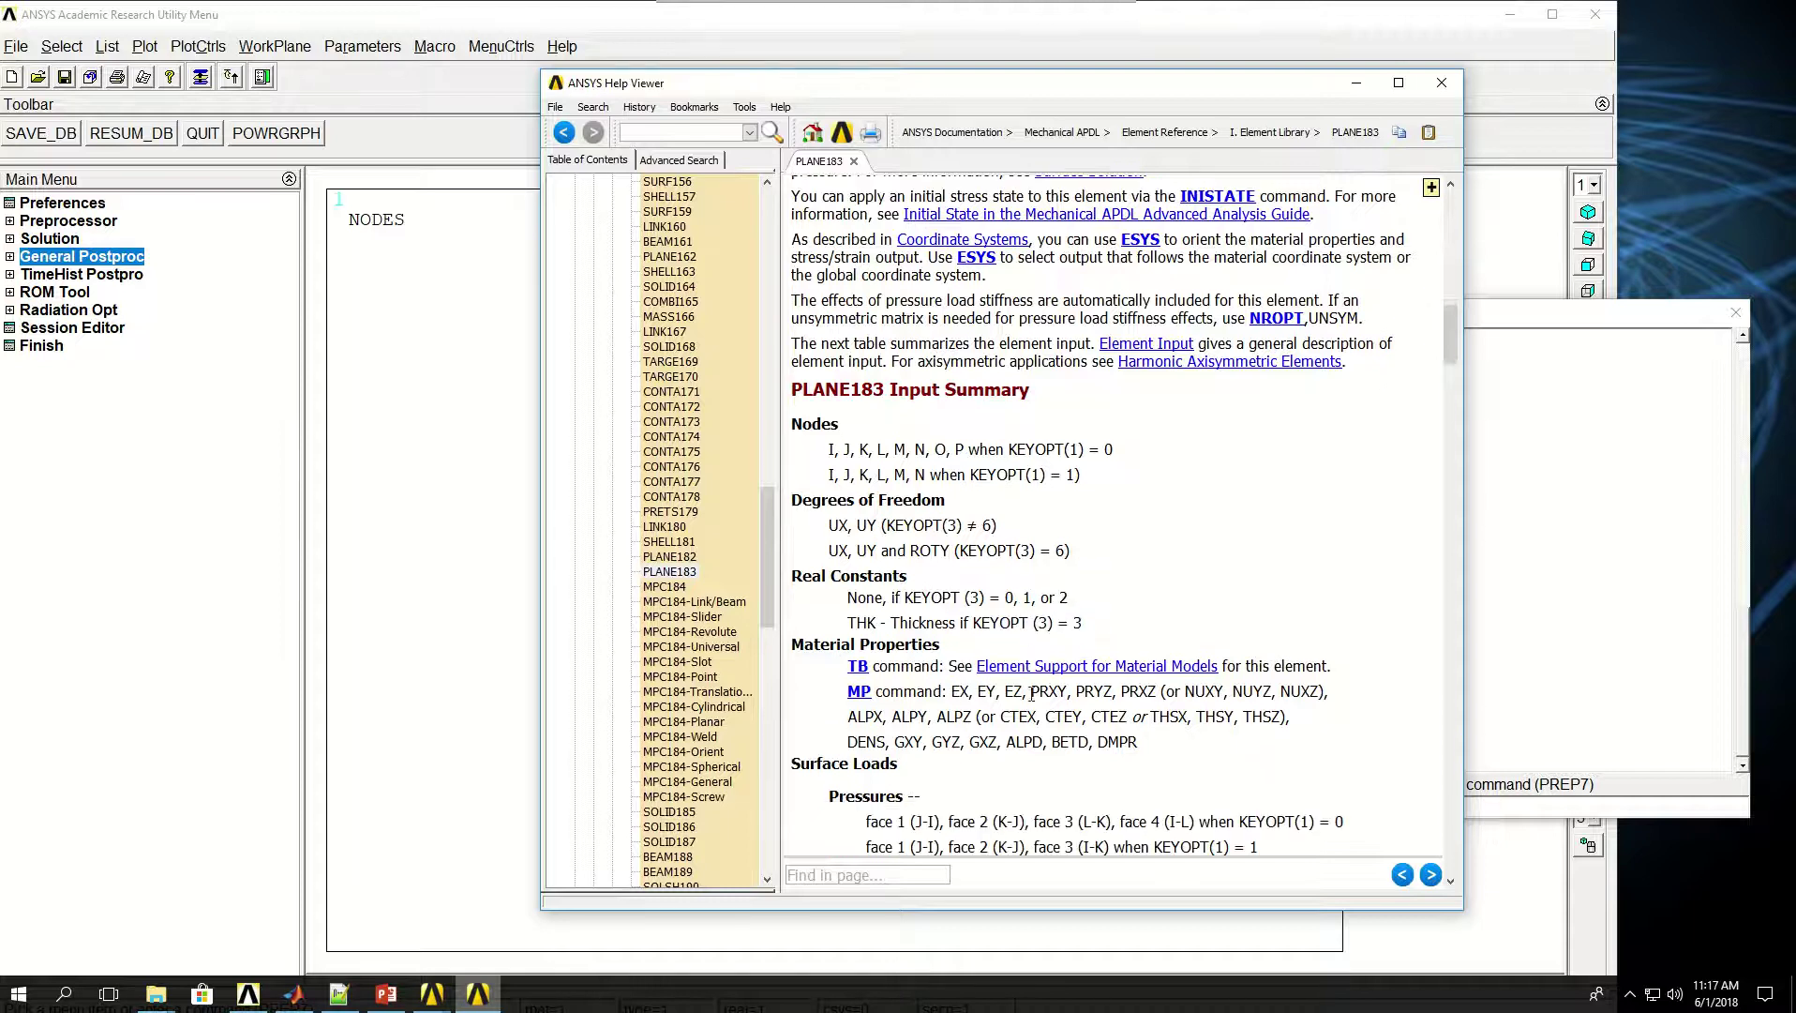
pyautogui.moveTo(1031, 691); pyautogui.dragTo(954, 691)
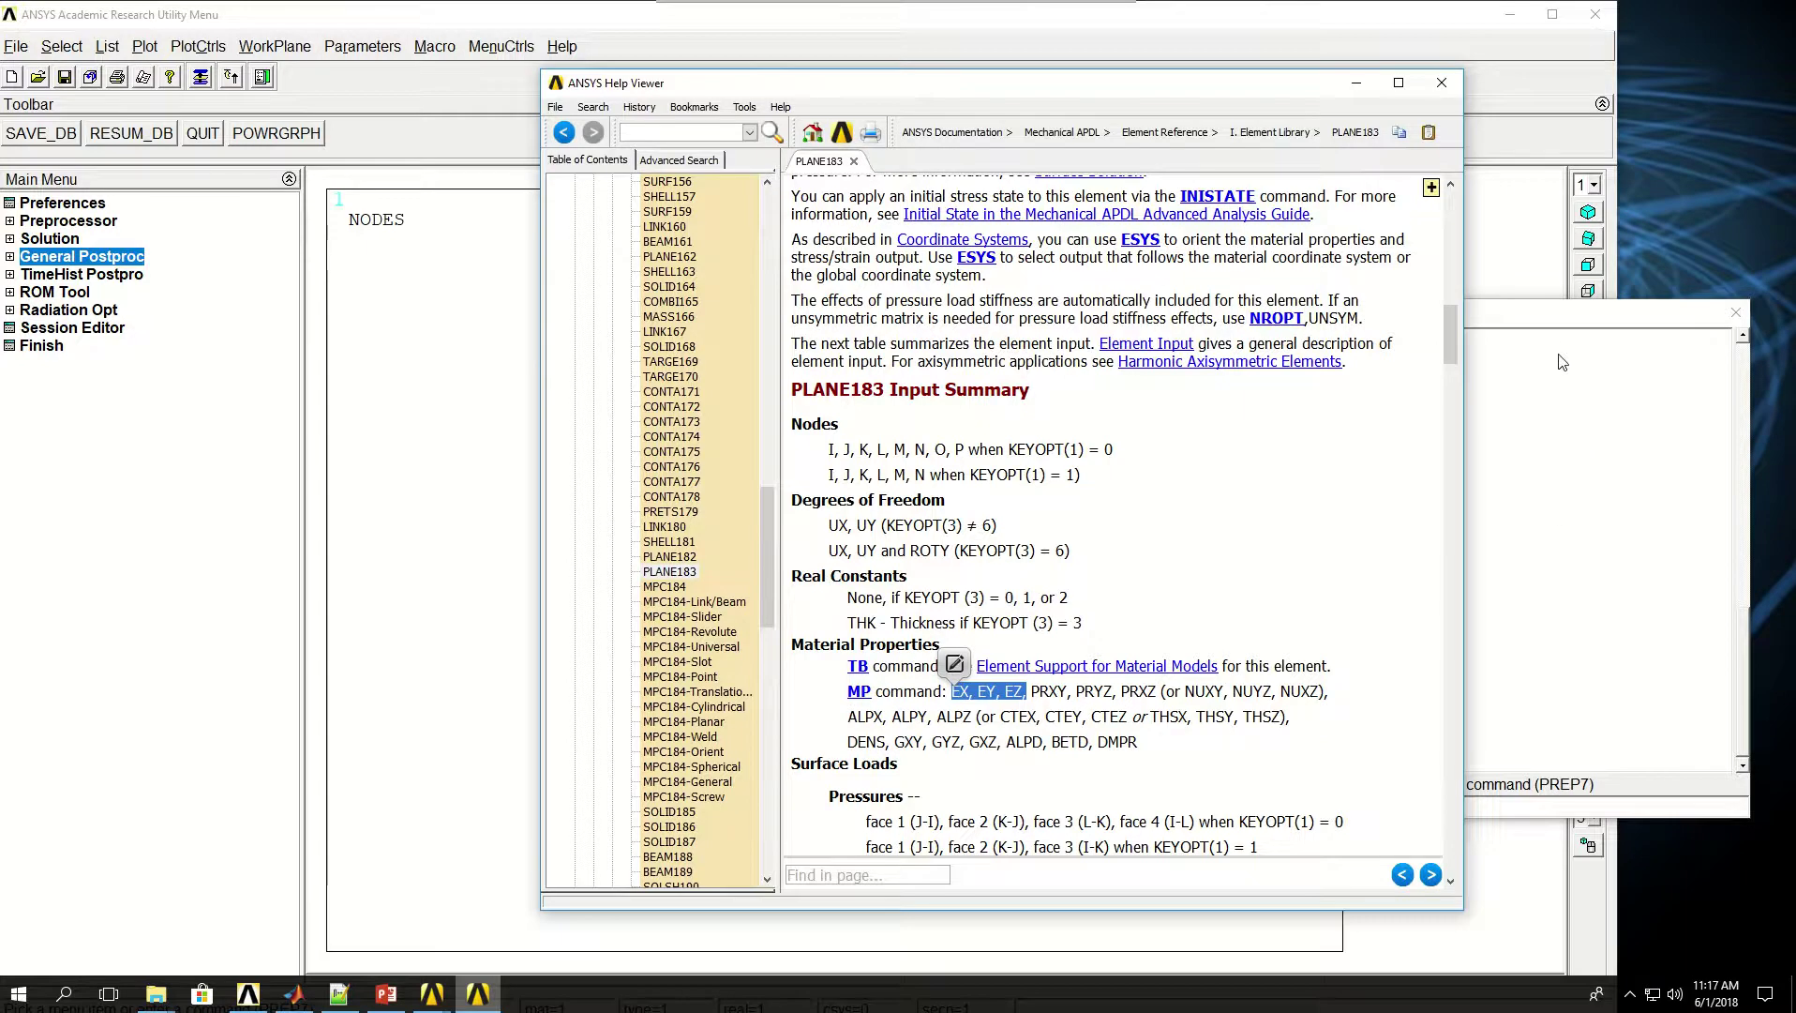
pyautogui.scroll(-12, 1255, 478)
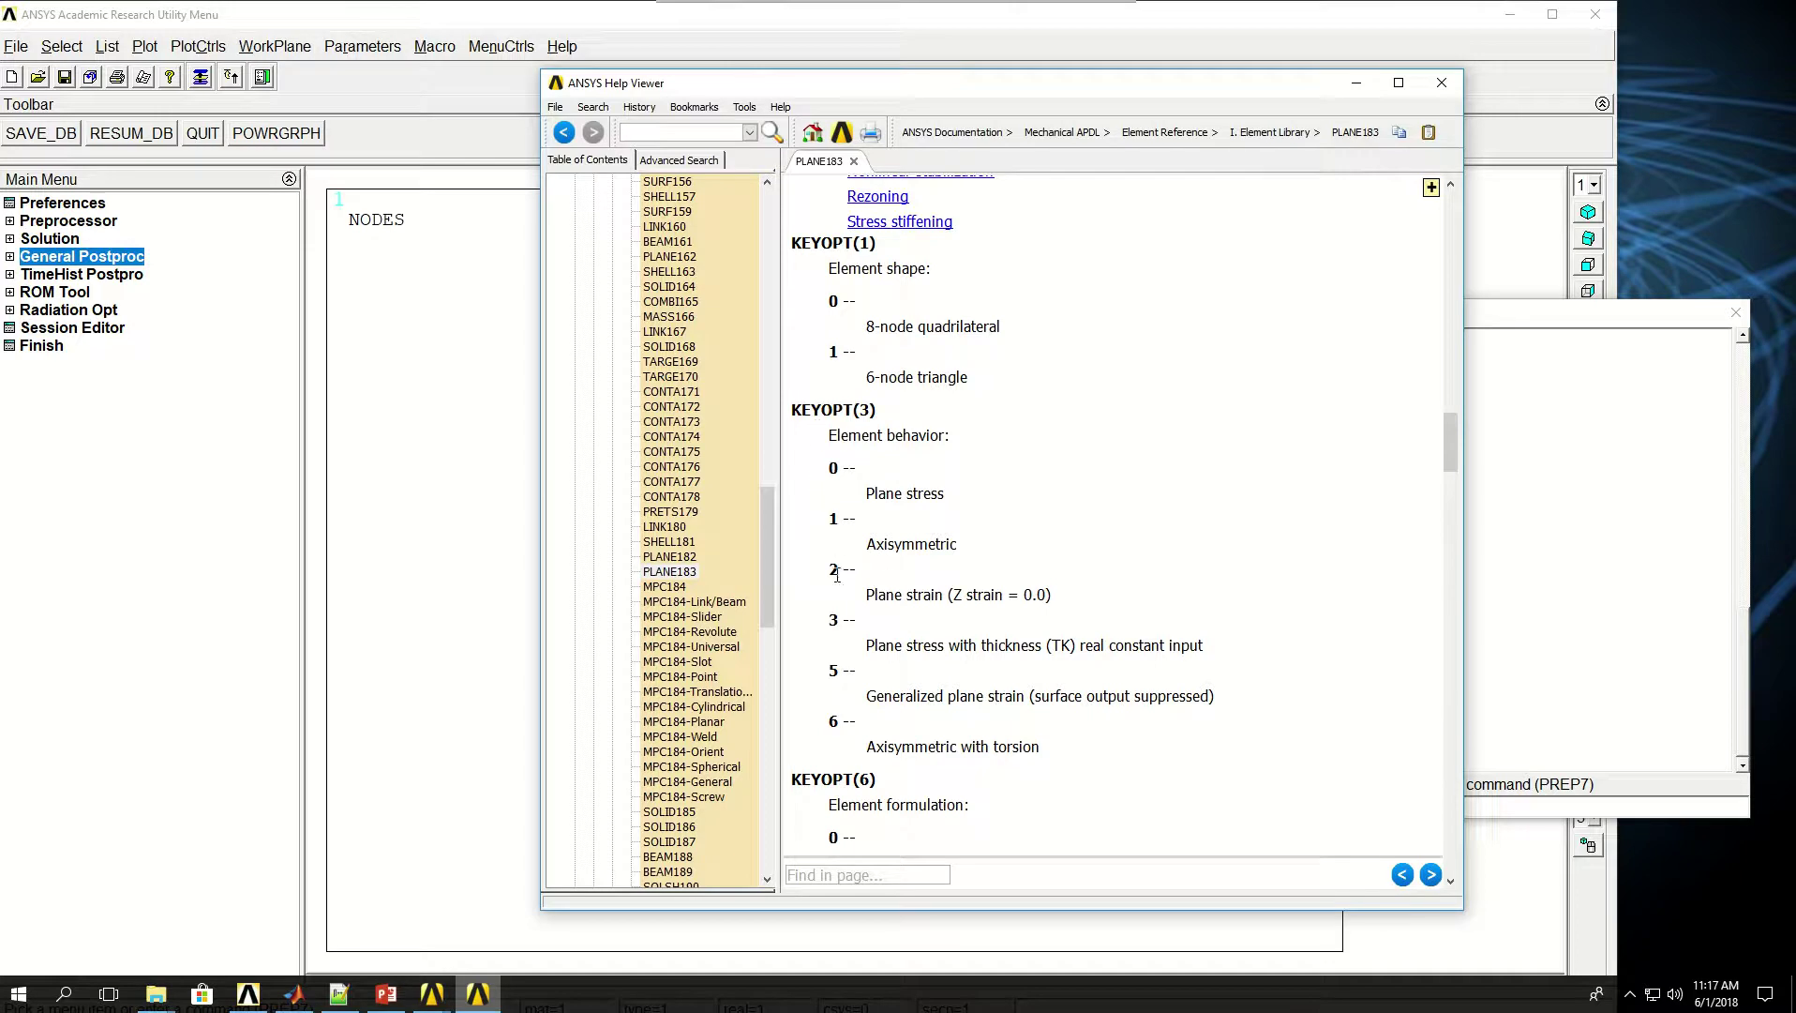
pyautogui.moveTo(878, 595); pyautogui.dragTo(1015, 599)
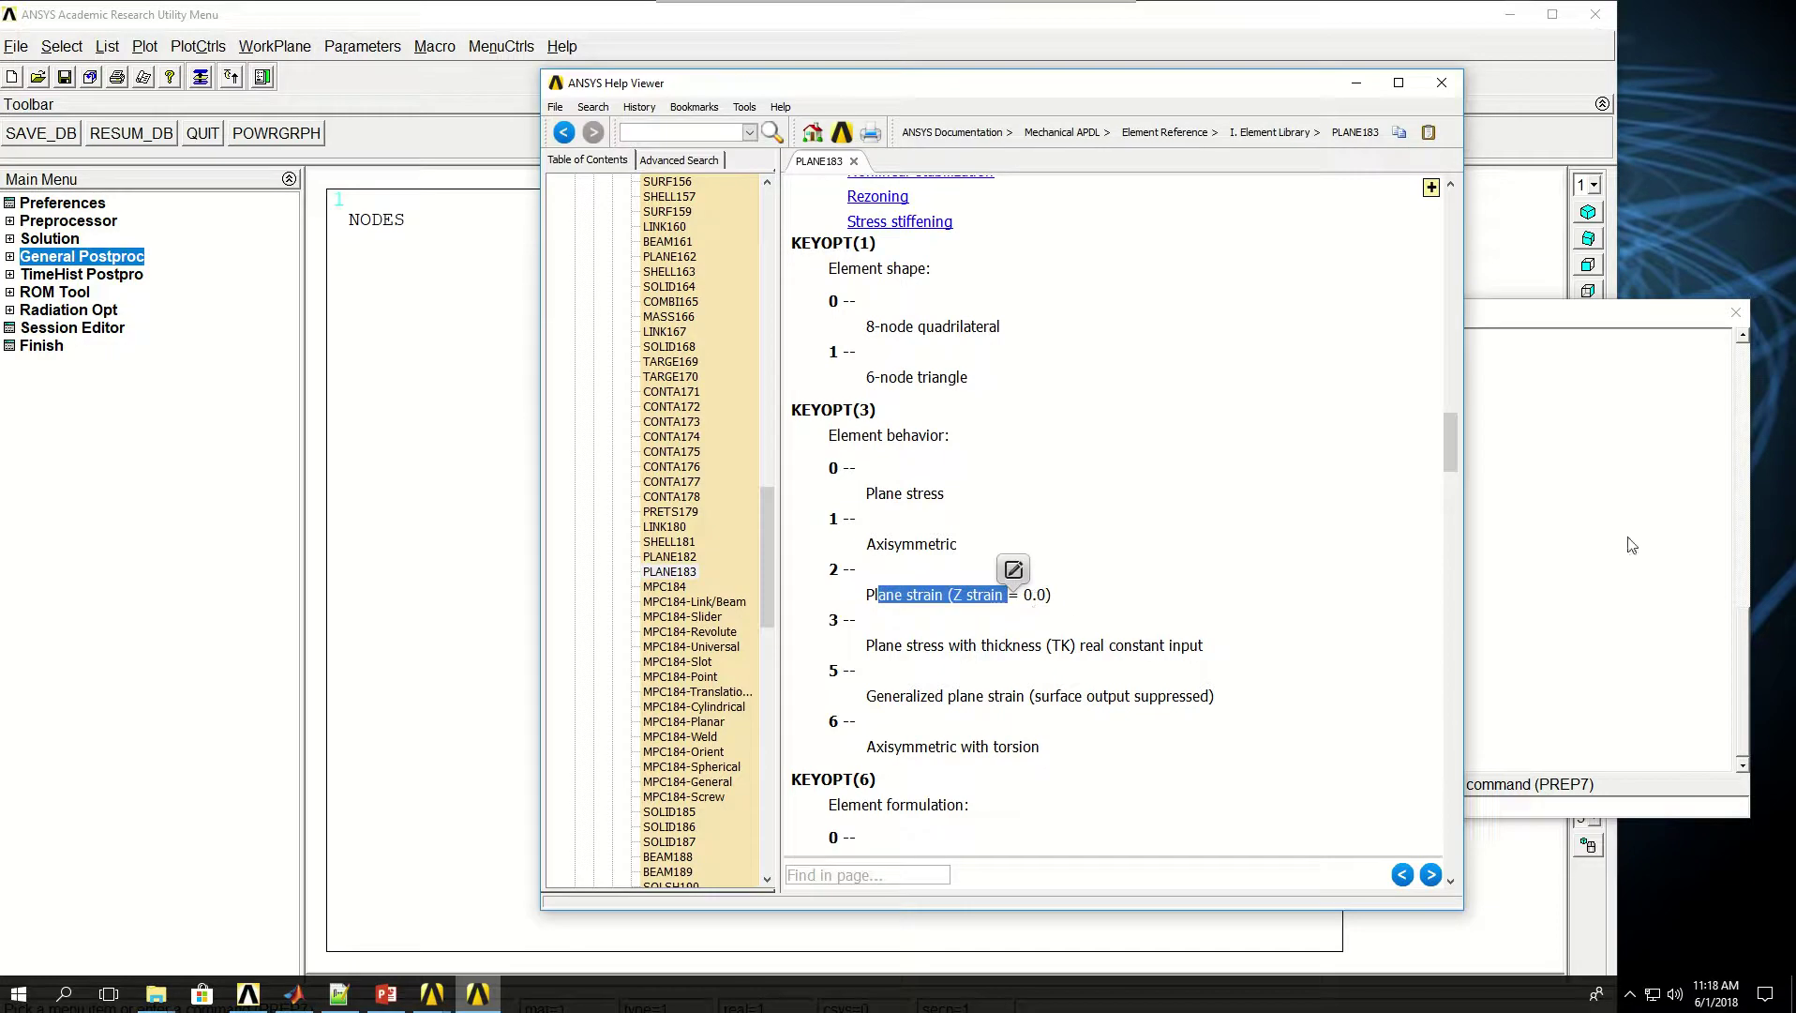
pyautogui.click(1514, 818)
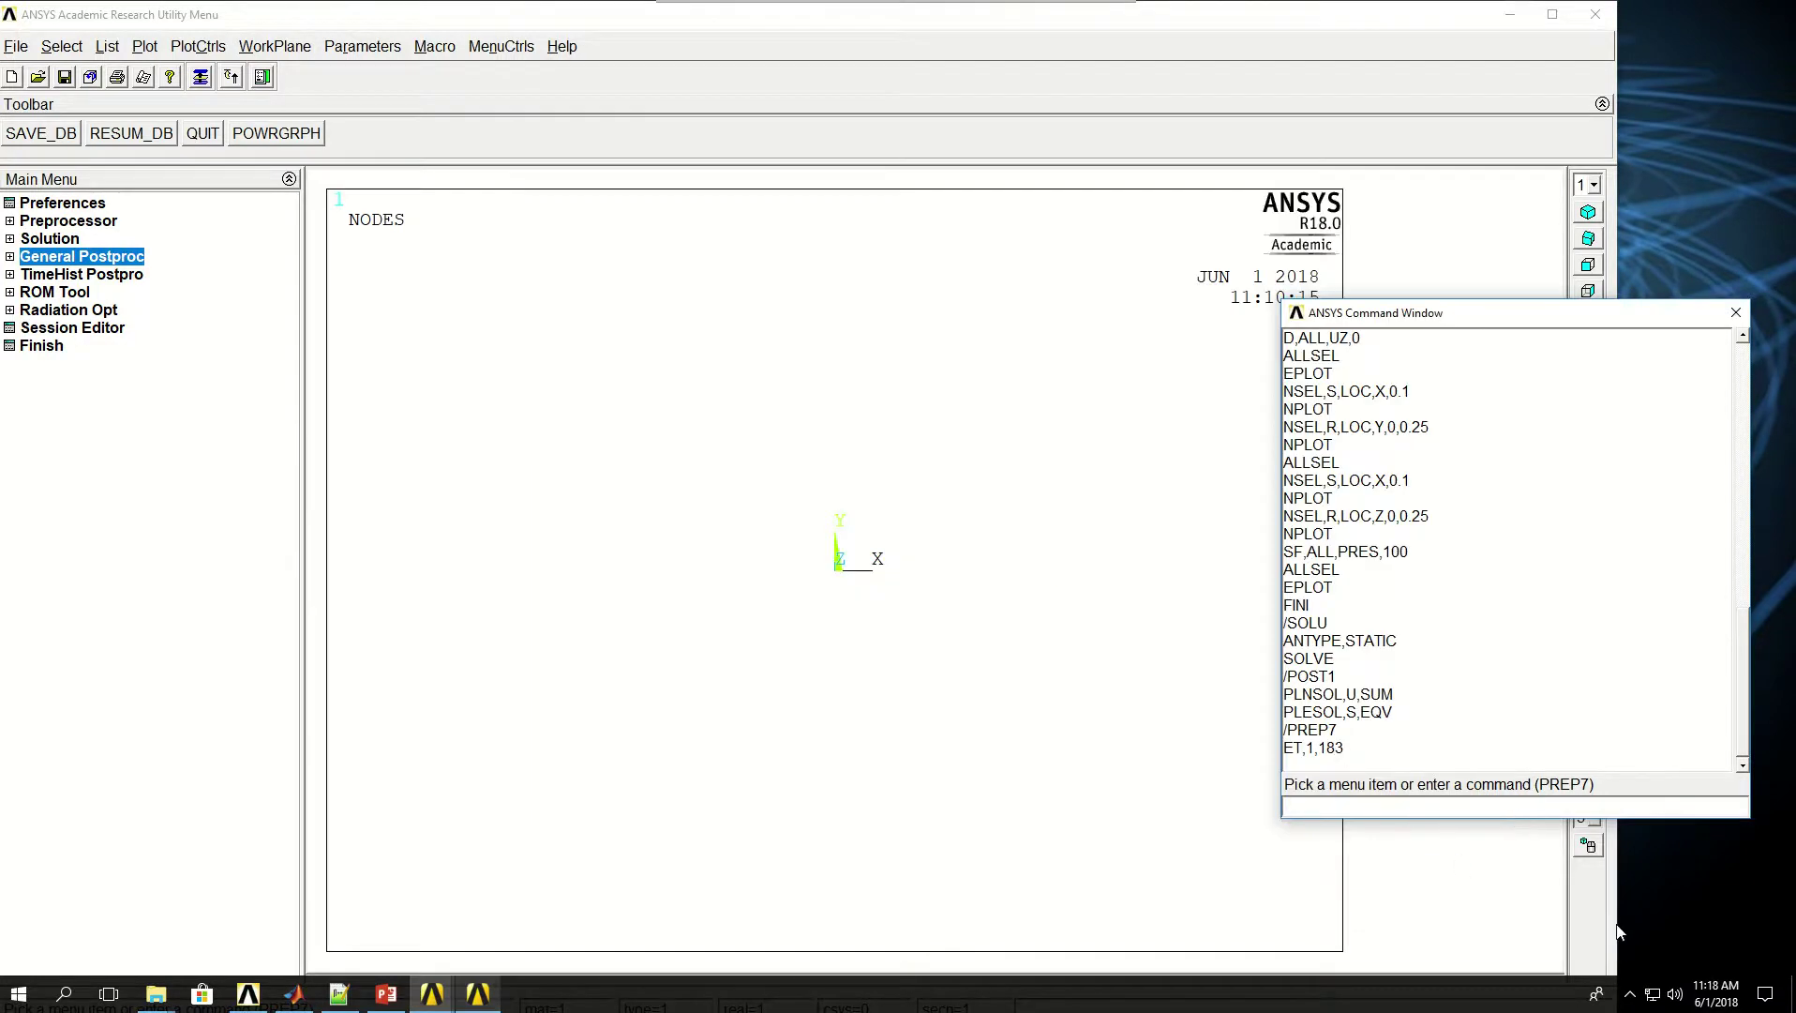
# Apply KEYOPT,1,3,2 and verify PLANE183's element behavior shows Plane strain in the element type options
pyautogui.write('KEYOP')
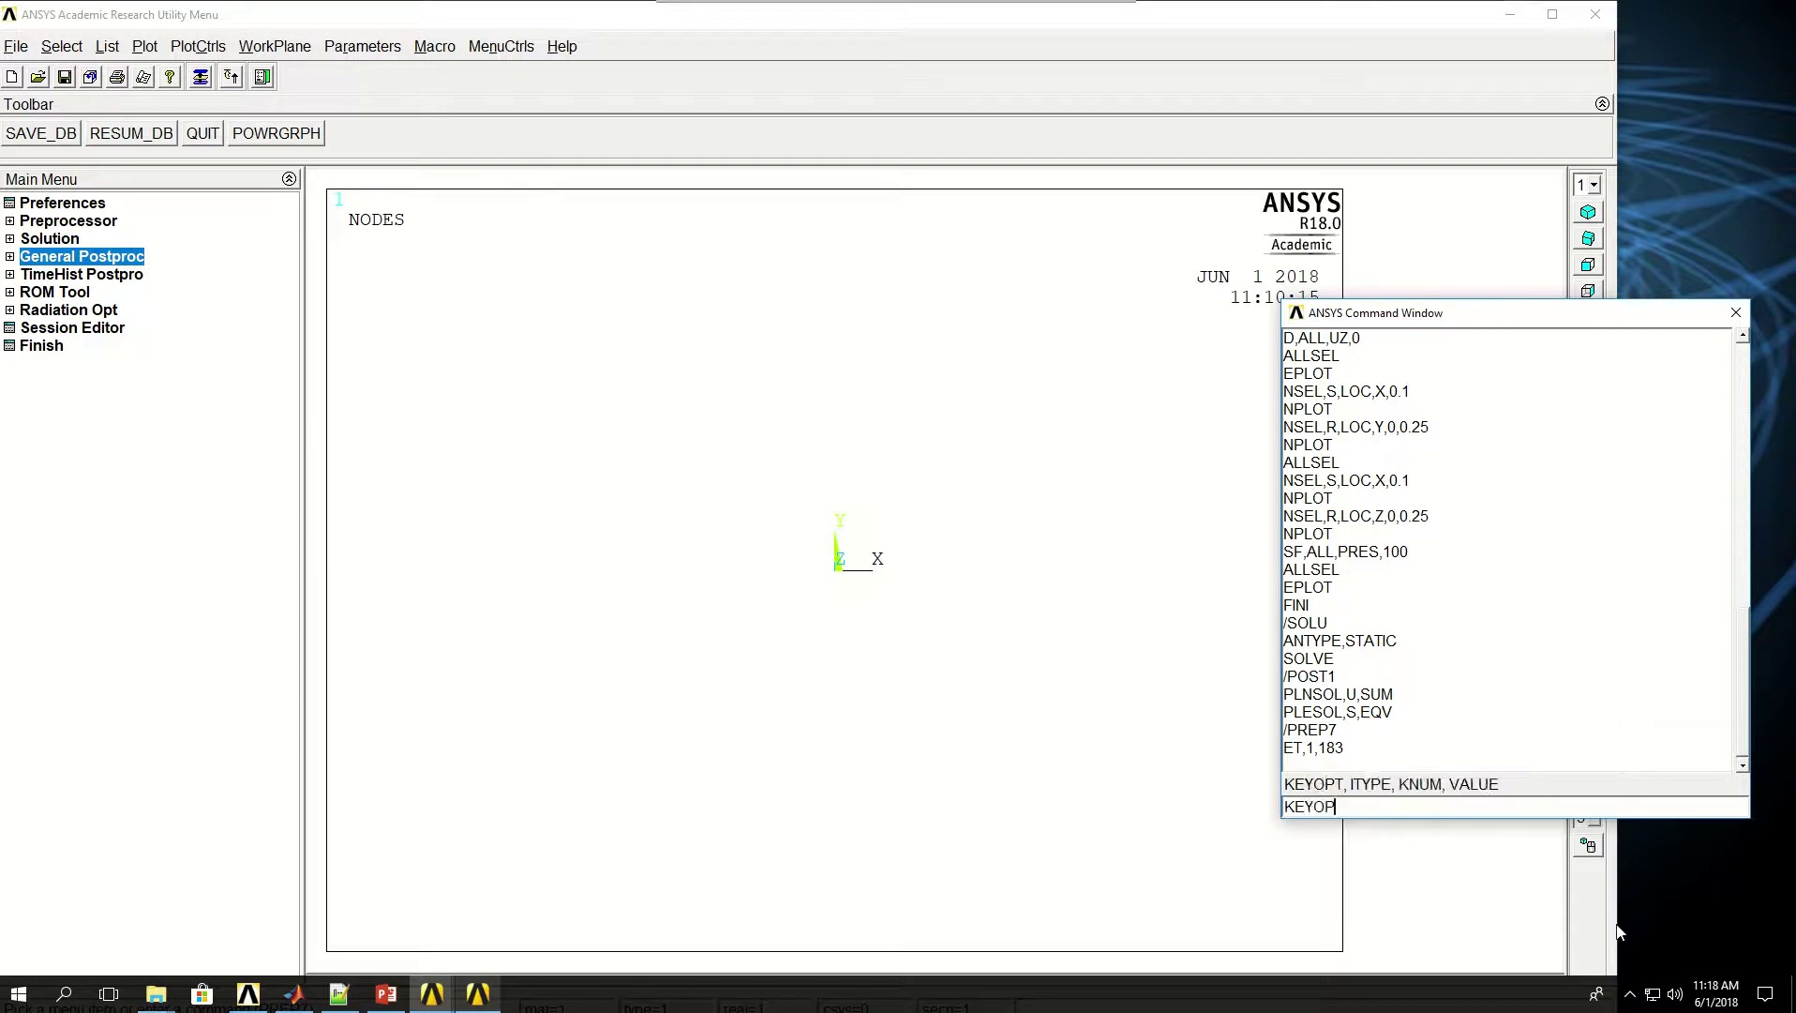
pyautogui.write('T,1,3,2')
pyautogui.press('Return')
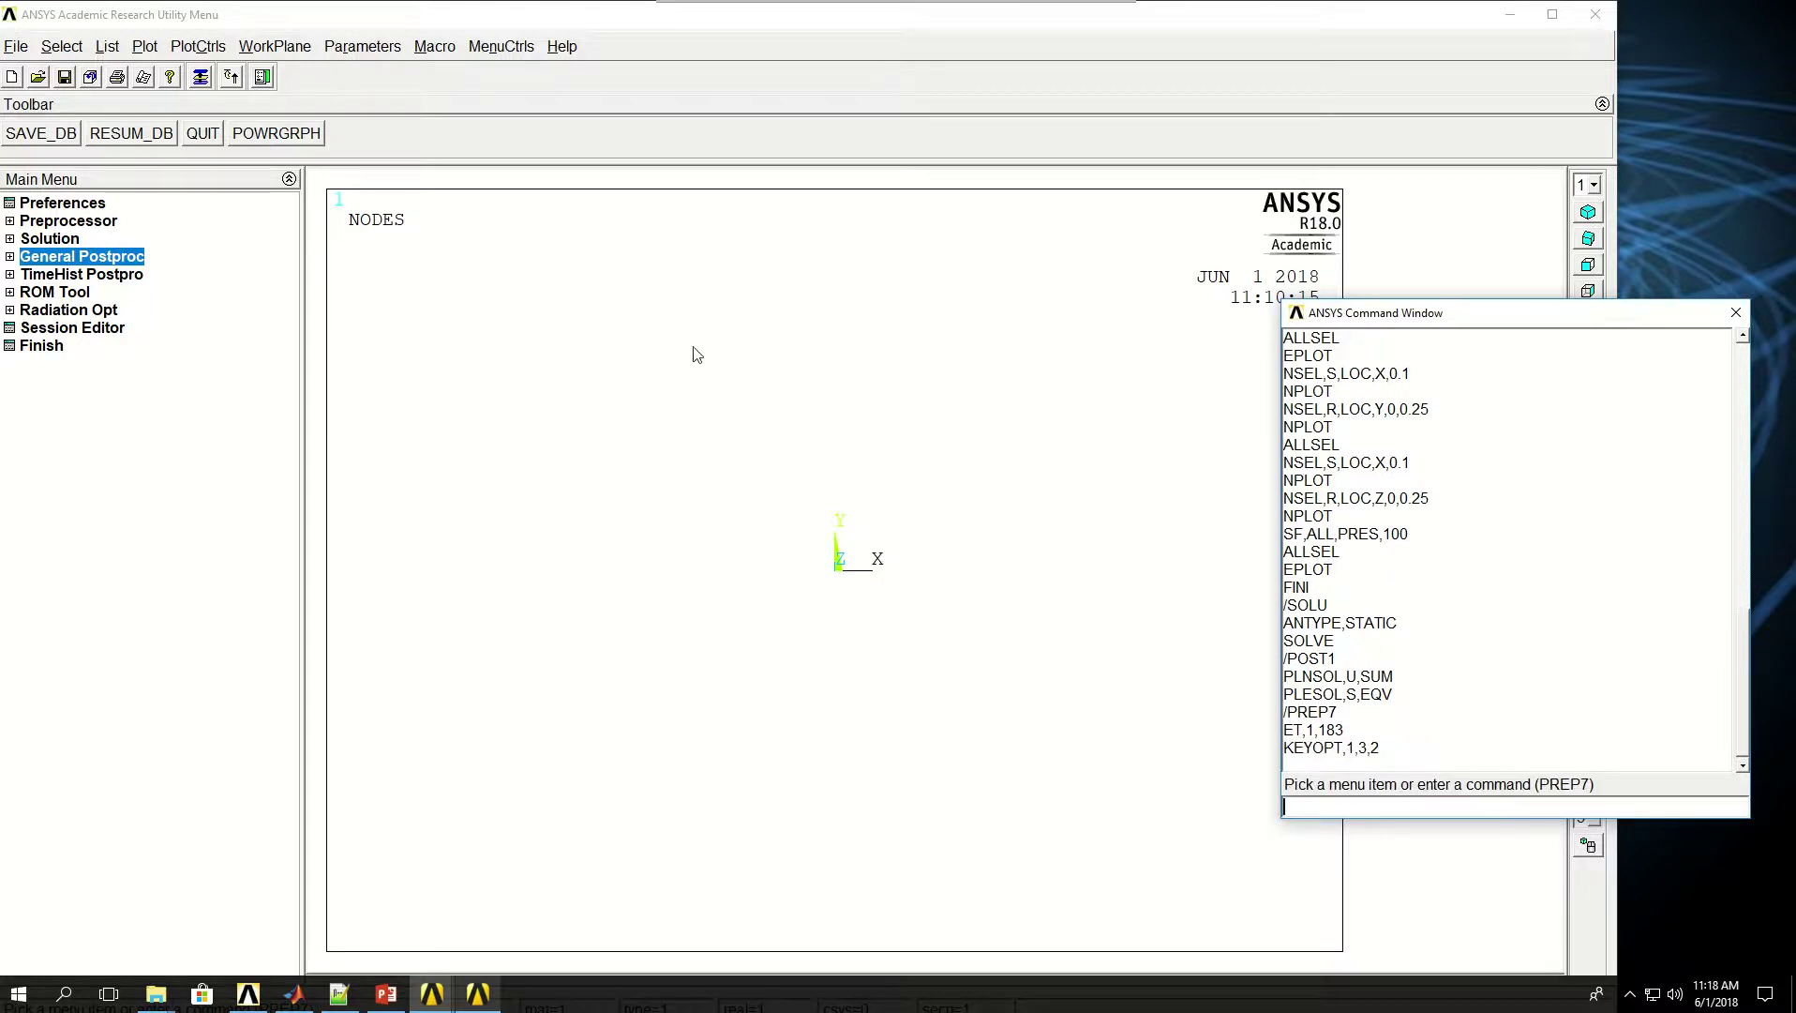
pyautogui.click(82, 223)
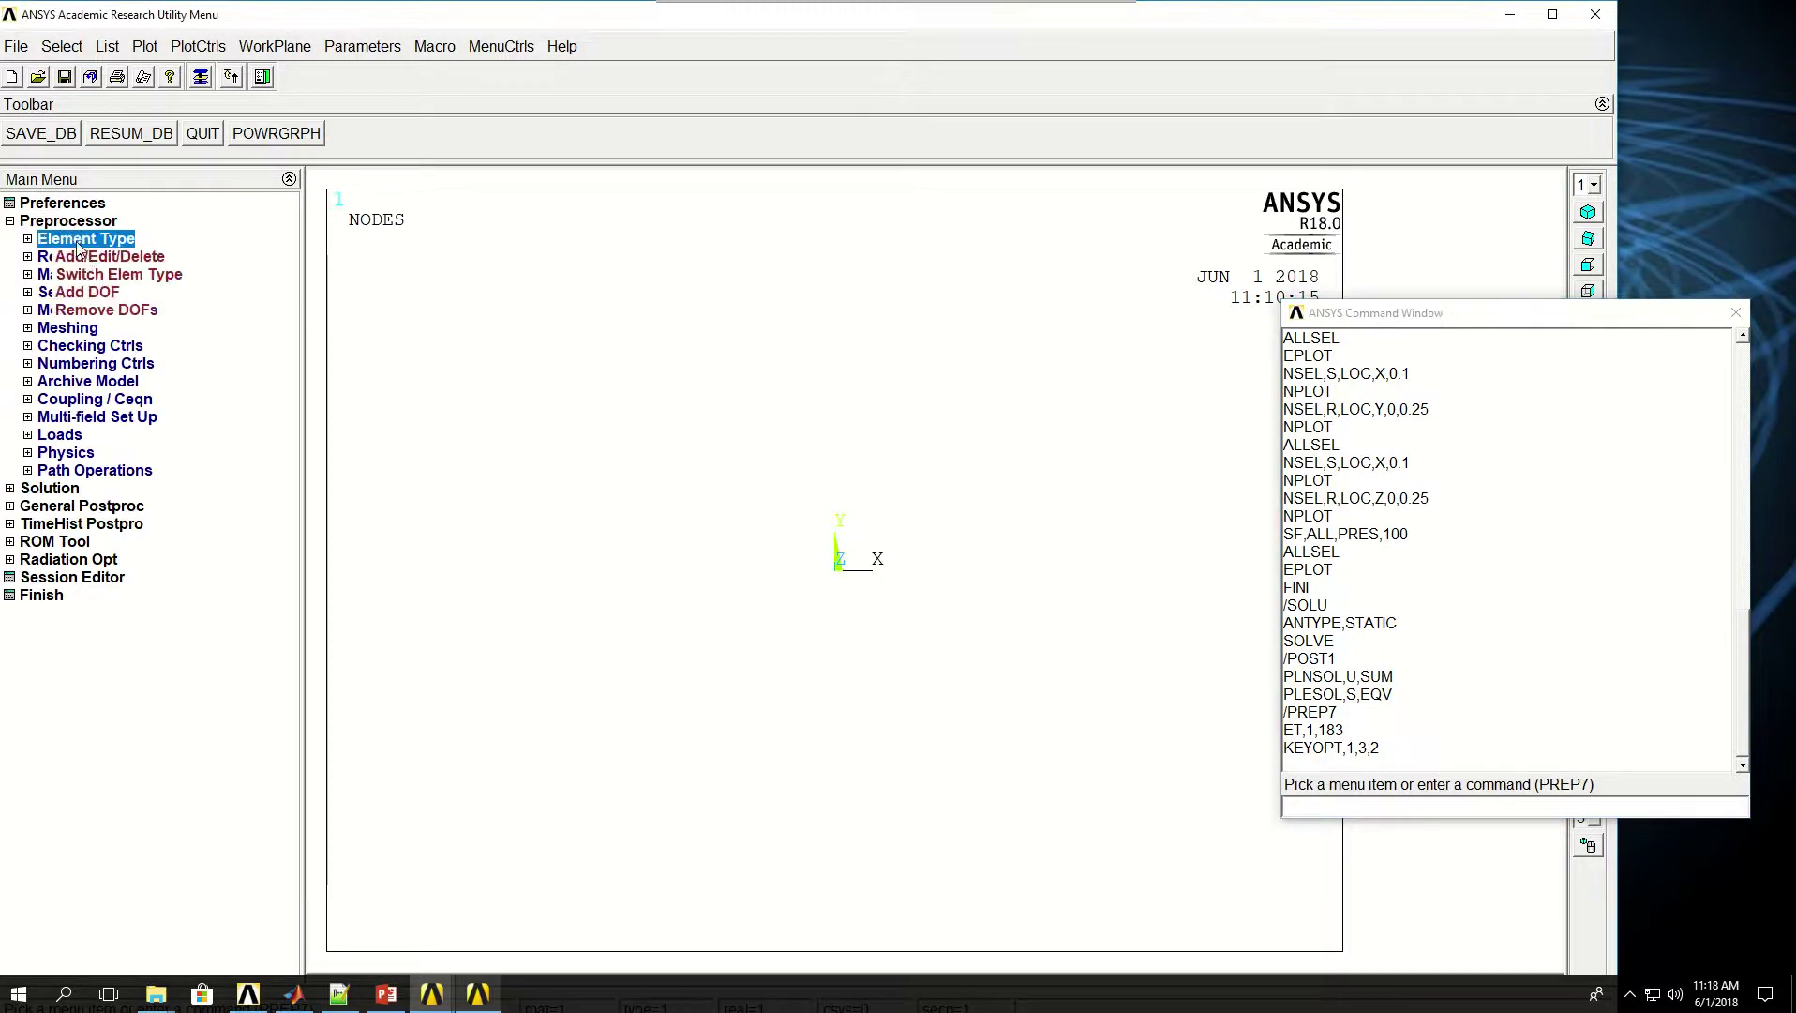
pyautogui.click(84, 240)
pyautogui.click(83, 259)
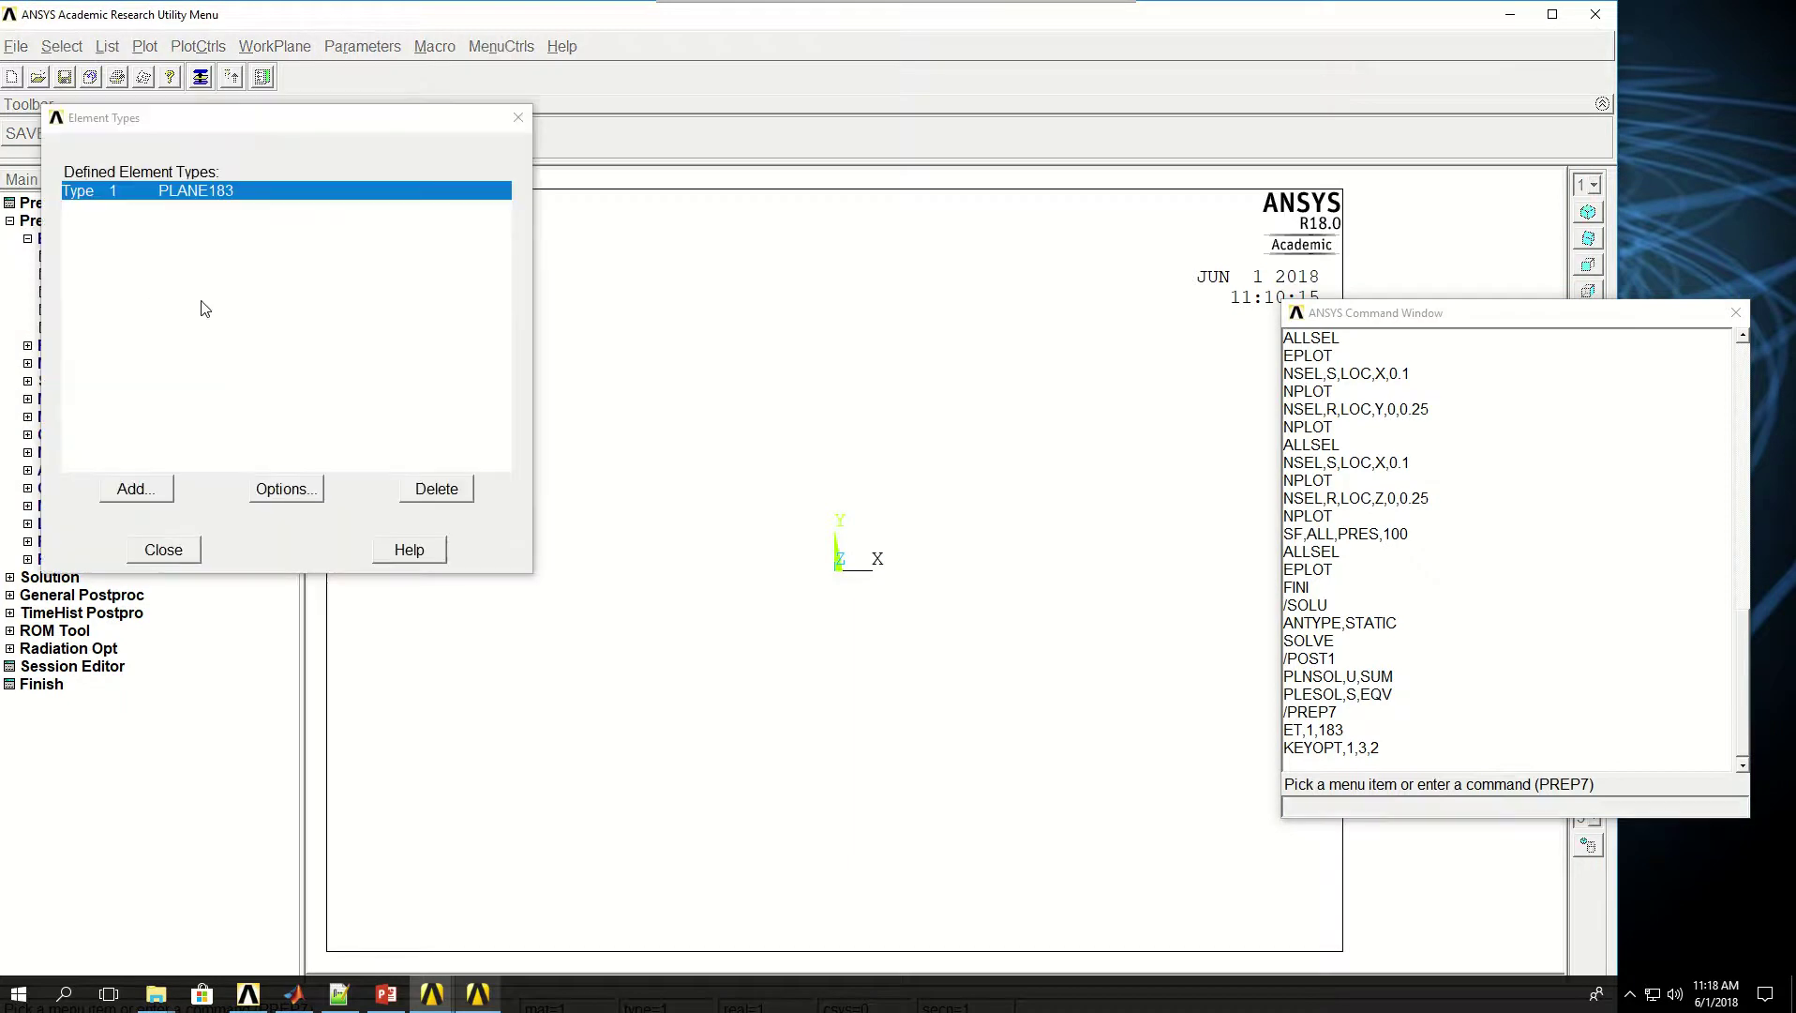
pyautogui.click(265, 488)
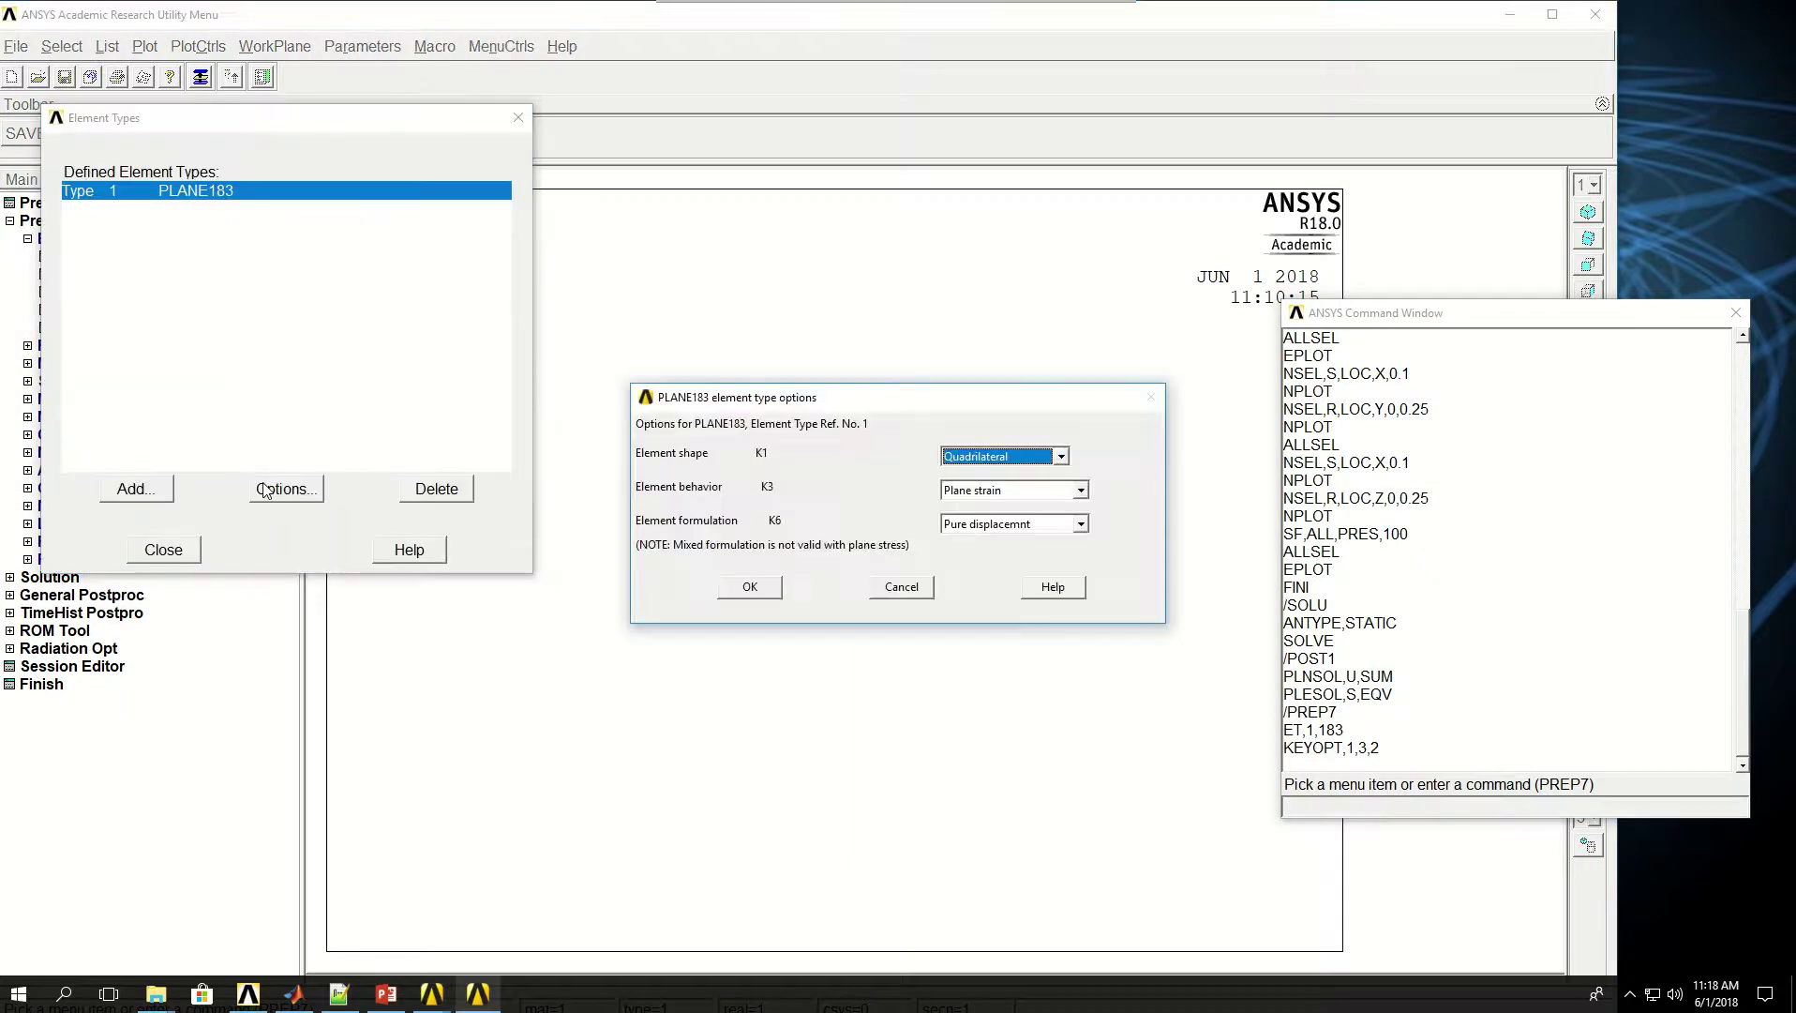
pyautogui.click(1034, 499)
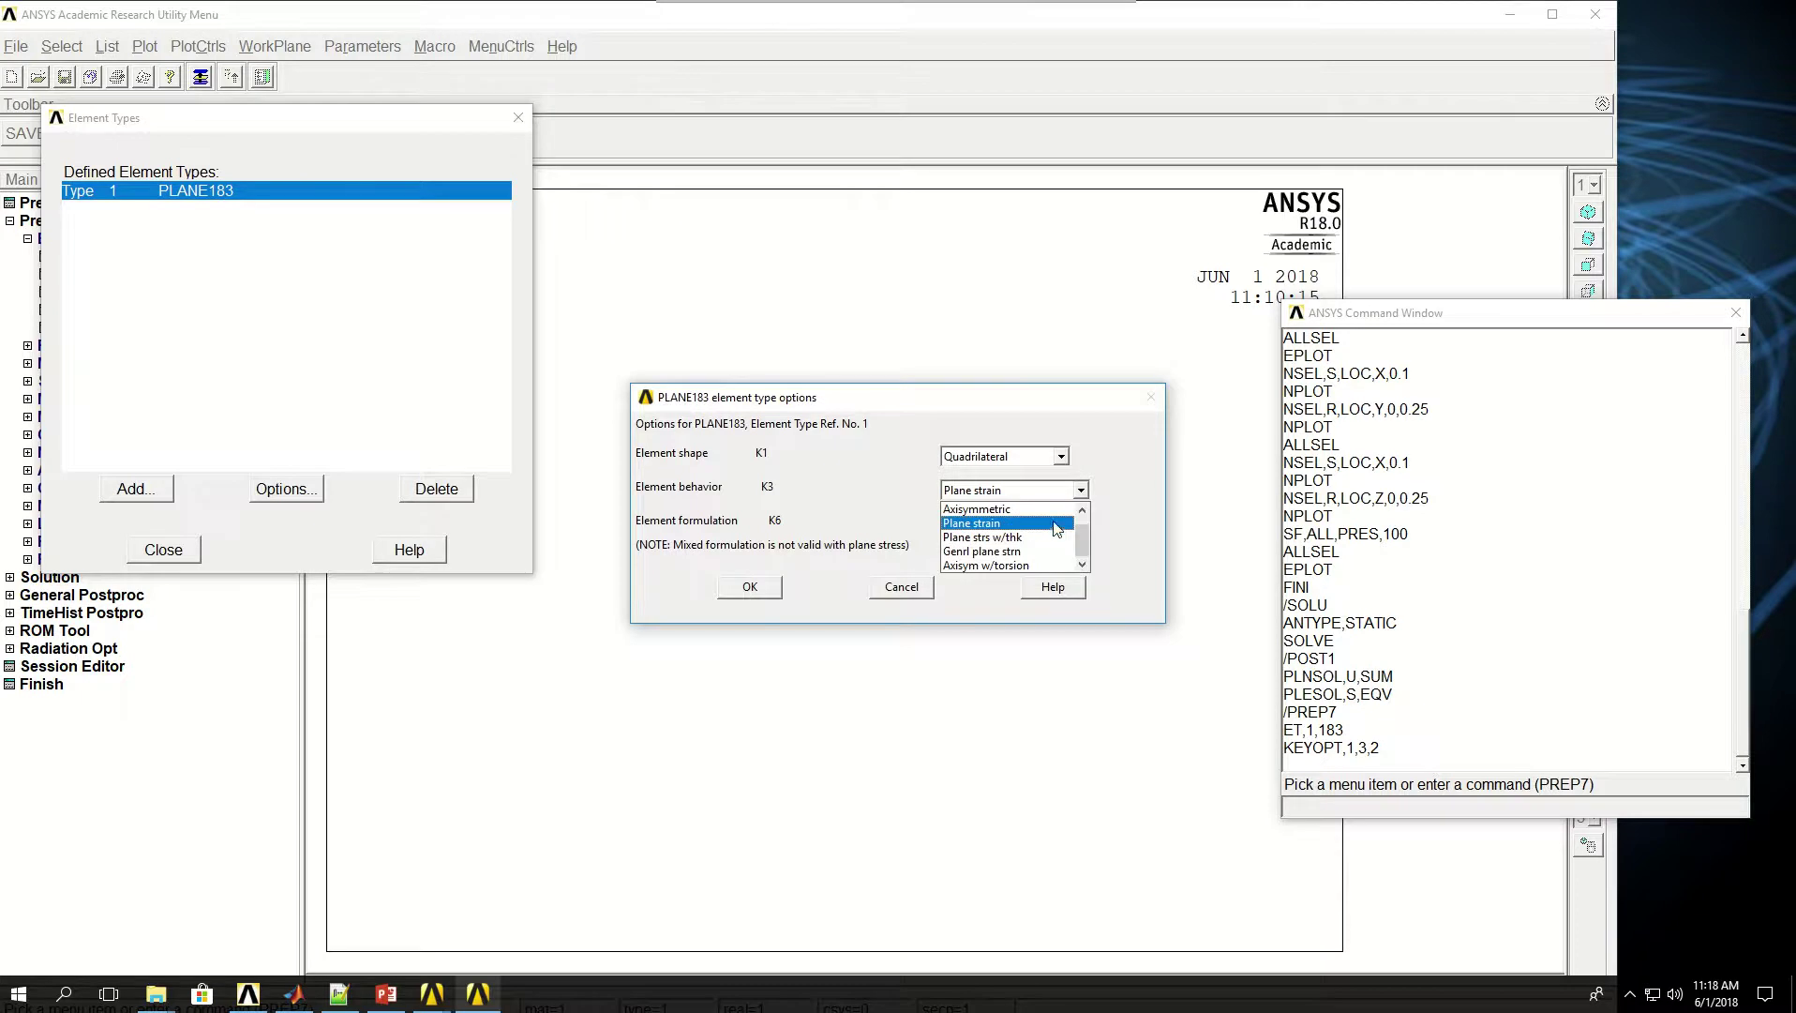
pyautogui.click(914, 603)
pyautogui.click(907, 587)
pyautogui.click(163, 553)
pyautogui.click(1343, 808)
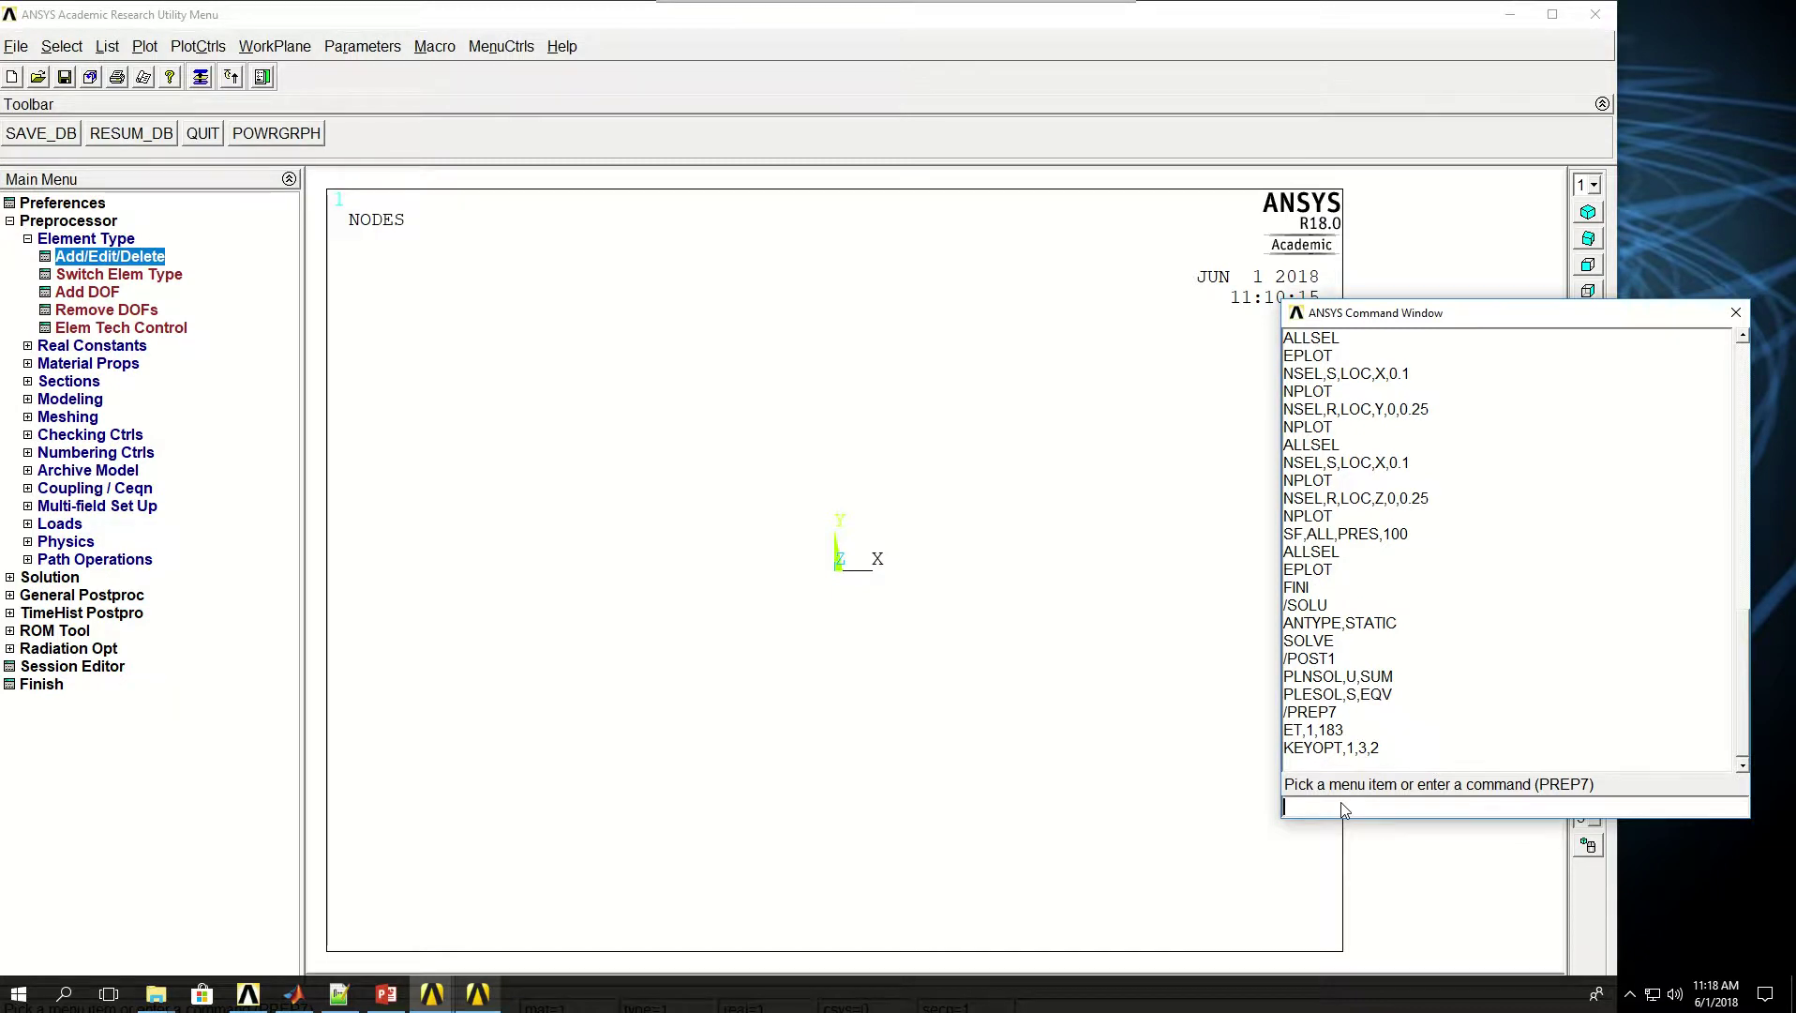
# Define Young's modulus EX 2E11 for material 1, reapplying it after a mistyped 0.2 entry
pyautogui.write('MP,EX')
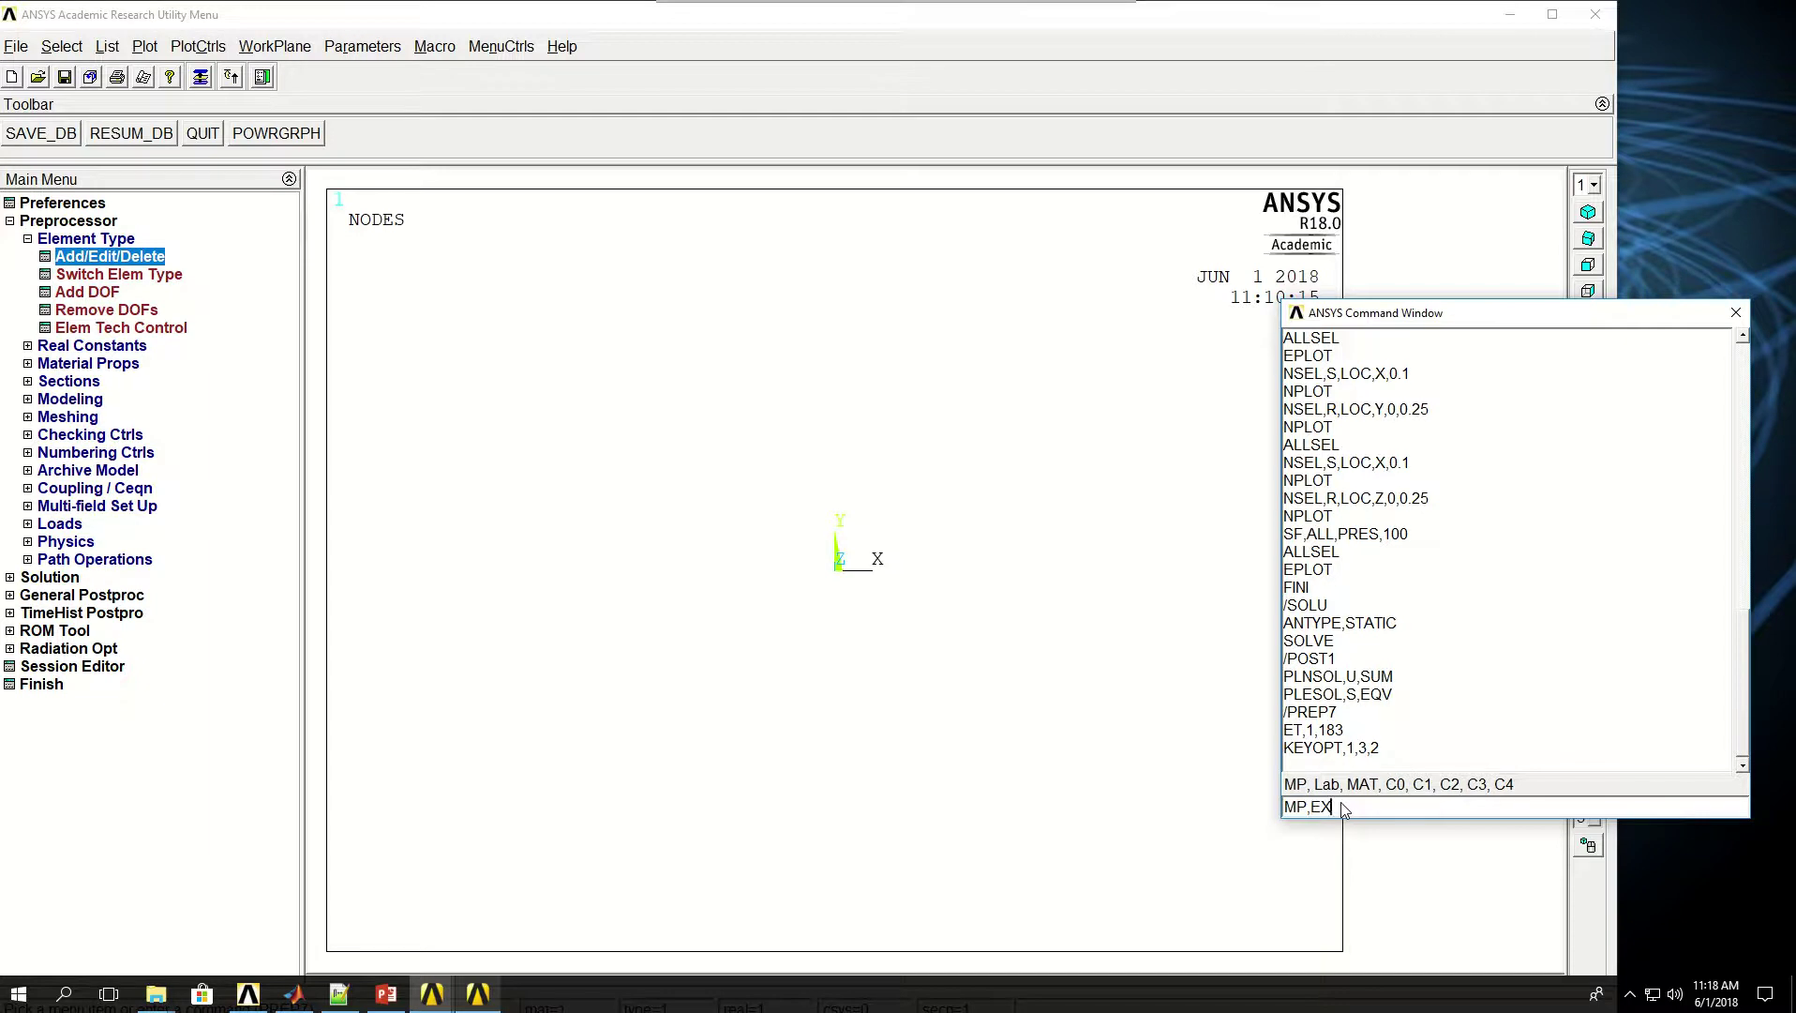
pyautogui.write(',1,2E11')
pyautogui.press('Return')
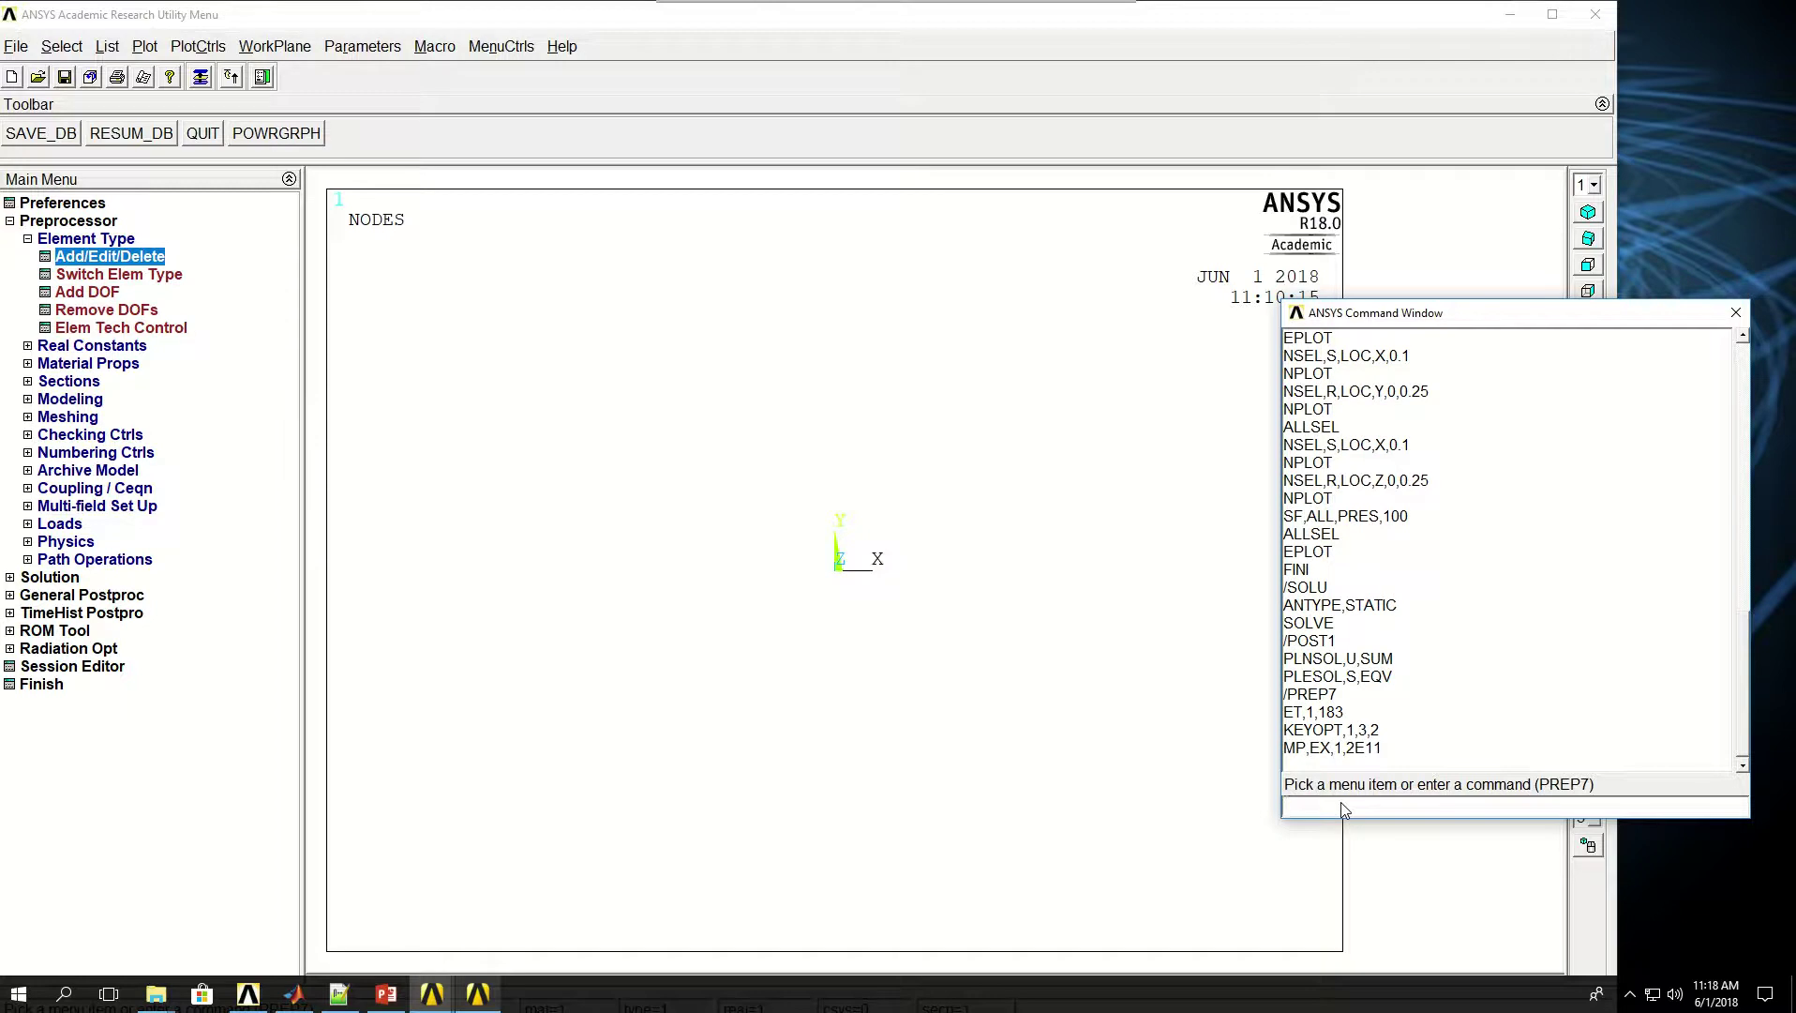
pyautogui.write('MP,')
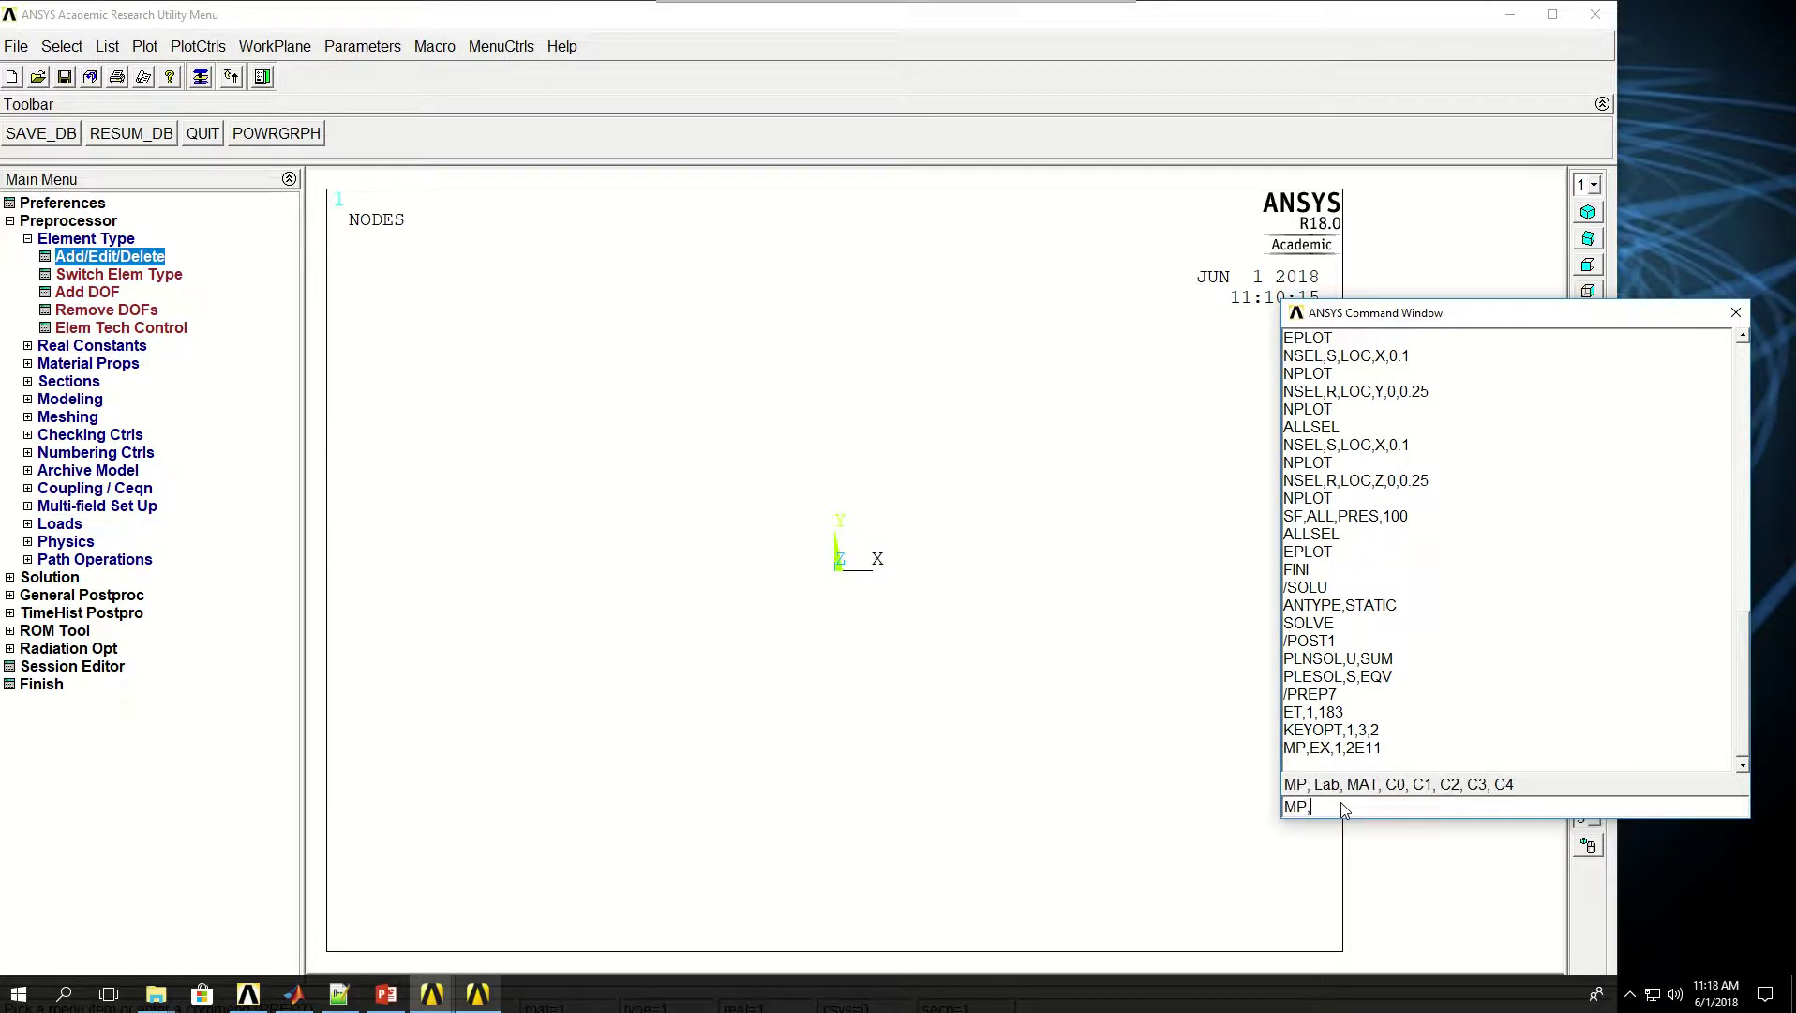
pyautogui.write('EX,1,0.27')
pyautogui.press('Return')
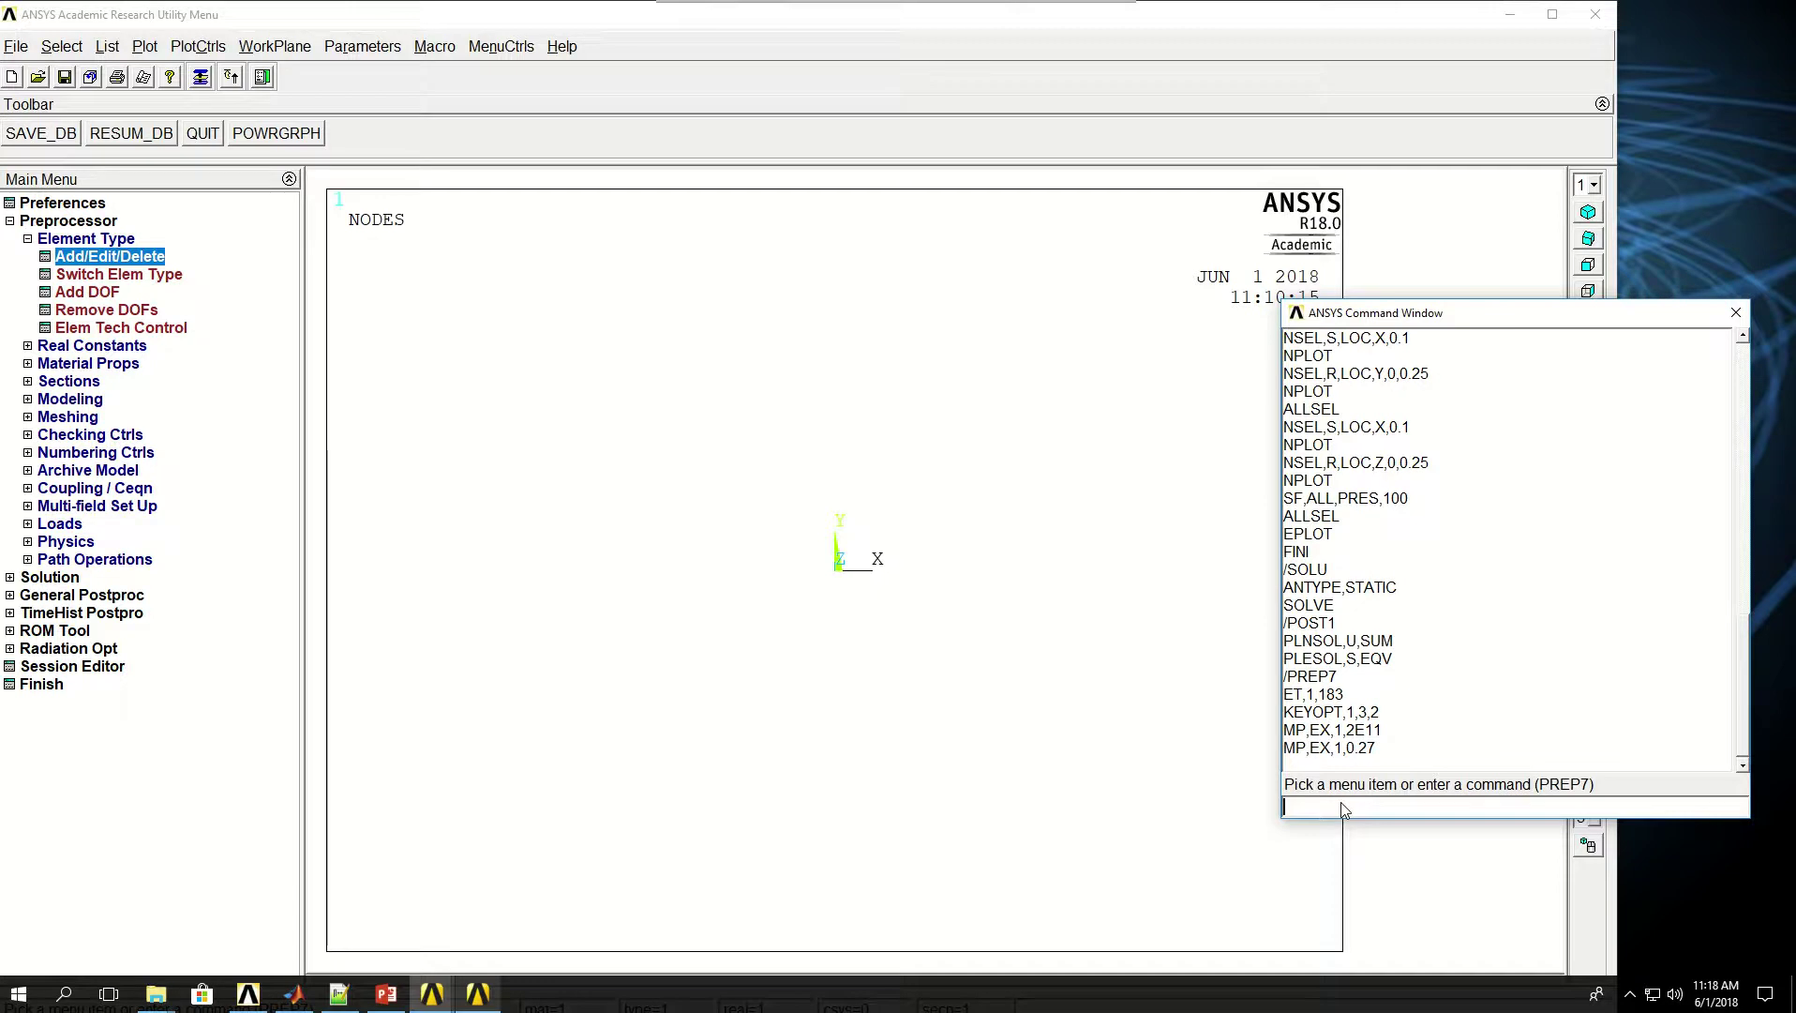
pyautogui.press('Up')
pyautogui.press('Up')
pyautogui.press('Return')
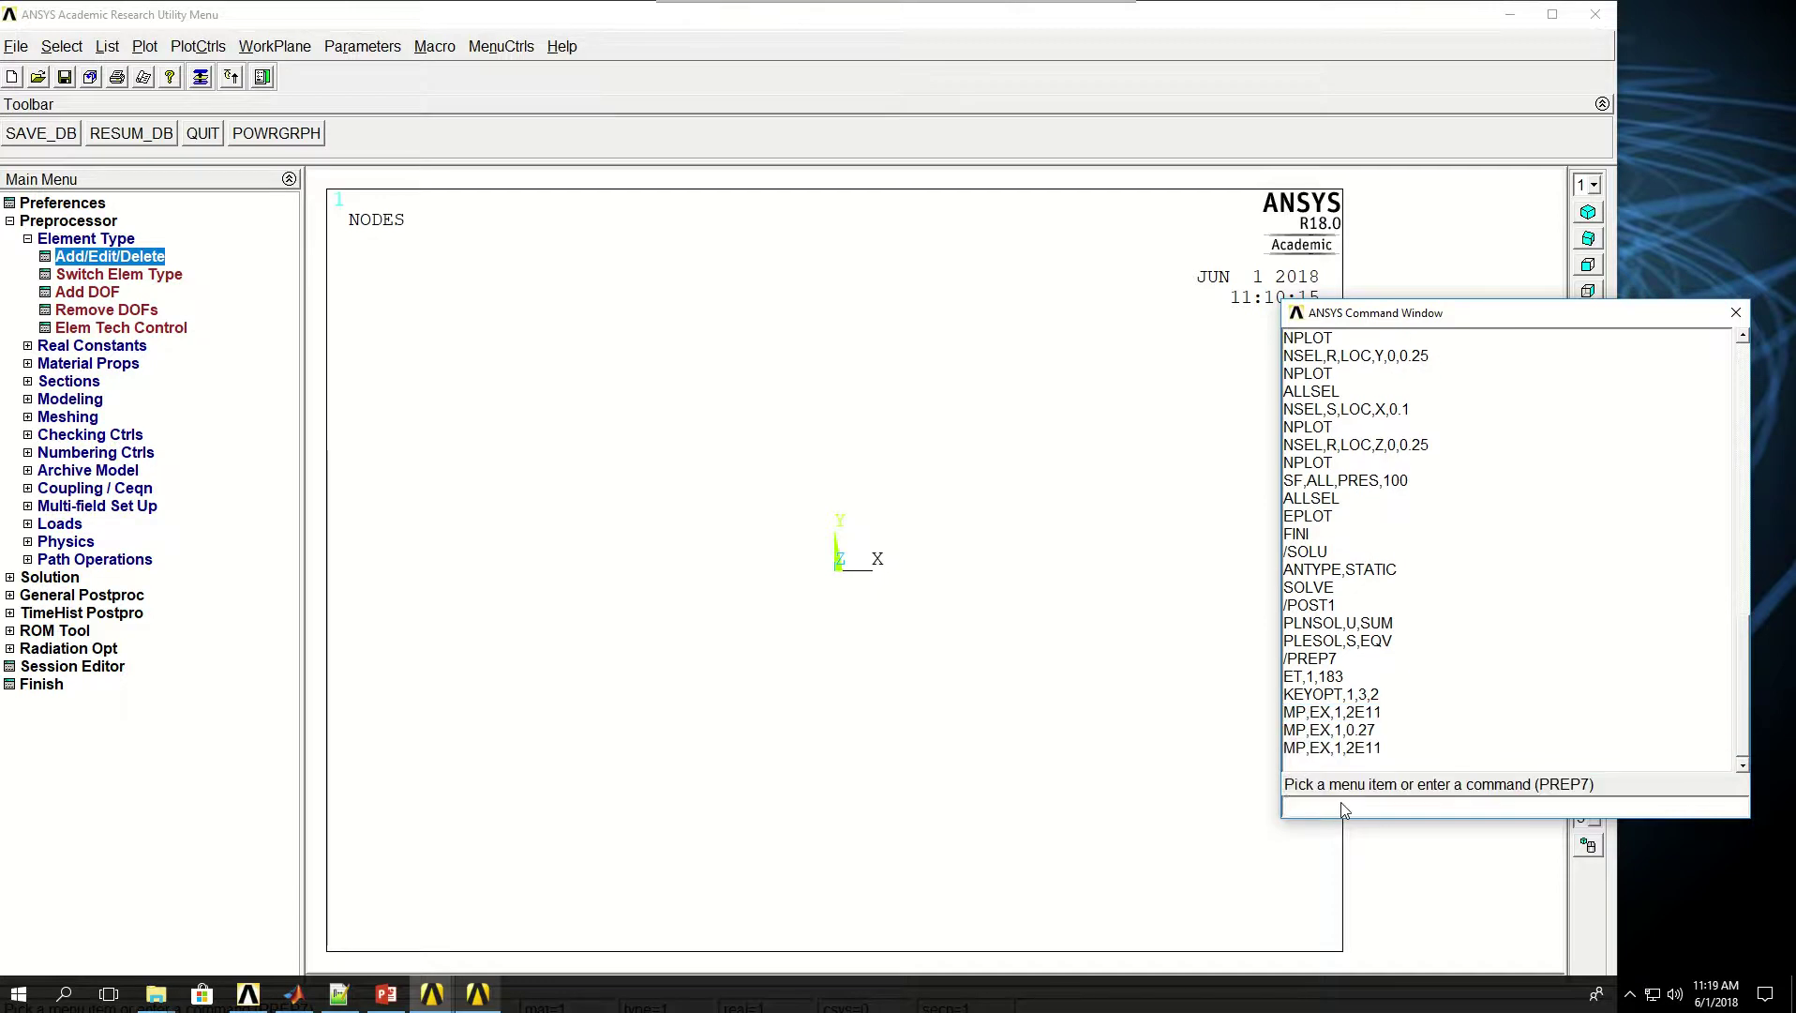
# Give material 1 Poisson's ratio PRXY 0.27 and thermal expansion ALPX 12E-6
pyautogui.write('MP,PR')
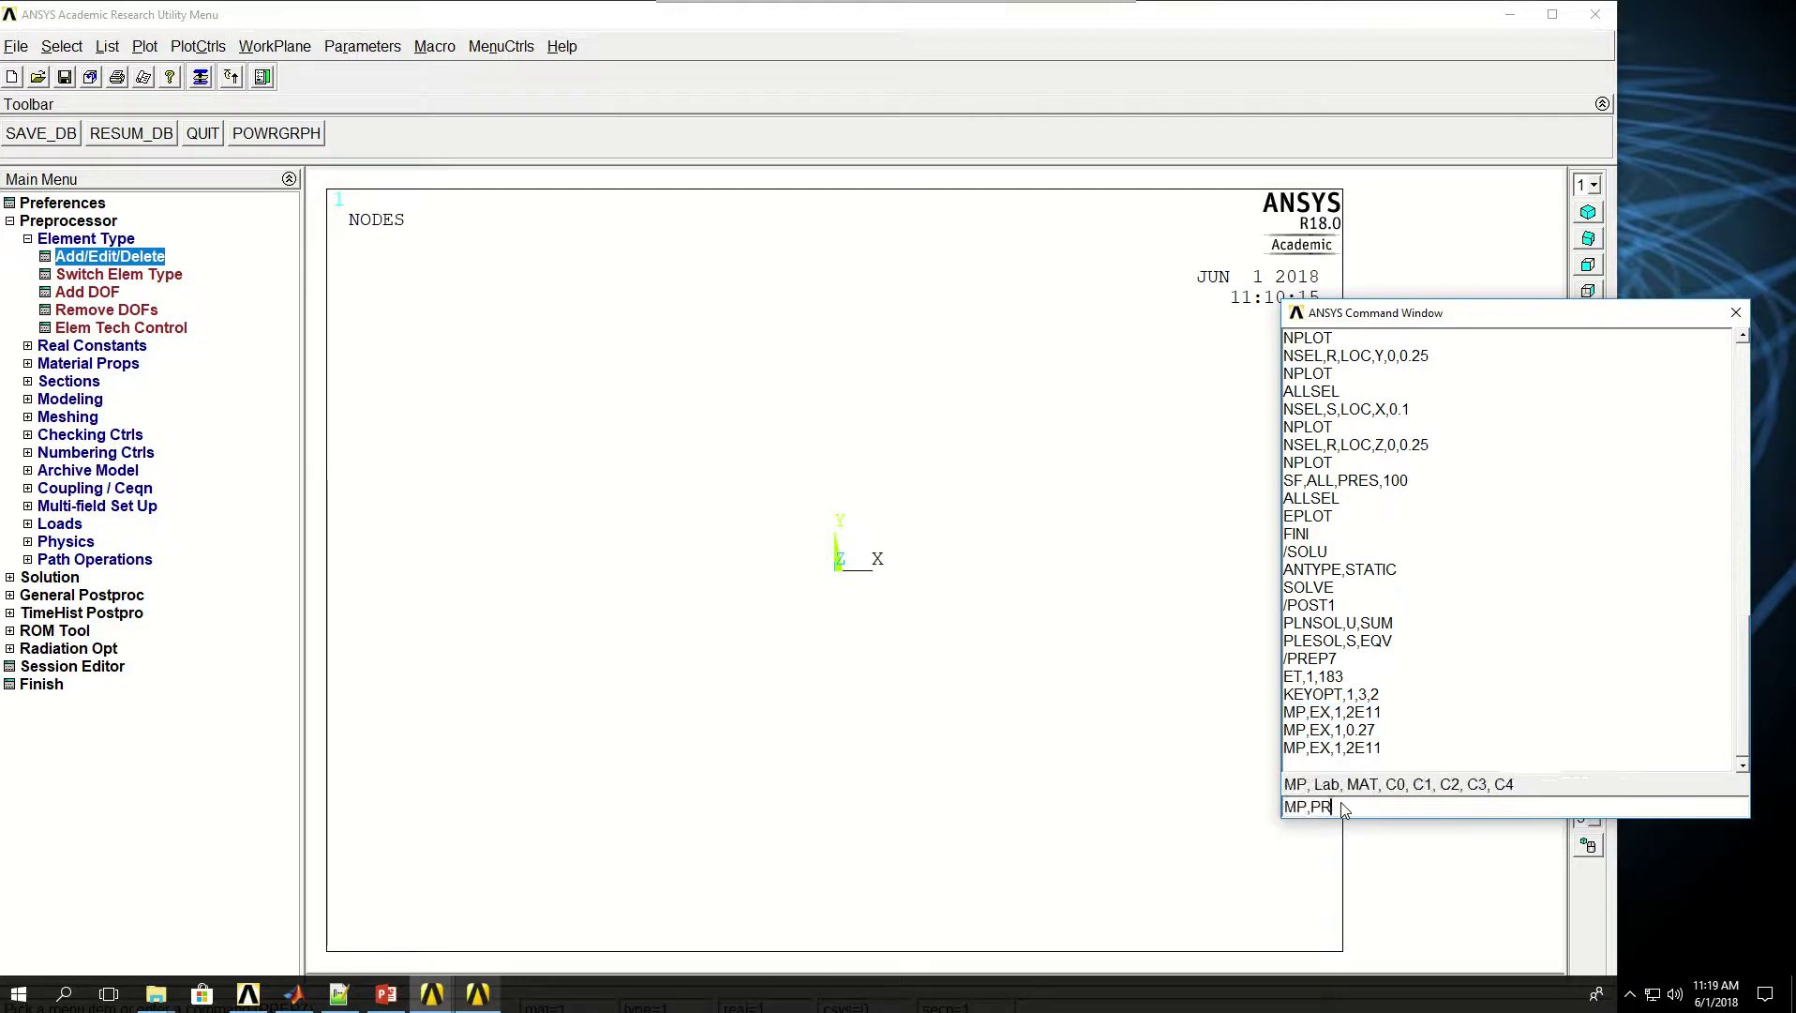
pyautogui.write('XY,1,0.27')
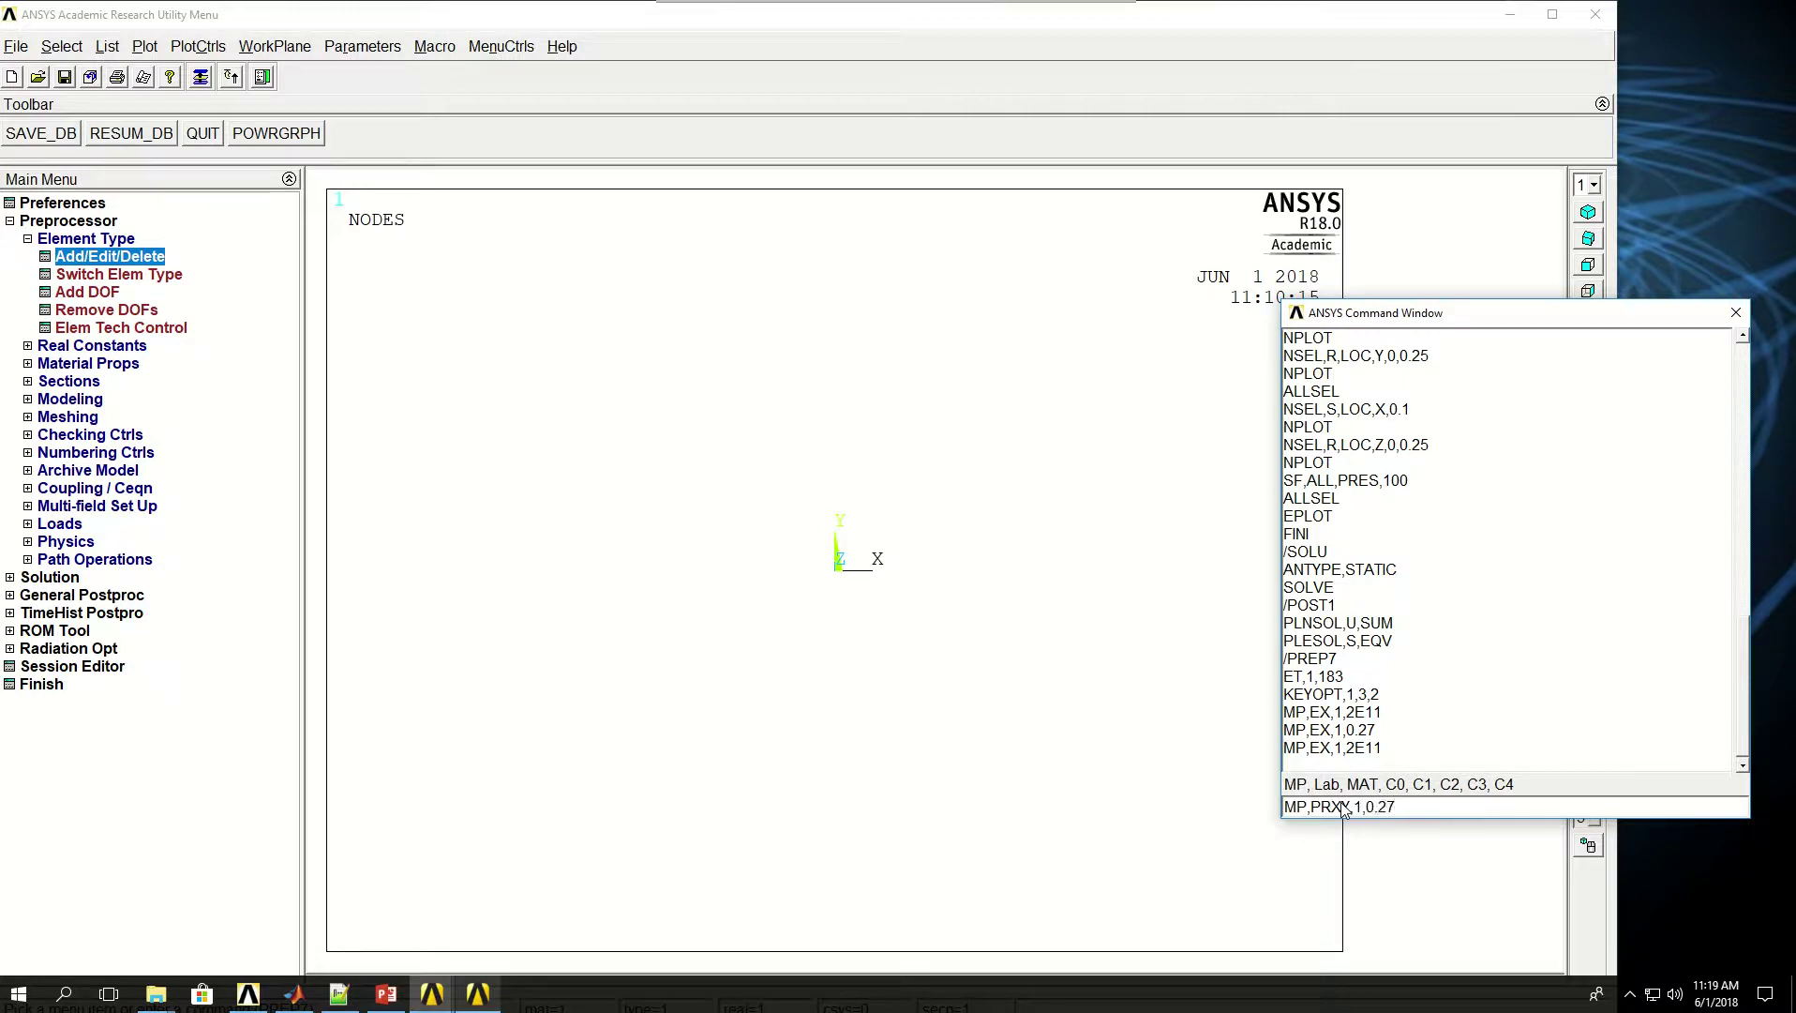
pyautogui.press('Return')
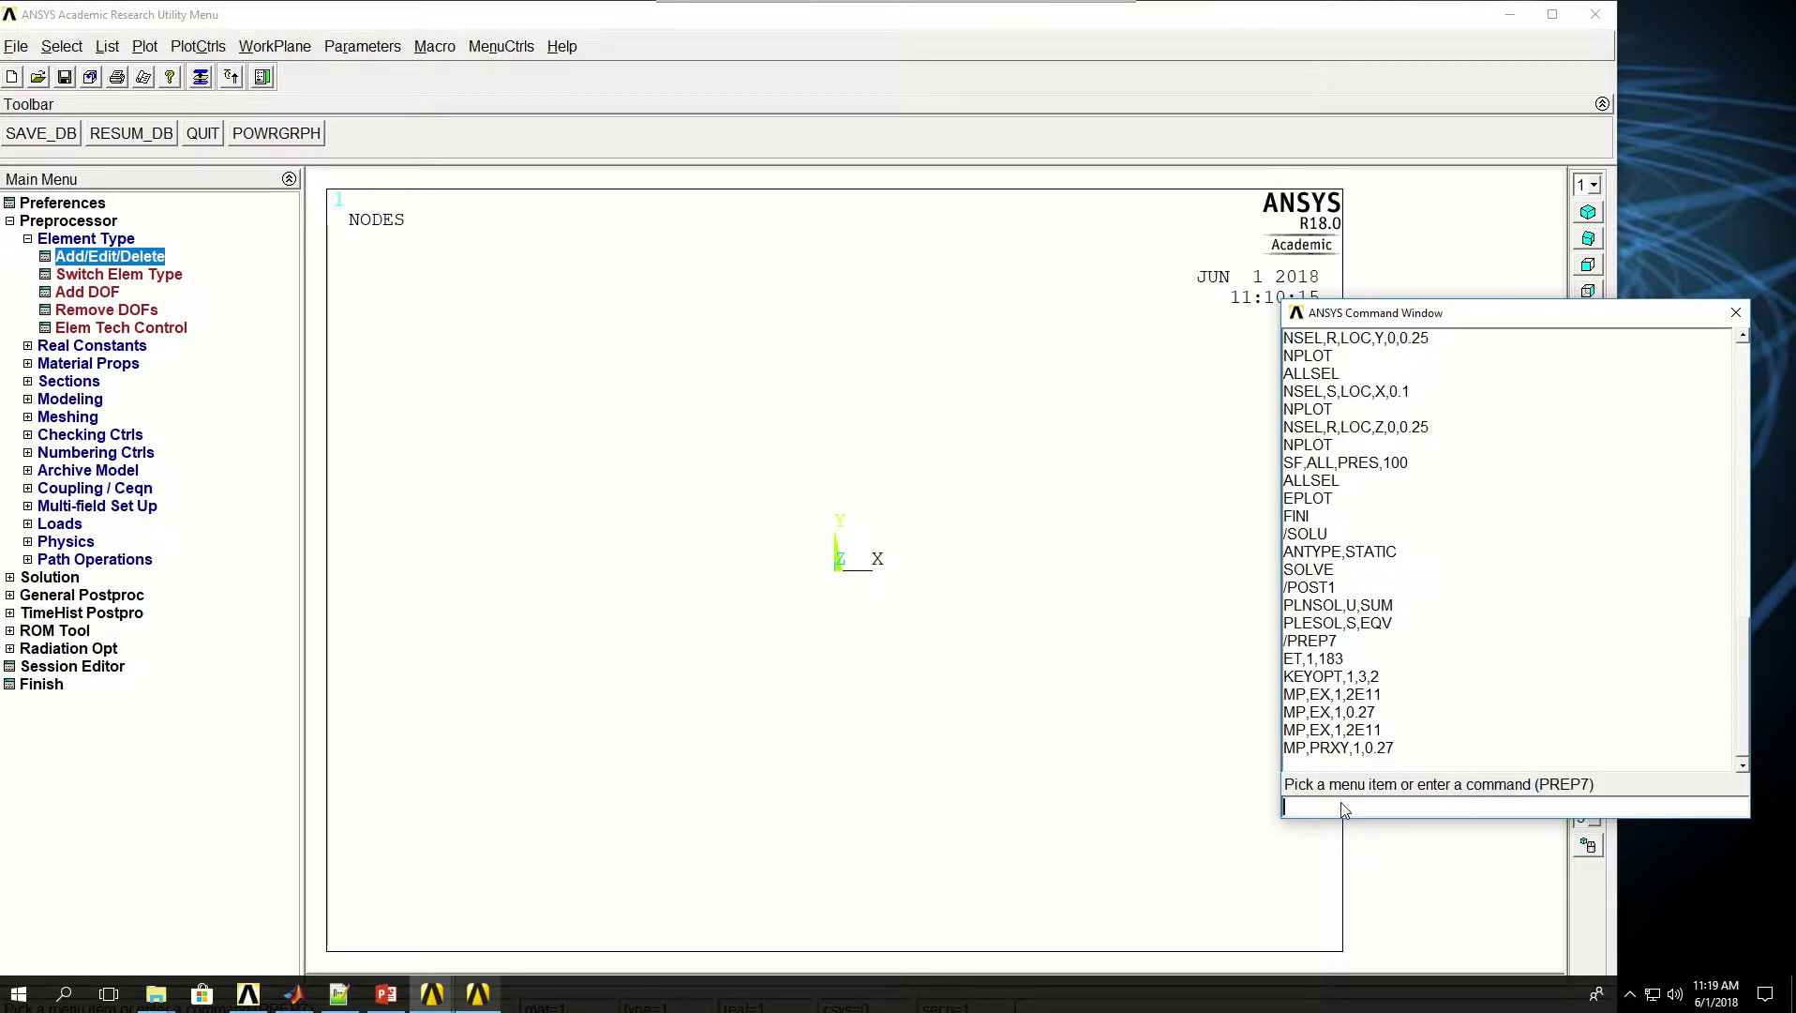
pyautogui.write('MP,ALP')
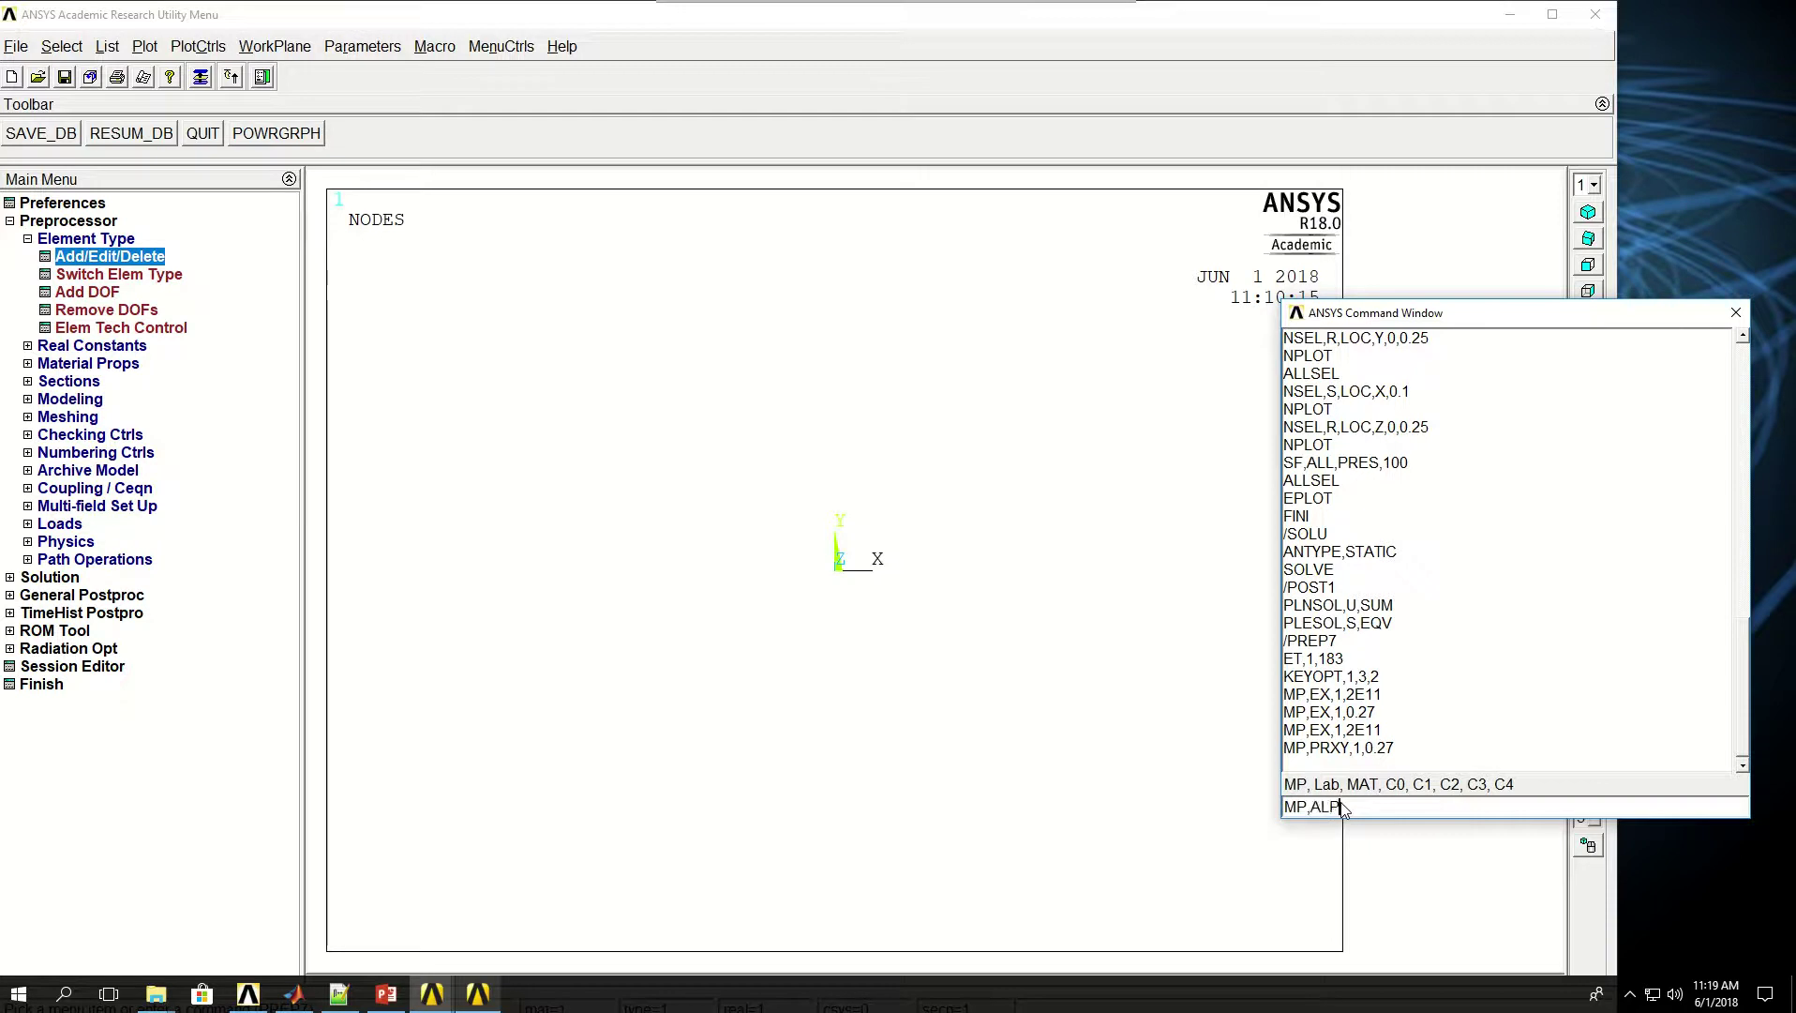
pyautogui.write('X,1,')
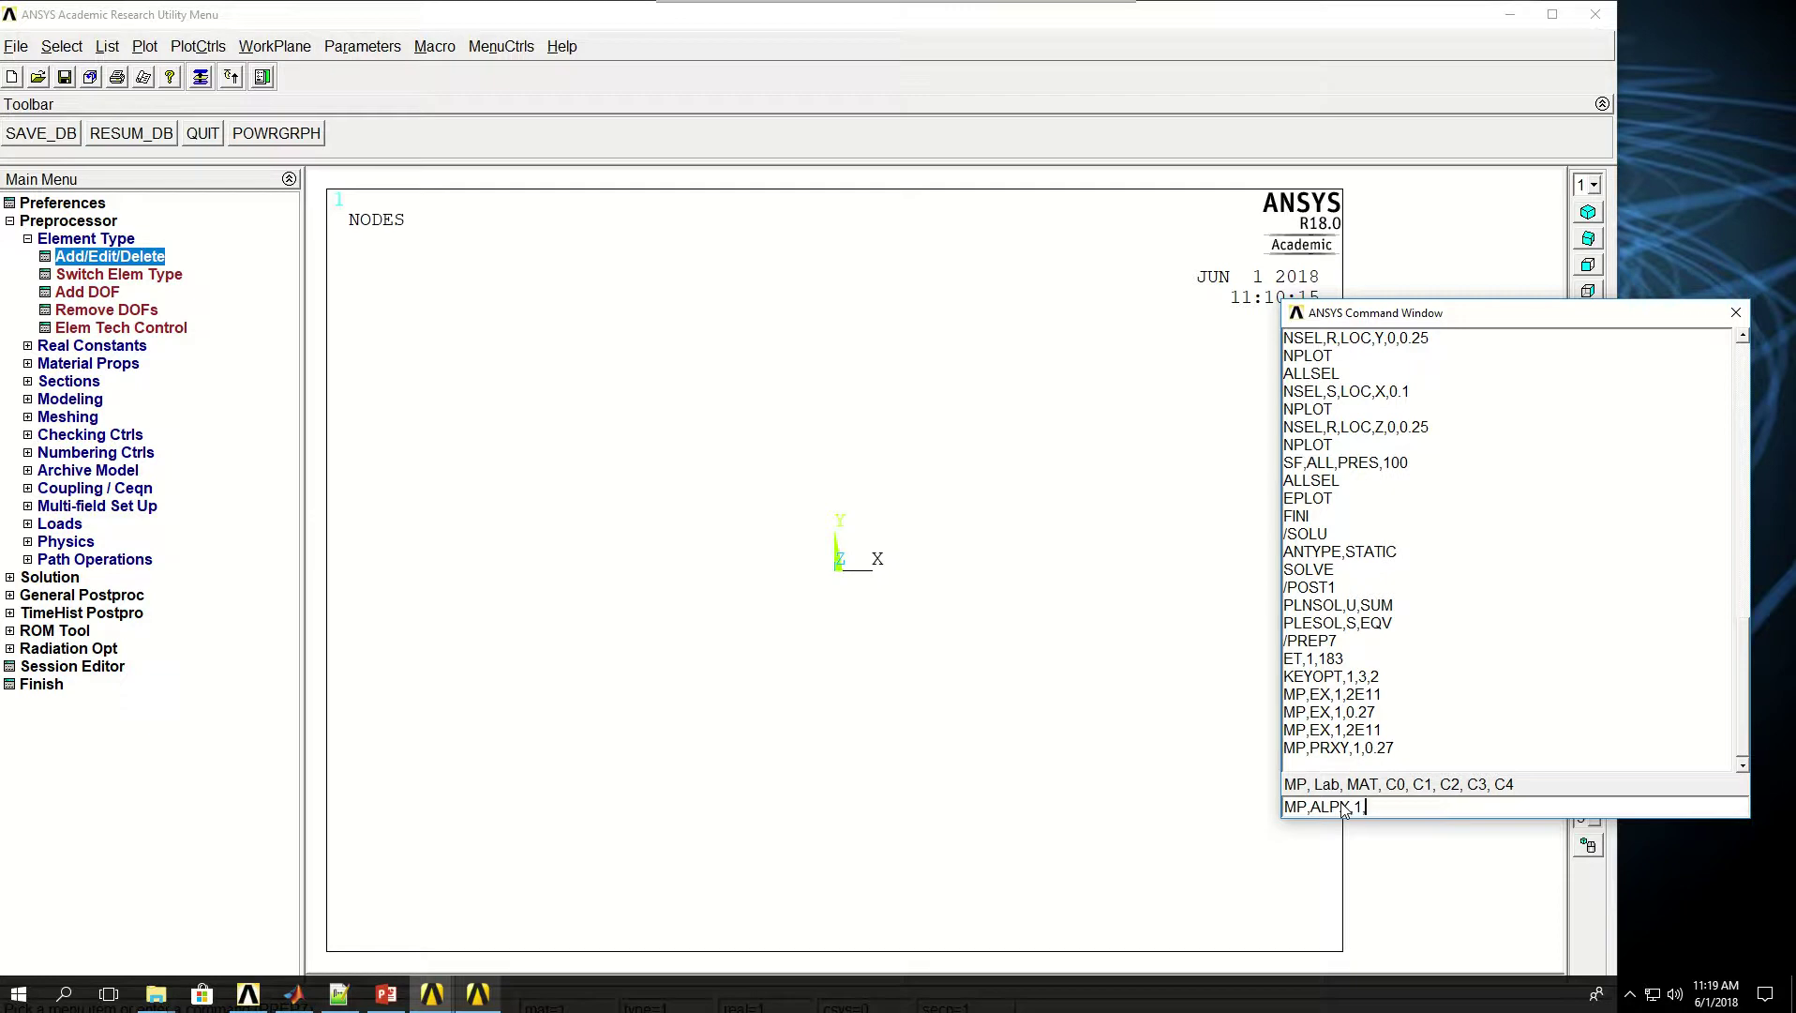
pyautogui.write('12E-6')
pyautogui.press('Return')
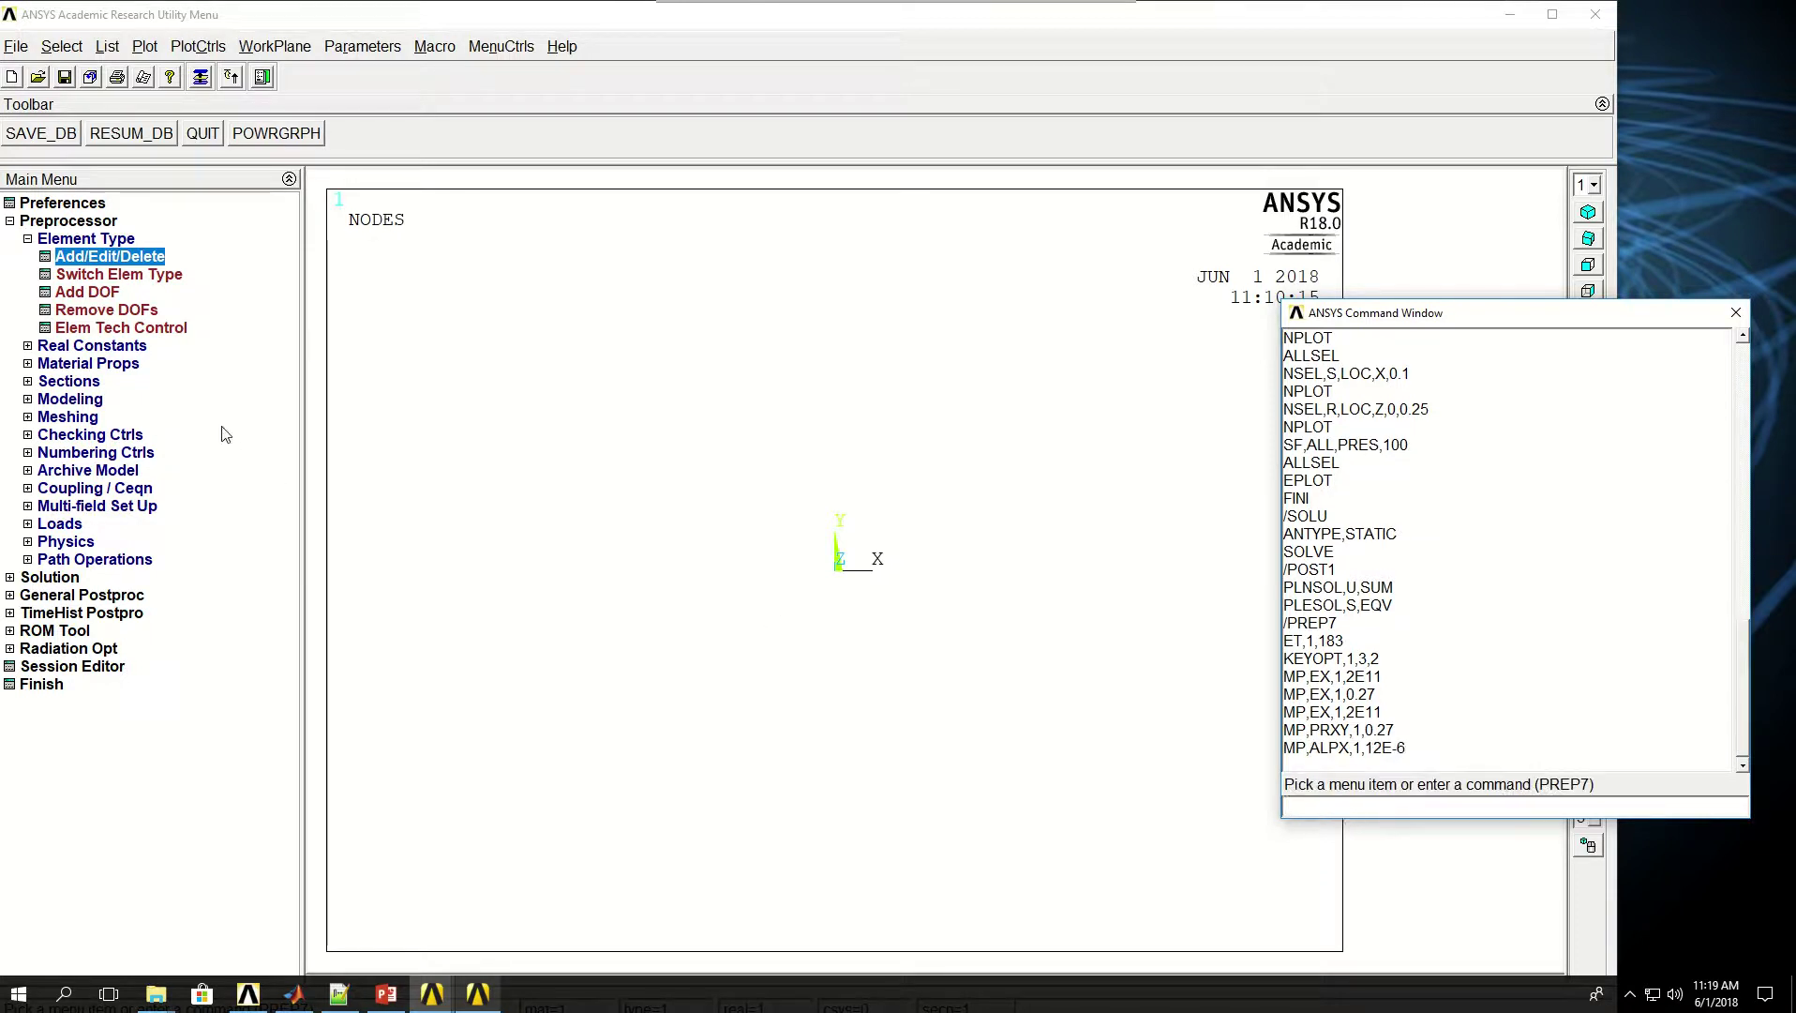
pyautogui.click(125, 367)
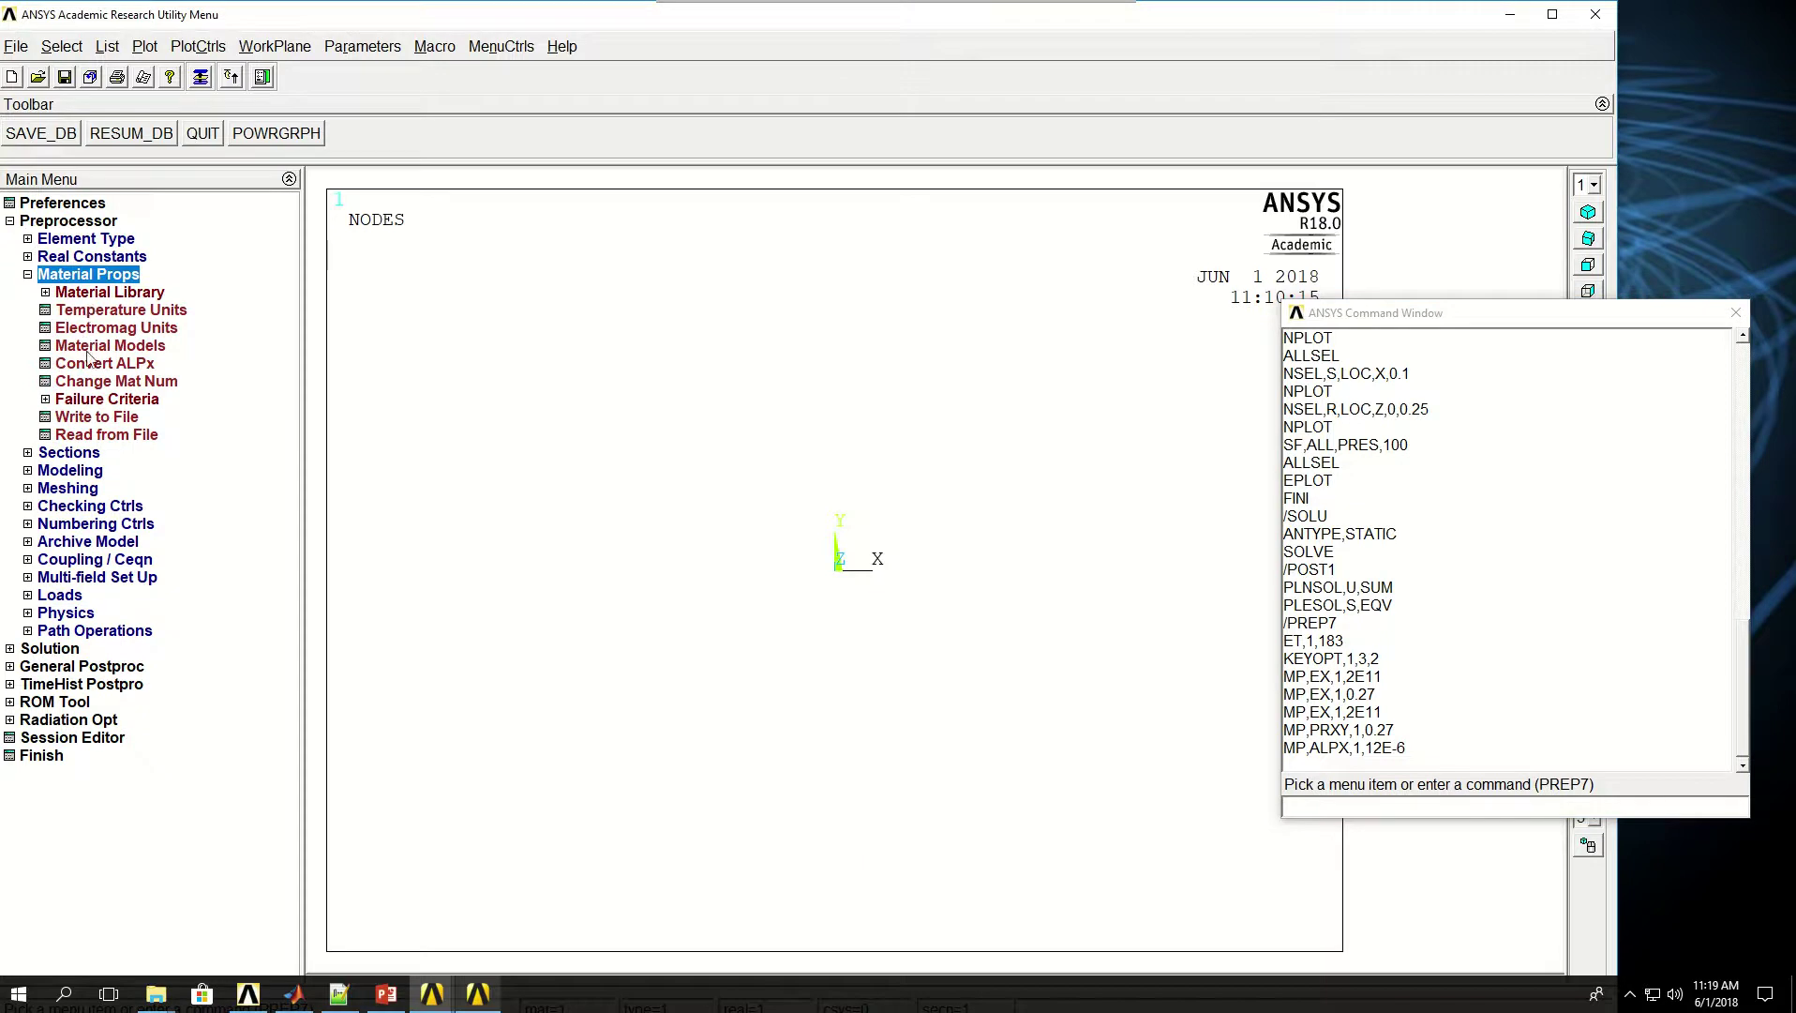
pyautogui.click(131, 347)
pyautogui.doubleClick(670, 451)
pyautogui.doubleClick(691, 468)
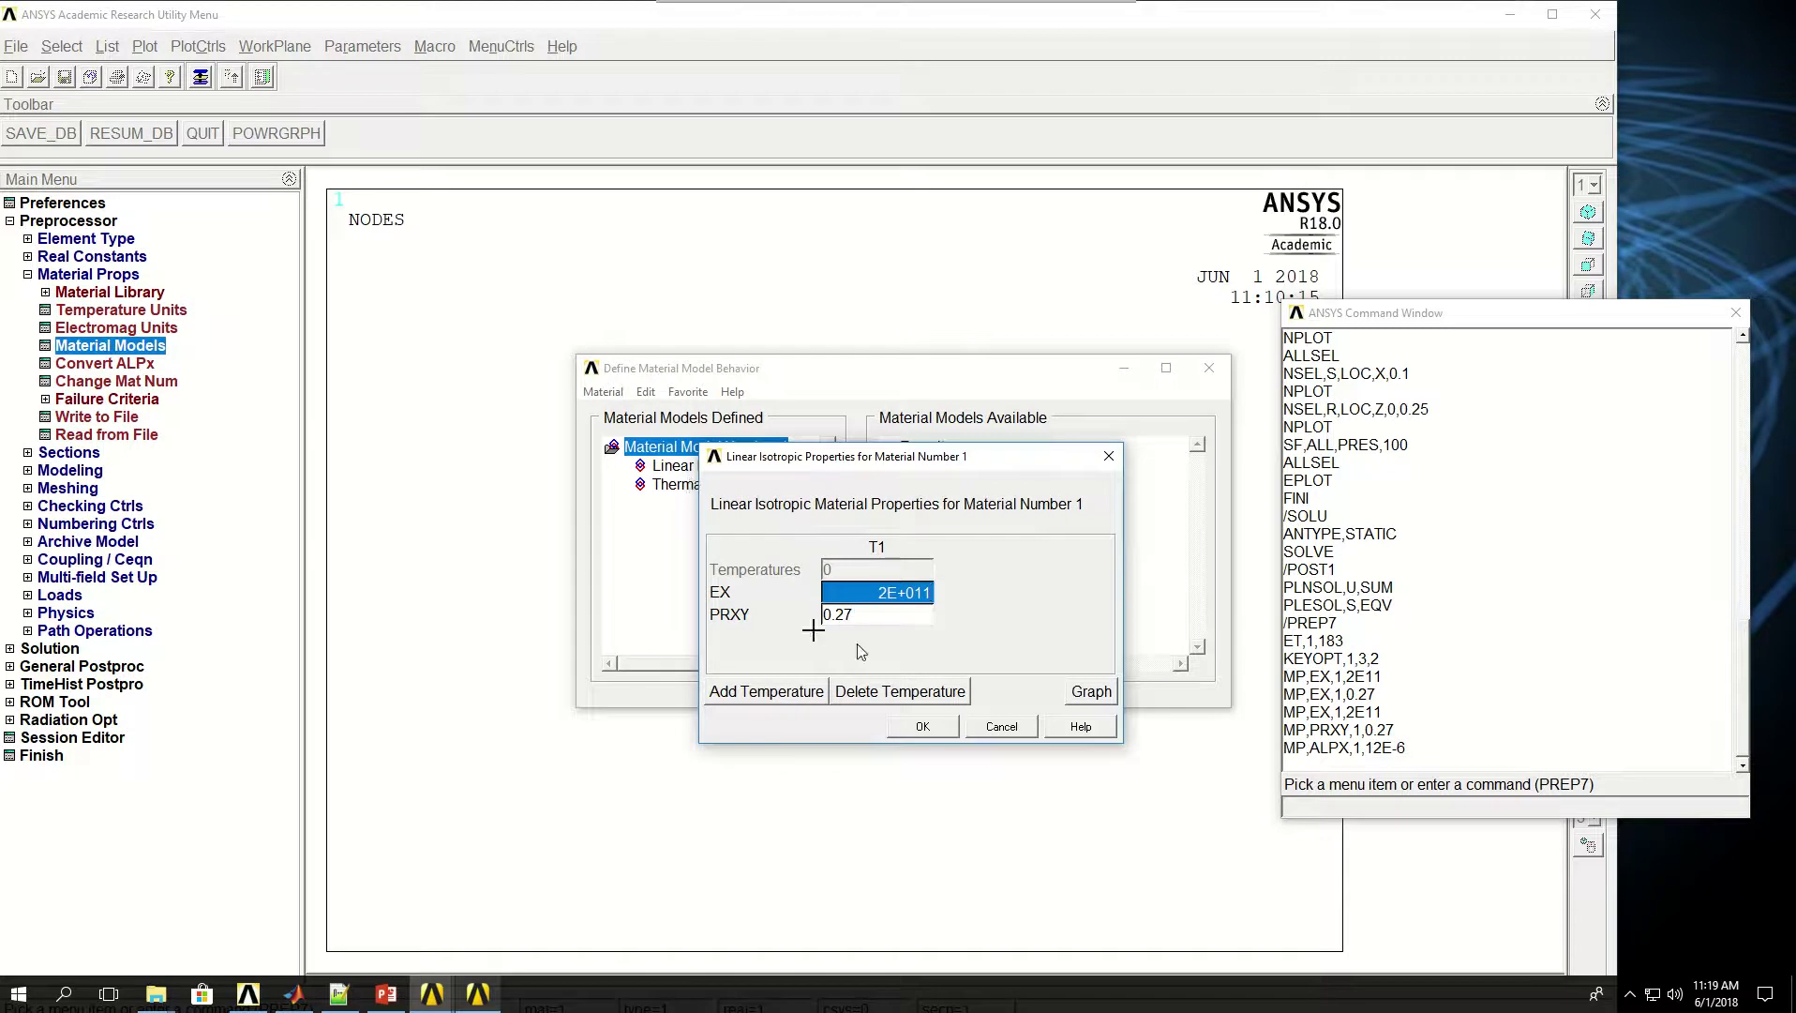
pyautogui.click(1002, 728)
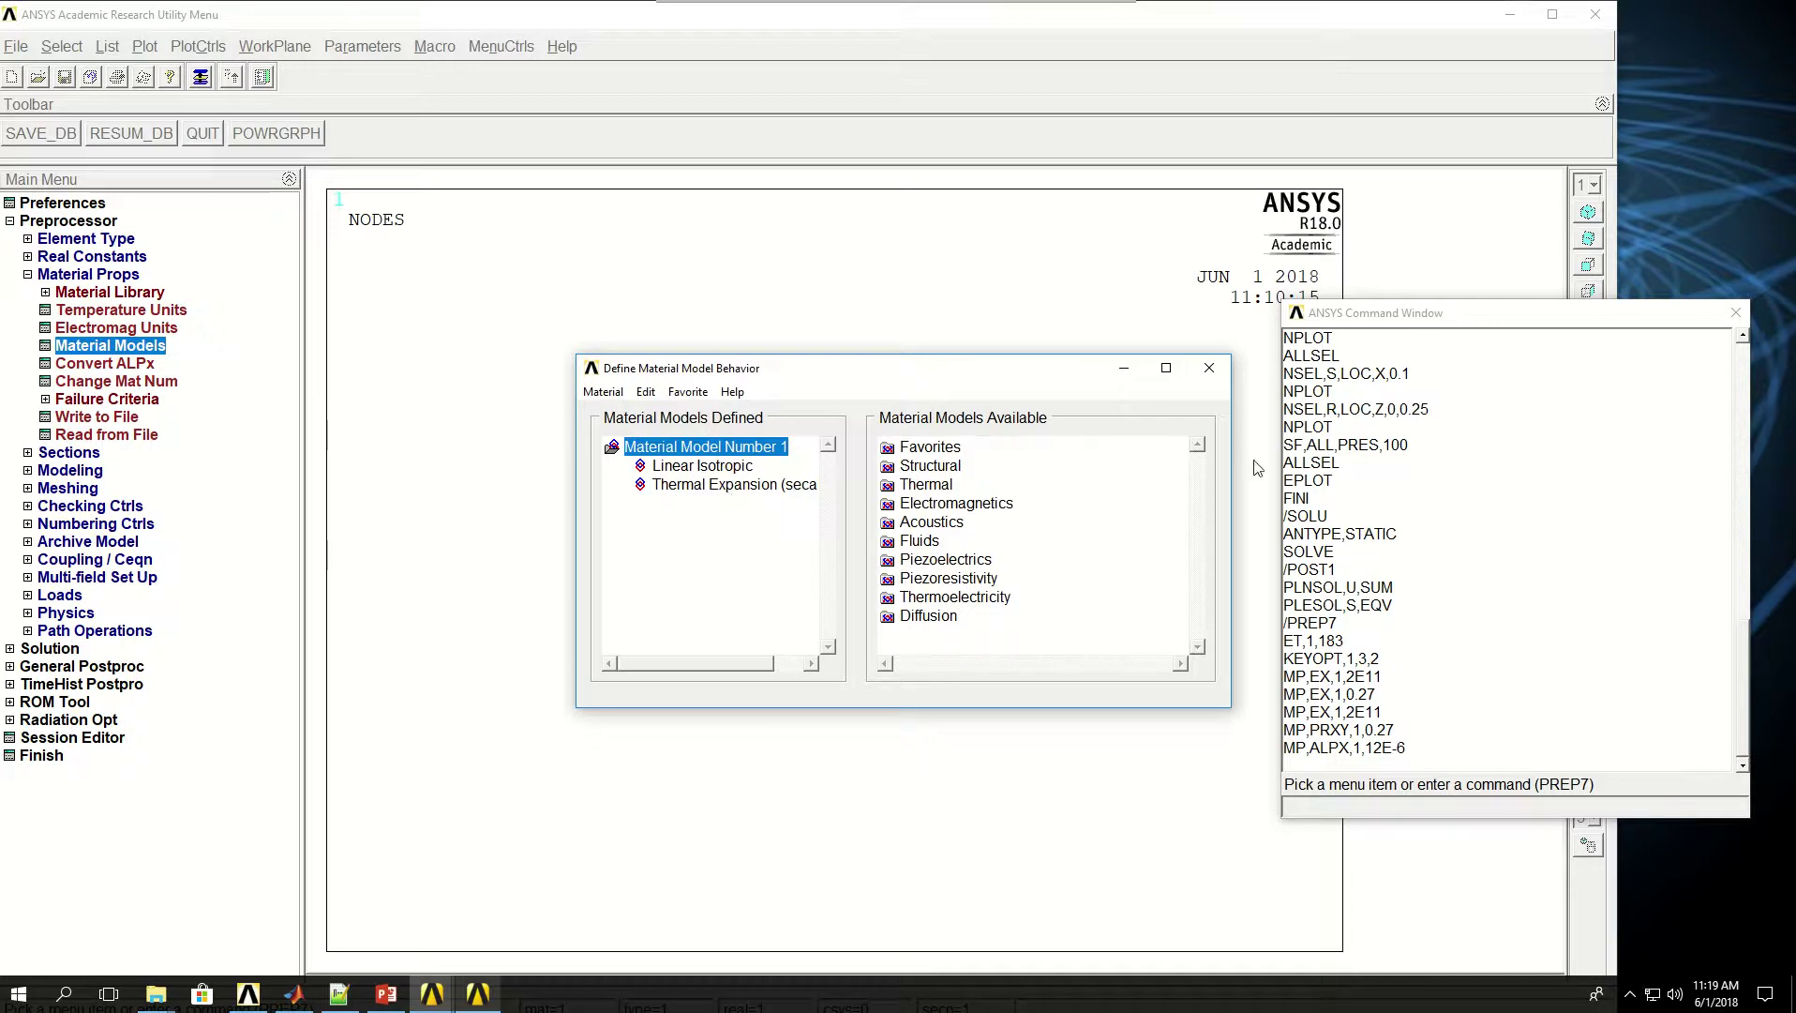
# Close the material models dialog and give material 2 EX 5E10 and PRXY 0.3
pyautogui.click(1209, 374)
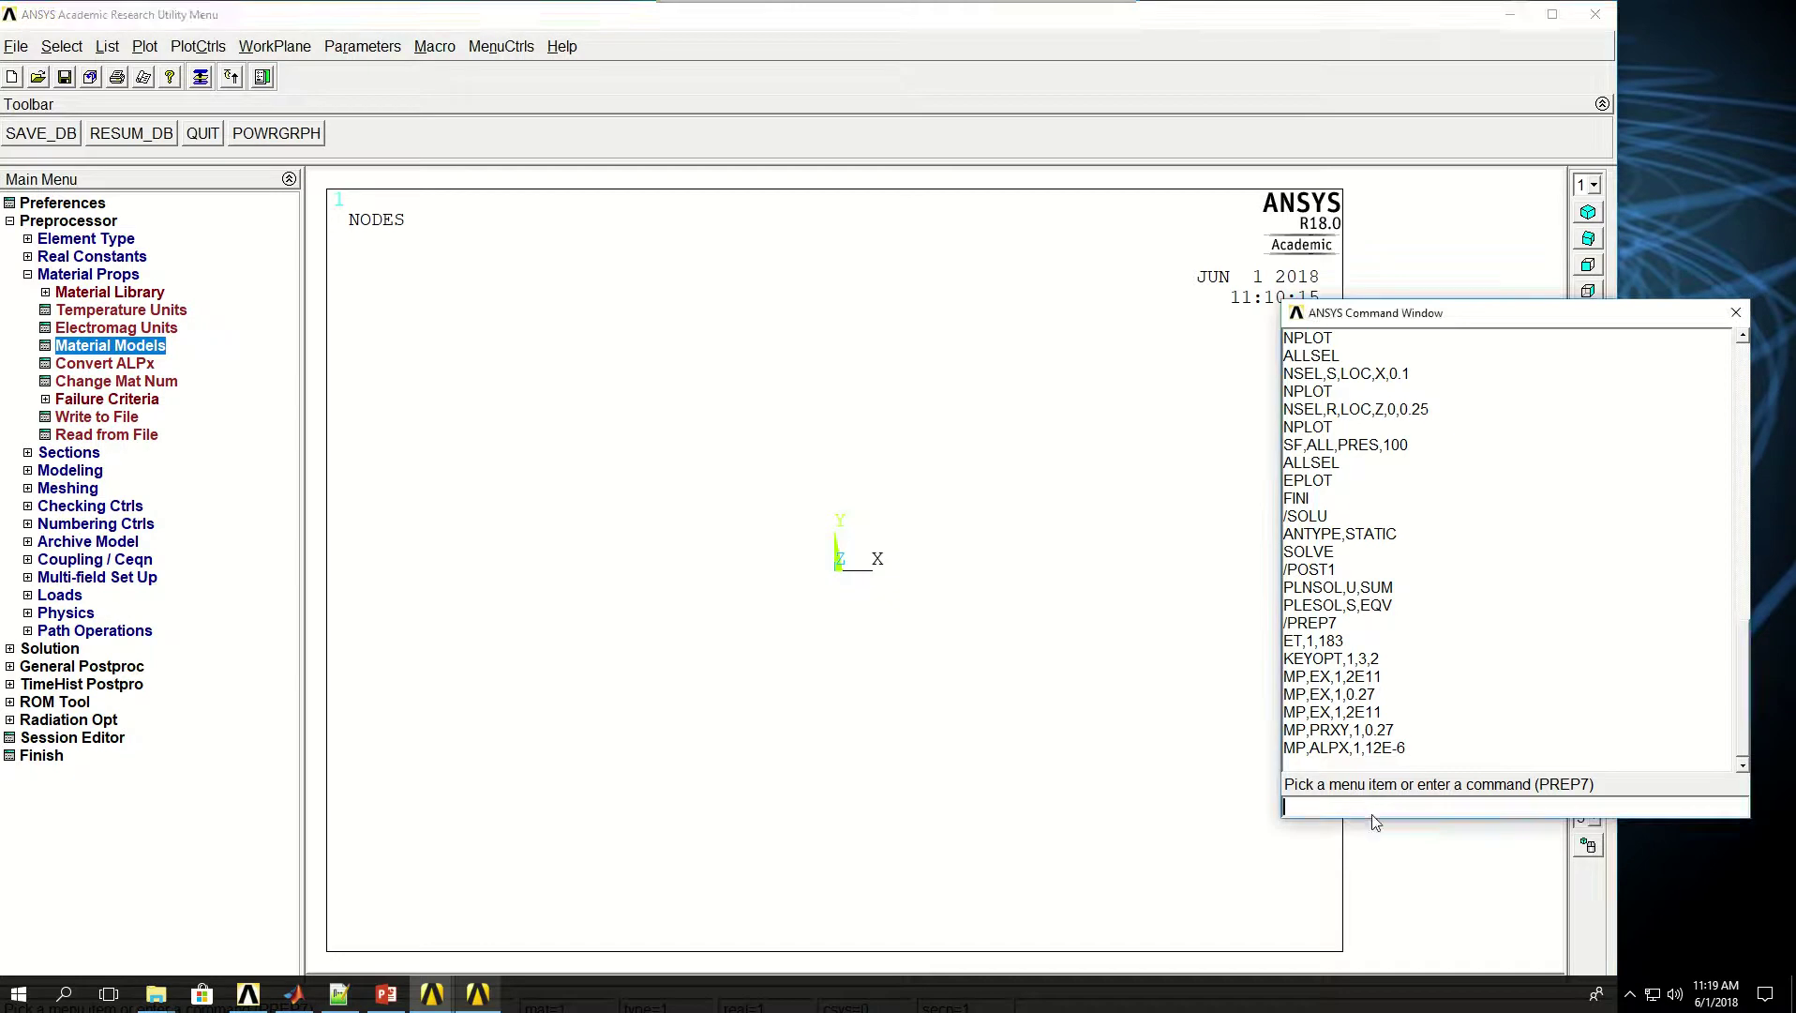
pyautogui.write('MP,EX')
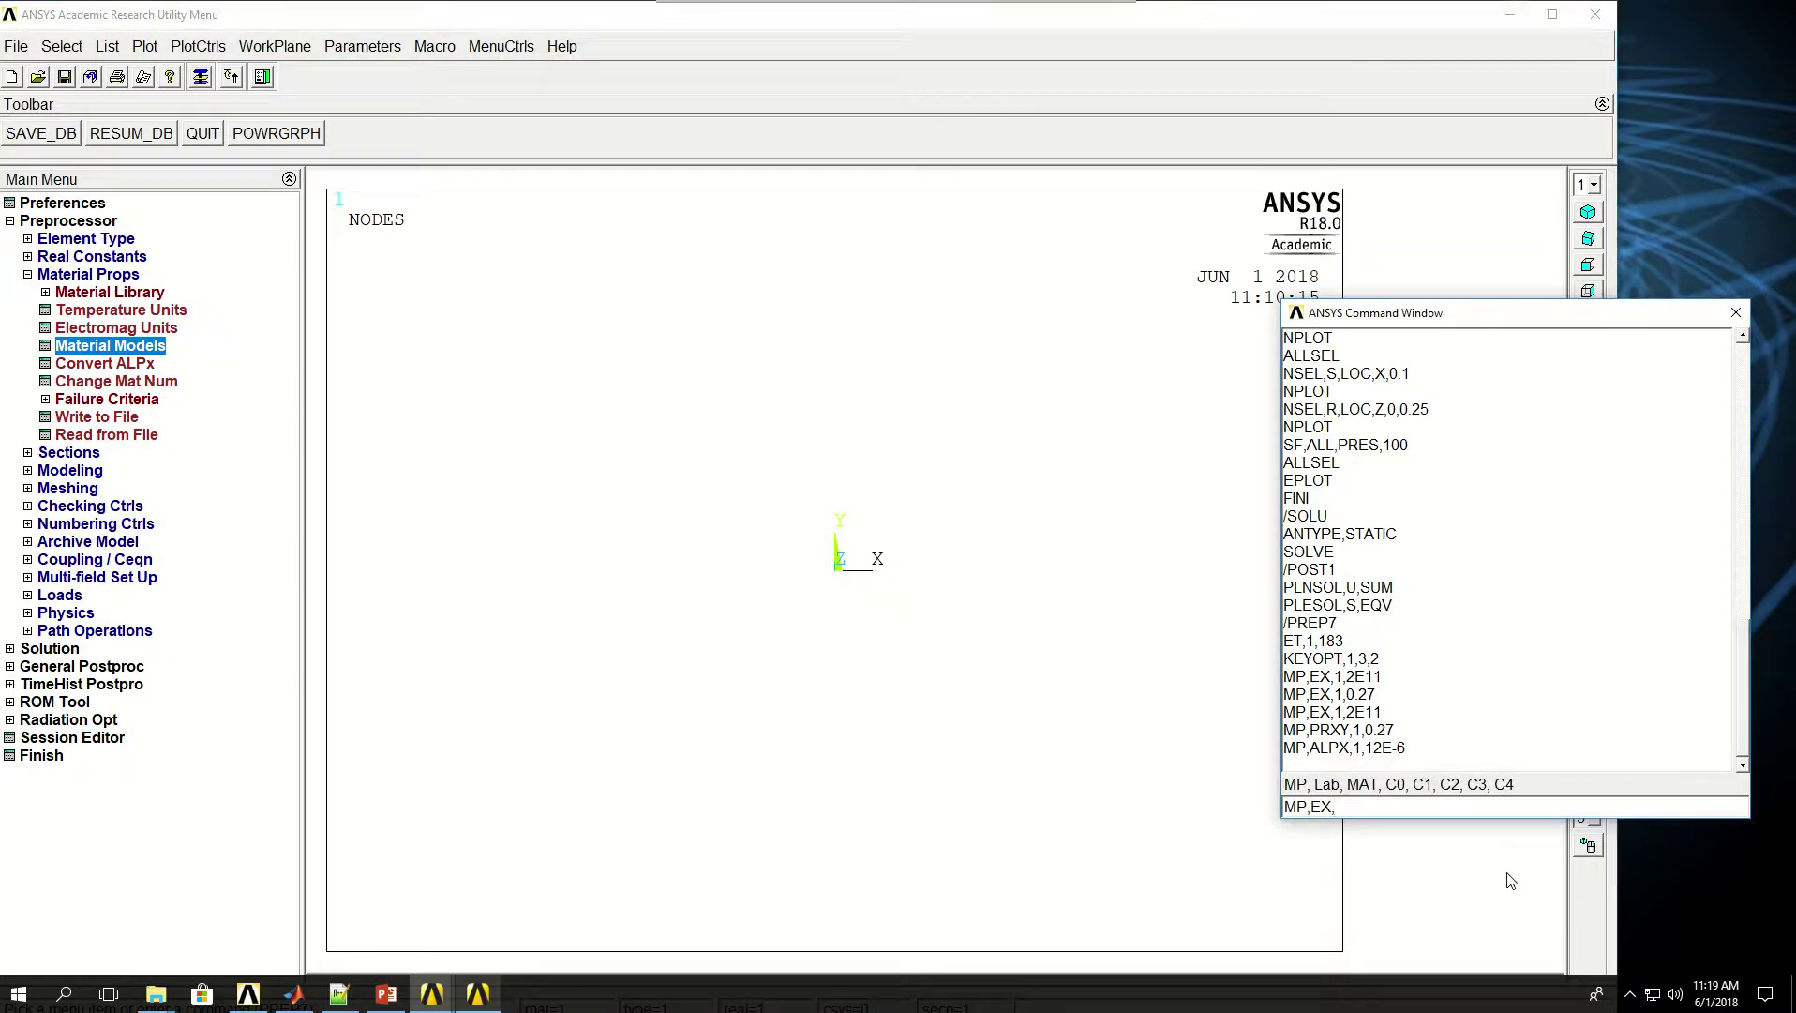
pyautogui.write(',2,5E10')
pyautogui.press('Return')
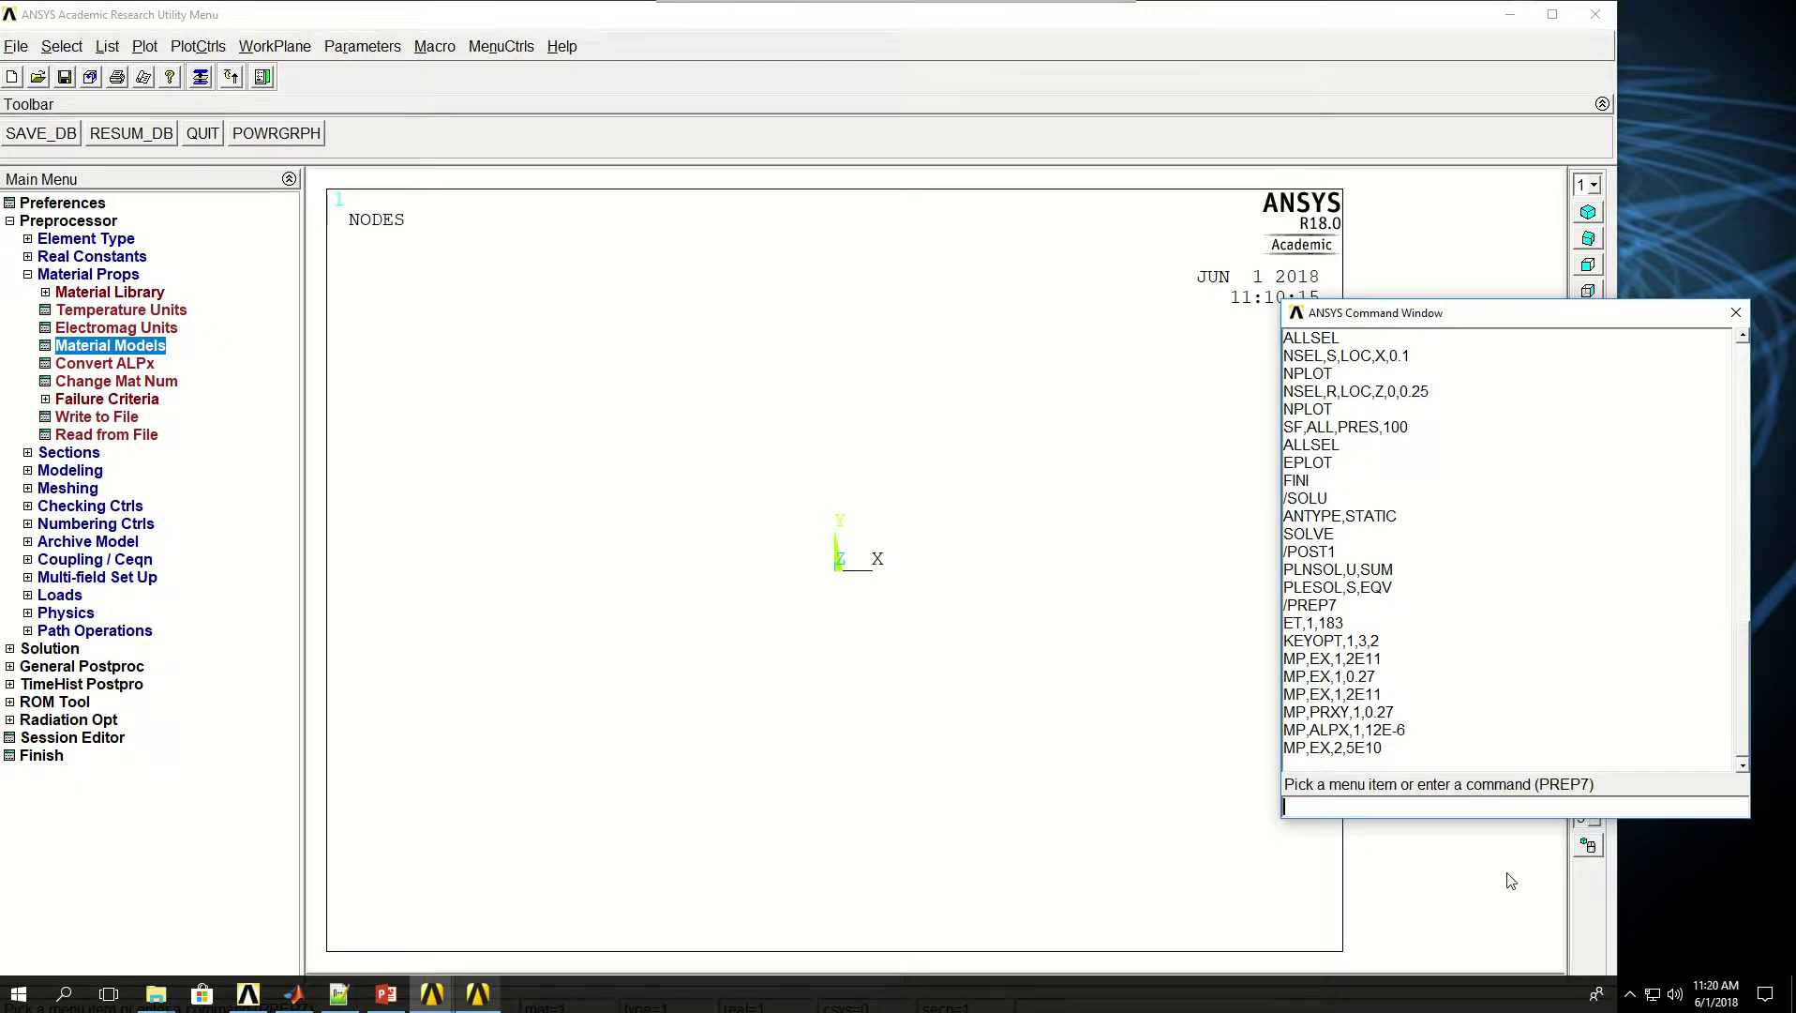
pyautogui.write('MP,PR')
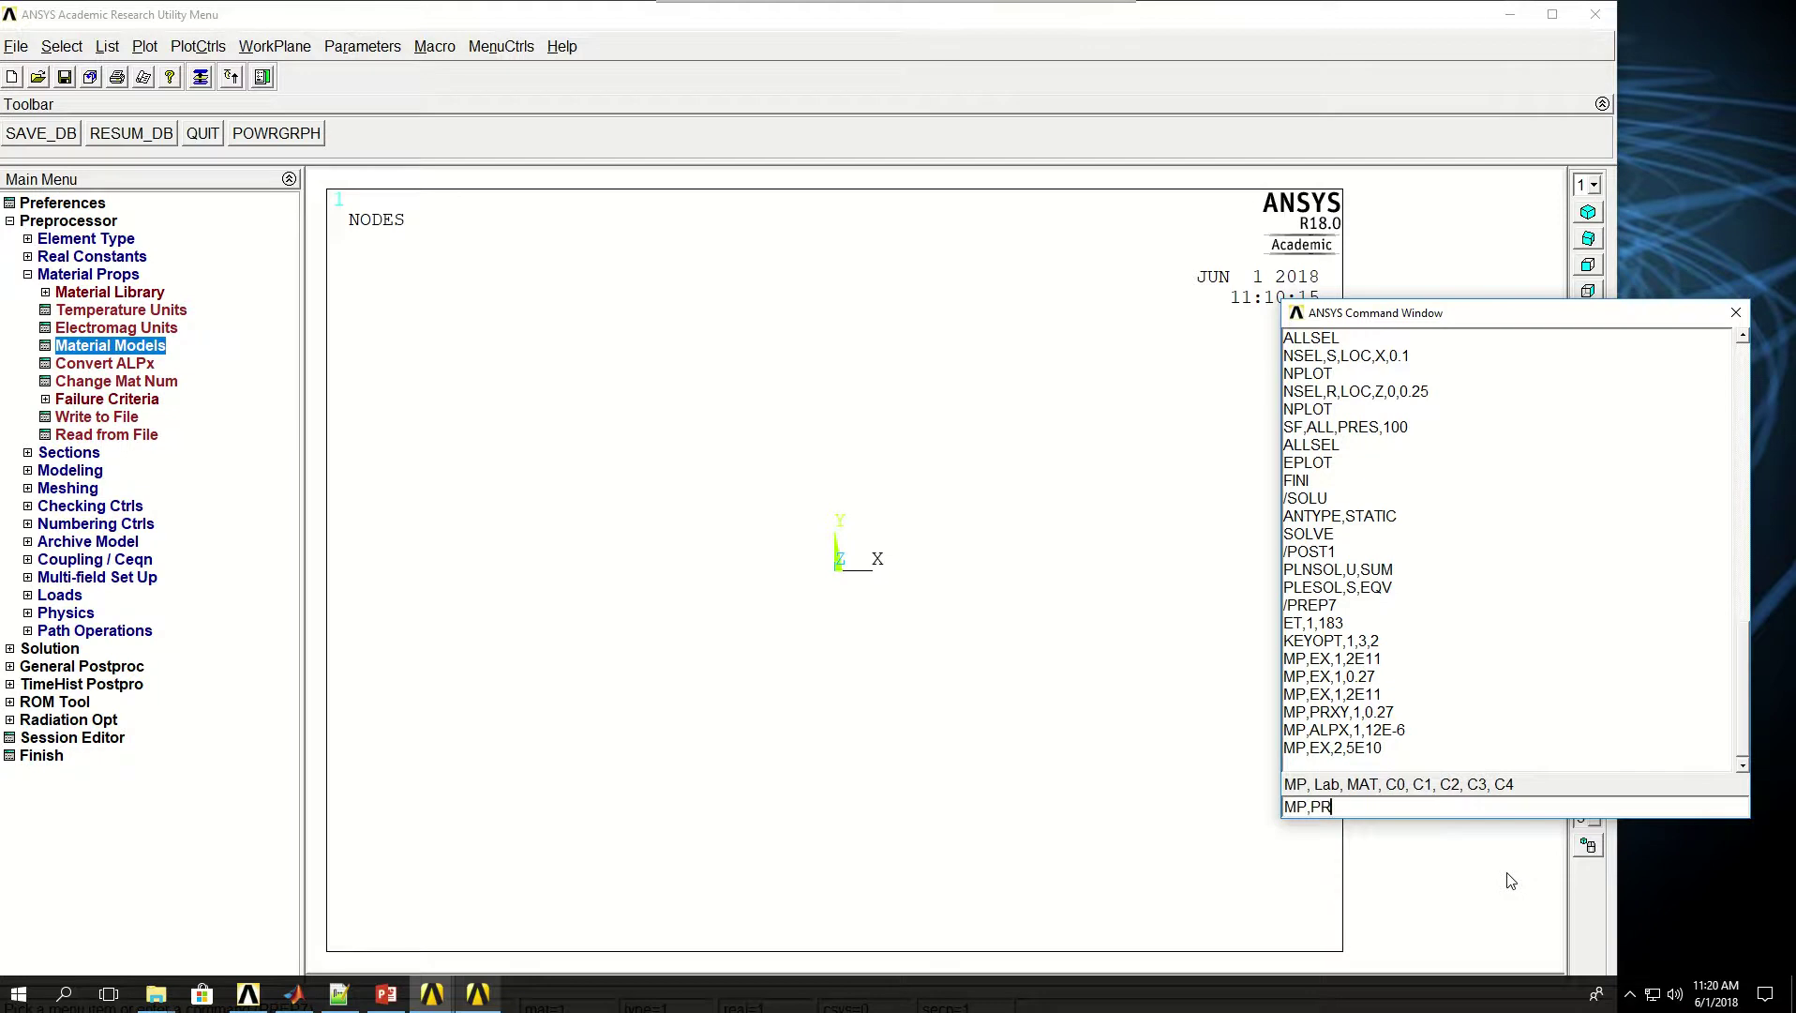
pyautogui.write('XY,2,.3')
pyautogui.press('Return')
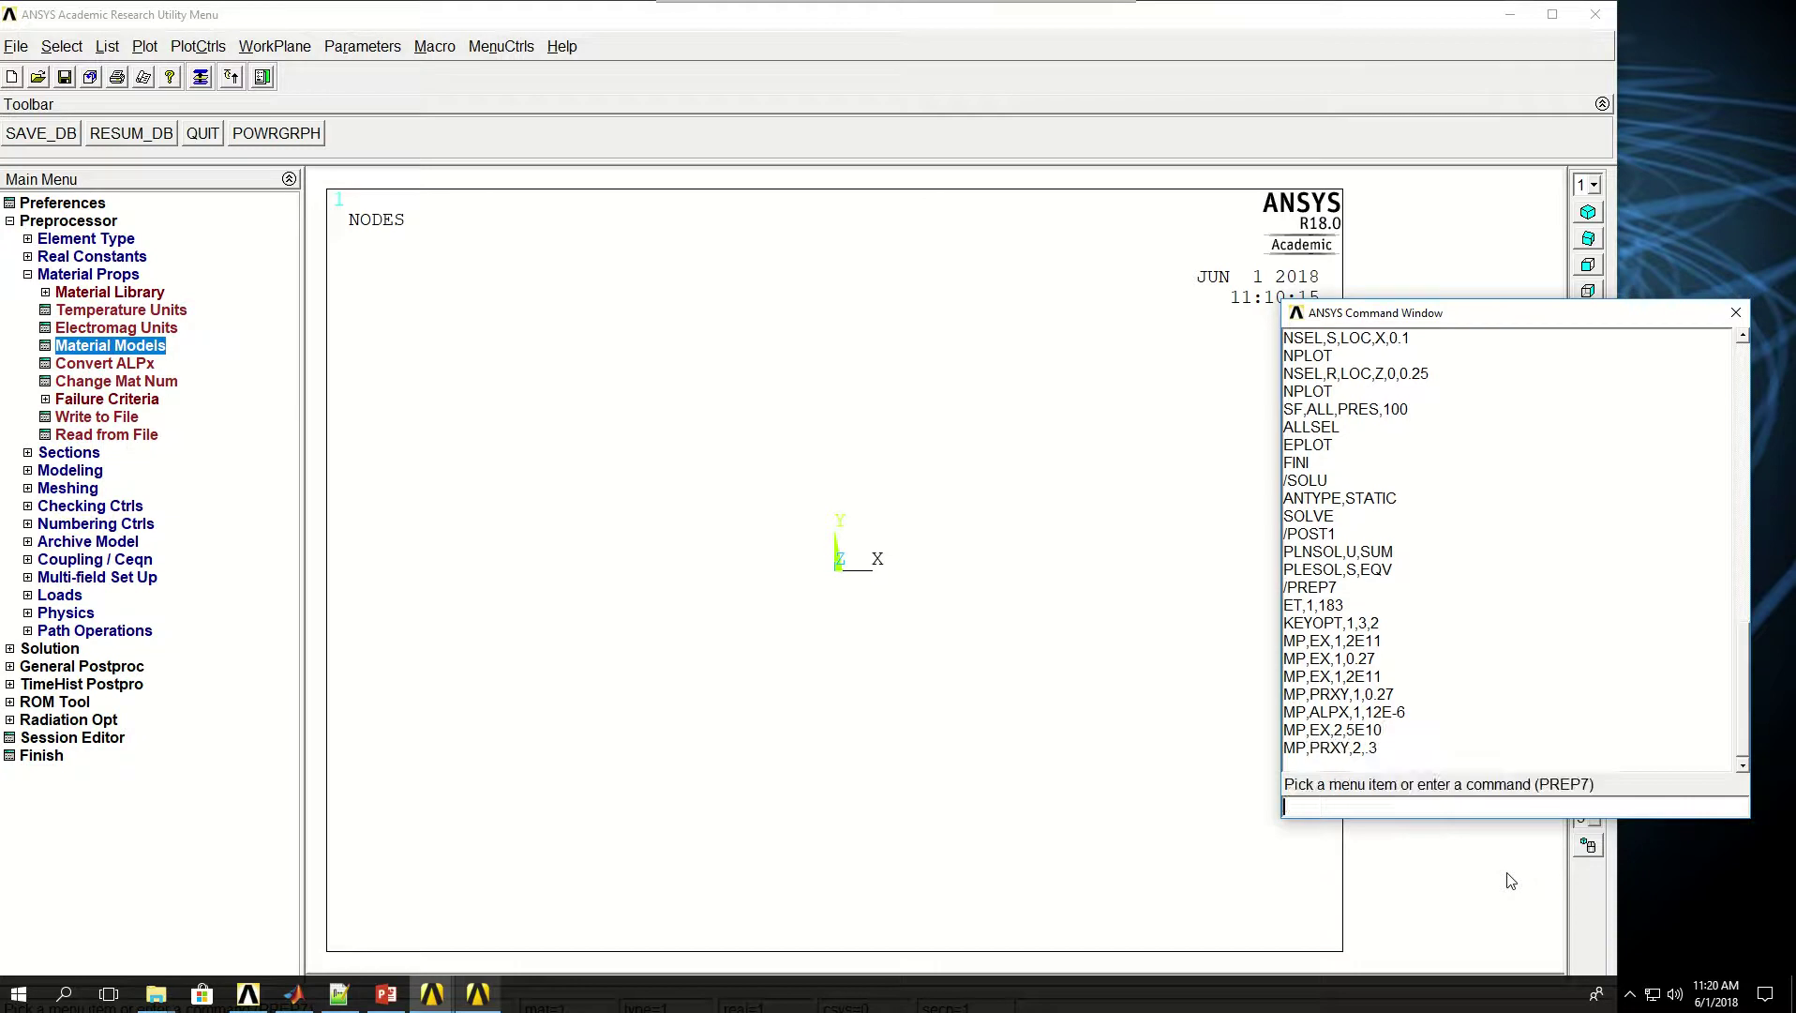
# Set material 2's thermal expansion coefficient ALPX to 18E-6
pyautogui.write('M')
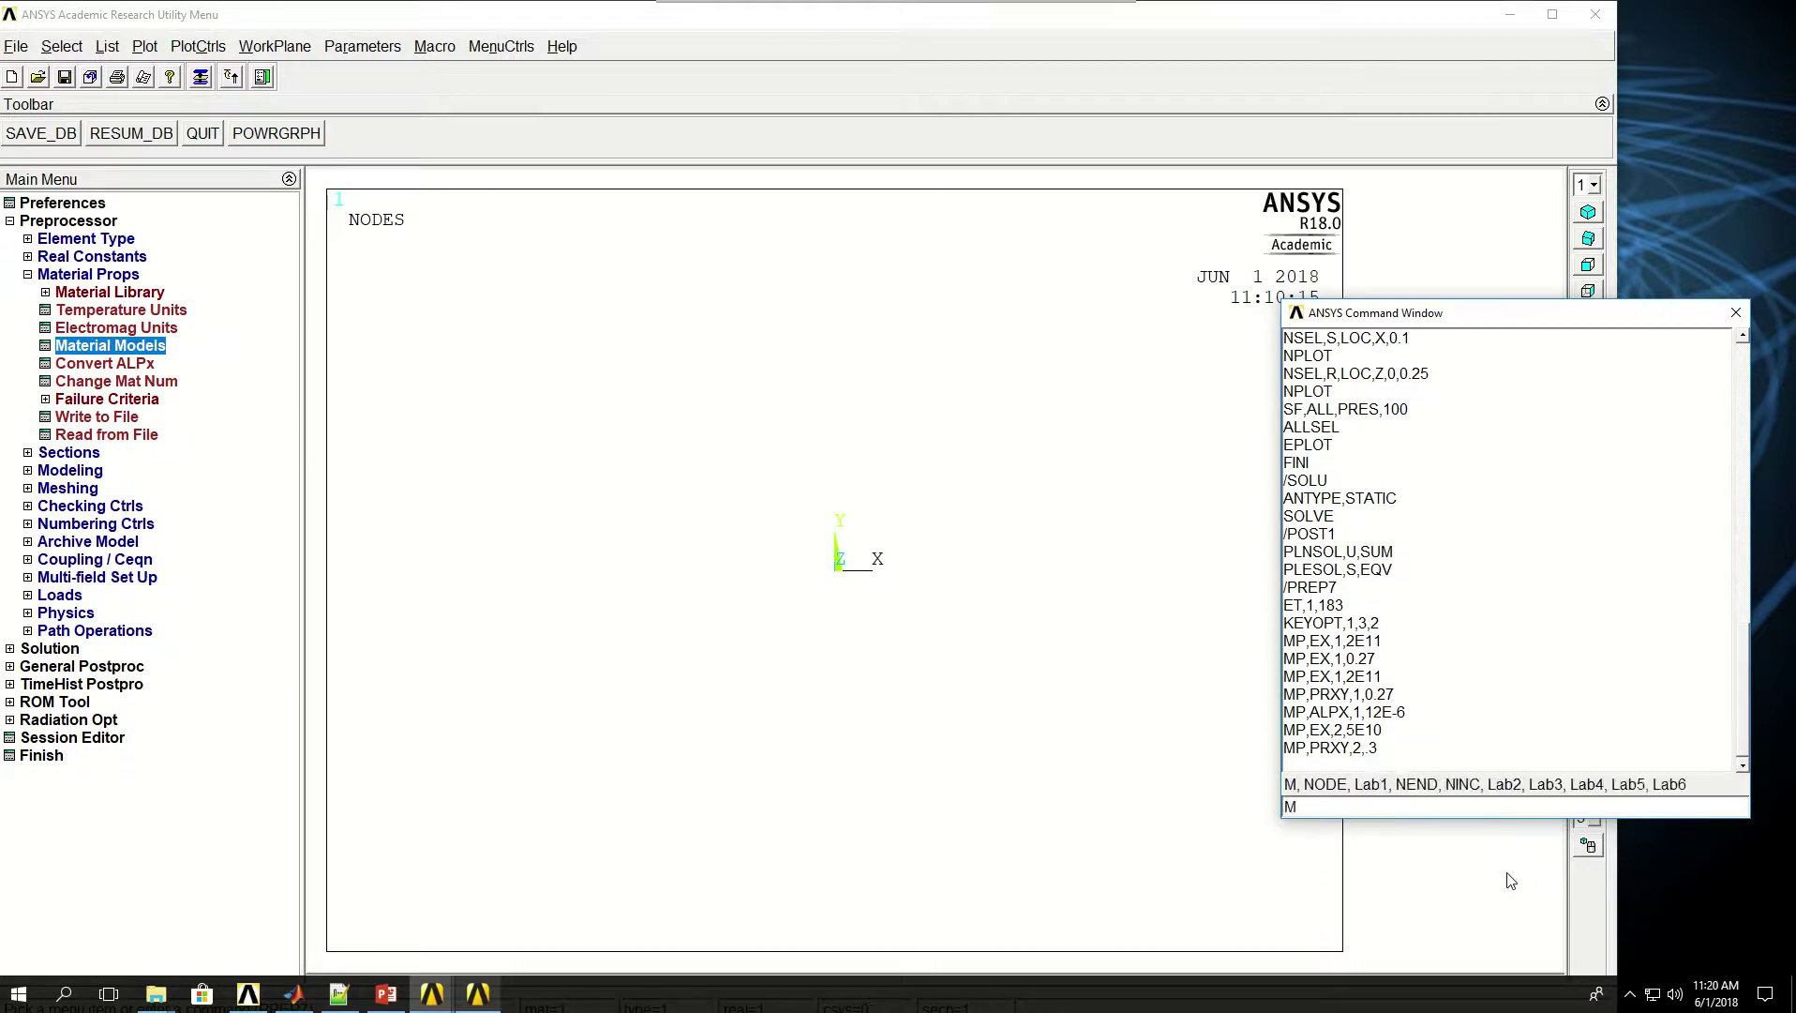
pyautogui.write('P,')
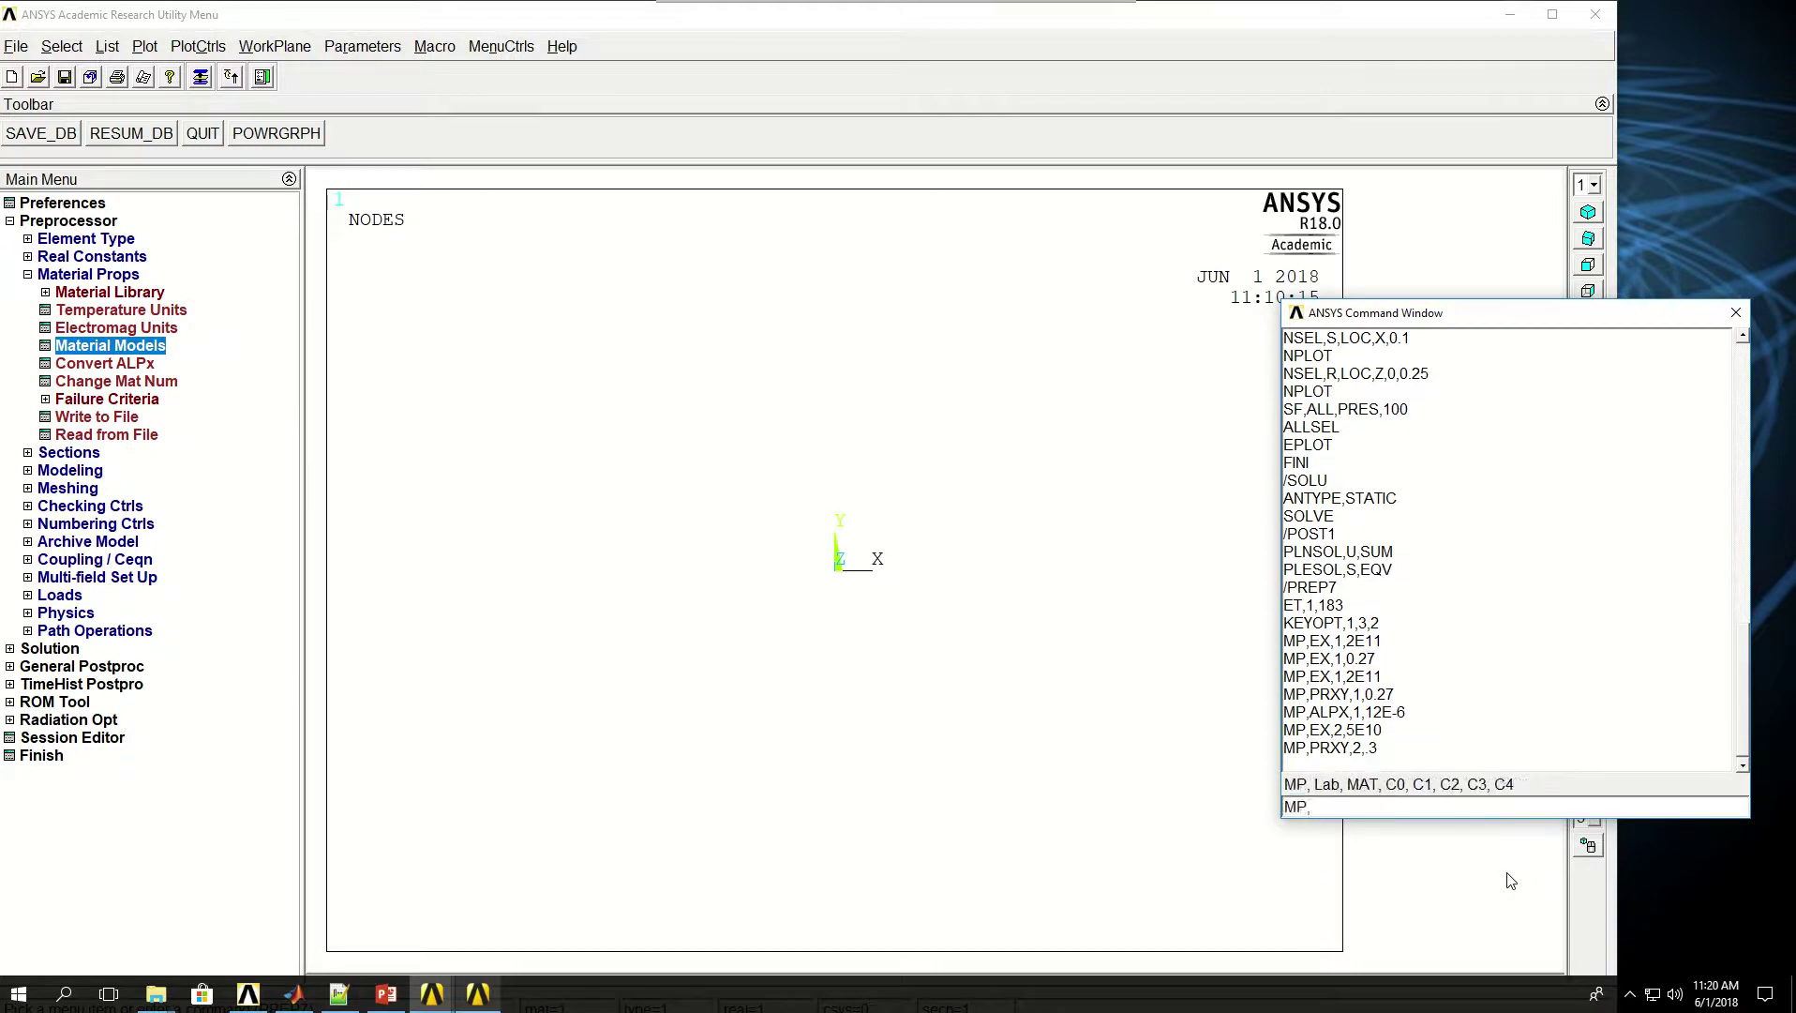
pyautogui.write('APL')
pyautogui.press('BackSpace')
pyautogui.press('BackSpace')
pyautogui.write('LPX,2,18E-6')
pyautogui.press('Return')
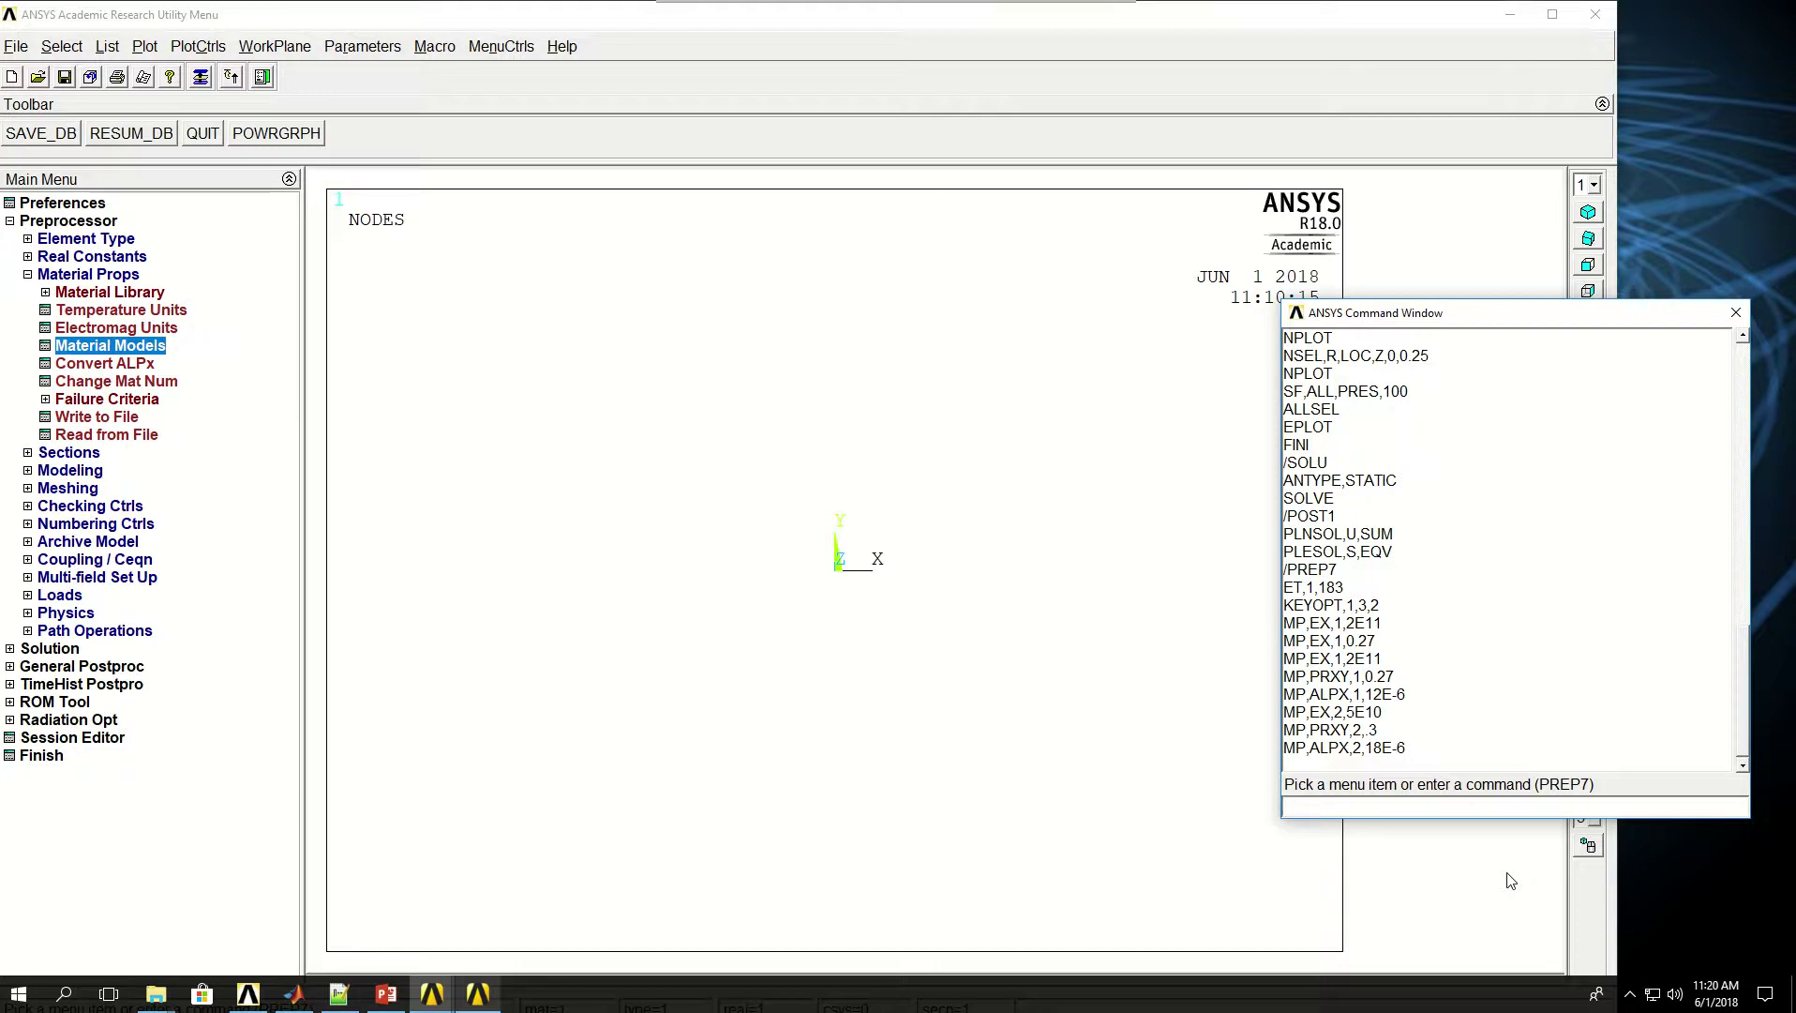
# Create keypoints 1 at (0, 0) and 2 at (1, 0)
pyautogui.write('K,')
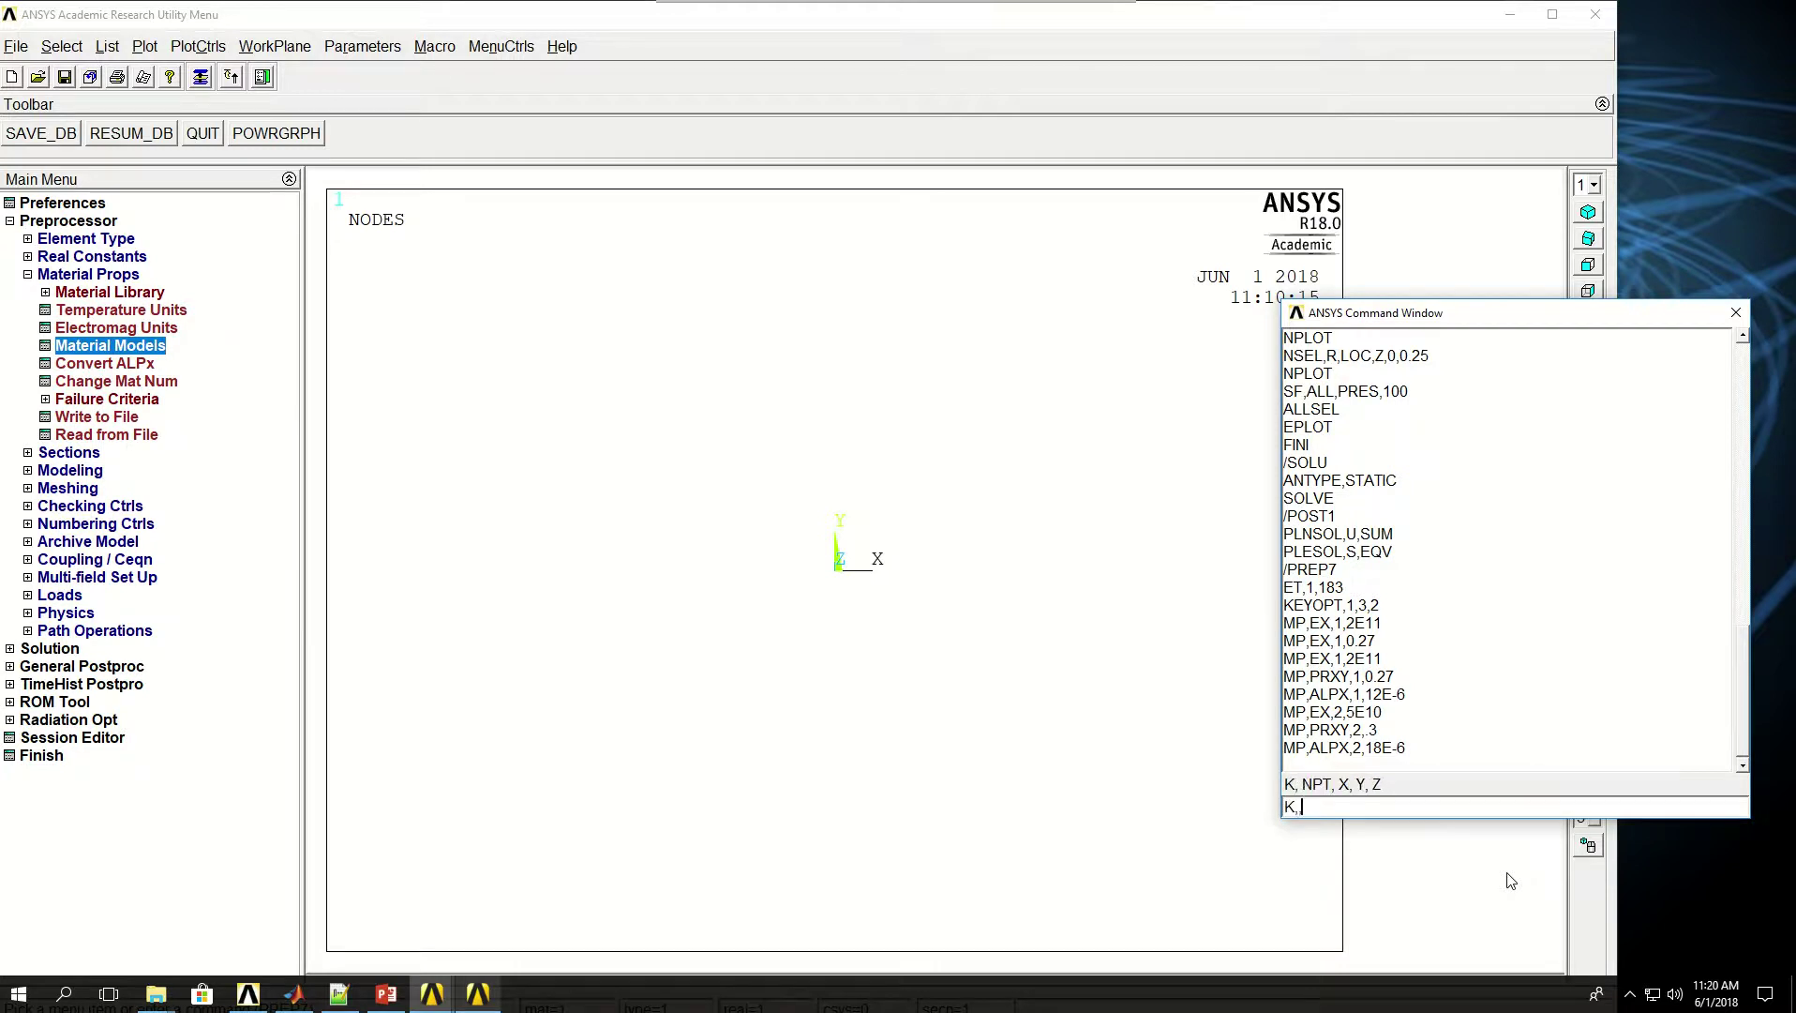
pyautogui.write(',0,0')
pyautogui.press('Return')
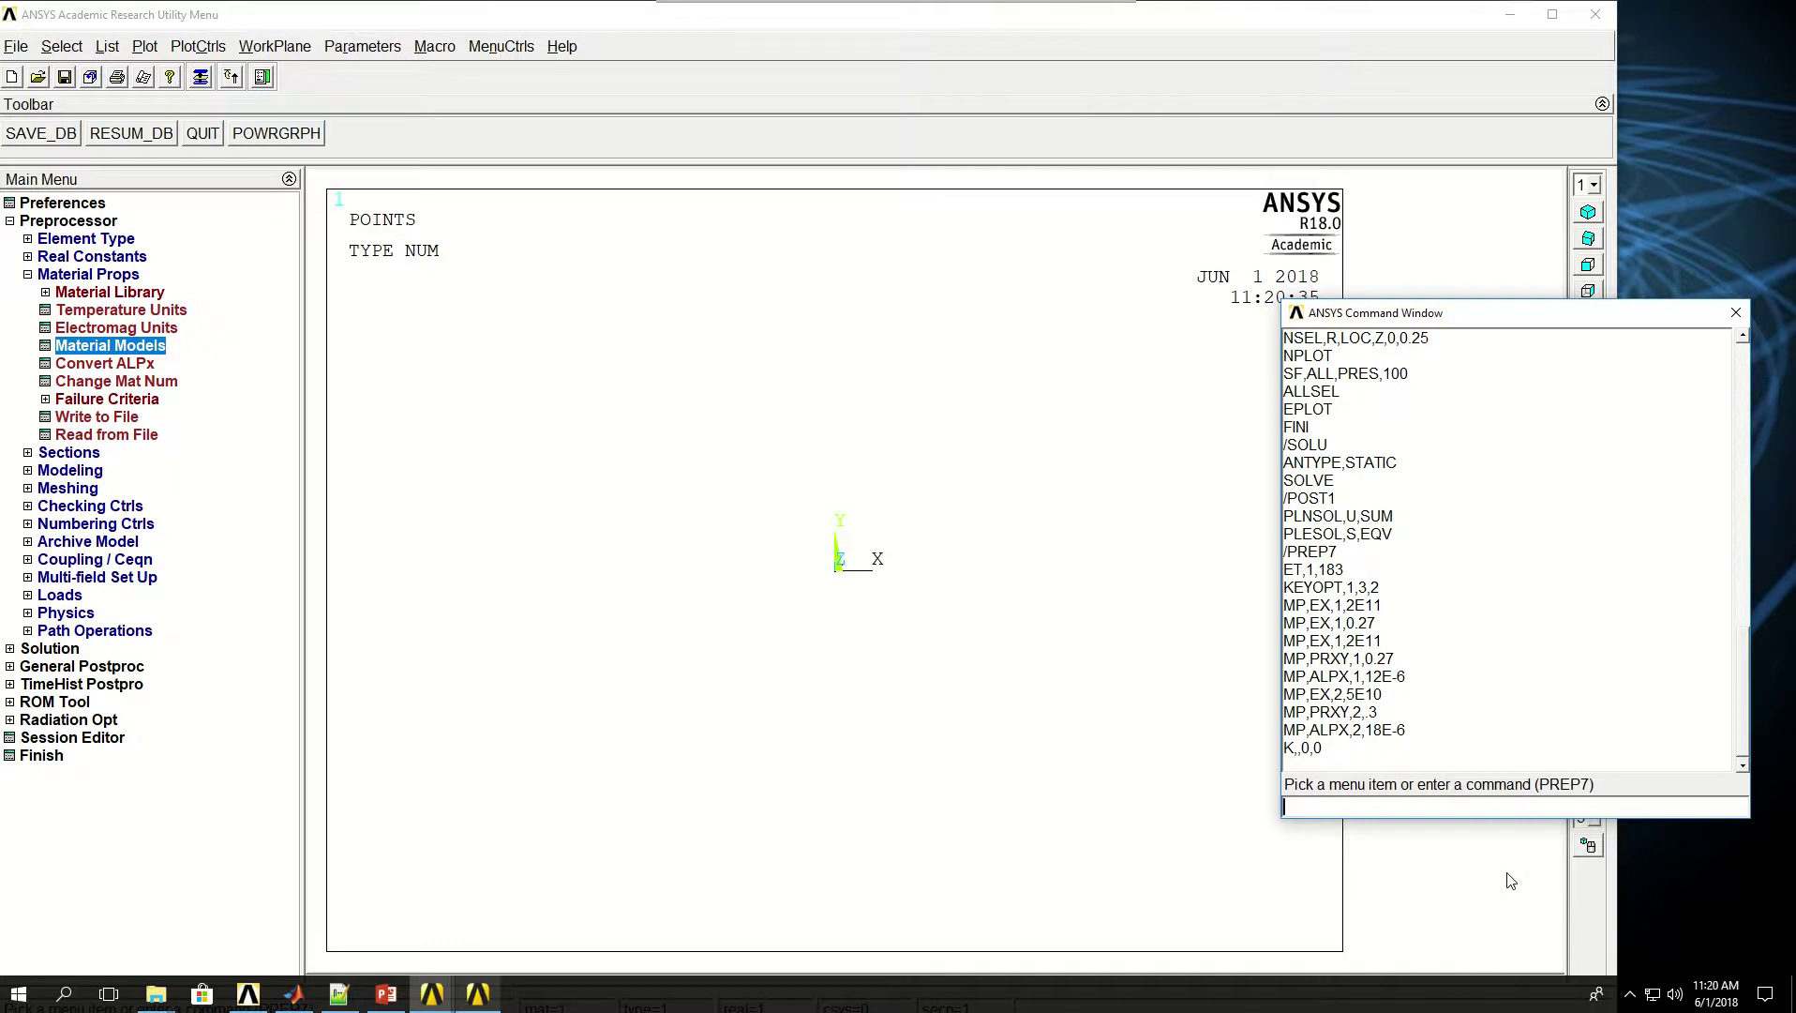
pyautogui.press('Up')
pyautogui.press('BackSpace')
pyautogui.press('BackSpace')
pyautogui.press('BackSpace')
pyautogui.write('1,0')
pyautogui.press('Return')
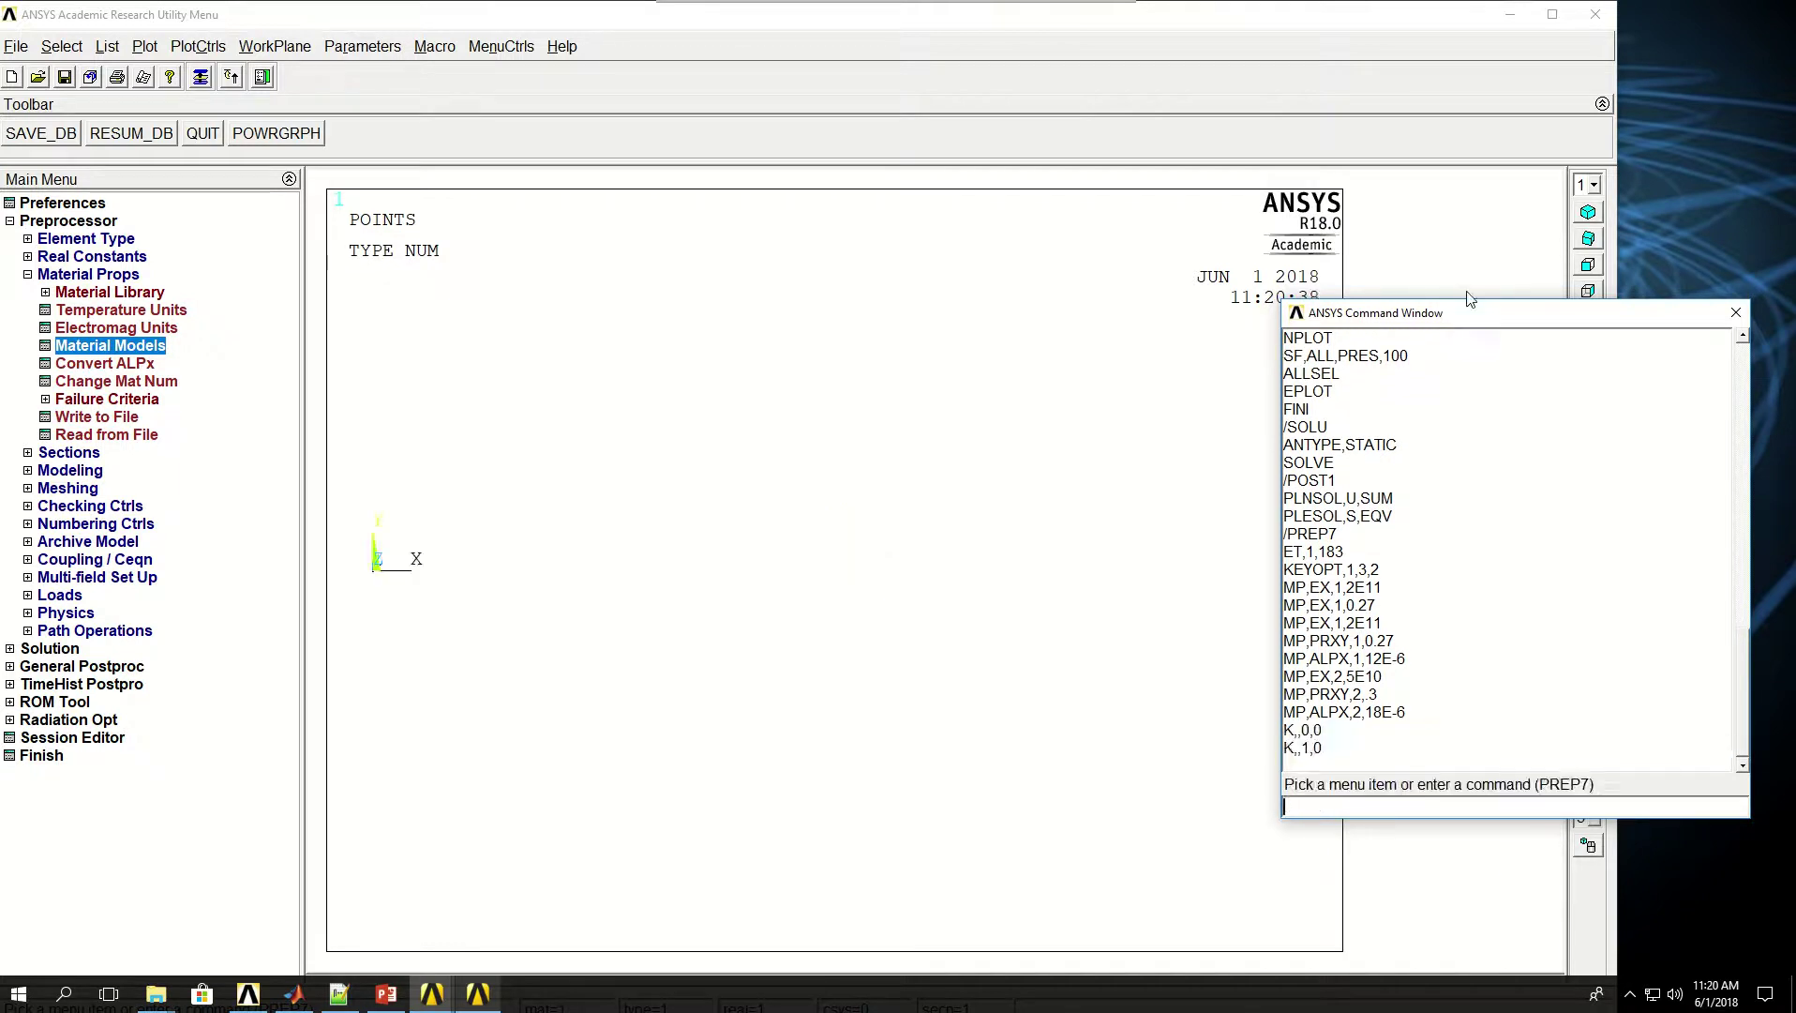
# Create keypoints 3 at (0, 0.1) and 4 at (1, 0.1)
pyautogui.moveTo(1480, 312); pyautogui.dragTo(1548, 280)
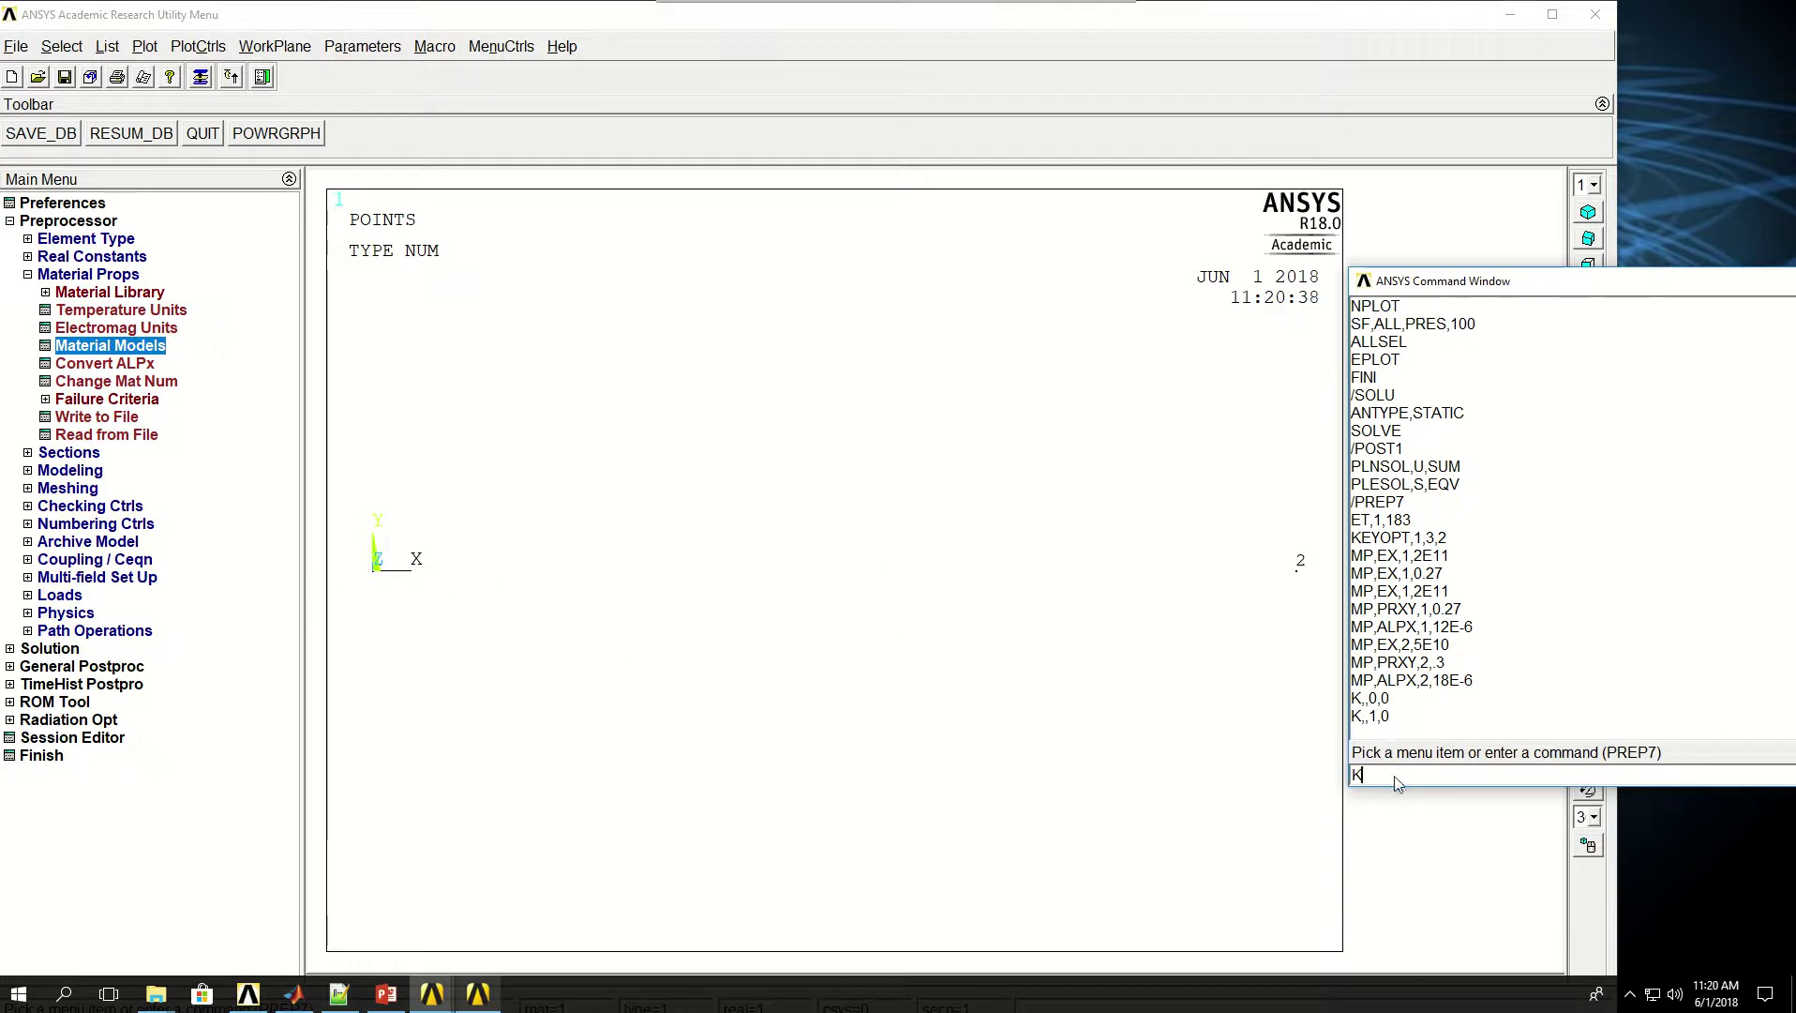
pyautogui.write('K,')
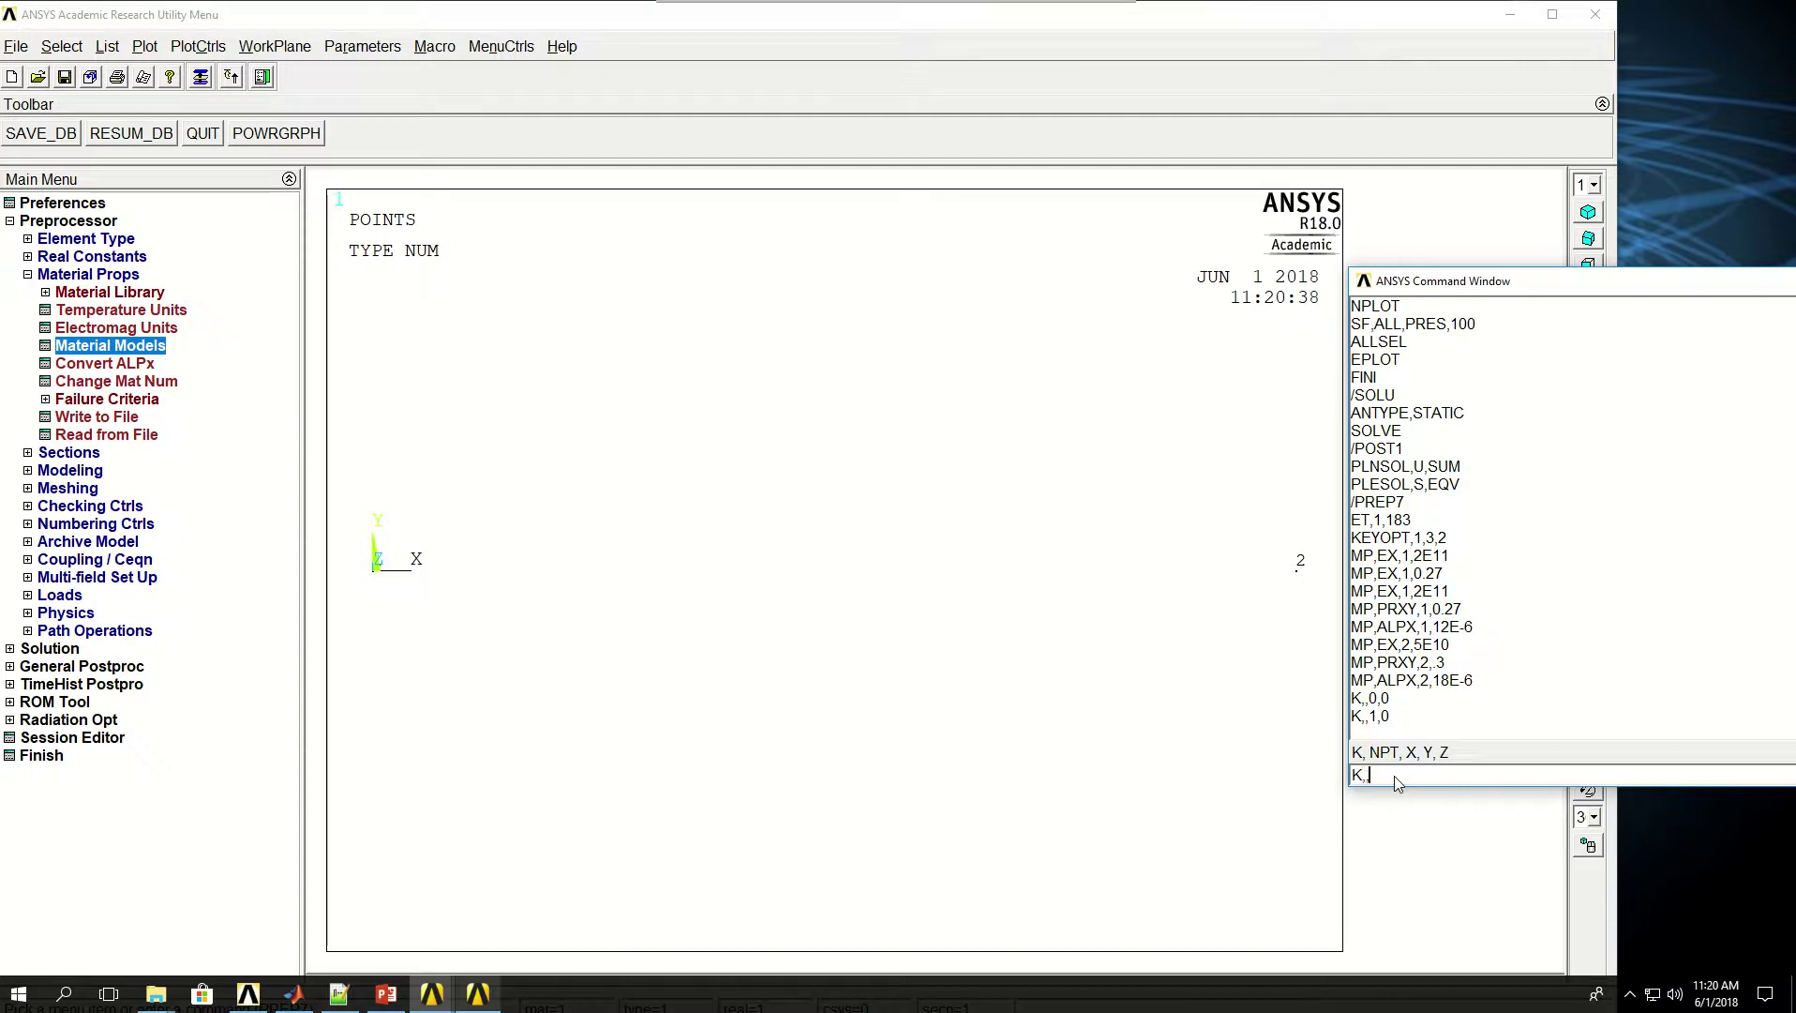
pyautogui.write(',0,0.1')
pyautogui.press('Return')
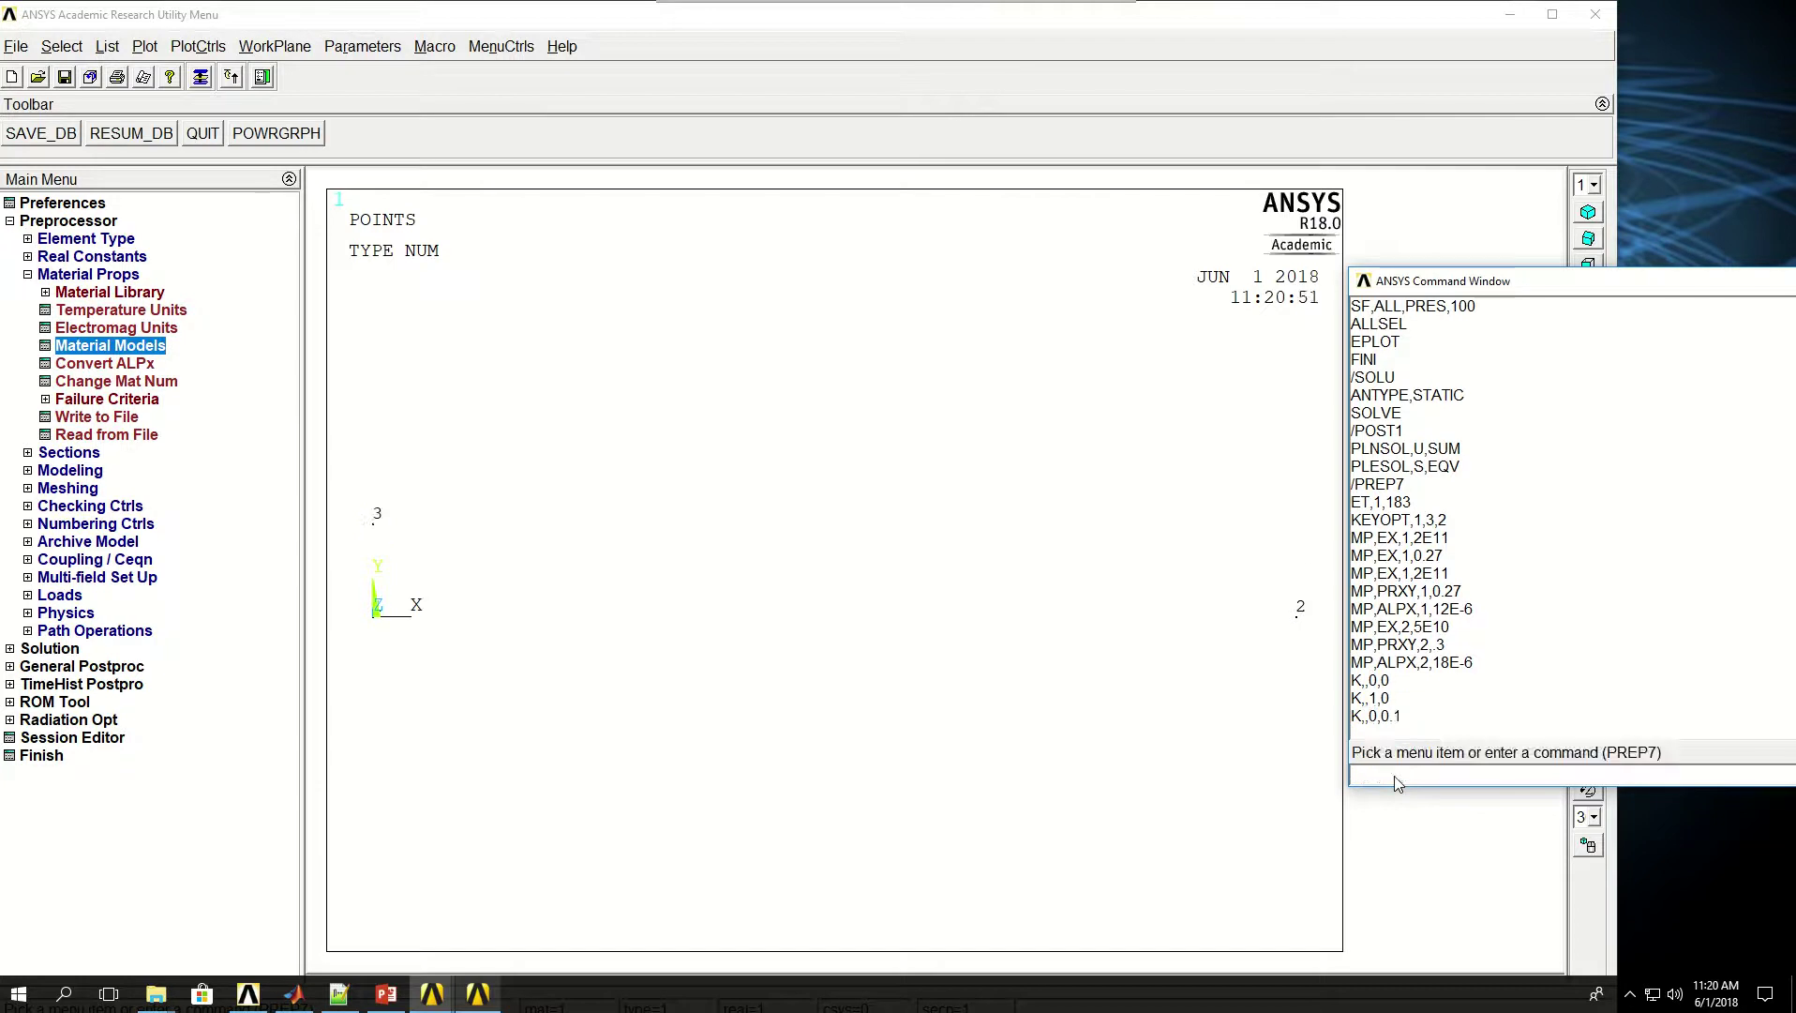
pyautogui.press('Up')
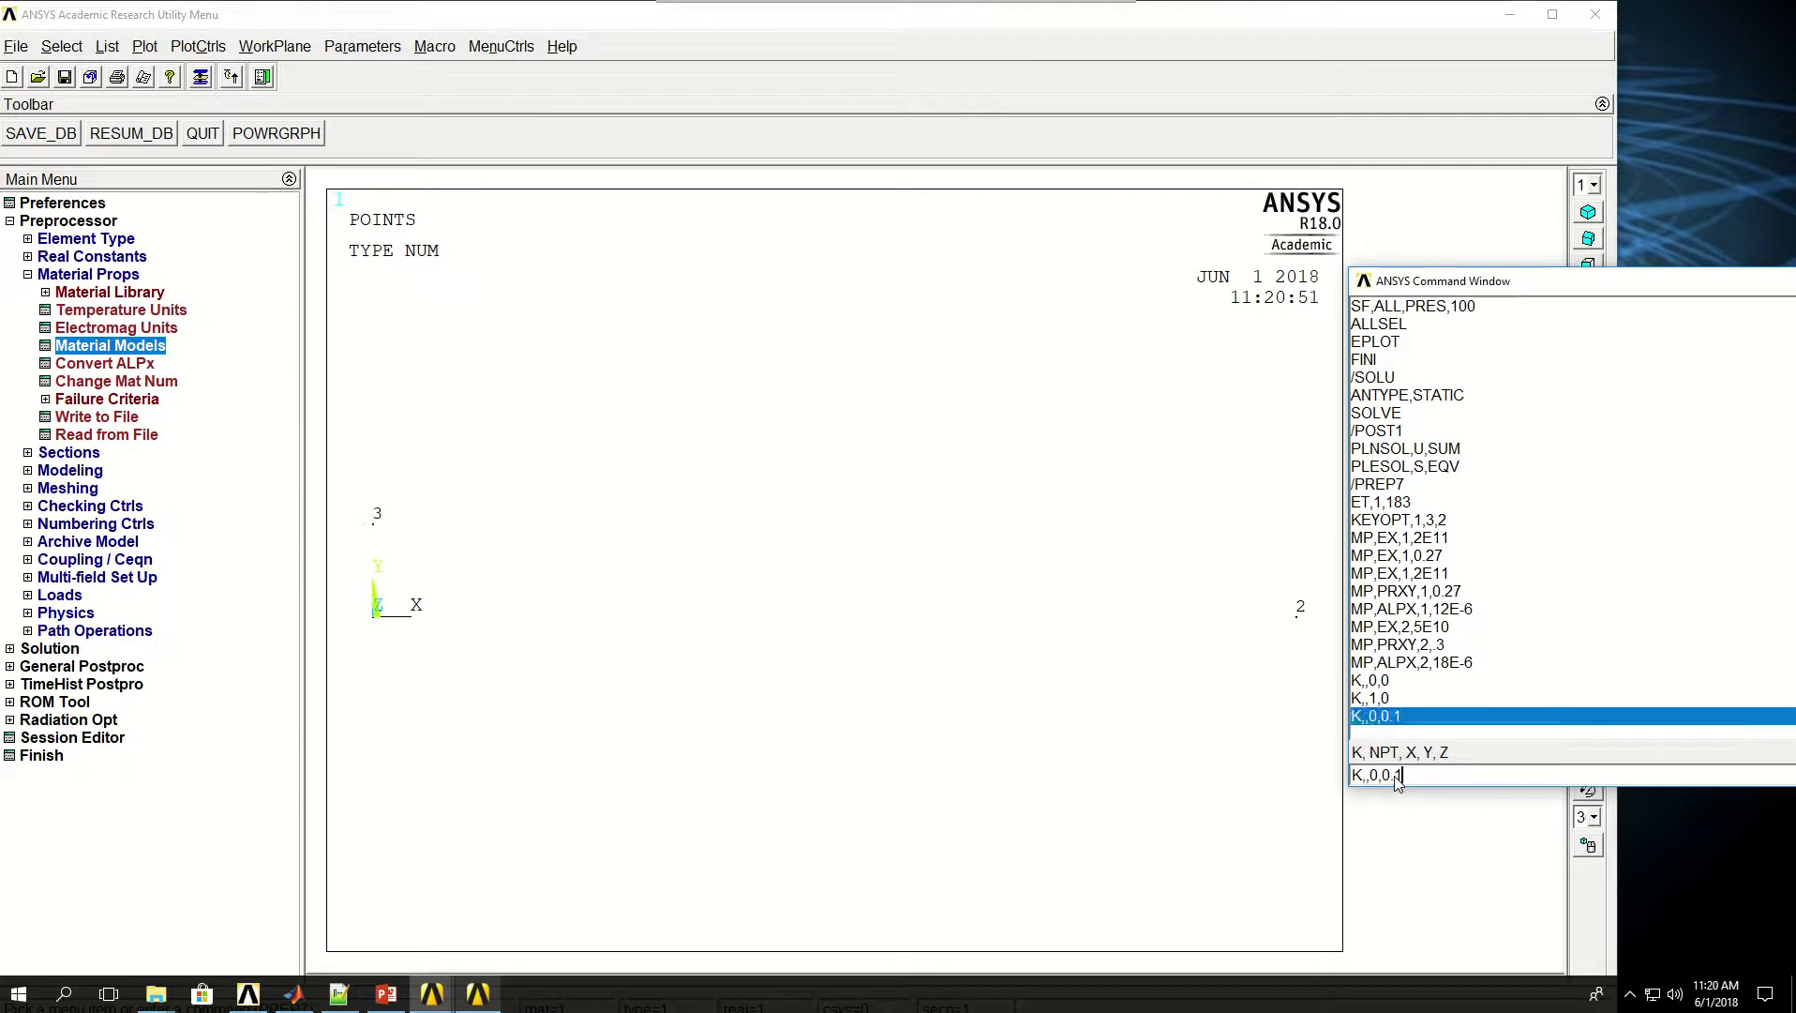
pyautogui.hotkey('shift', 'Left')
pyautogui.write('4')
pyautogui.write('1')
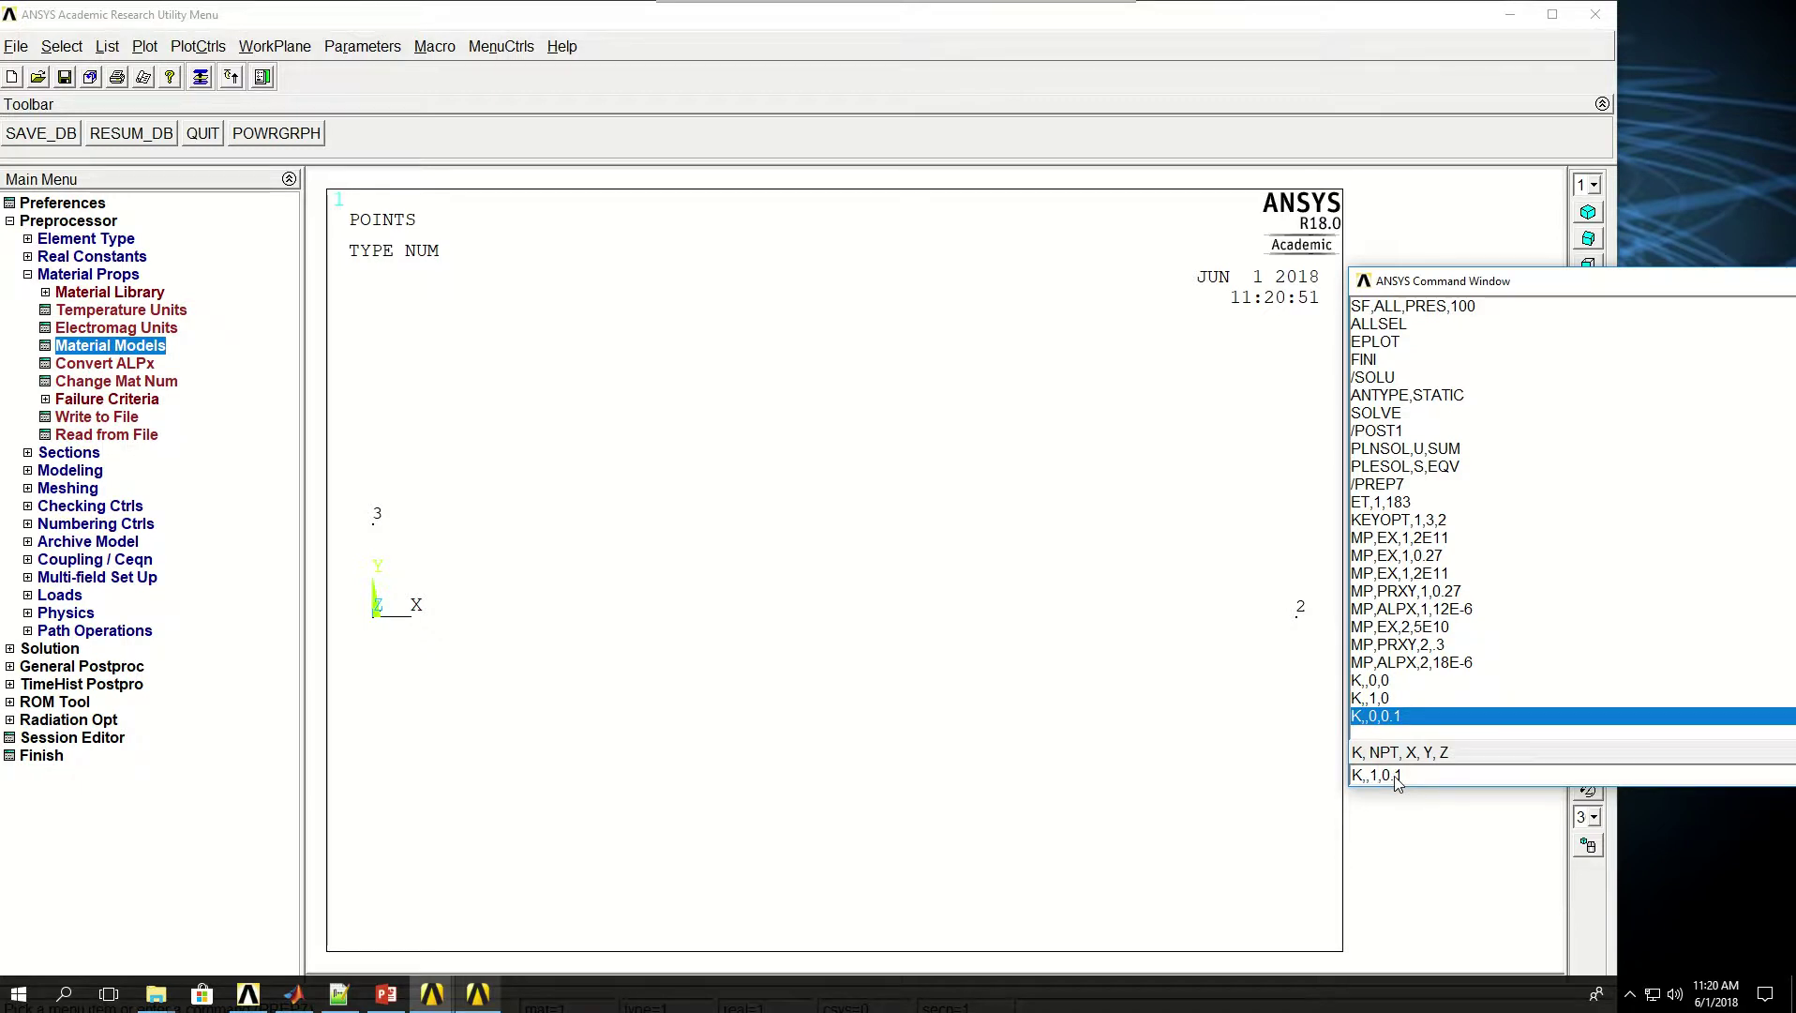
pyautogui.press('Return')
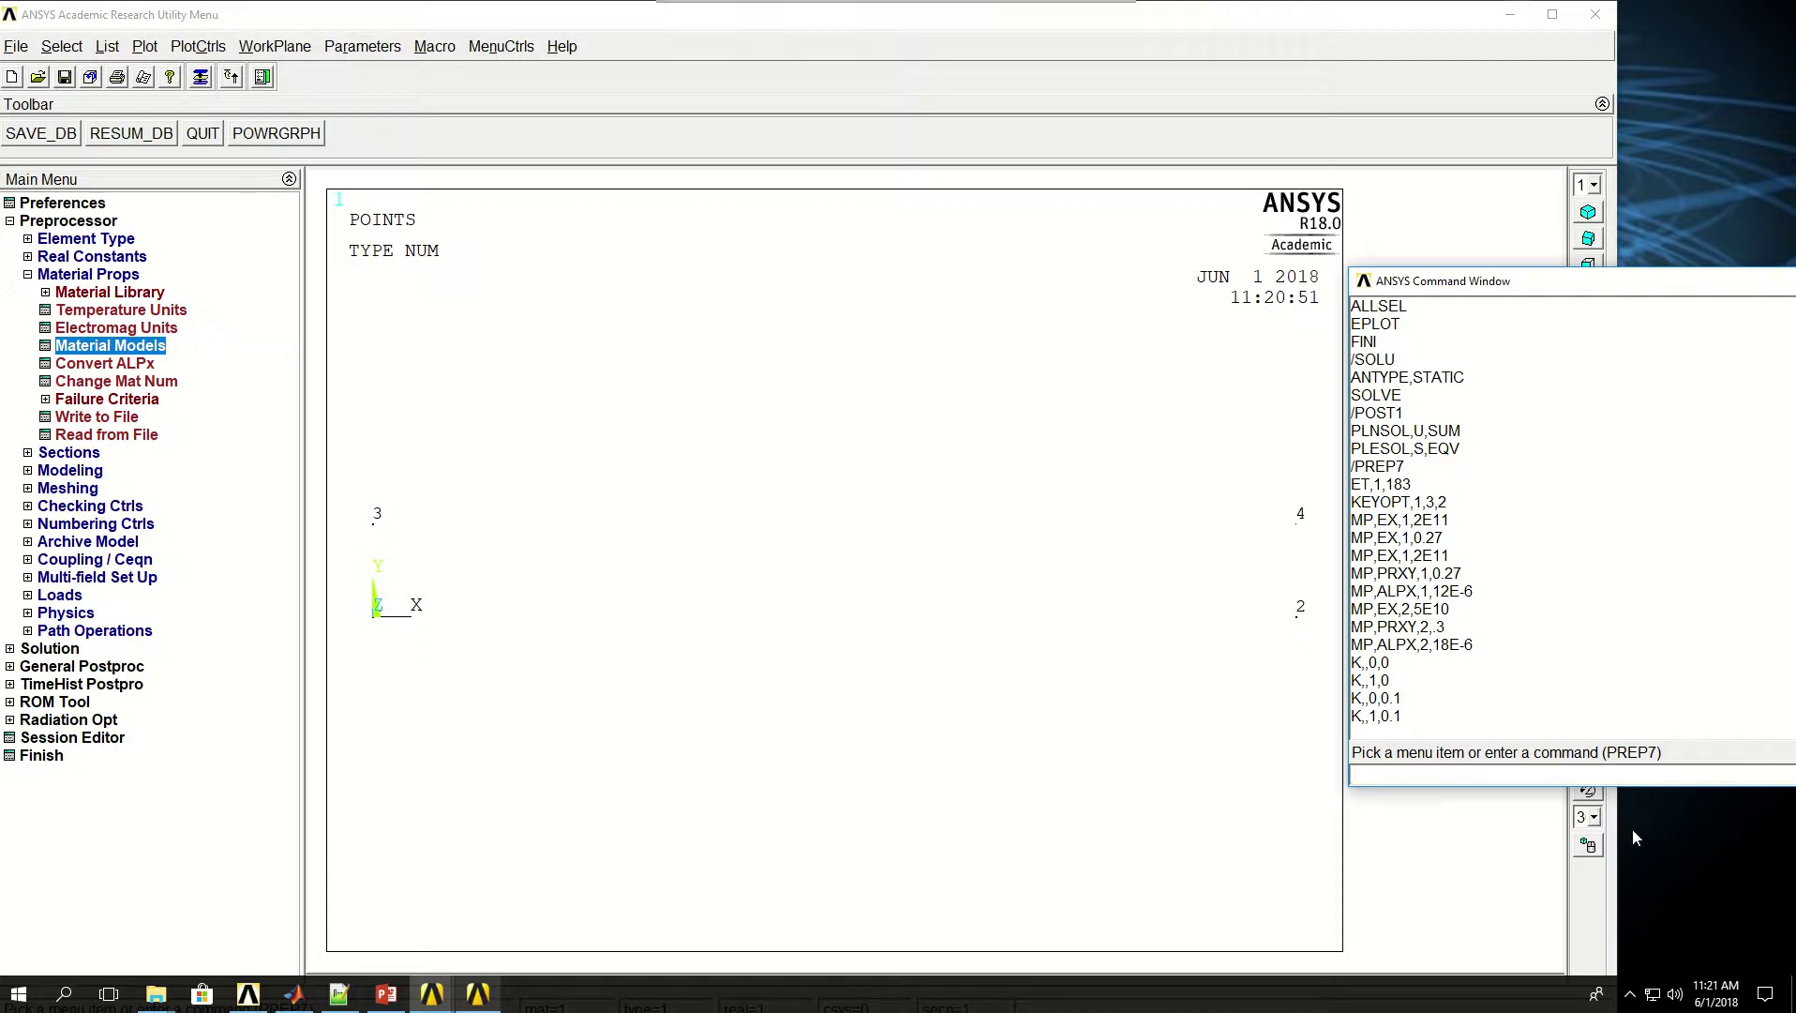
# Create keypoints 5 at (0, -0.1) and 6 at (1, -0.1) by editing recalled commands
pyautogui.press('Up')
pyautogui.press('Up')
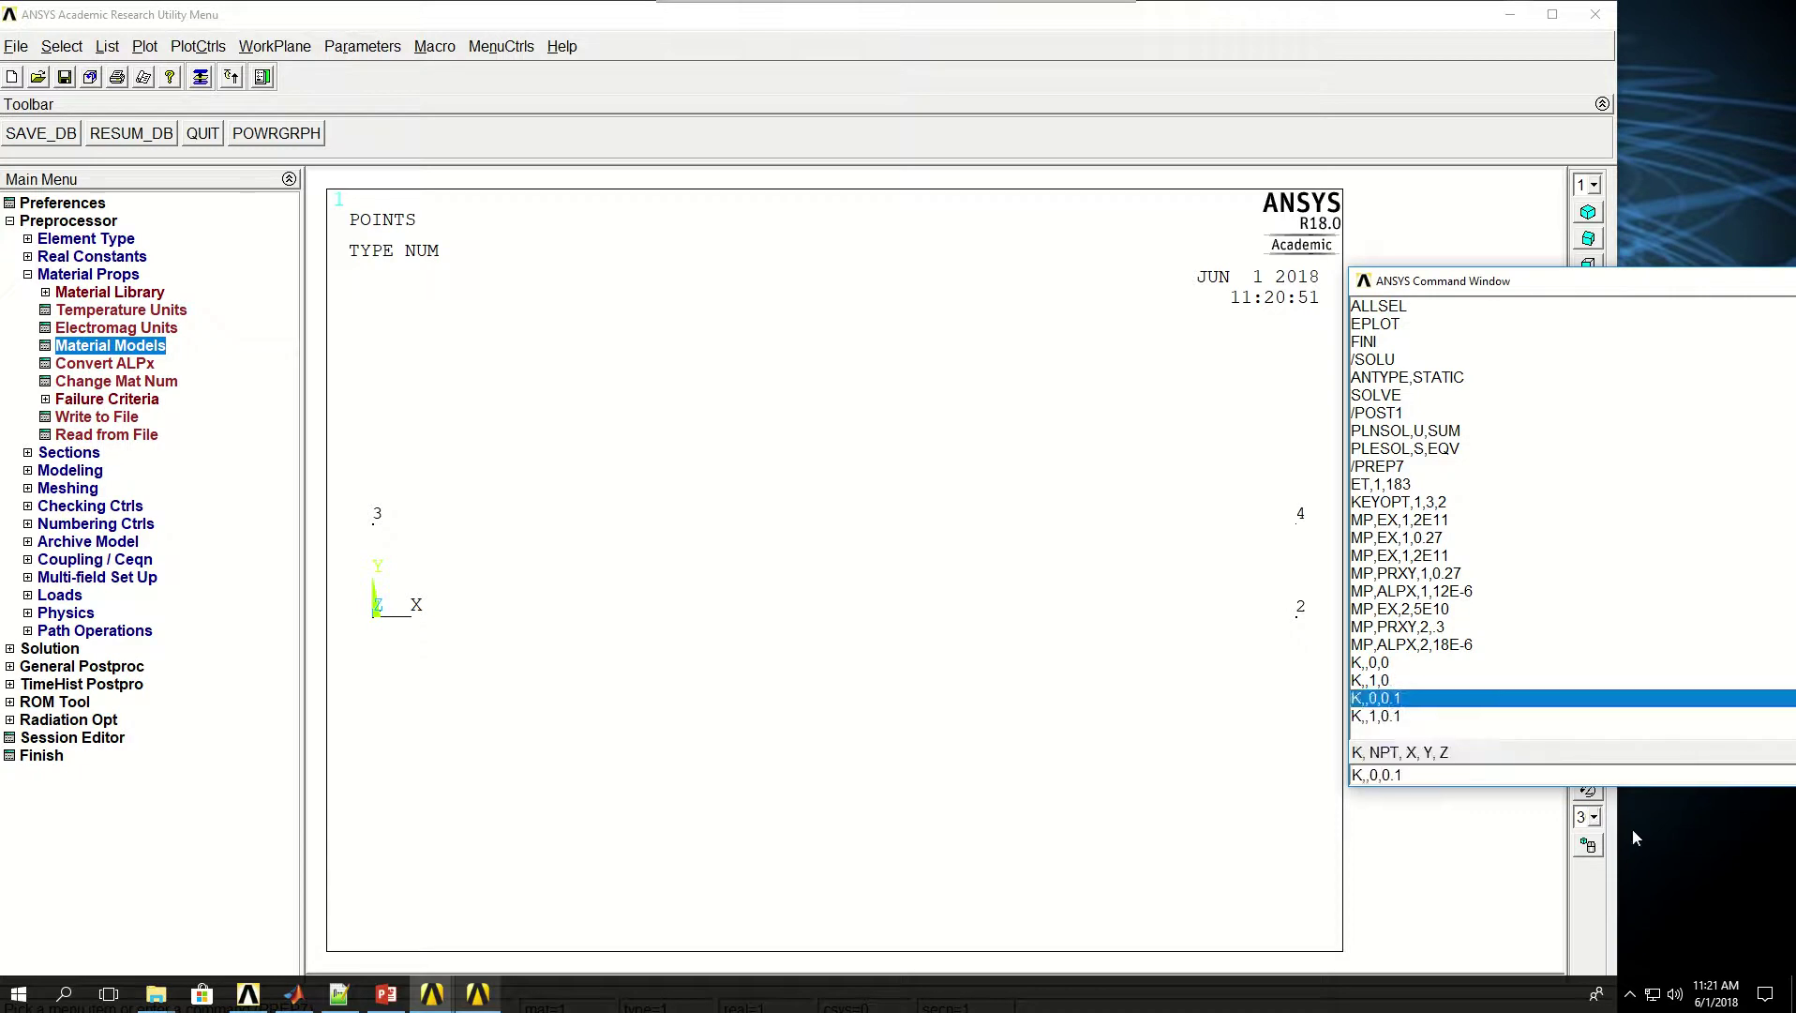
pyautogui.press('Left')
pyautogui.press('Left')
pyautogui.press('Left')
pyautogui.write('-')
pyautogui.press('Return')
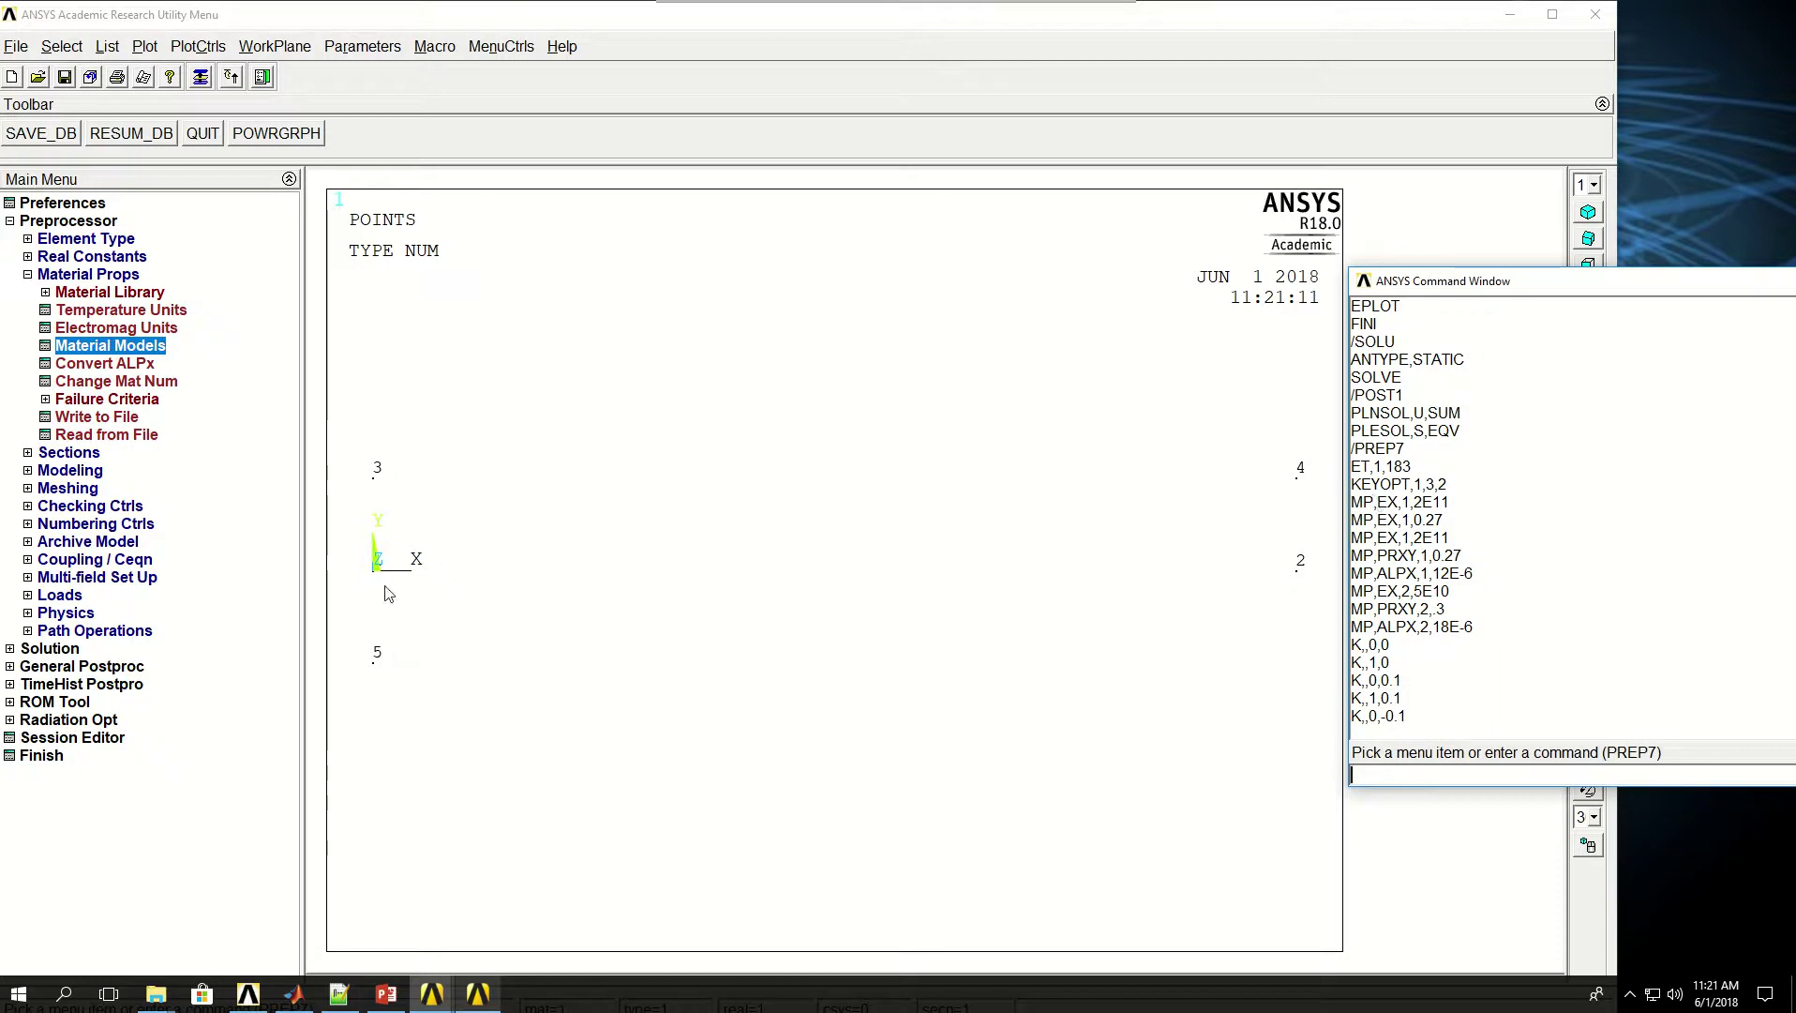
pyautogui.press('Up')
pyautogui.press('Up')
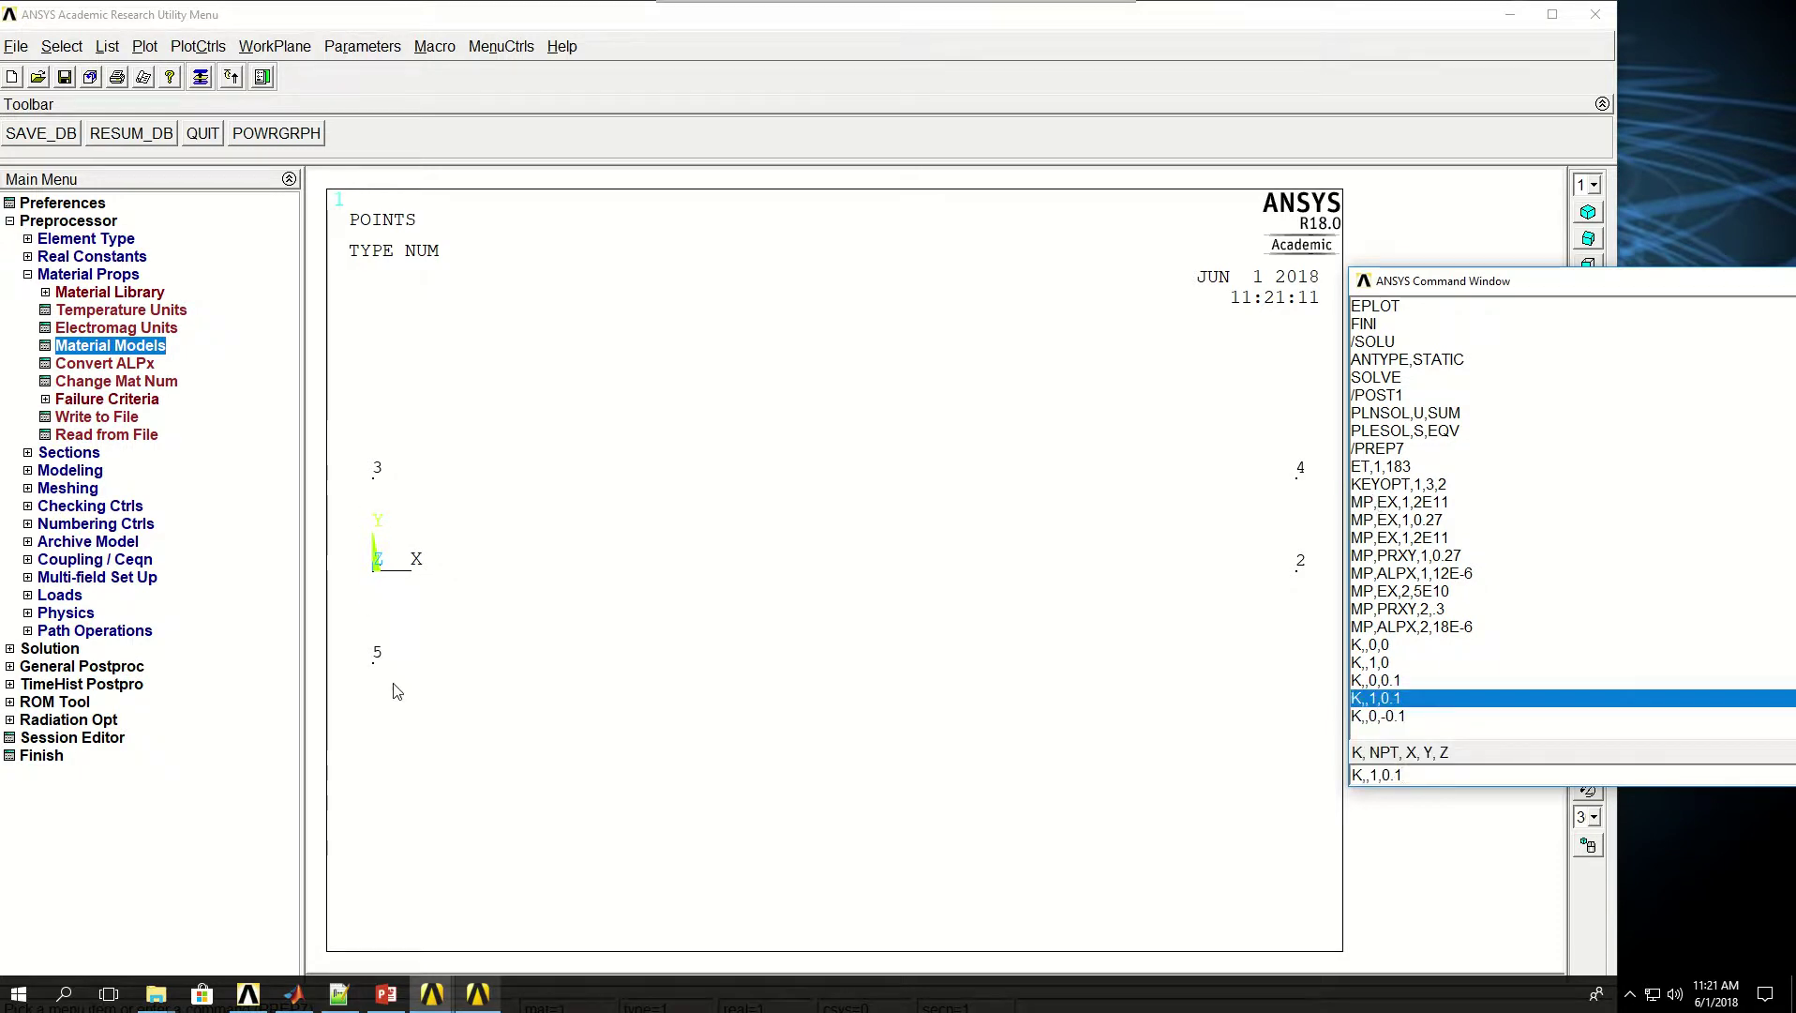
pyautogui.write('-')
pyautogui.press('Return')
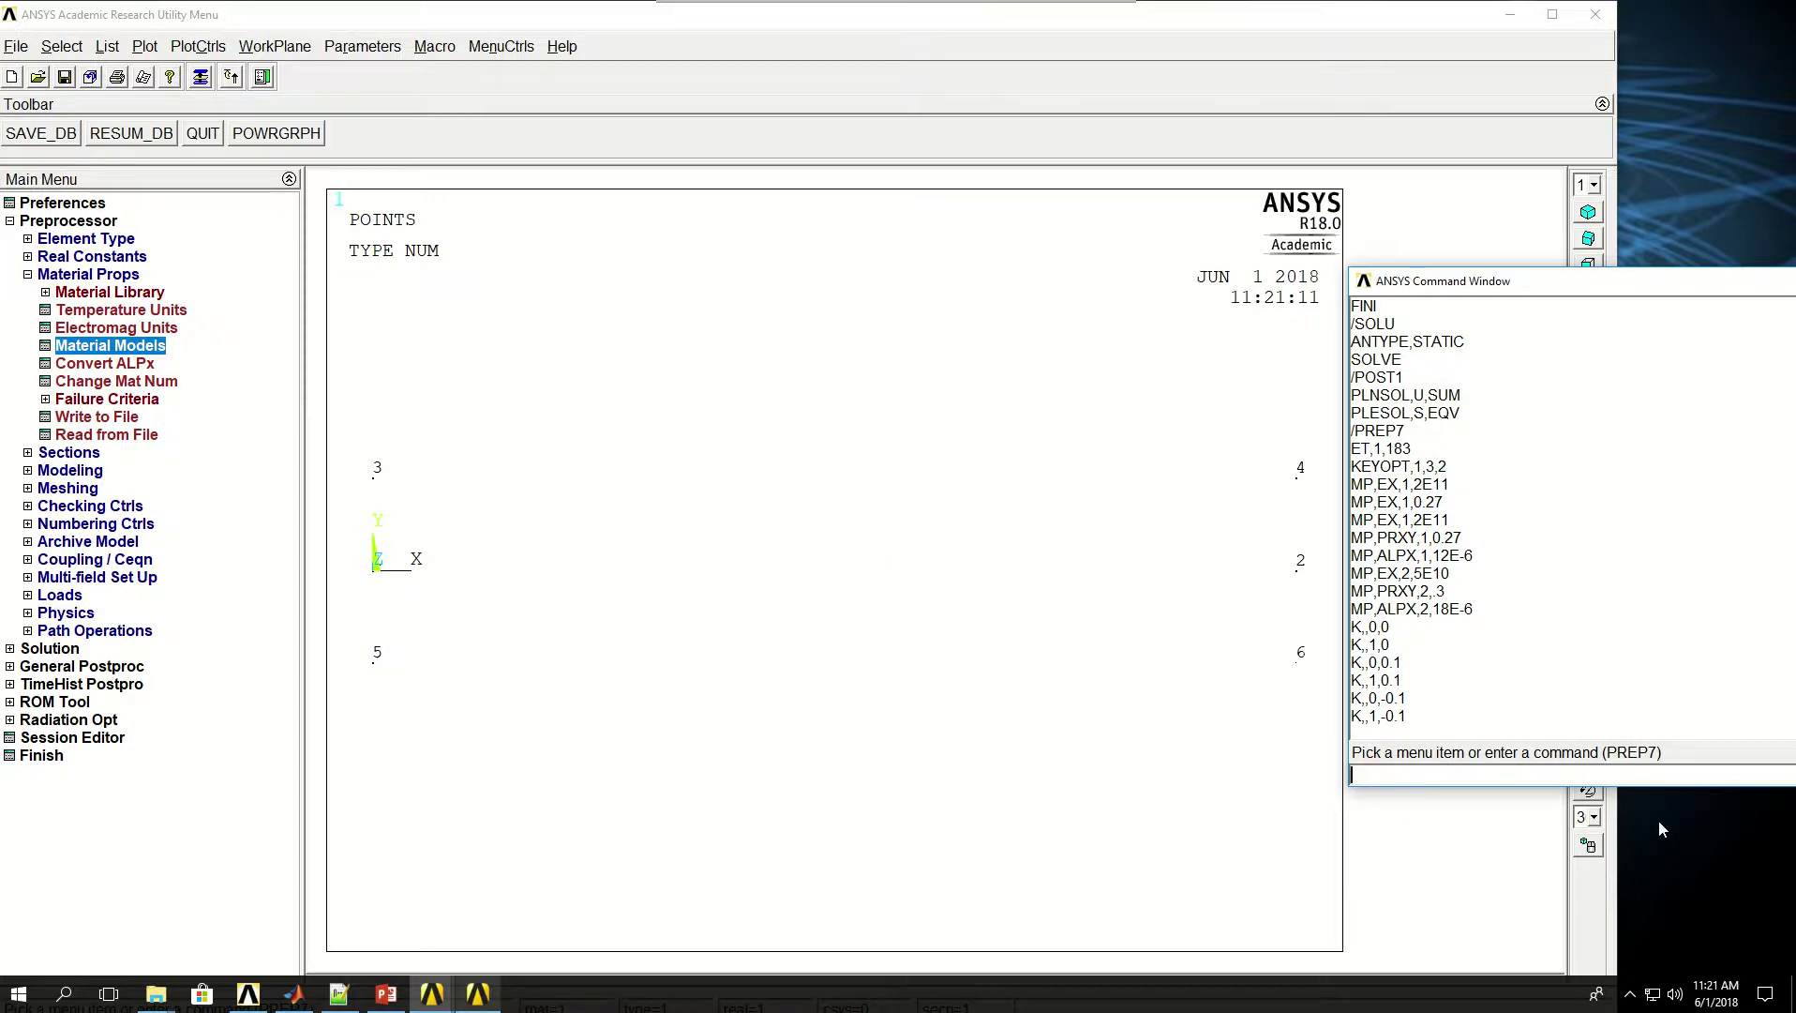
# Draw lines 1-2, 2-4, 4-3 and 3-1 to outline the upper rectangle
pyautogui.write('L')
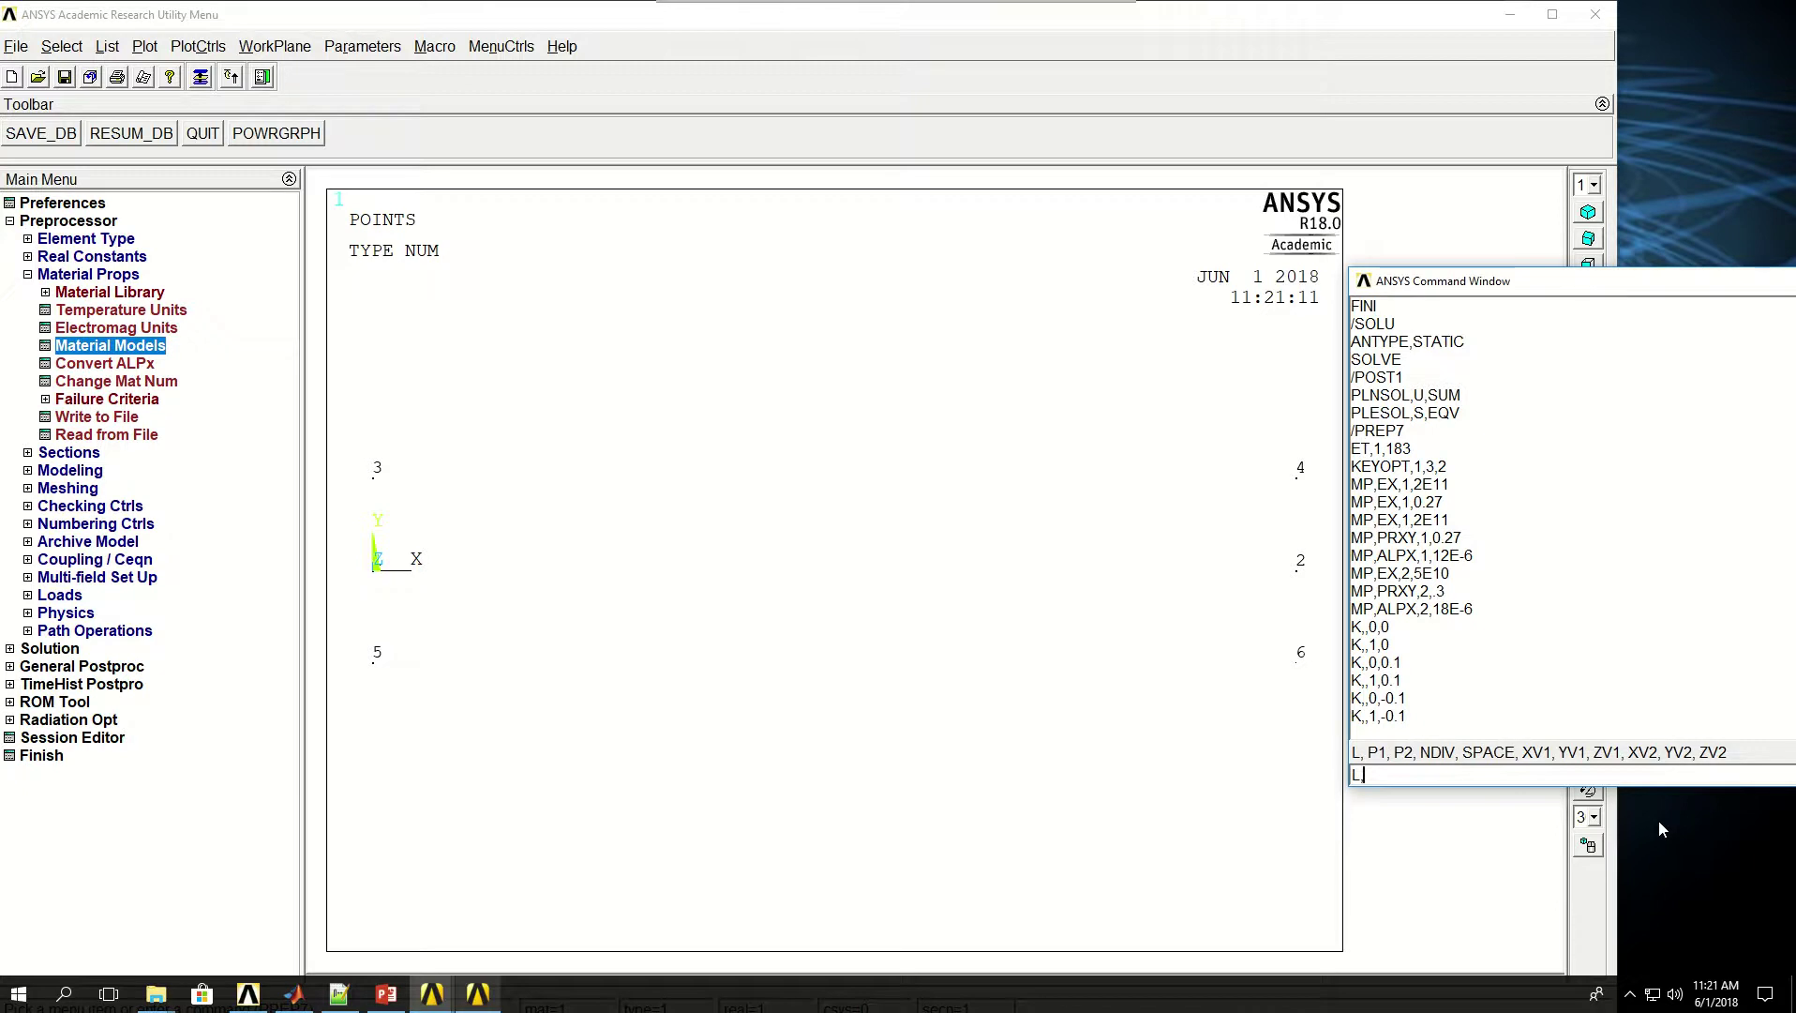
pyautogui.write(',1,2')
pyautogui.press('Return')
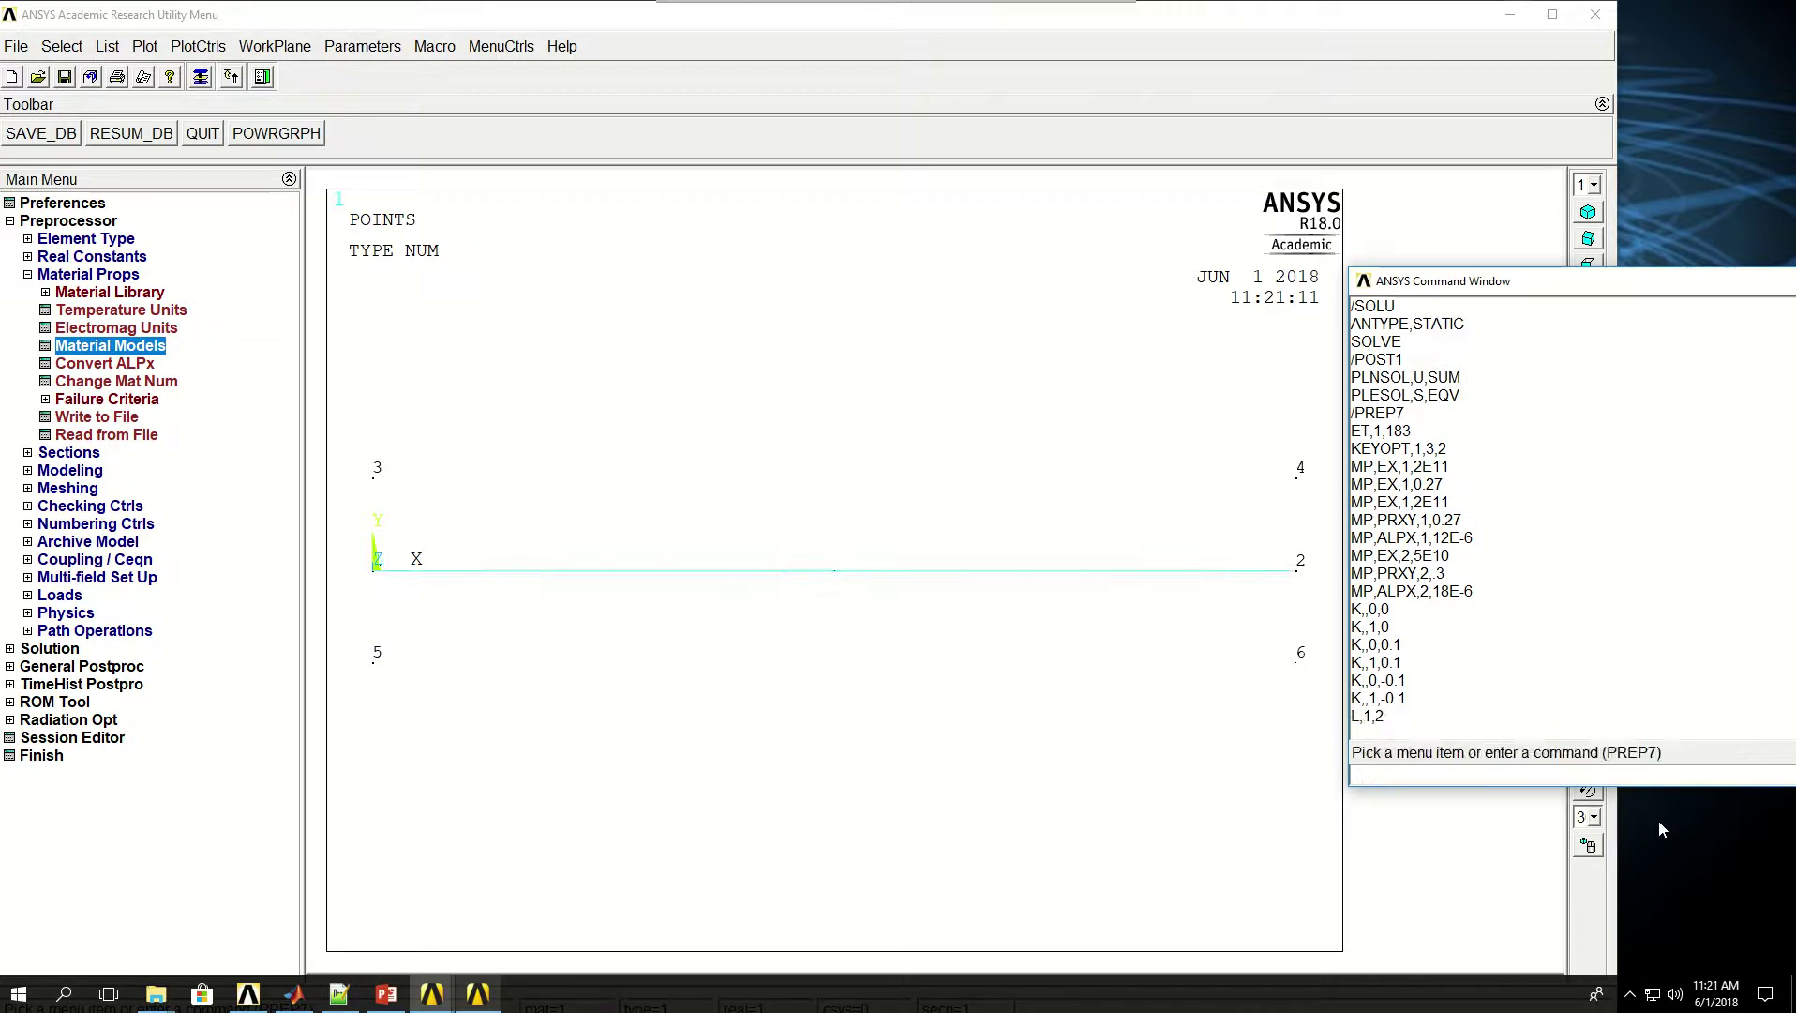
pyautogui.write('L,')
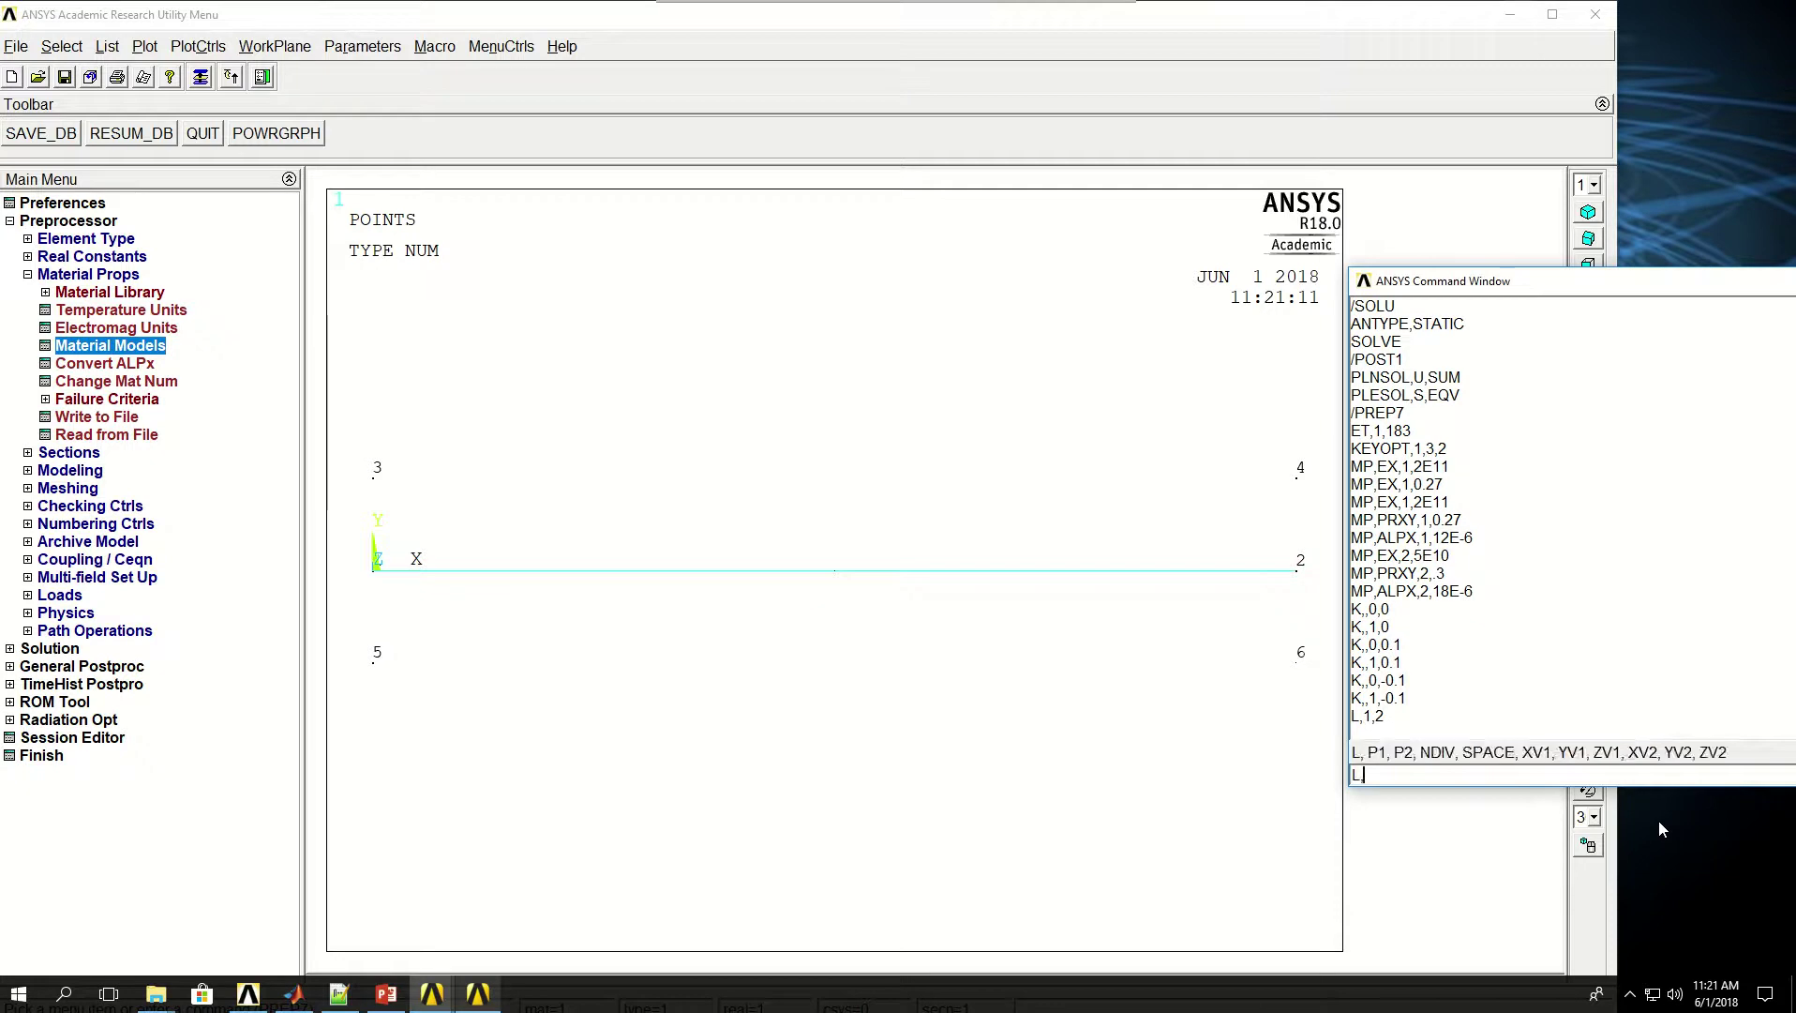
pyautogui.write('2,4')
pyautogui.press('Return')
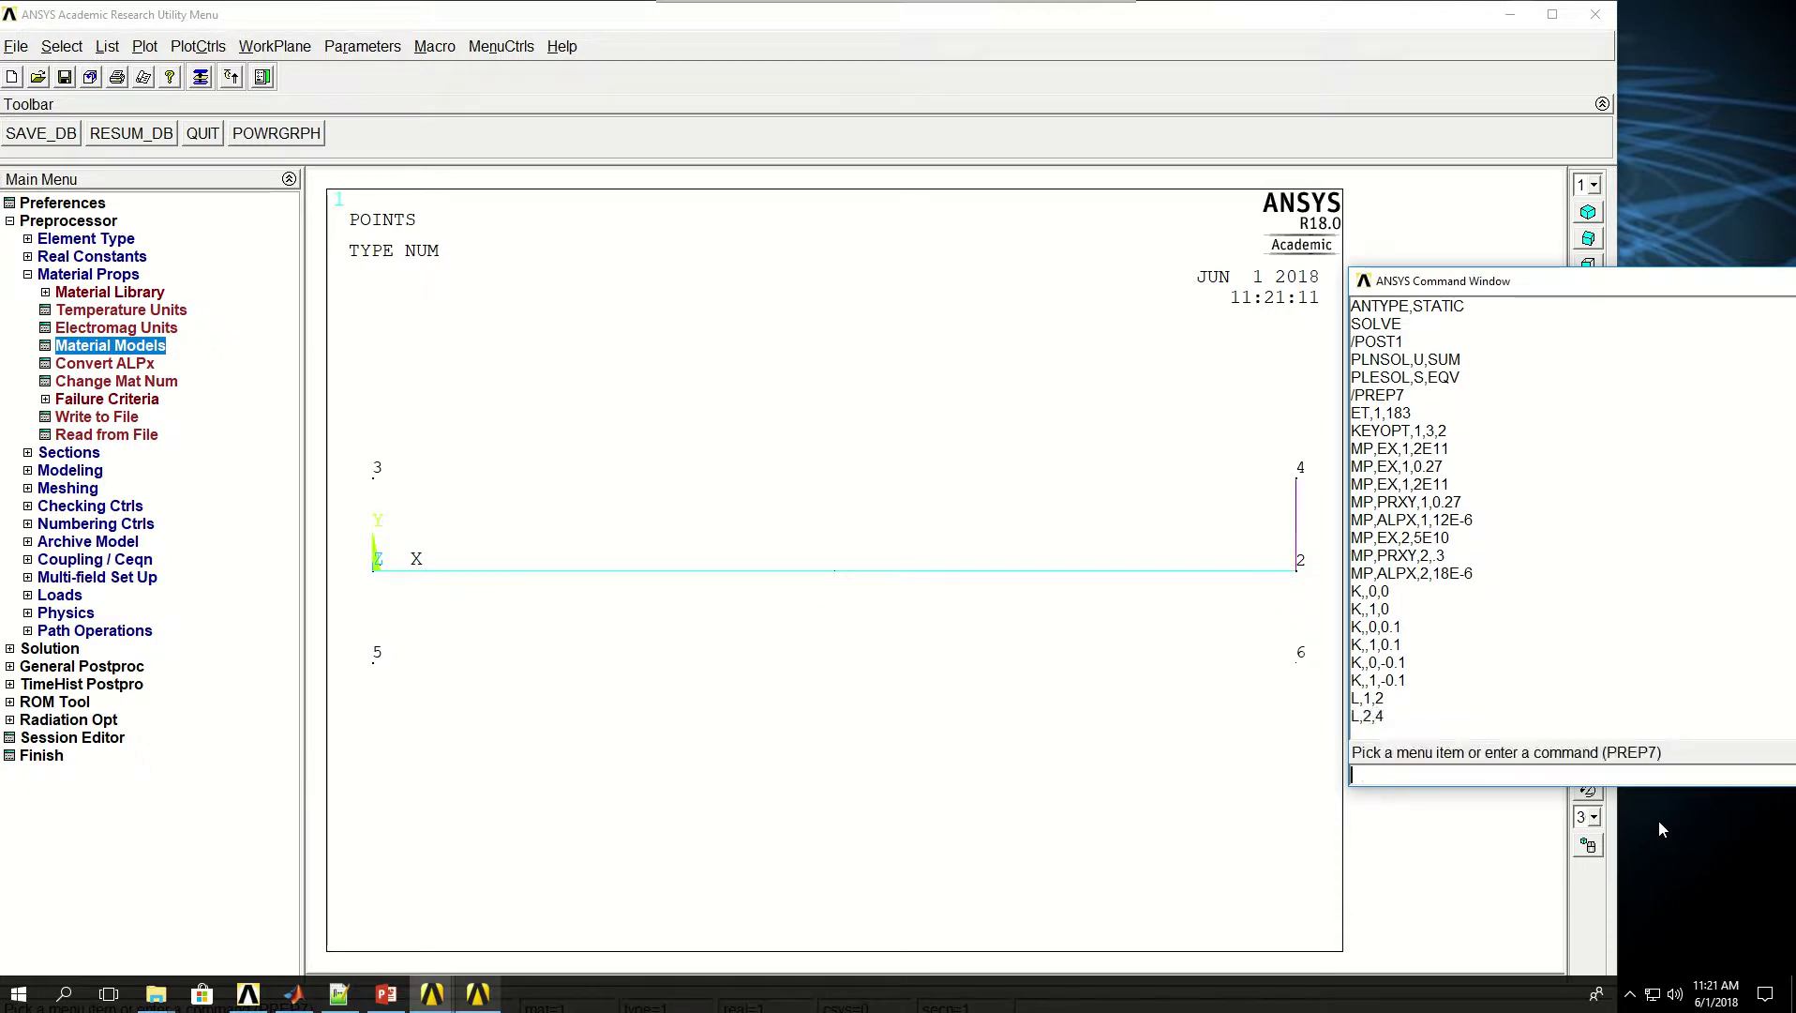
pyautogui.write('L,4,3')
pyautogui.press('Return')
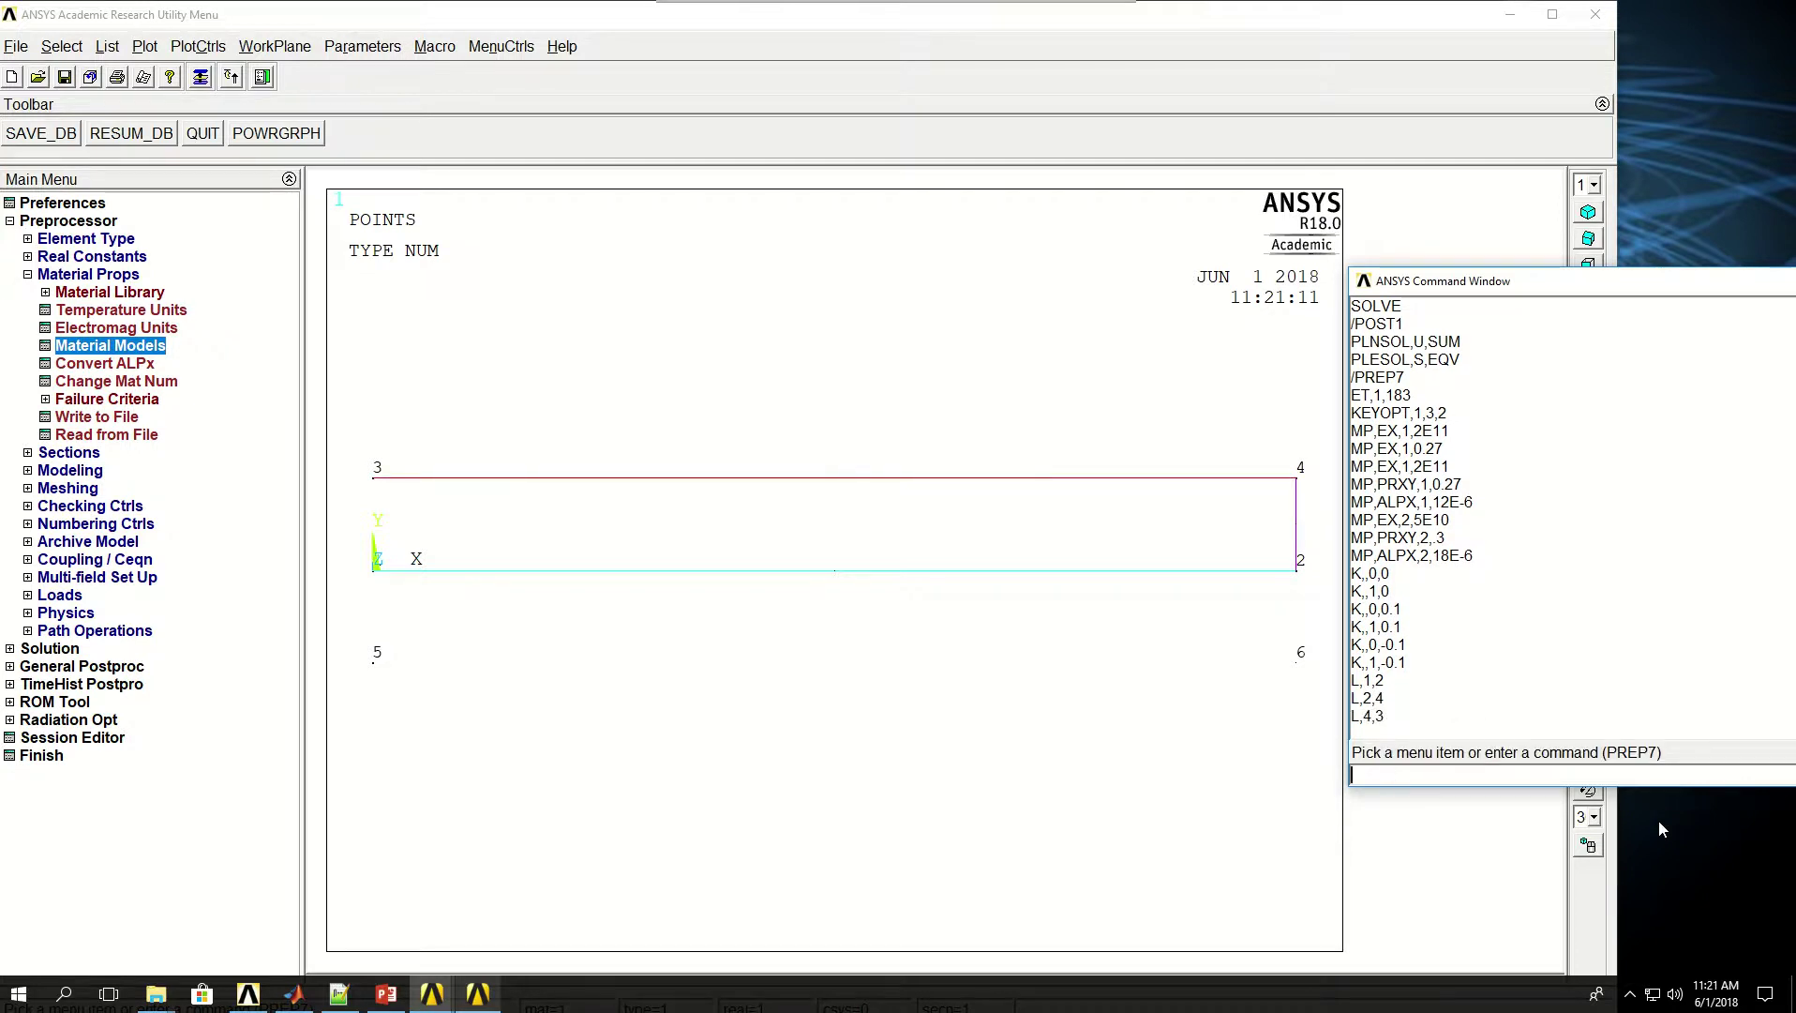
pyautogui.write('L,')
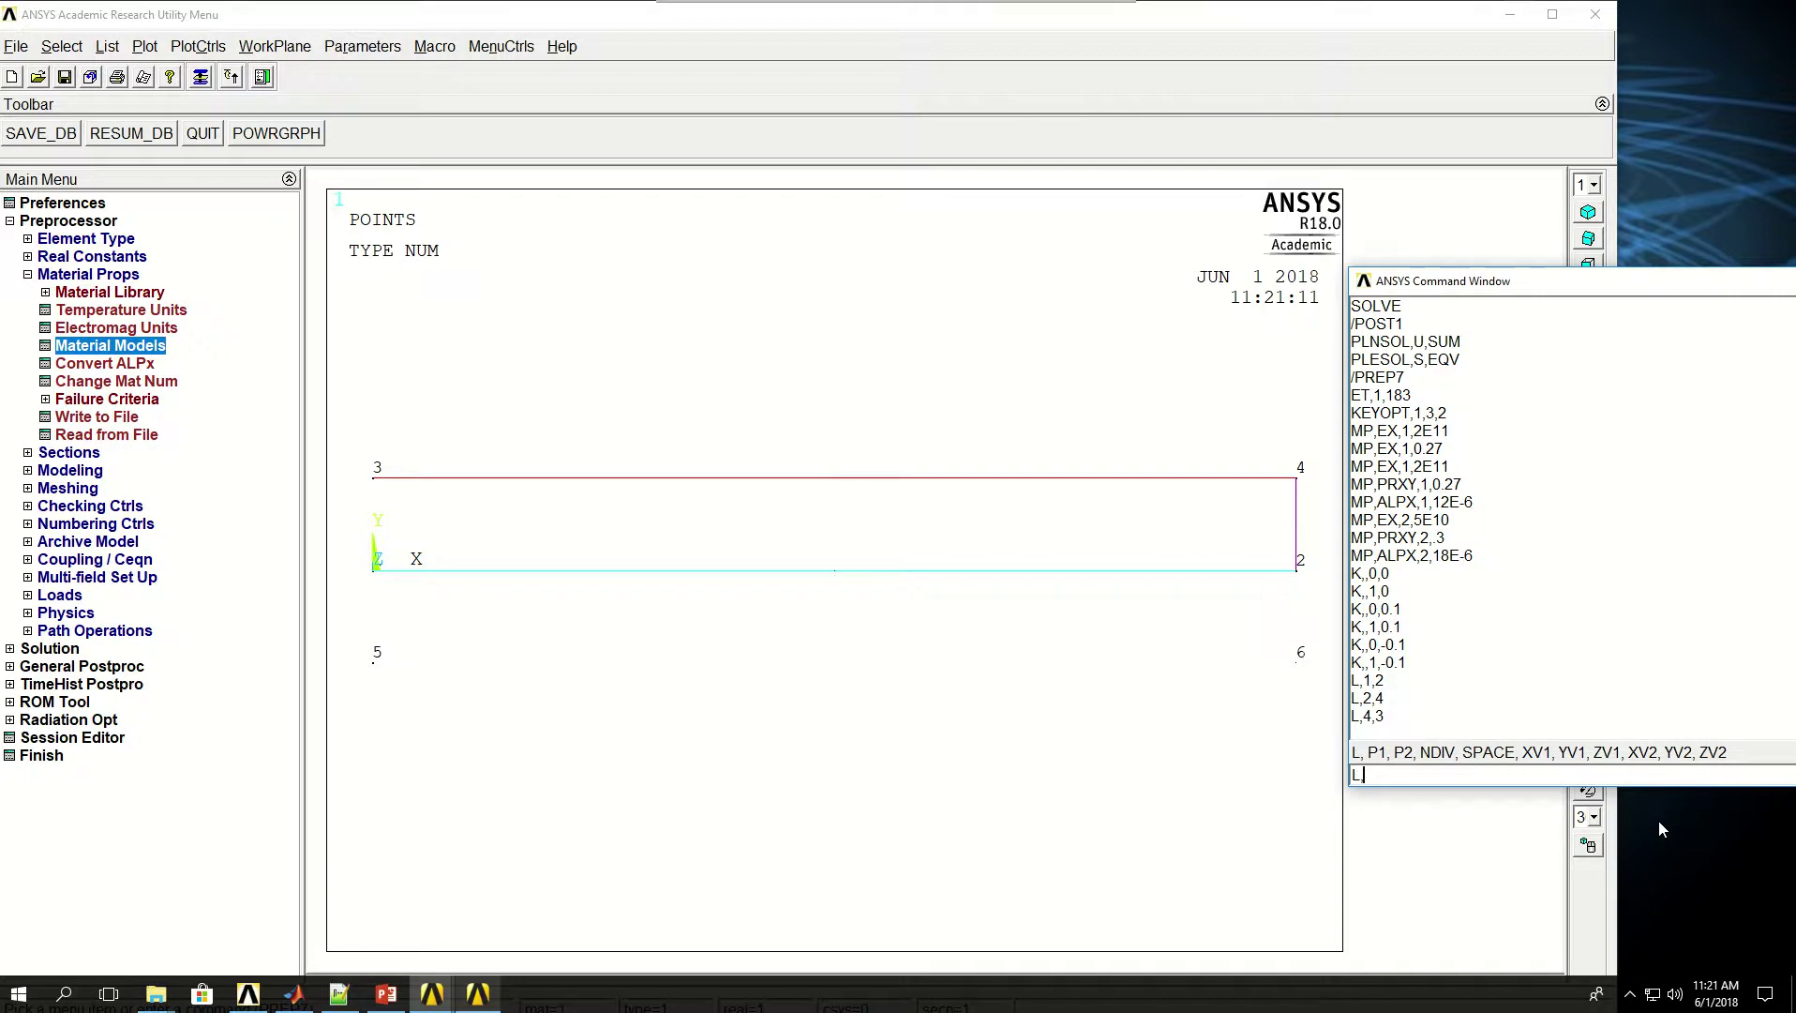
pyautogui.write('3,1')
pyautogui.press('Return')
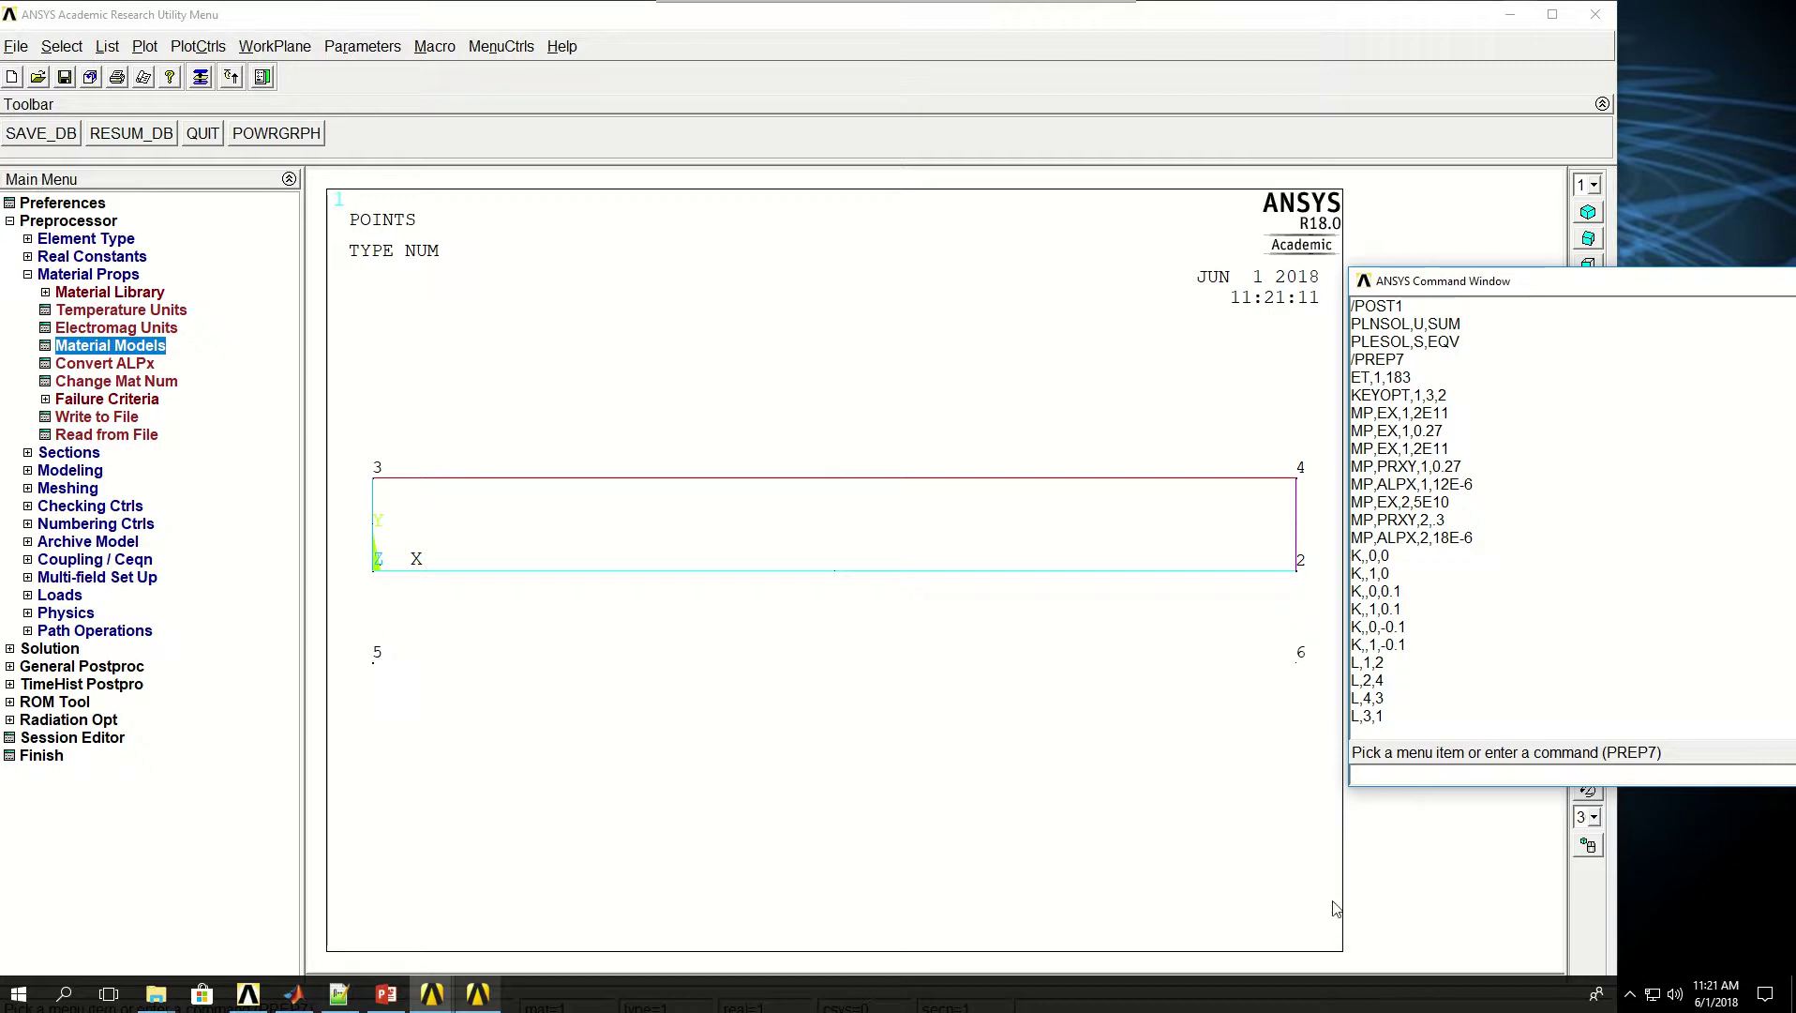
# Draw lines 2-6, 6-5 and 5-1 to outline the lower rectangle
pyautogui.write('L')
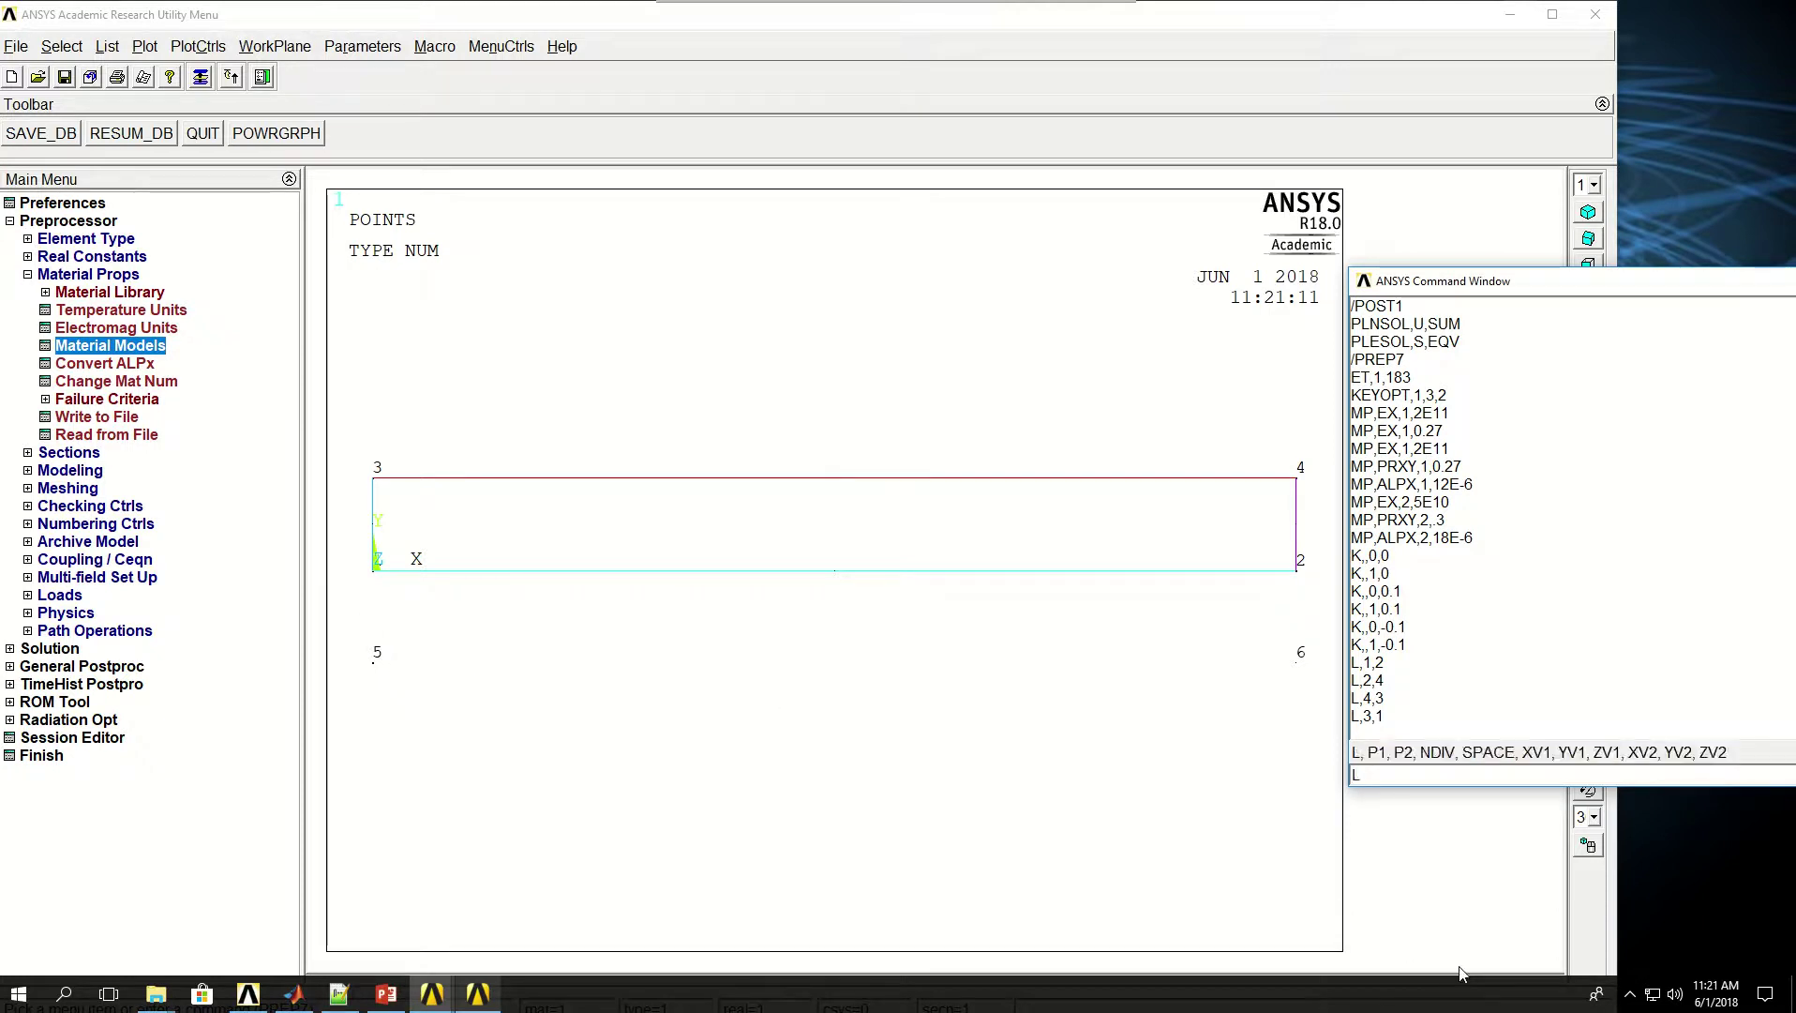
pyautogui.write(',2,6')
pyautogui.press('Return')
pyautogui.write('L,')
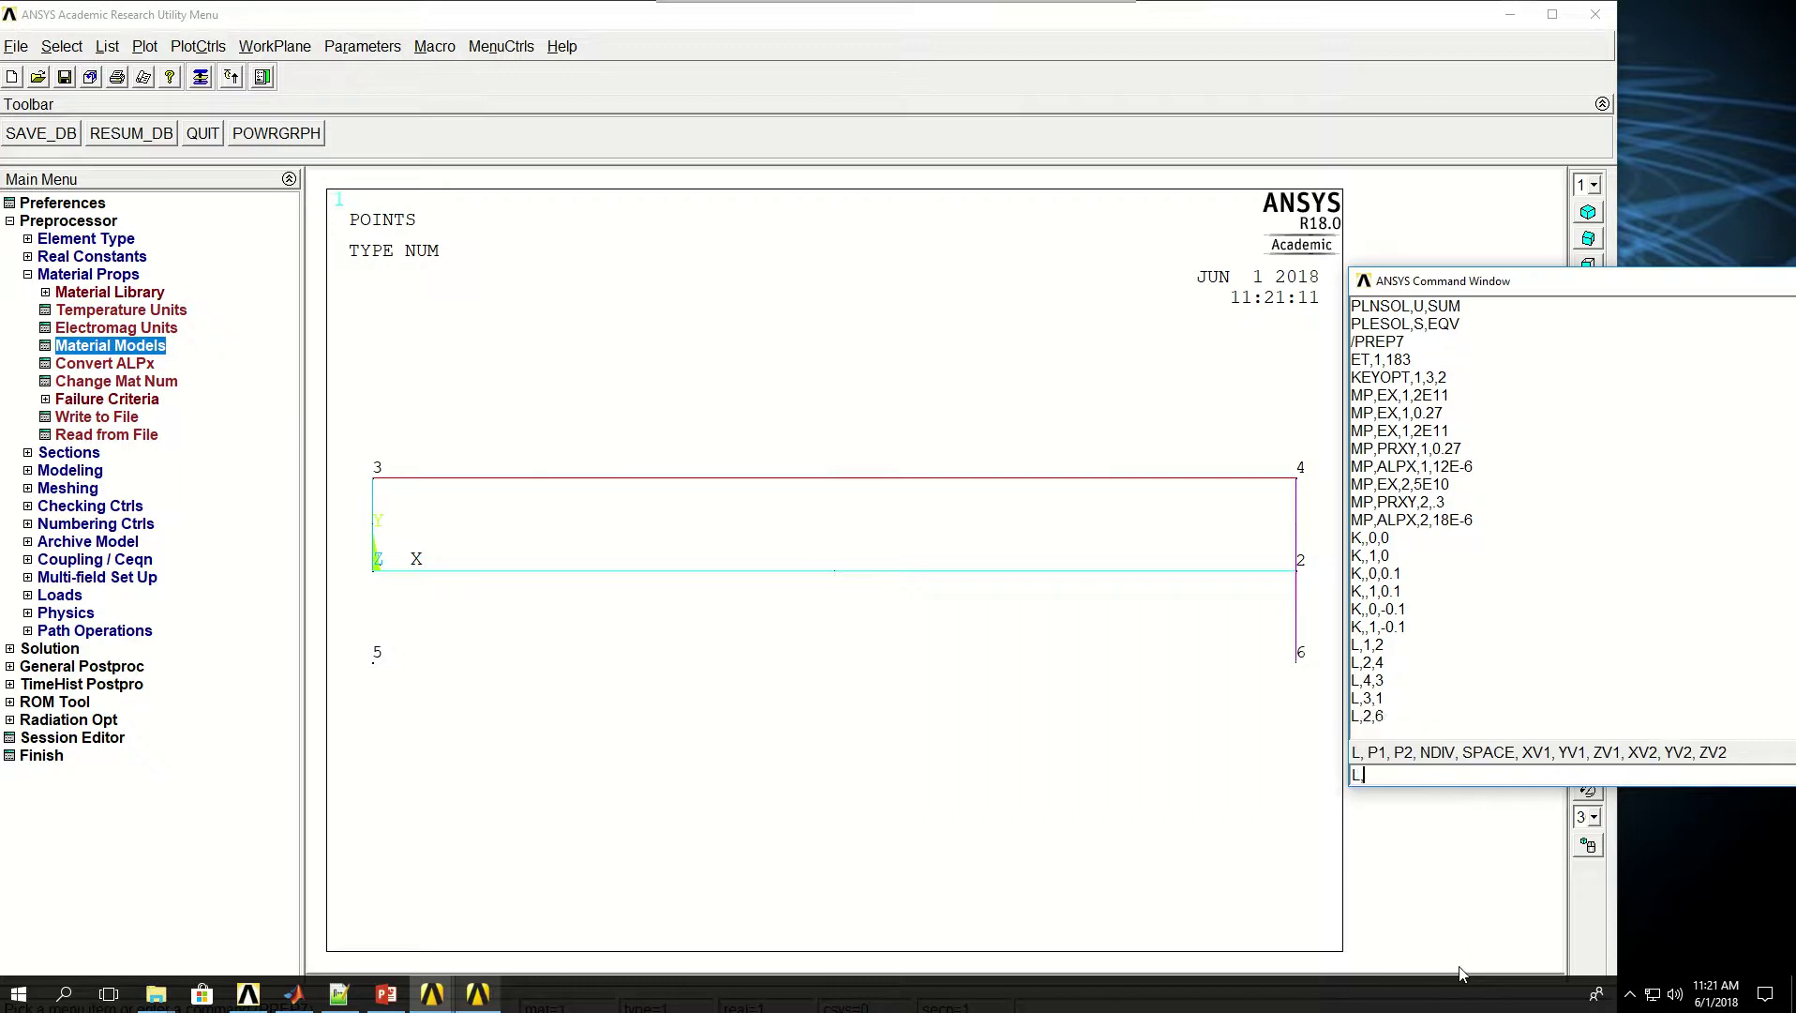
pyautogui.write('6,5')
pyautogui.press('Return')
pyautogui.write('L')
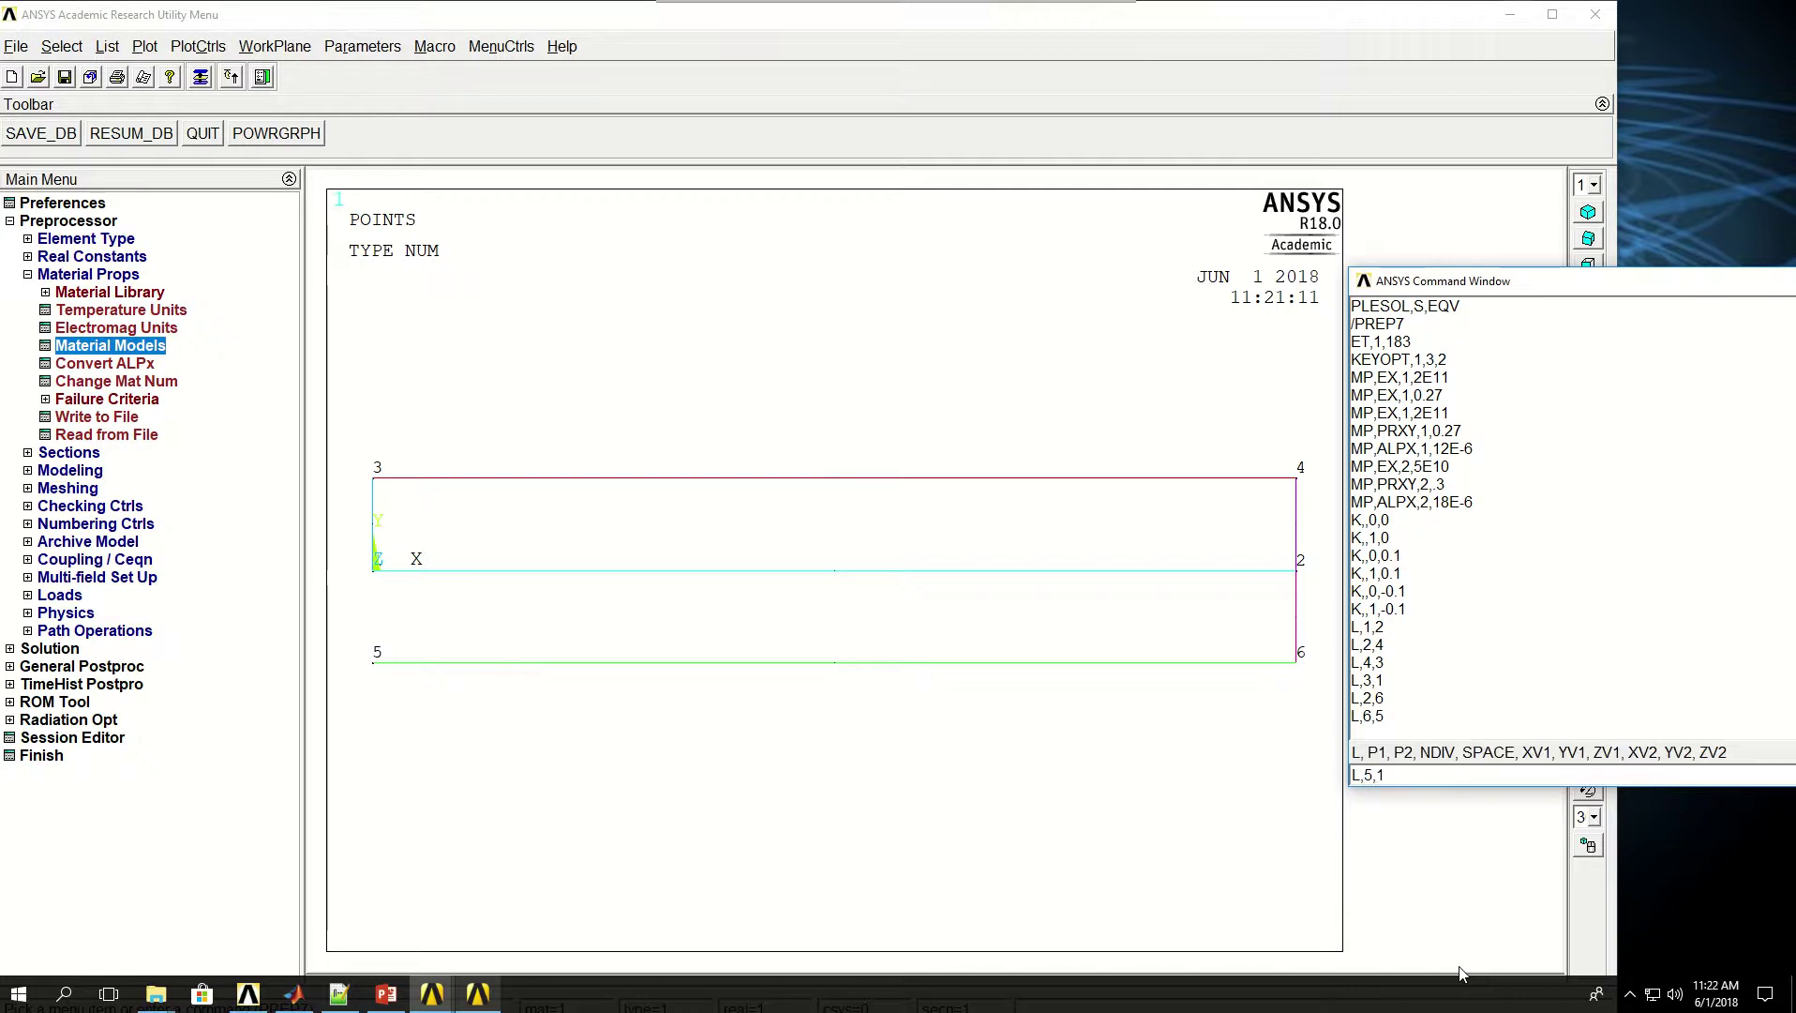
pyautogui.write(',5,1')
pyautogui.press('Return')
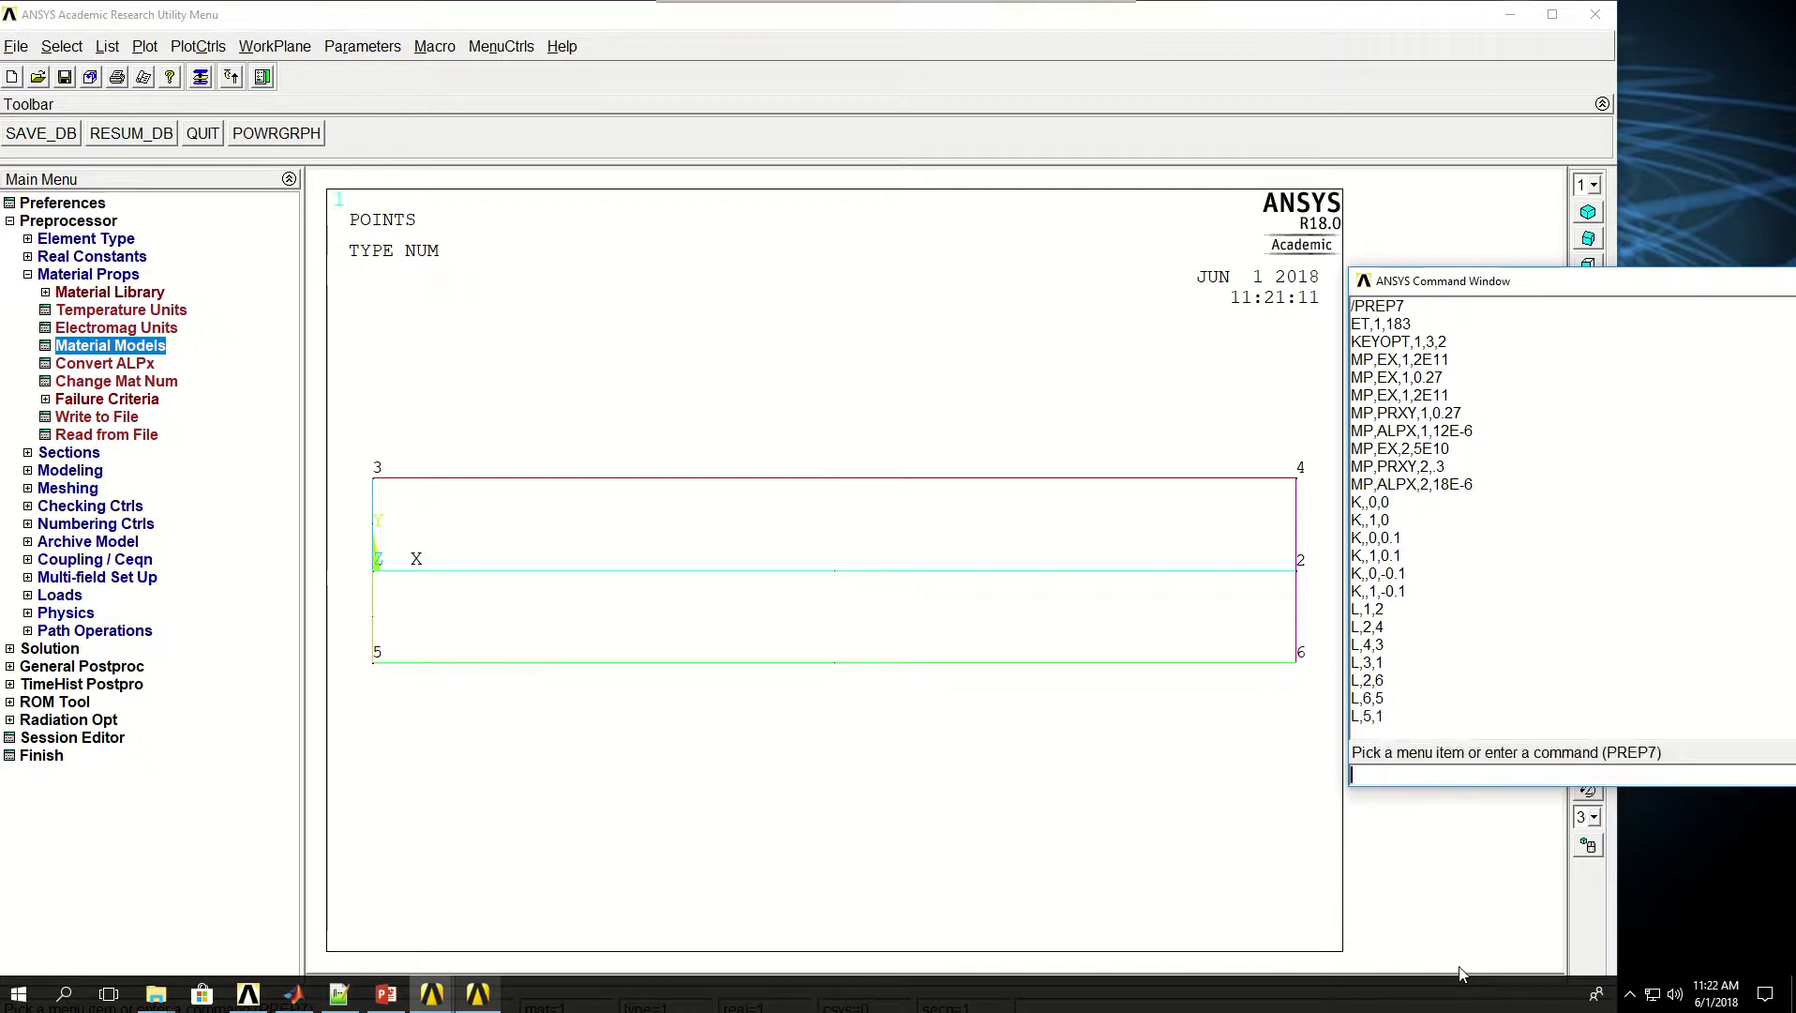
# Turn on line numbering with /PNUM,LINE,1 and replot lines L1–L7
pyautogui.write('/P')
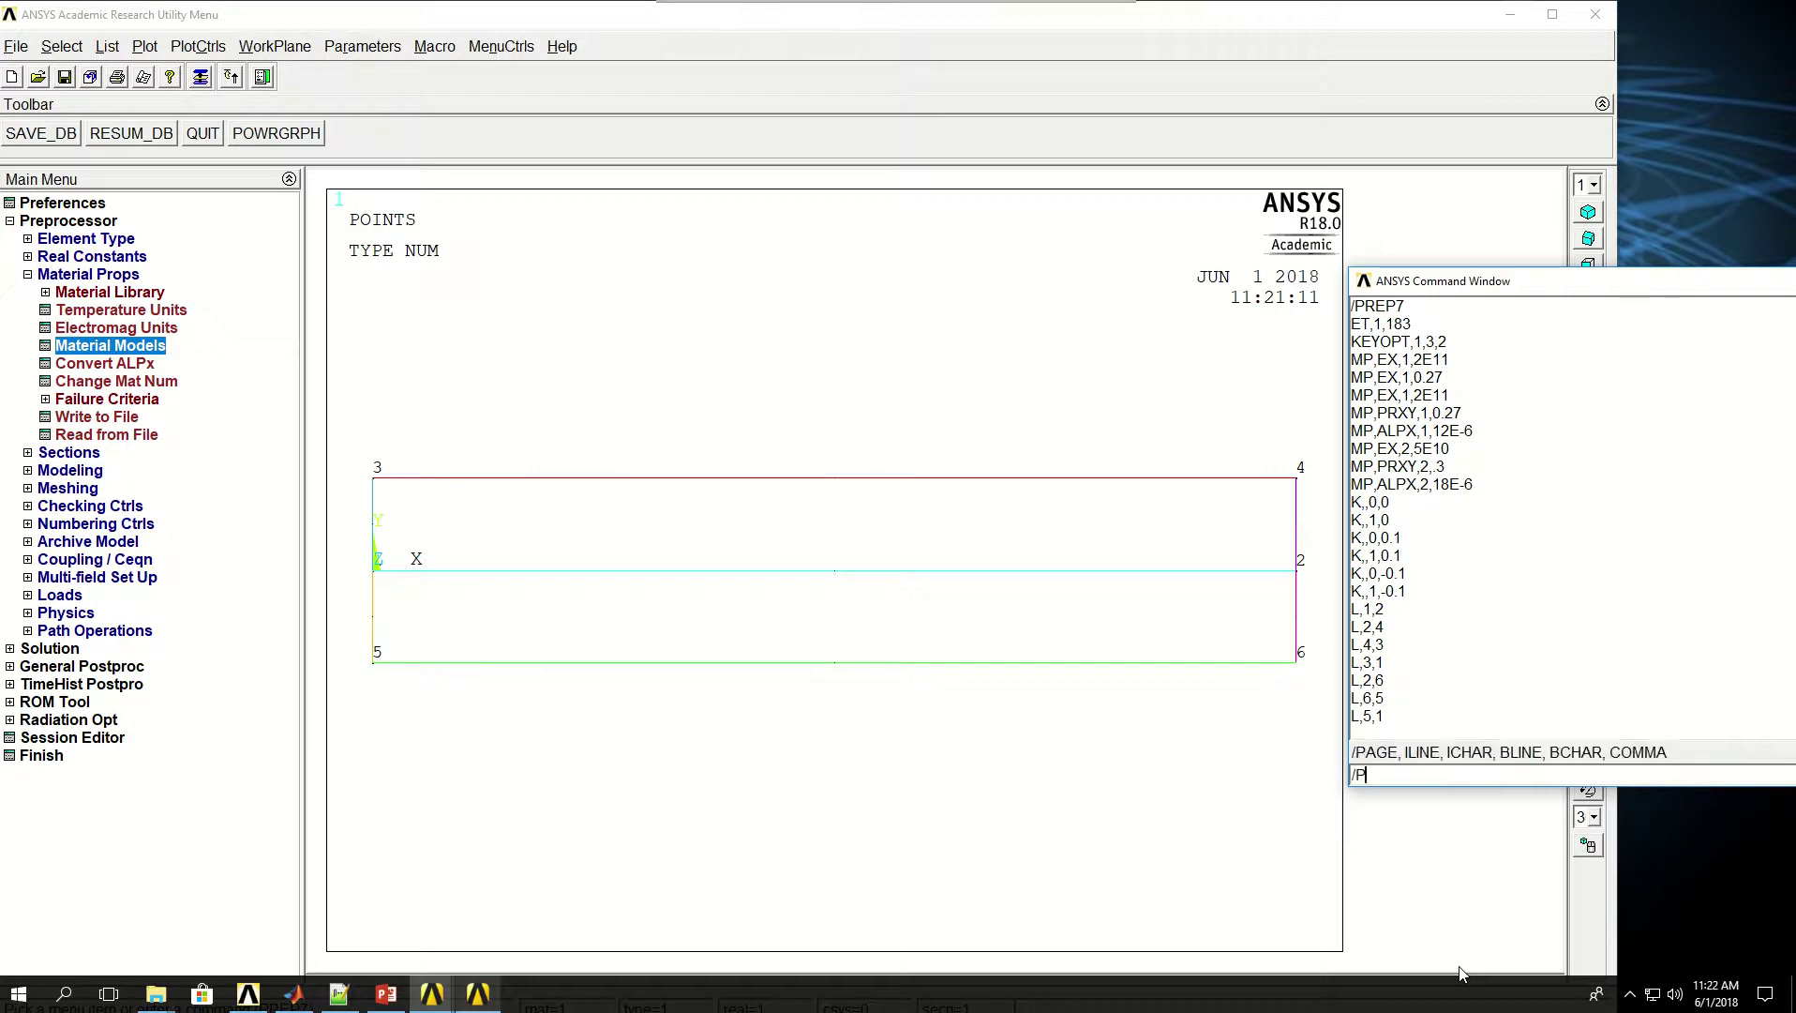
pyautogui.write('NUM,LINE')
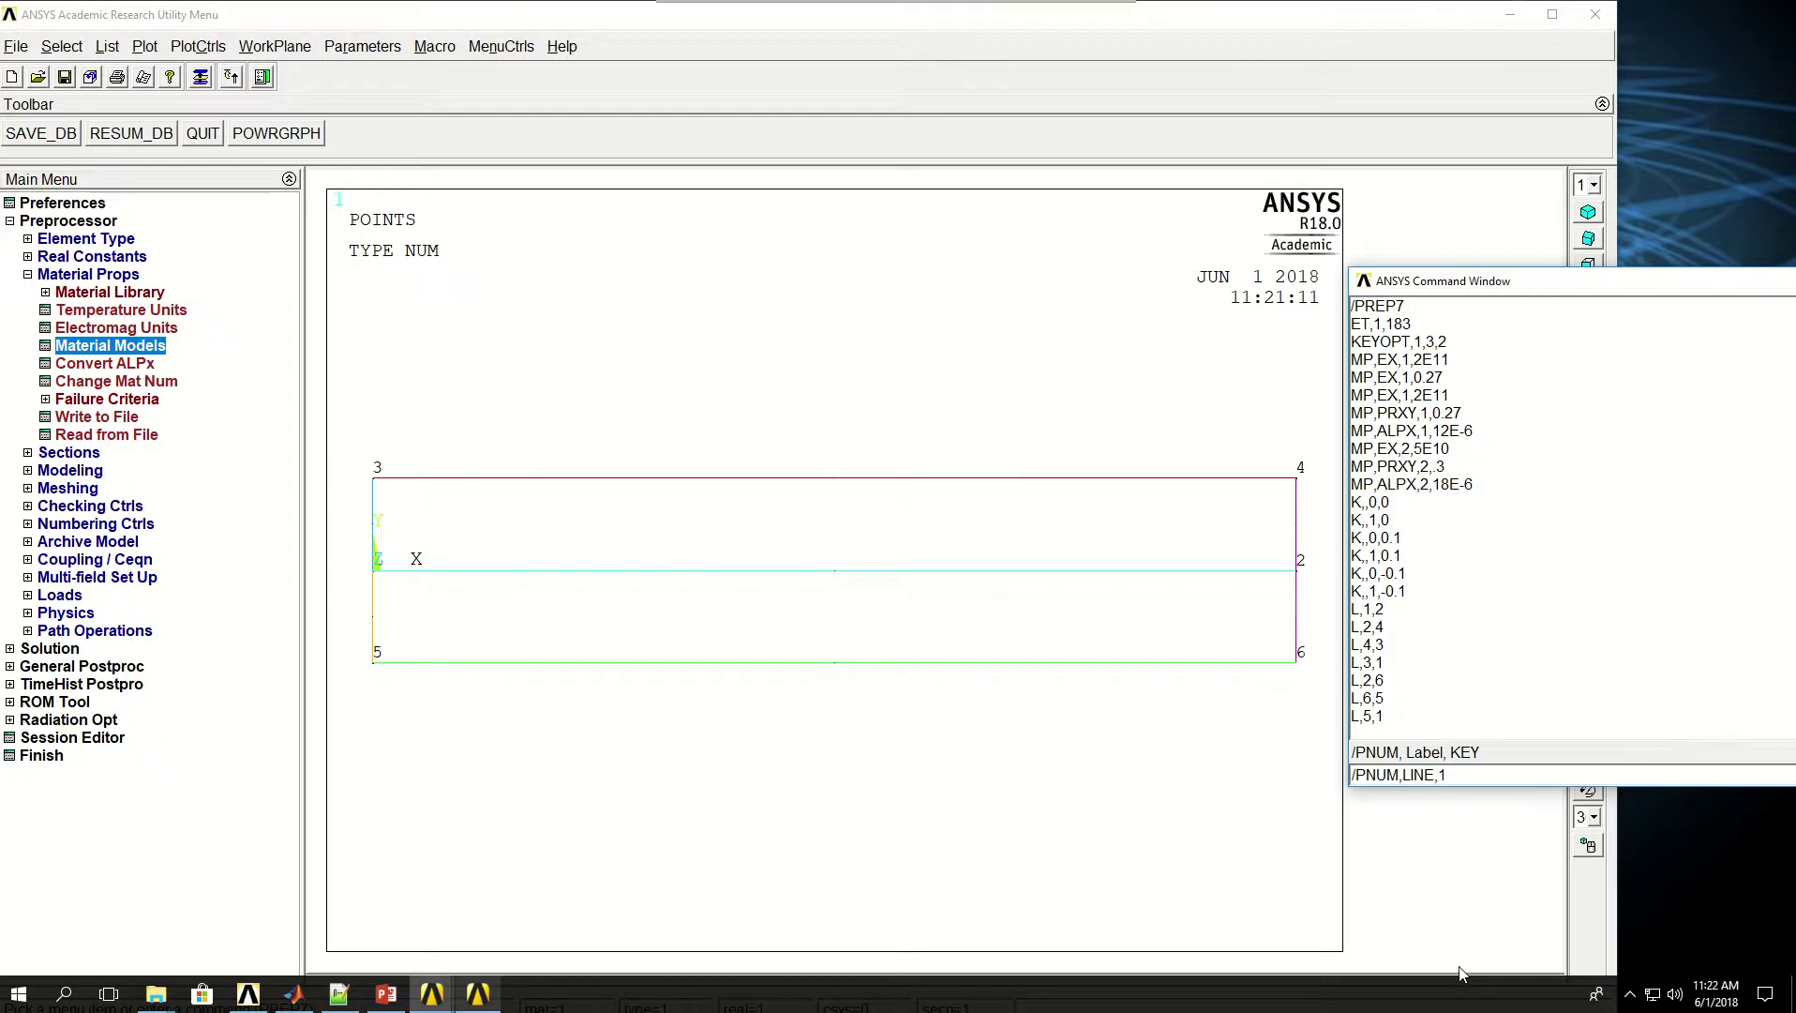
pyautogui.write(',1')
pyautogui.press('Return')
pyautogui.write('LPLOT')
pyautogui.press('Return')
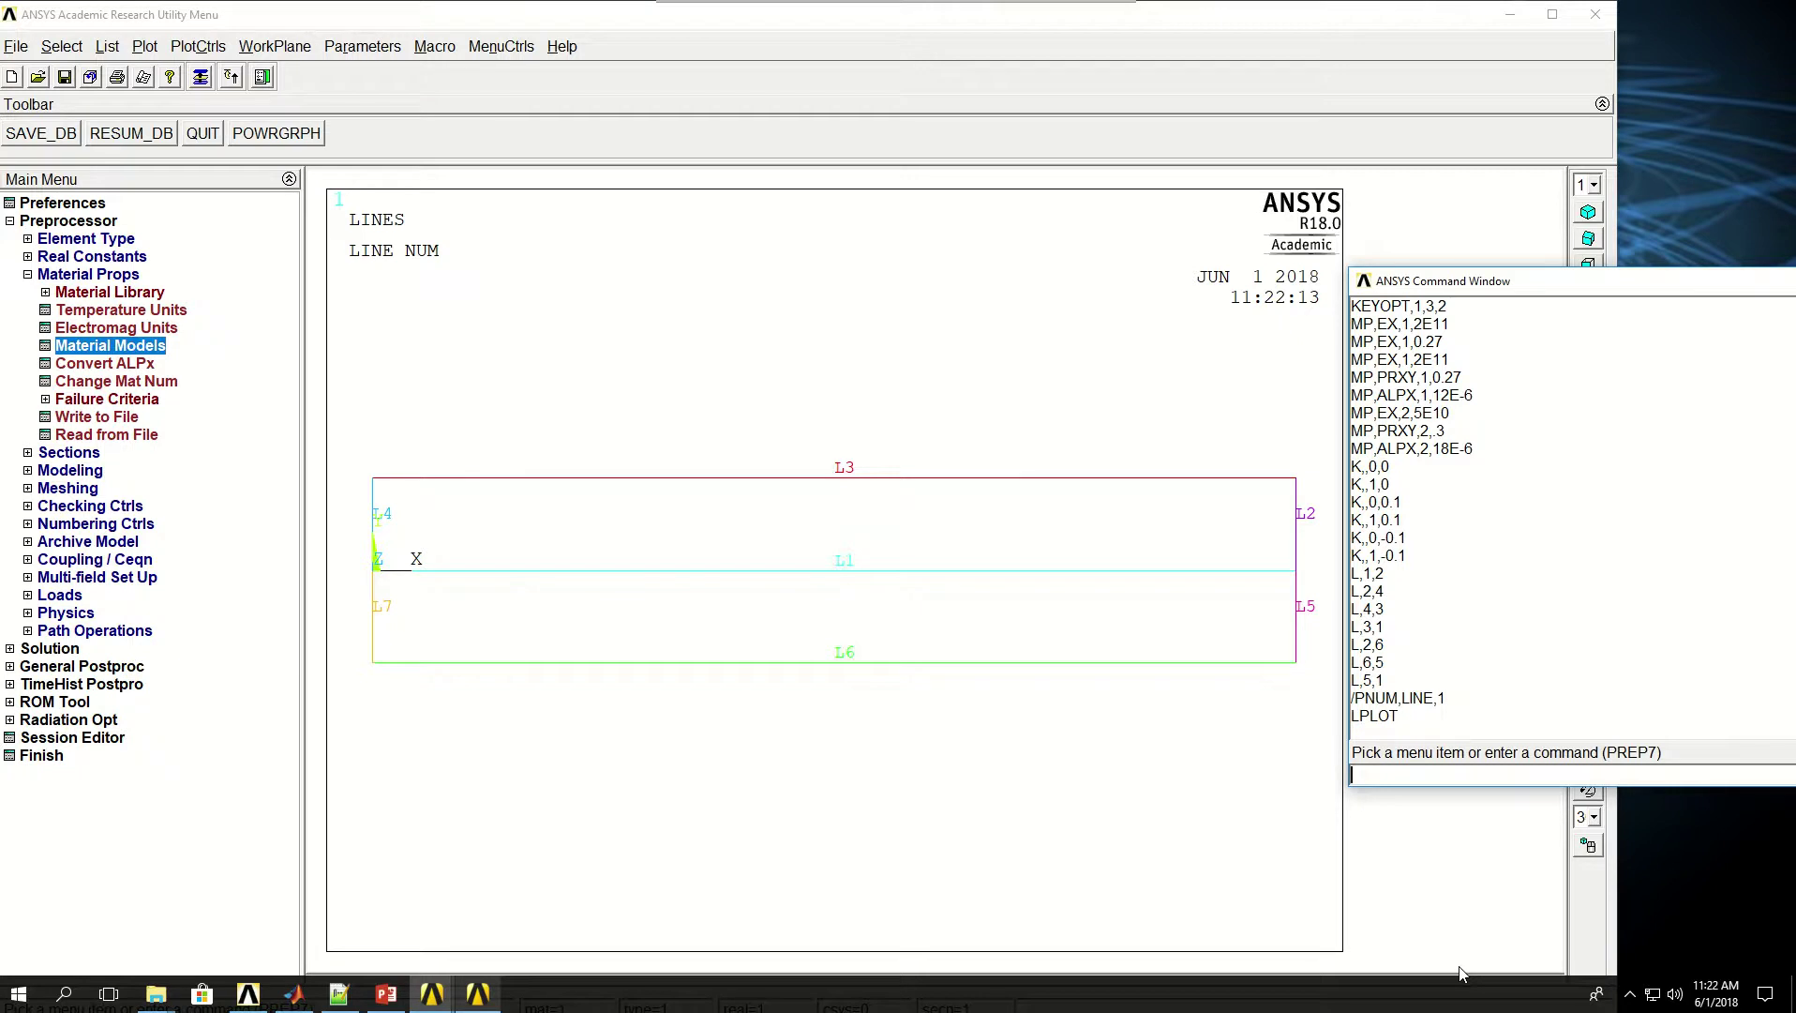
# Create area A1 from lines 1–4 and area A2 from lines 1, 5, 6, 7
pyautogui.write('AL')
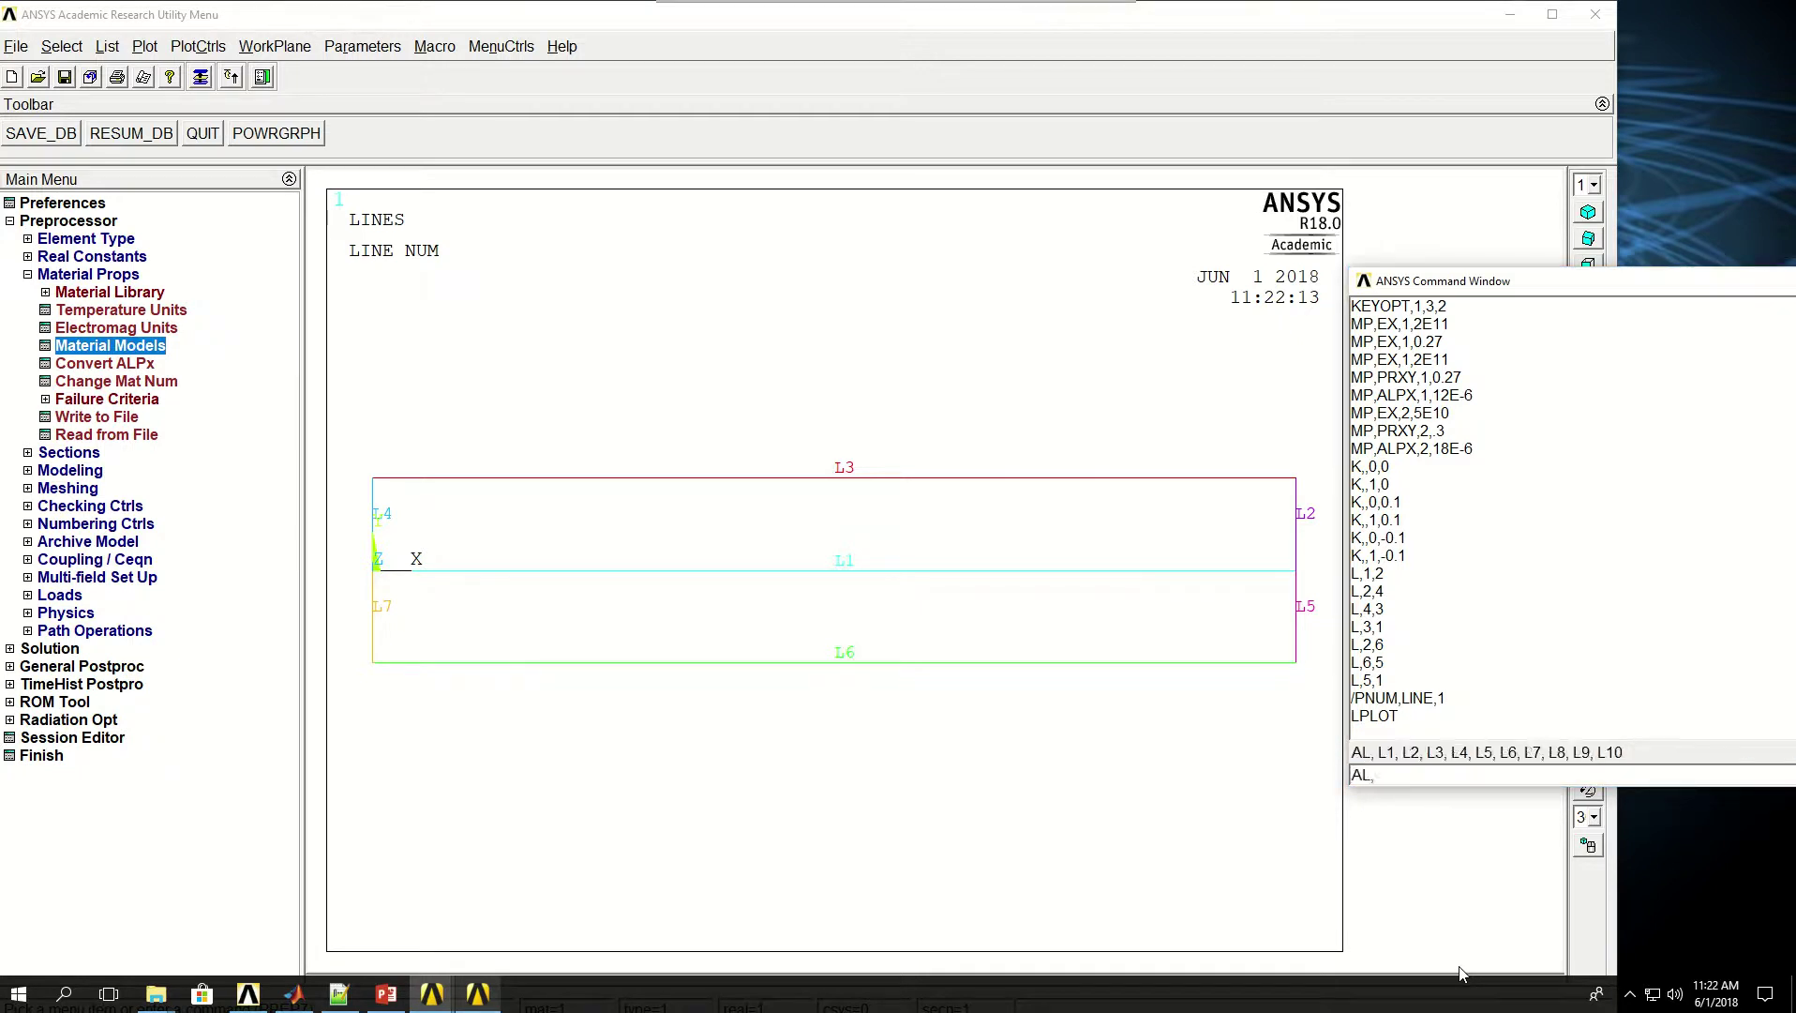
pyautogui.write(',1,2,3,4')
pyautogui.press('Return')
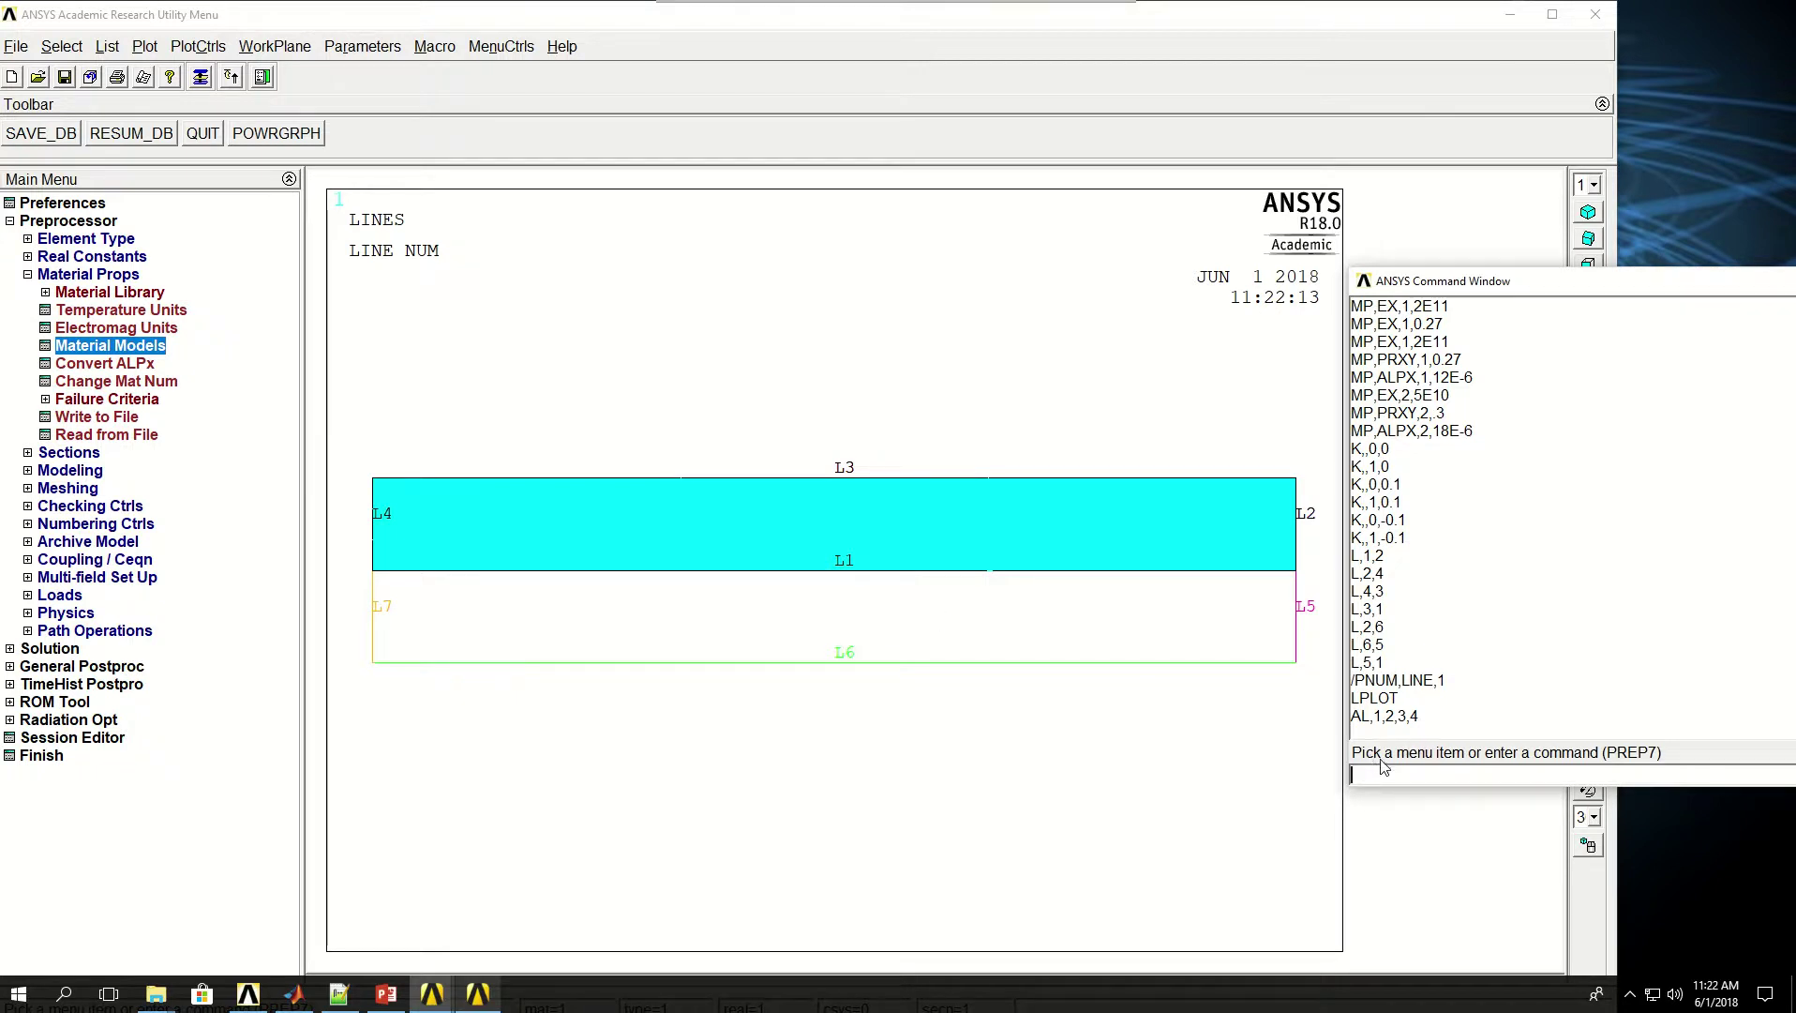
pyautogui.write('AL,')
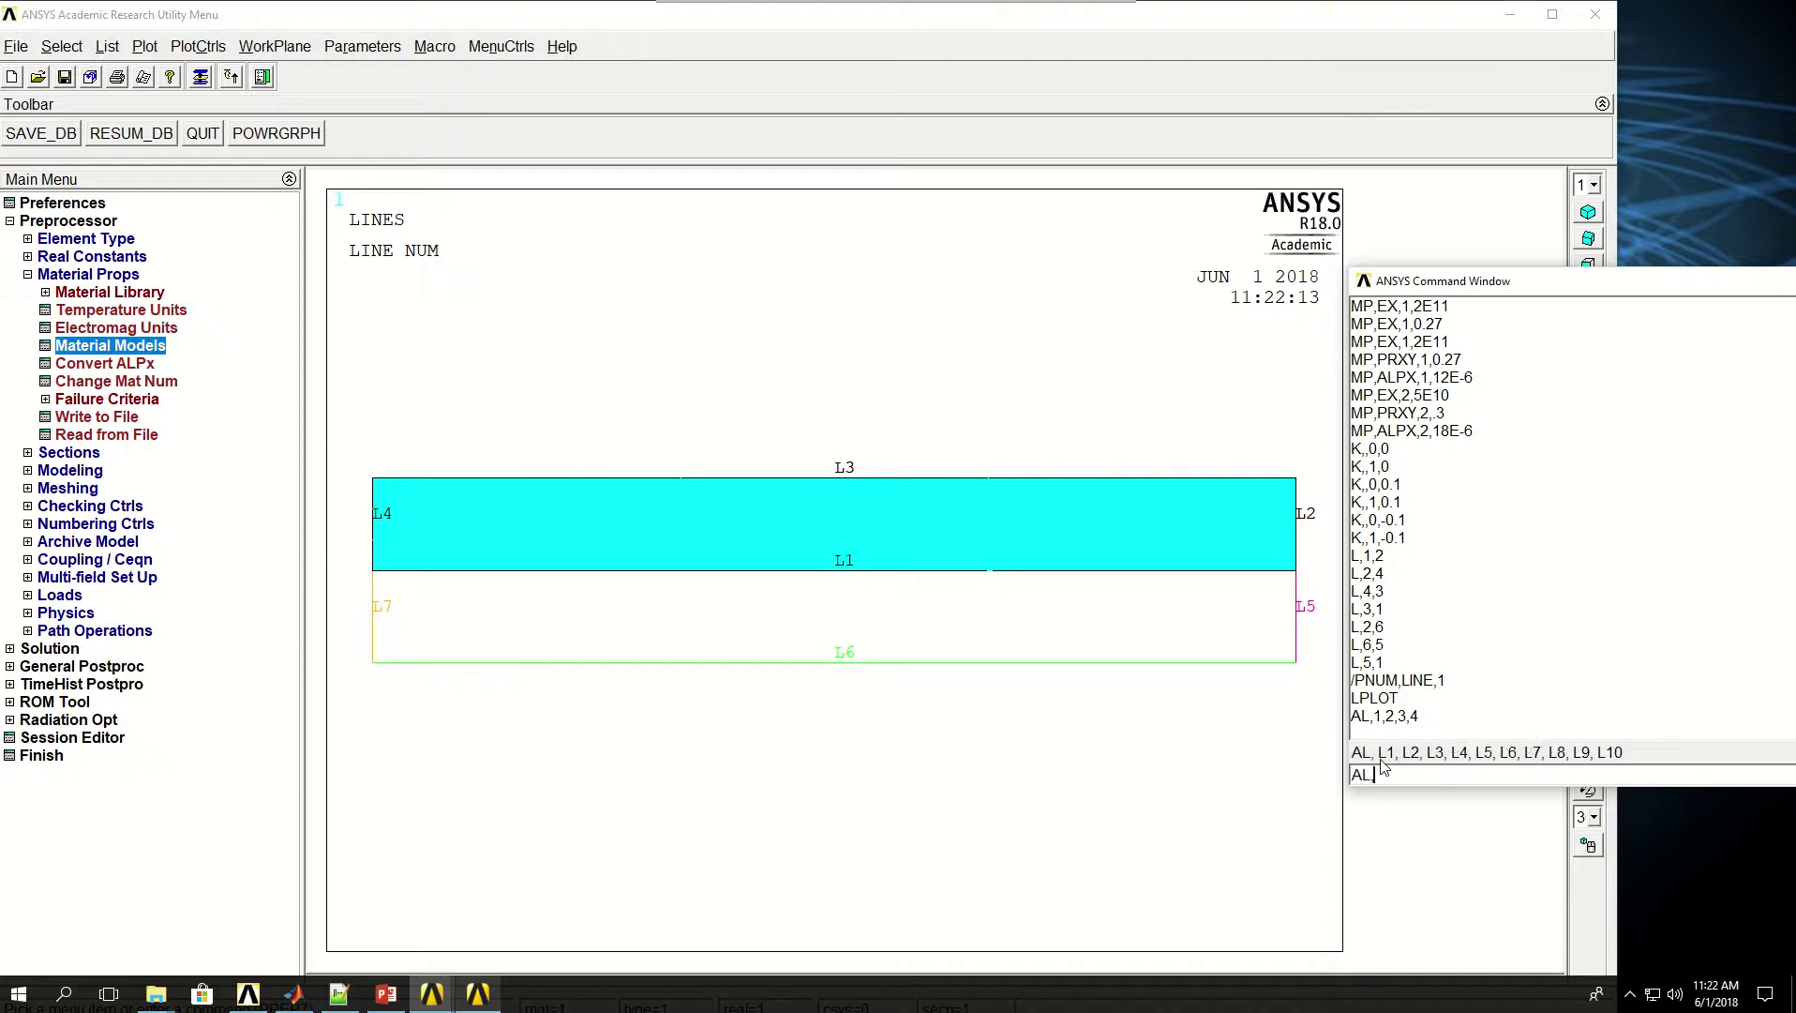
pyautogui.write('1,5,6,7')
pyautogui.press('Return')
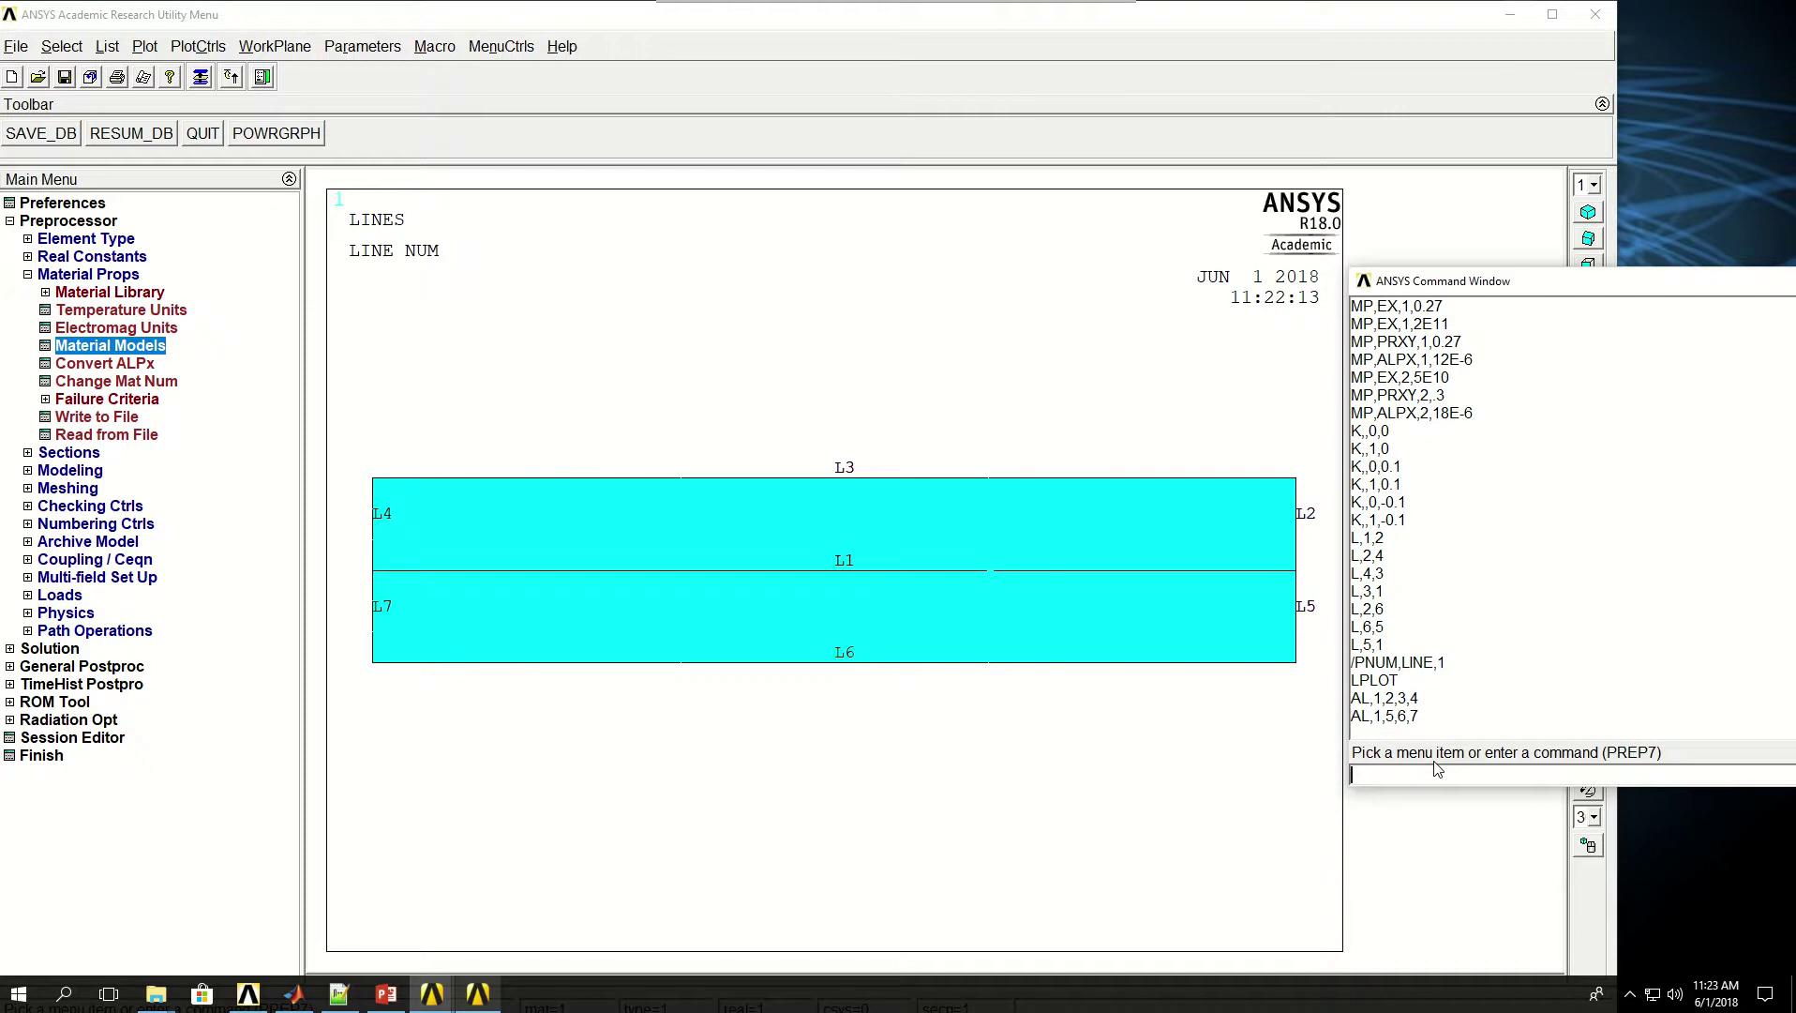
# Turn on area numbering with /PNUM,AREA,1 and plot areas A1 and A2
pyautogui.write('/PNUM')
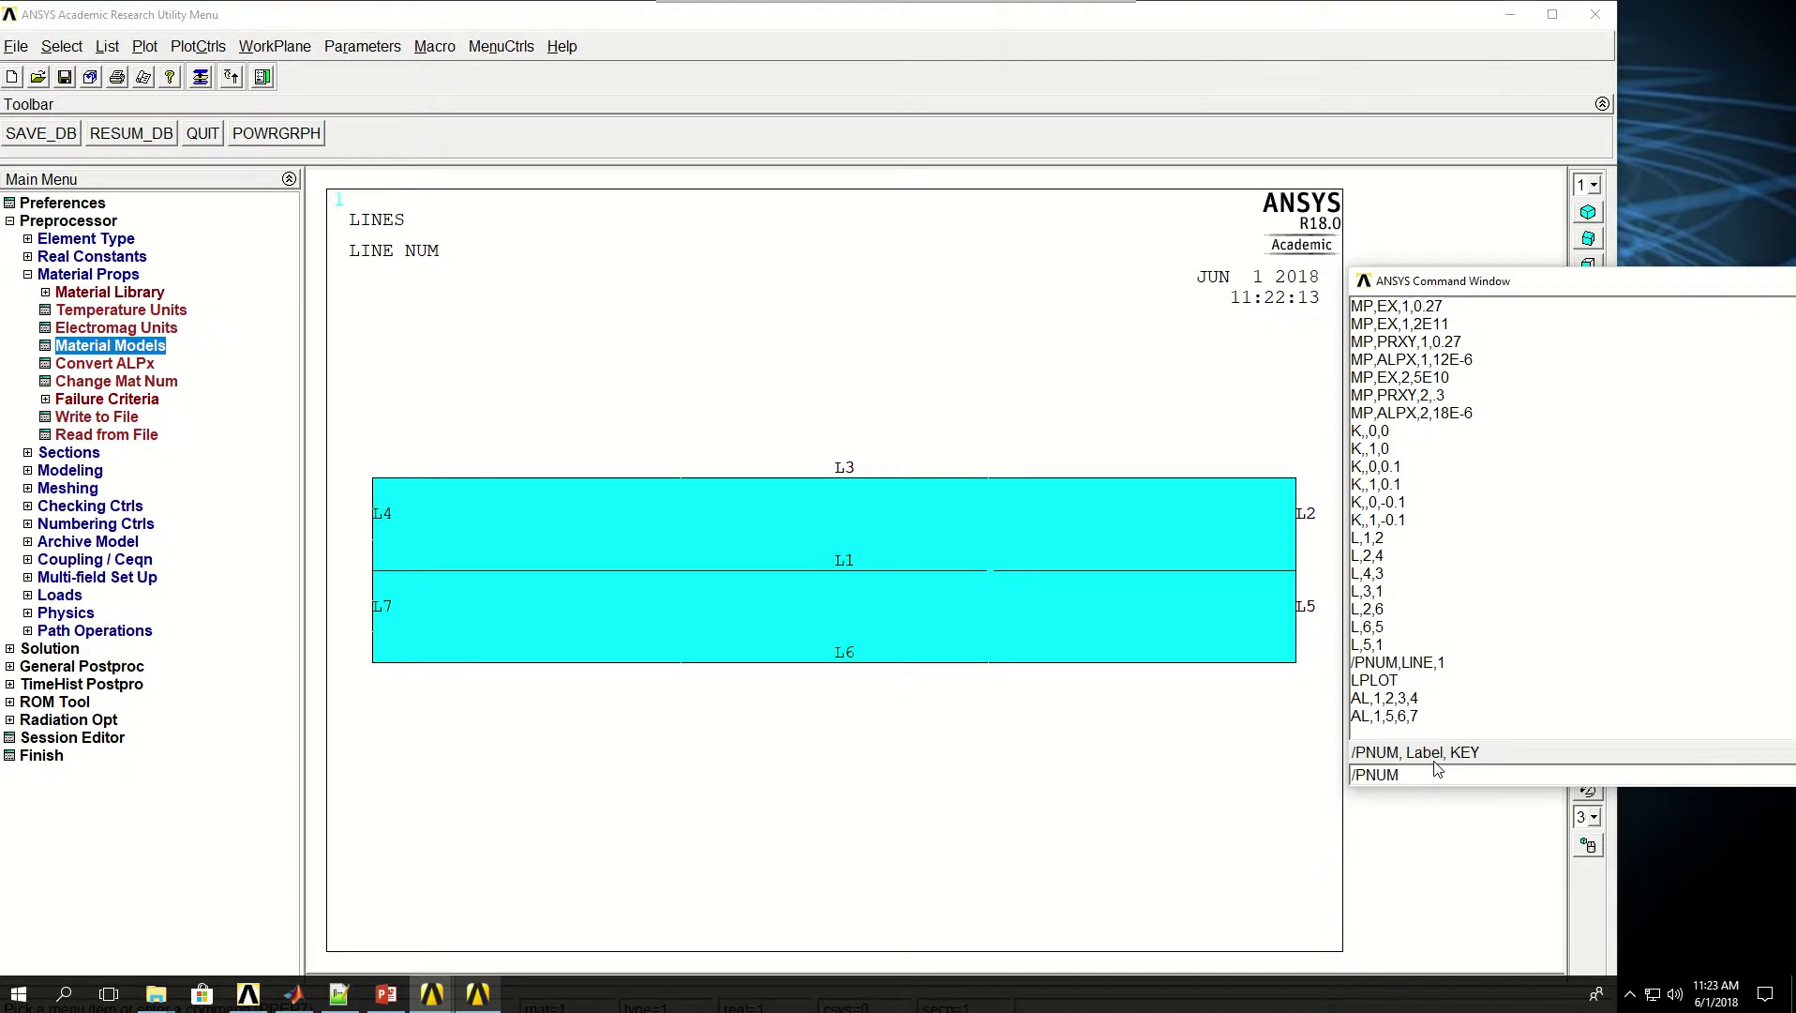
pyautogui.write(',AREA,1')
pyautogui.press('Return')
pyautogui.write('APLOT')
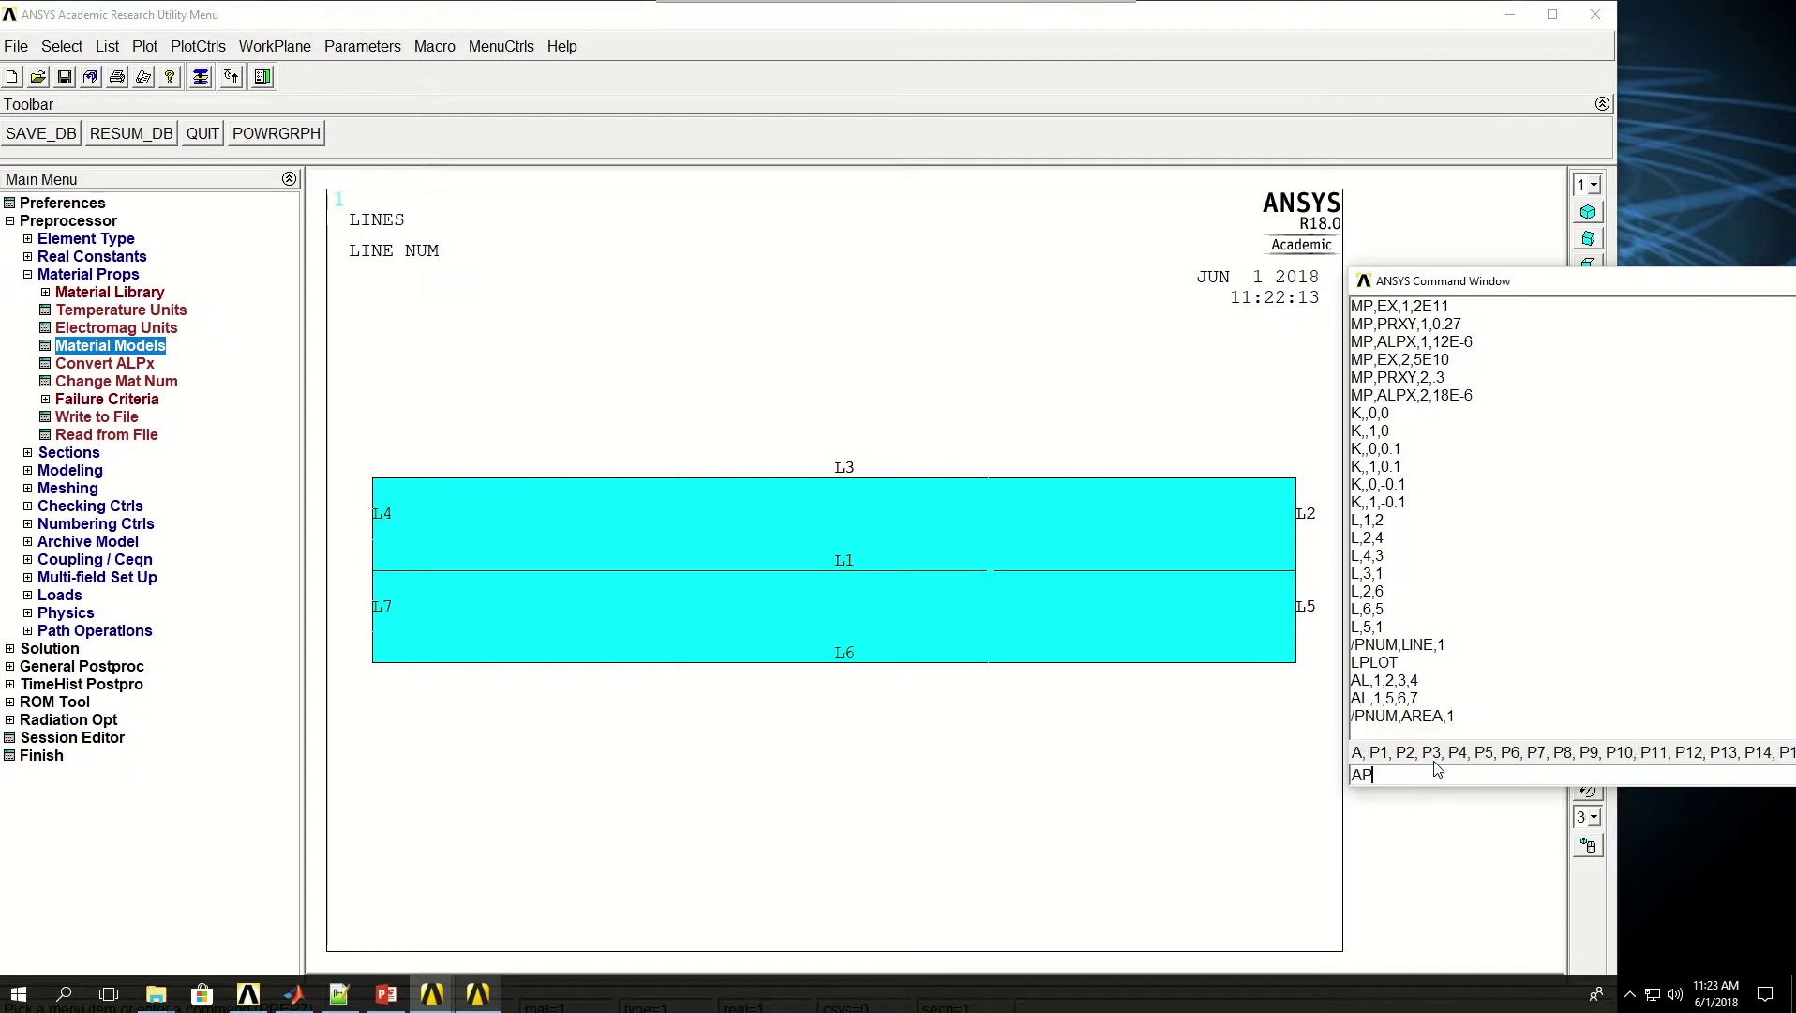
pyautogui.press('Return')
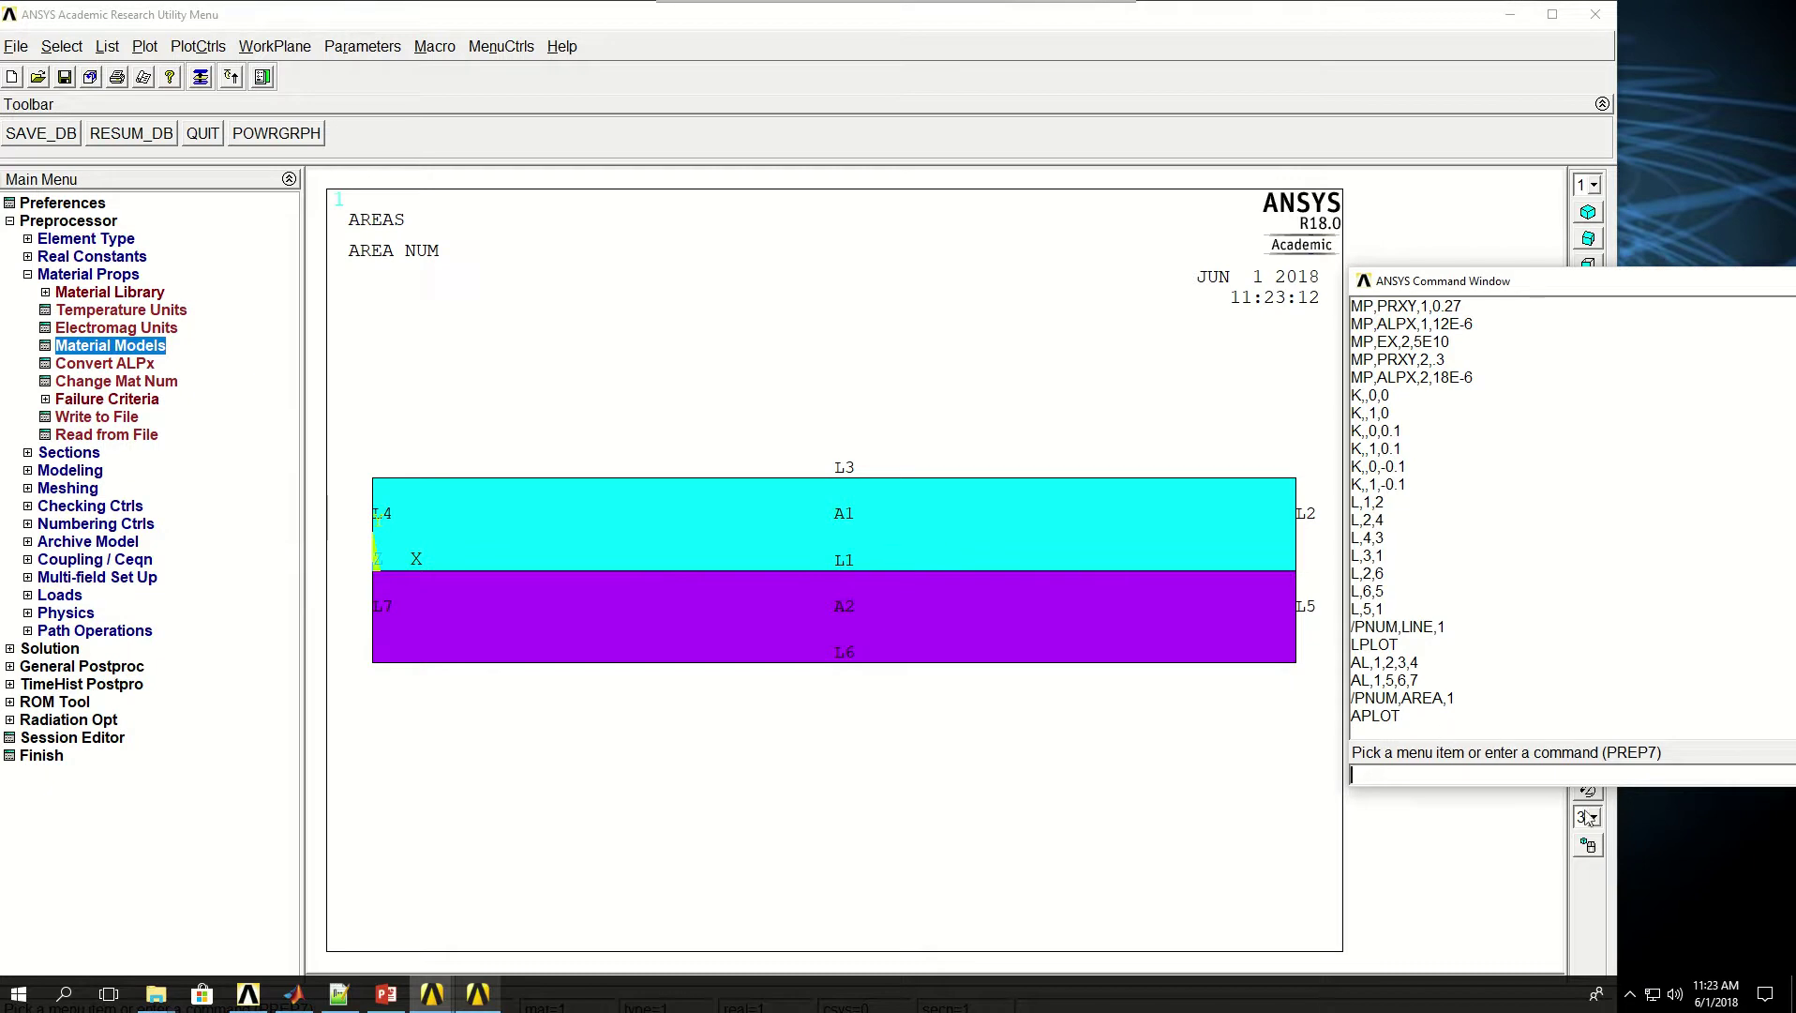
# Activate material 1, set element size 0.05 and mesh area 1
pyautogui.write('MAT,1')
pyautogui.press('Return')
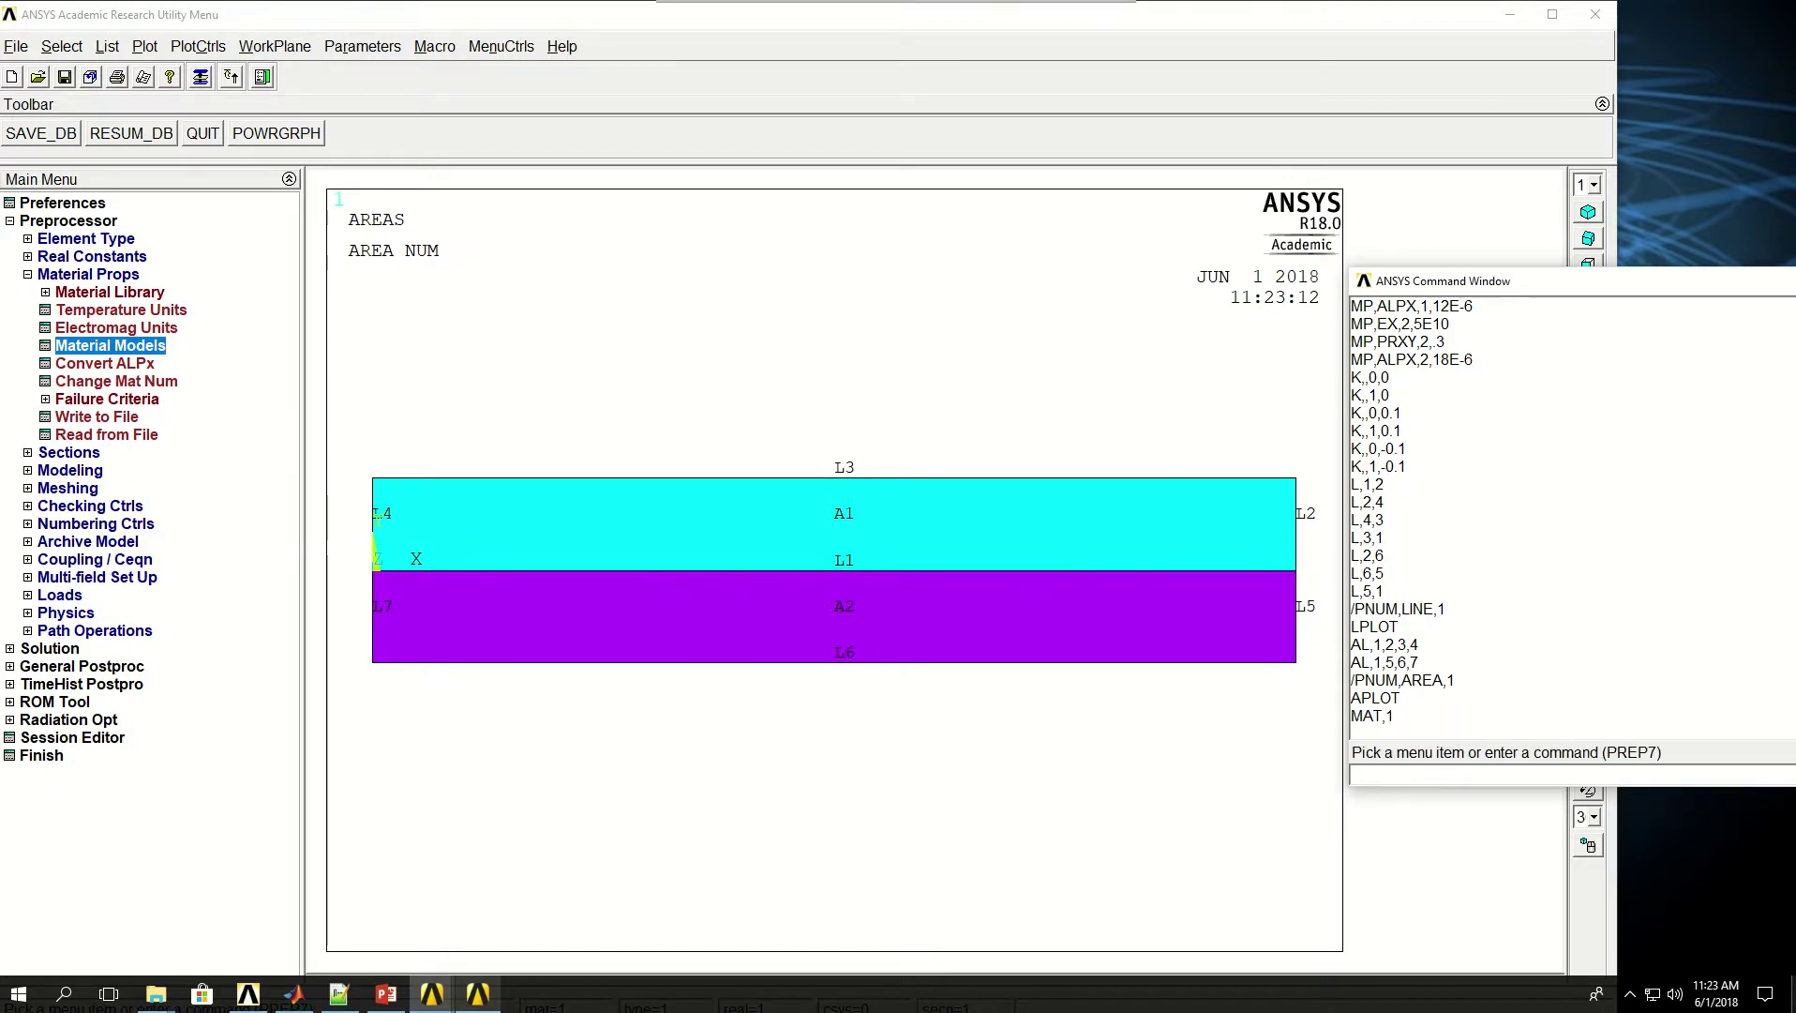
pyautogui.write('ES')
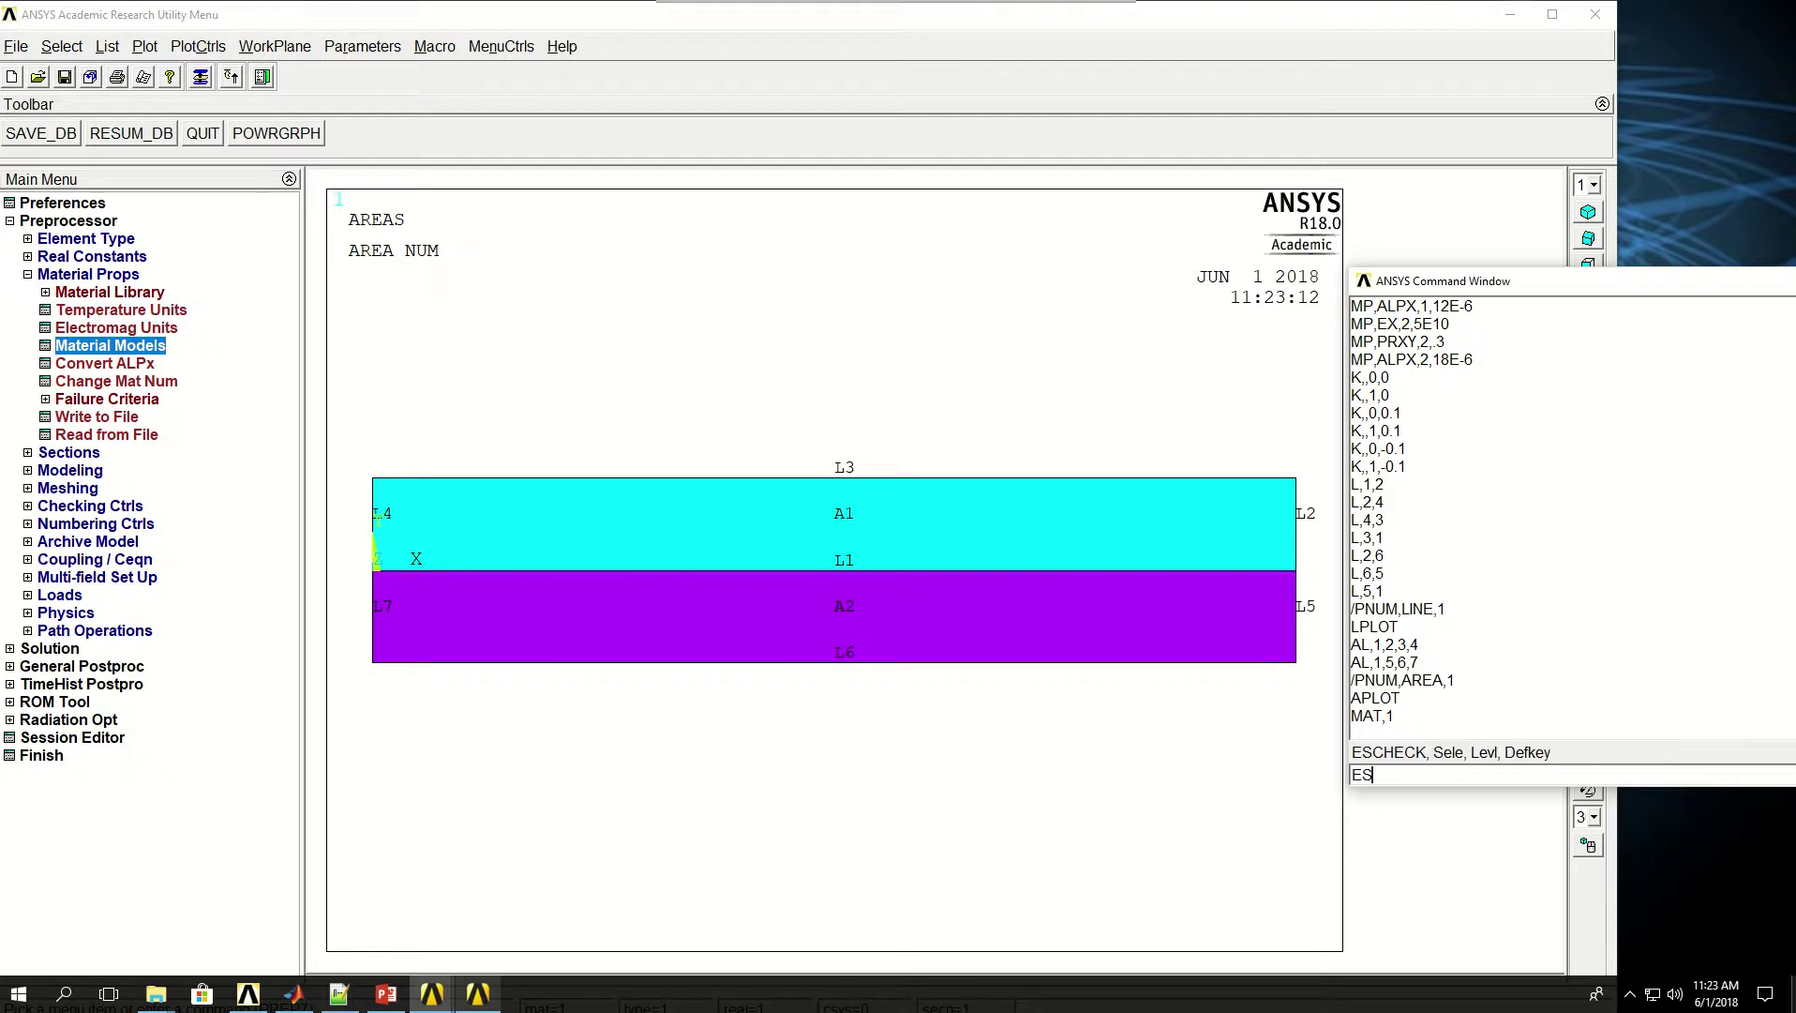
pyautogui.write('IZE 0.05')
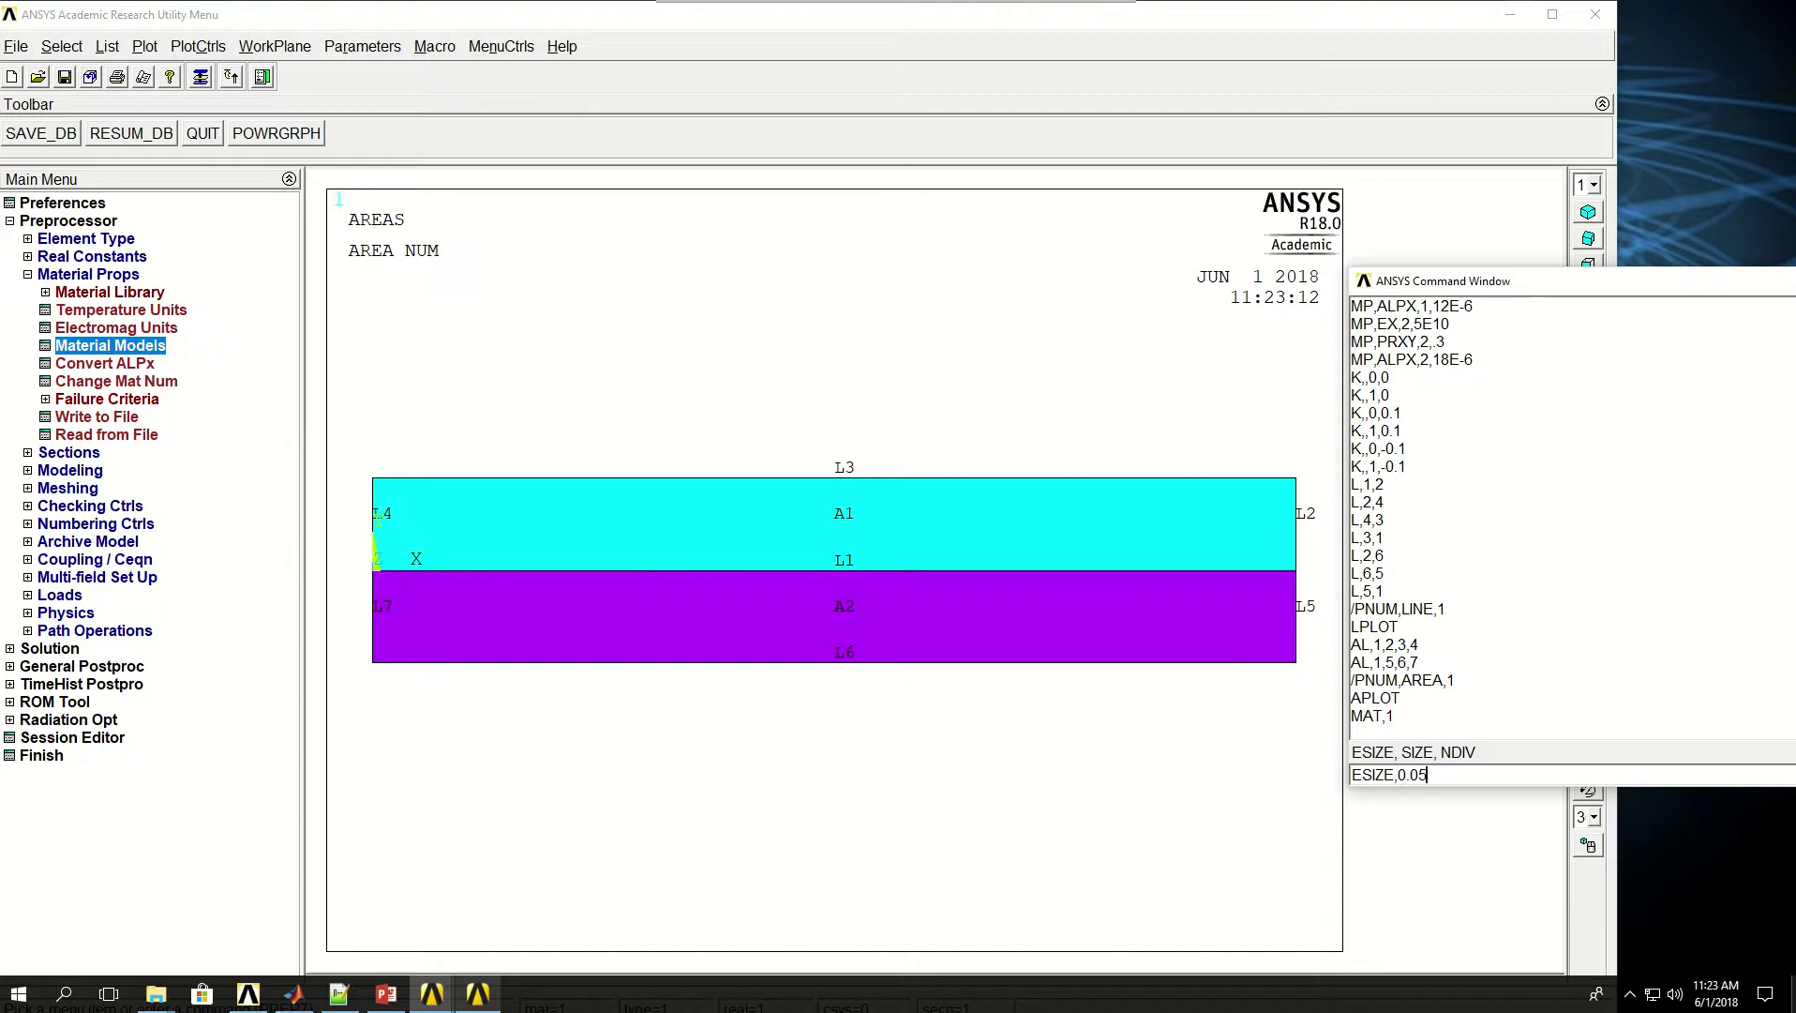
pyautogui.press('Return')
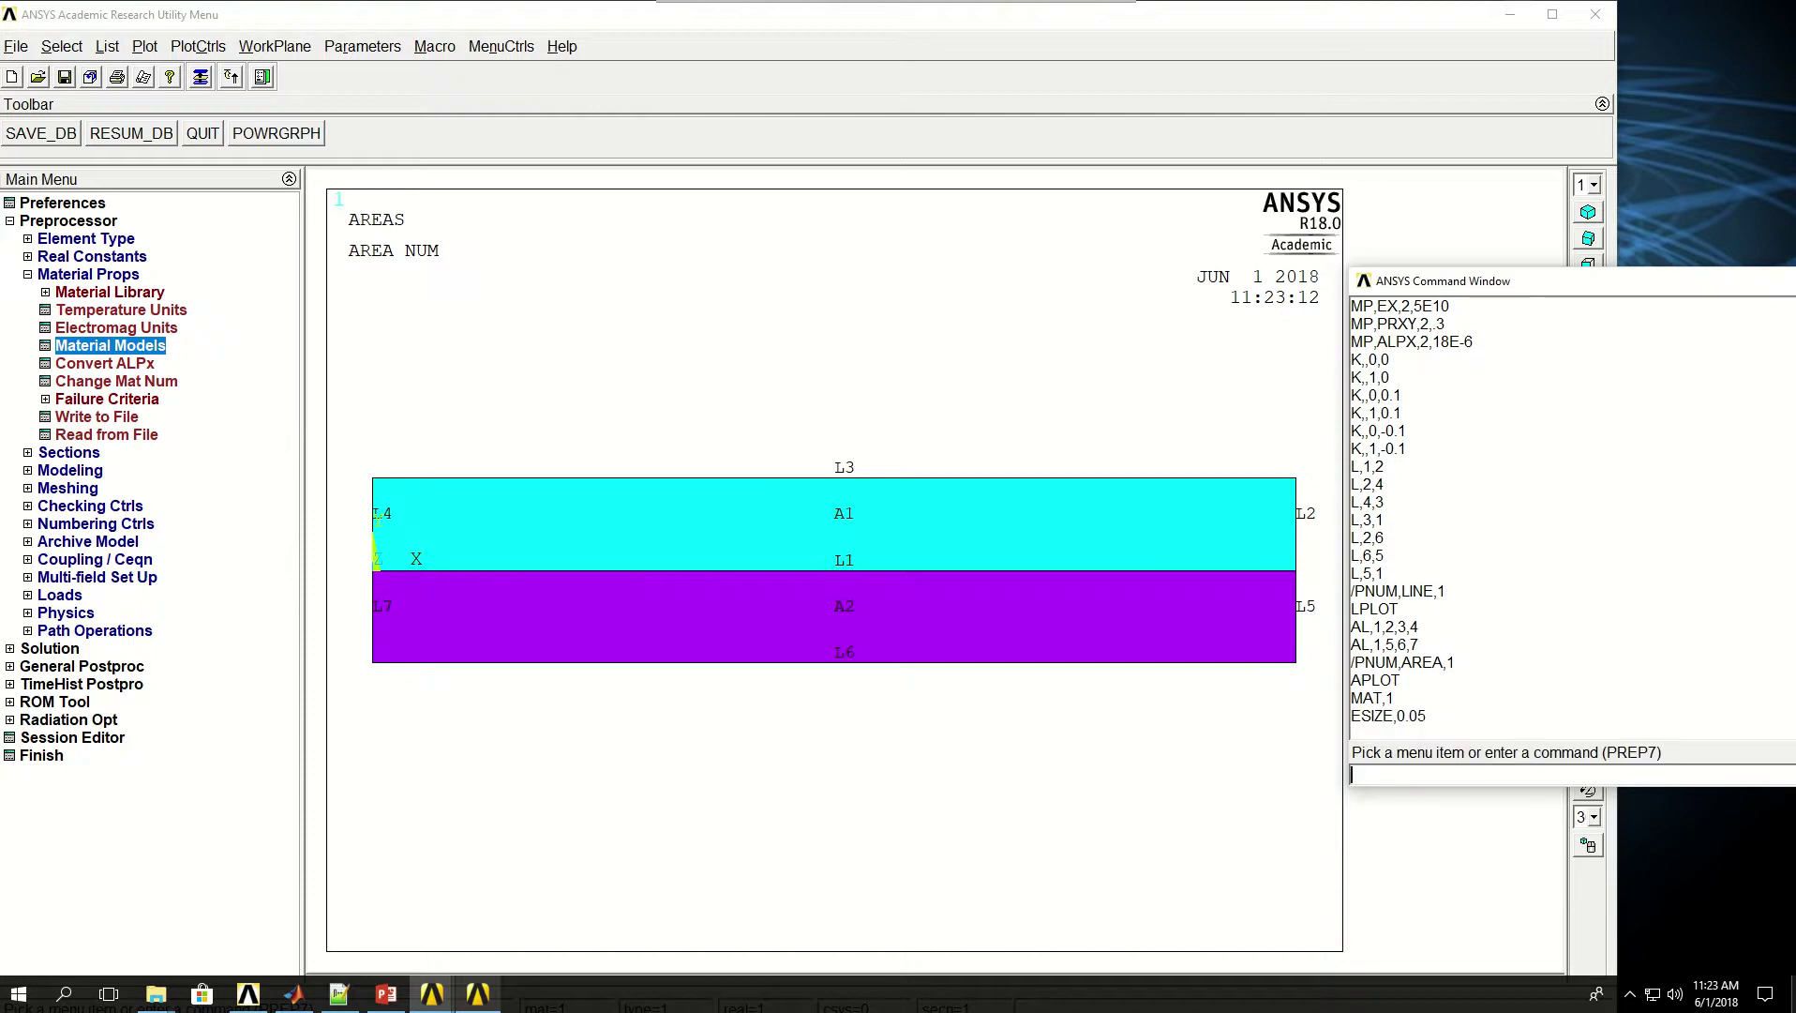
pyautogui.write('AMES')
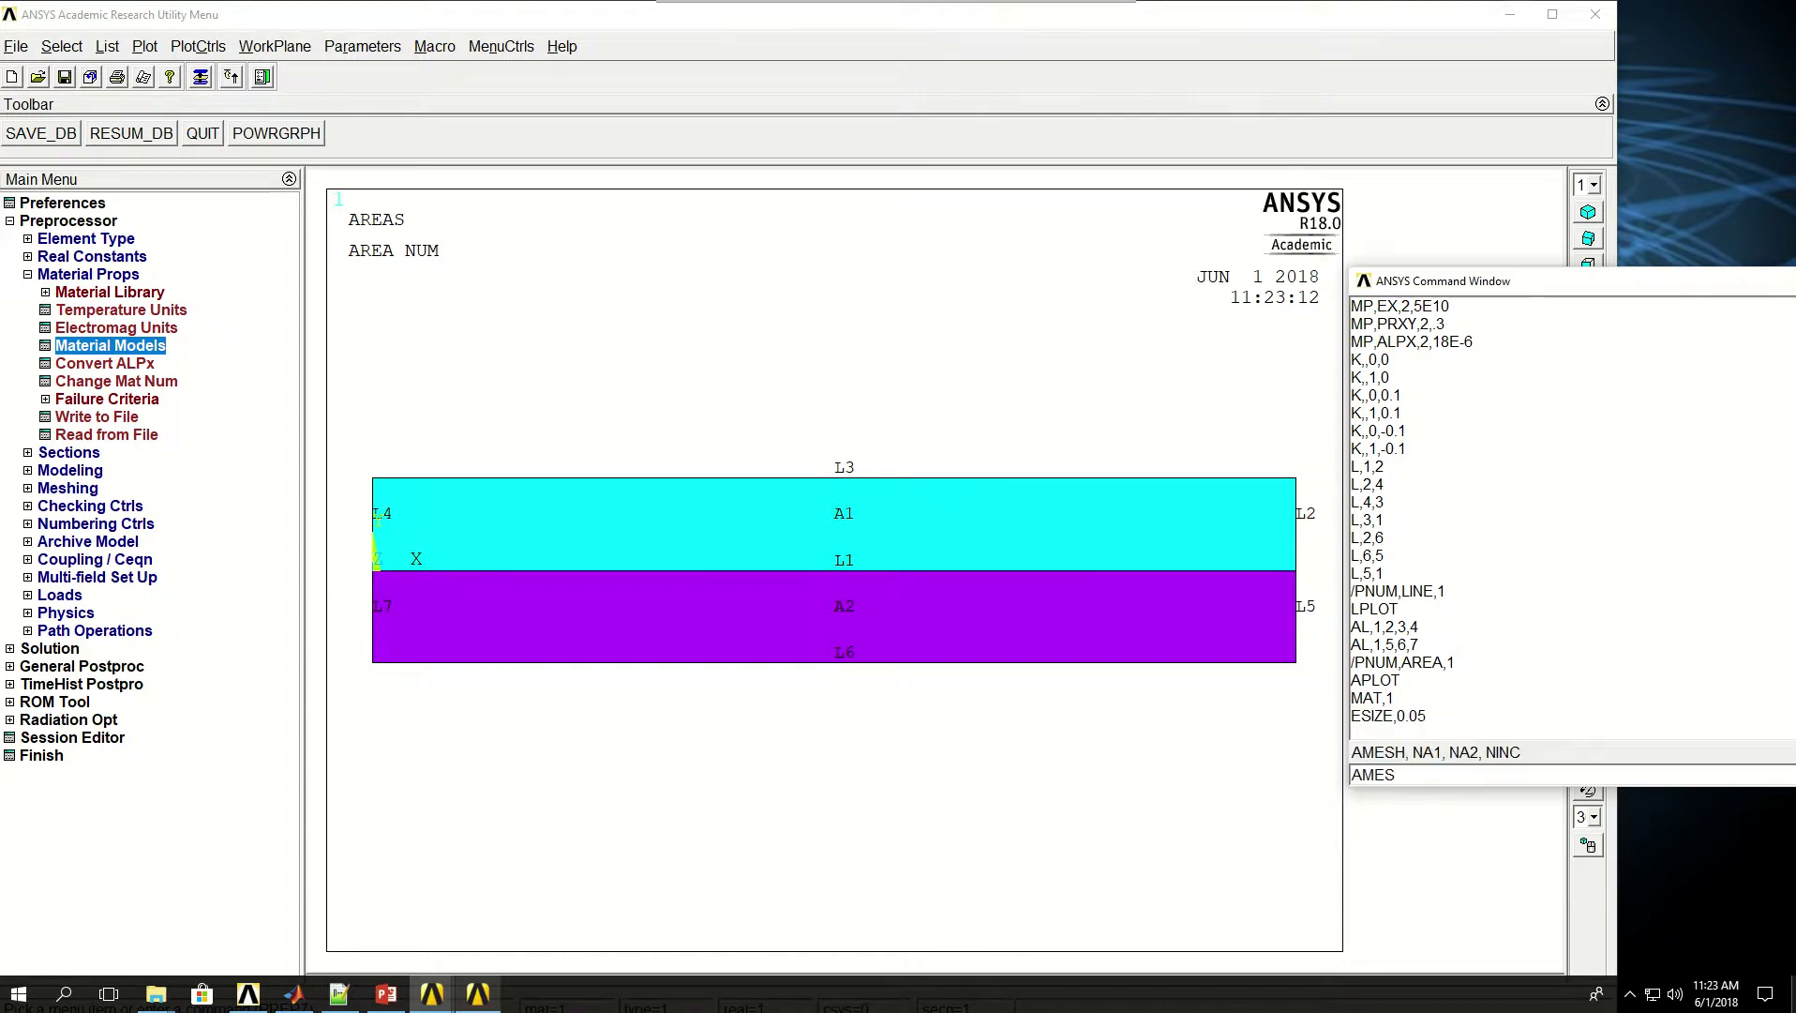
pyautogui.write('H,1')
pyautogui.press('Return')
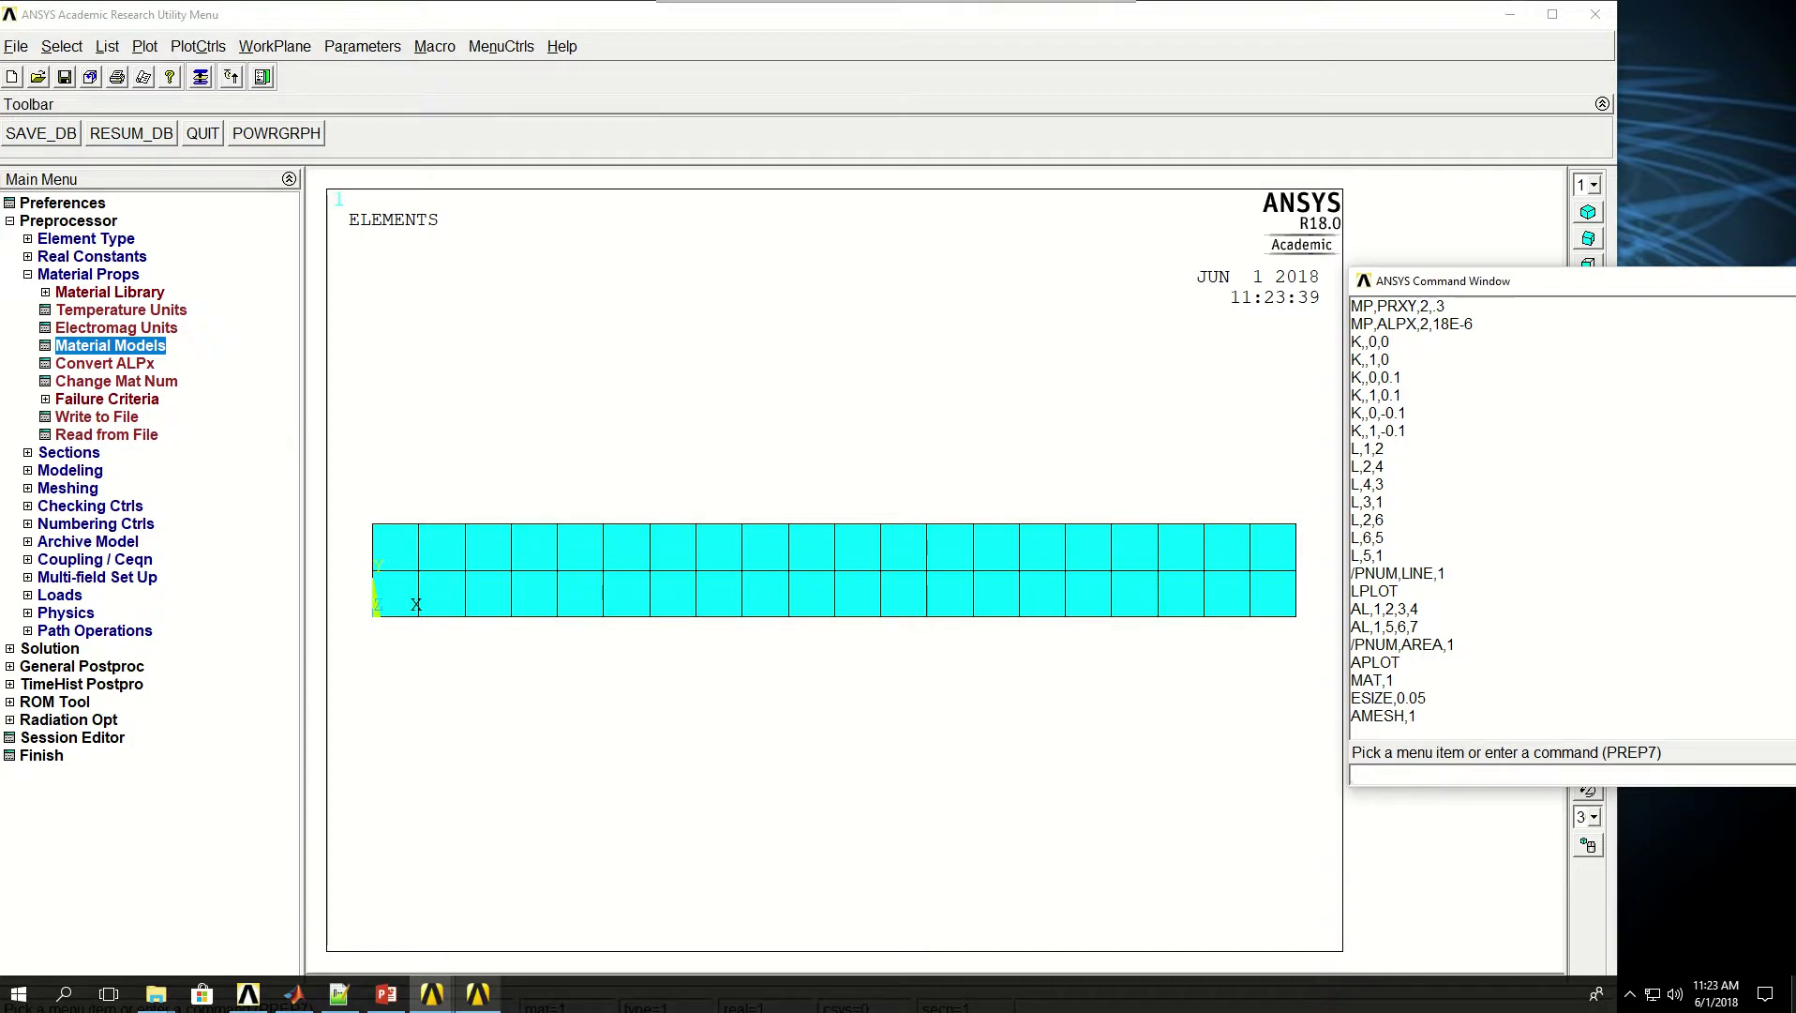
# Make material 2 active and enter AMESH,2 for the second area
pyautogui.write('MA')
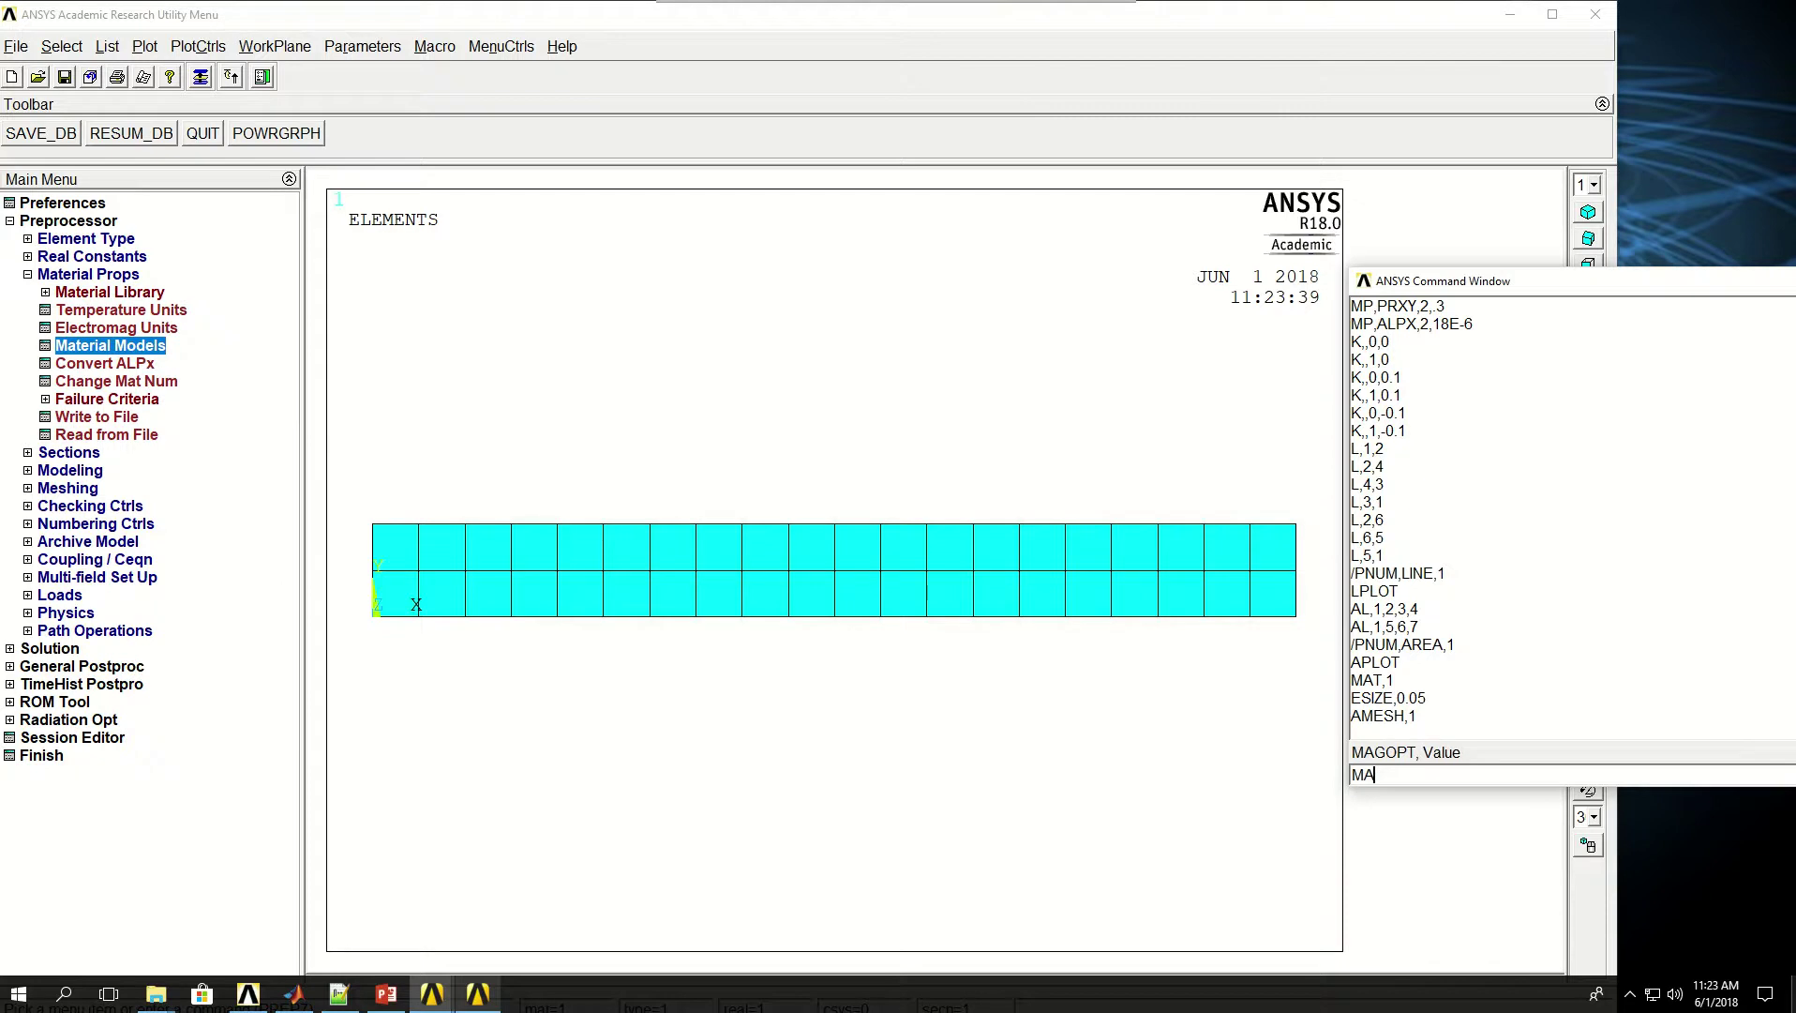
pyautogui.write('T,2')
pyautogui.press('Return')
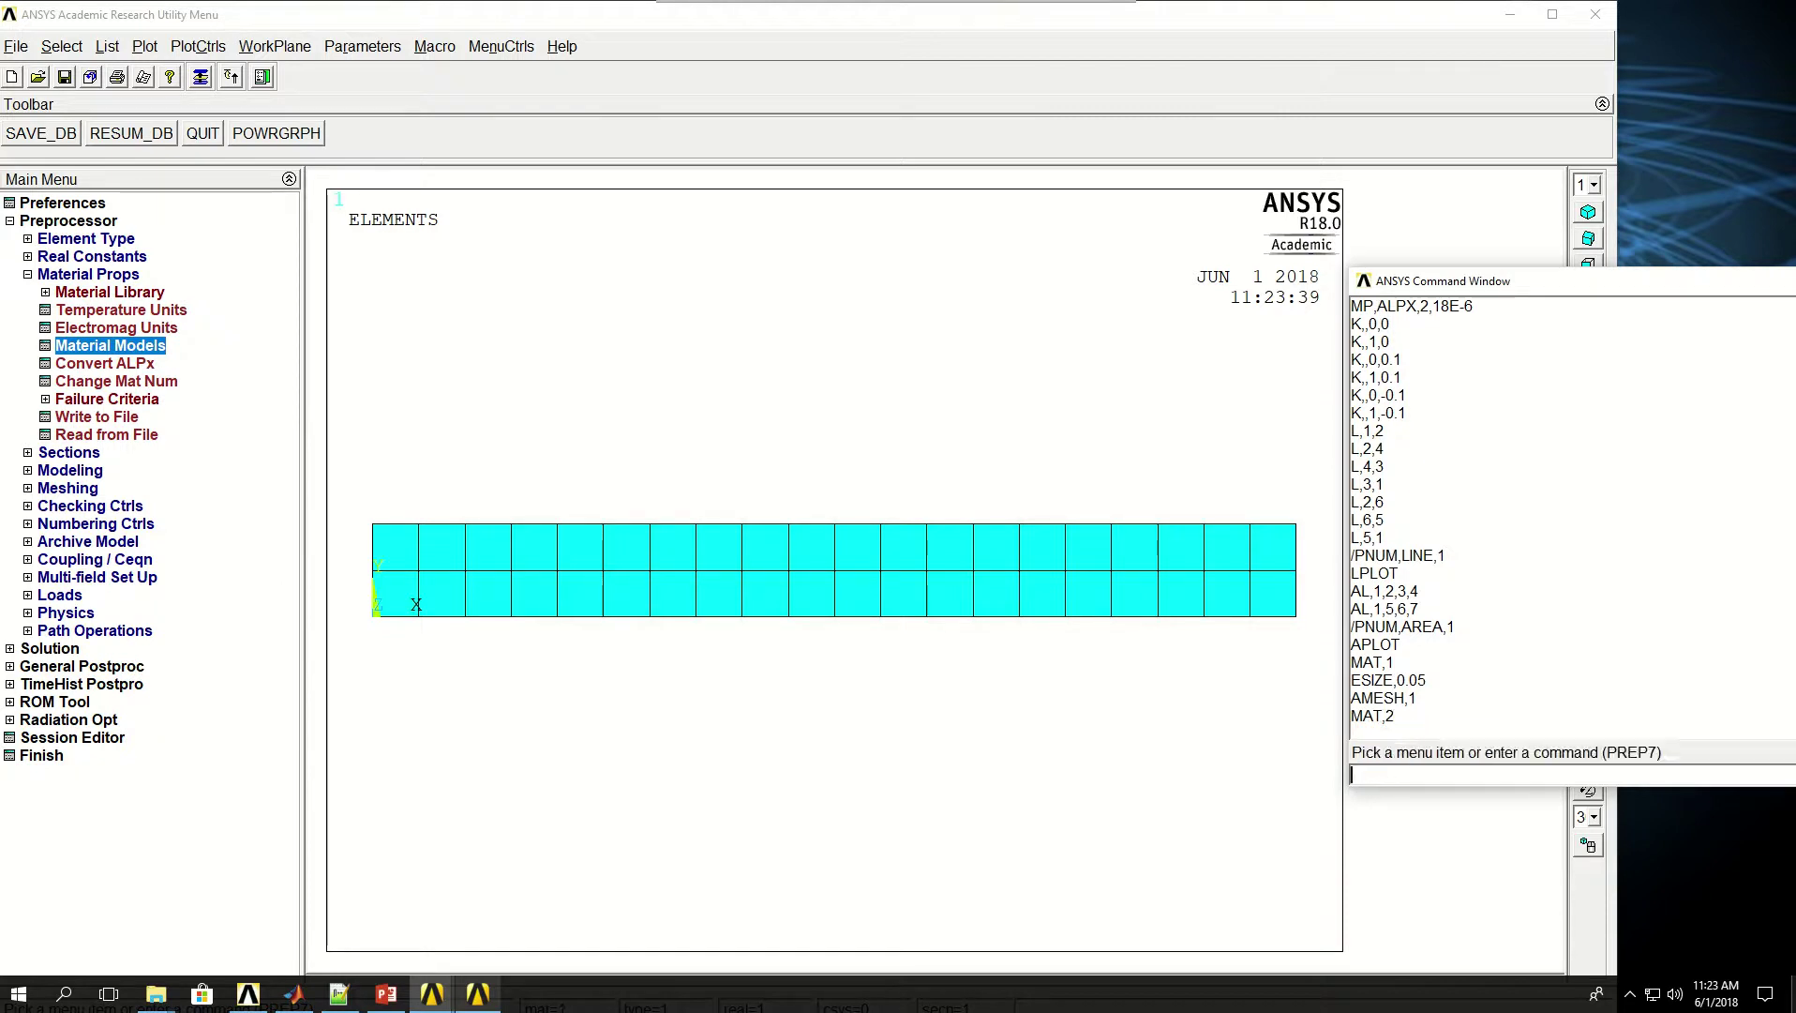
pyautogui.write('AMESH')
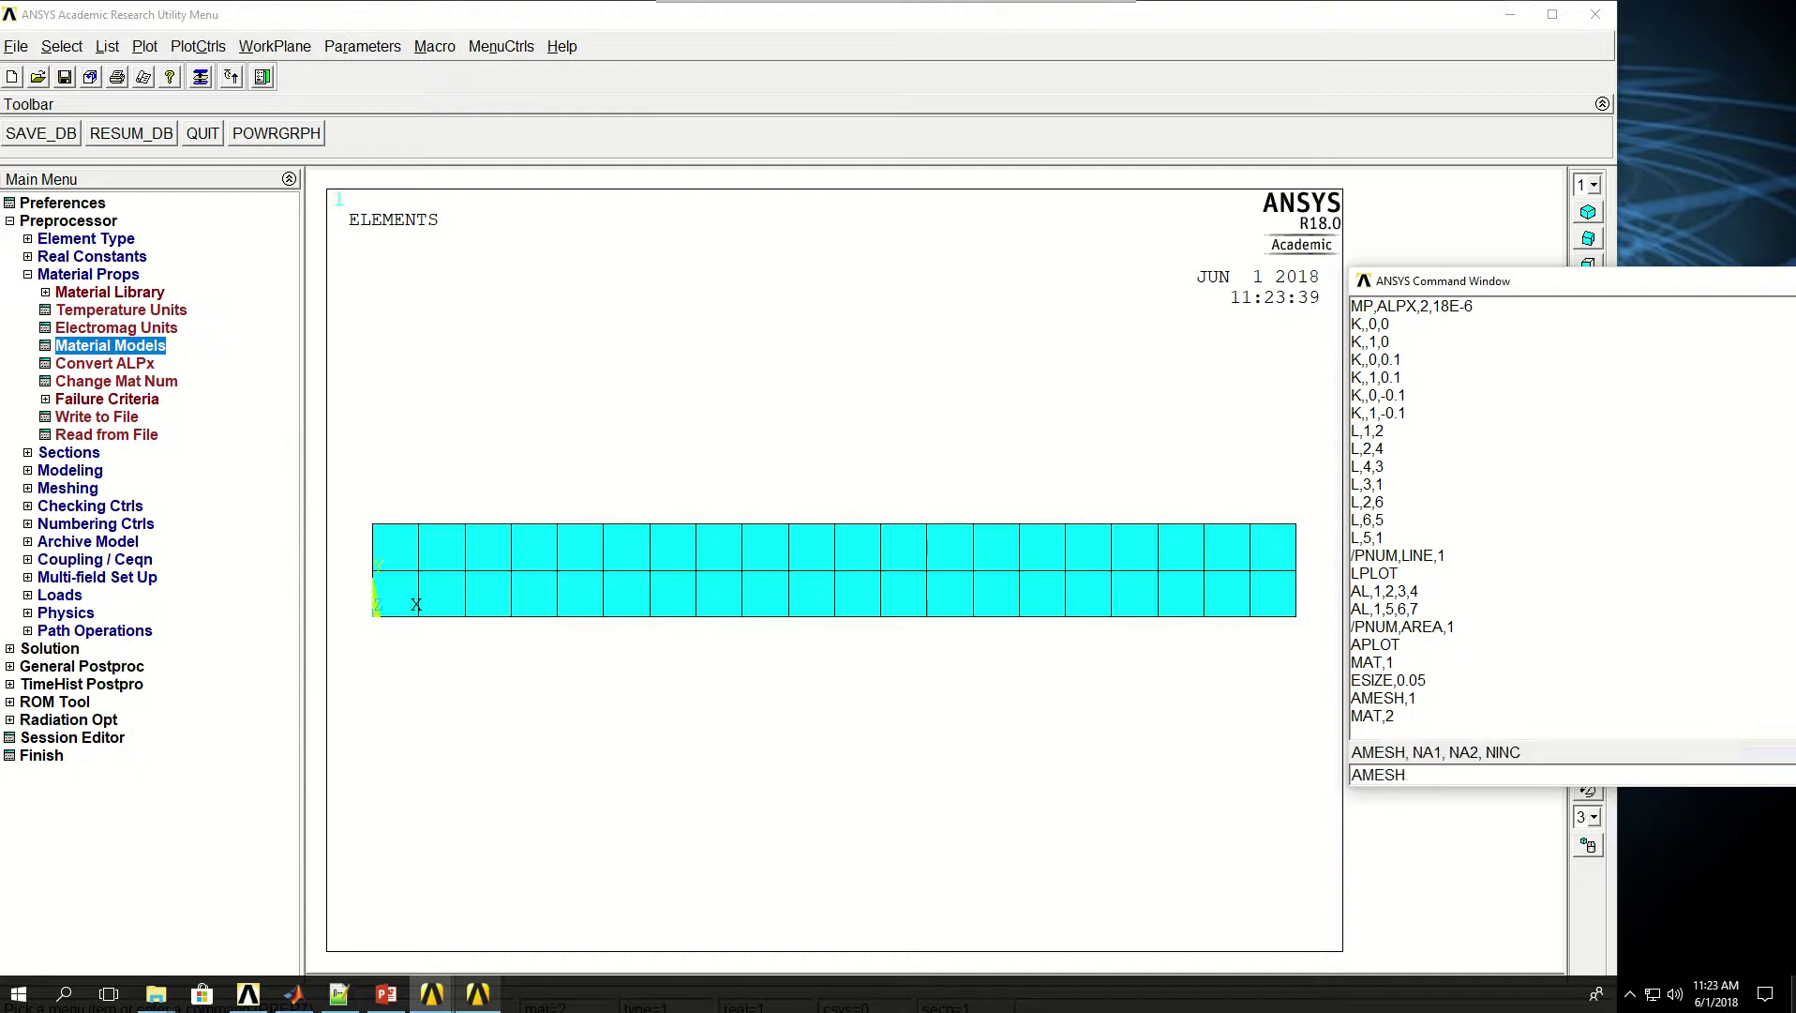
pyautogui.write(',2')
# Mesh area 2 and set element numbering to material numbers shown as colours only
pyautogui.press('Return')
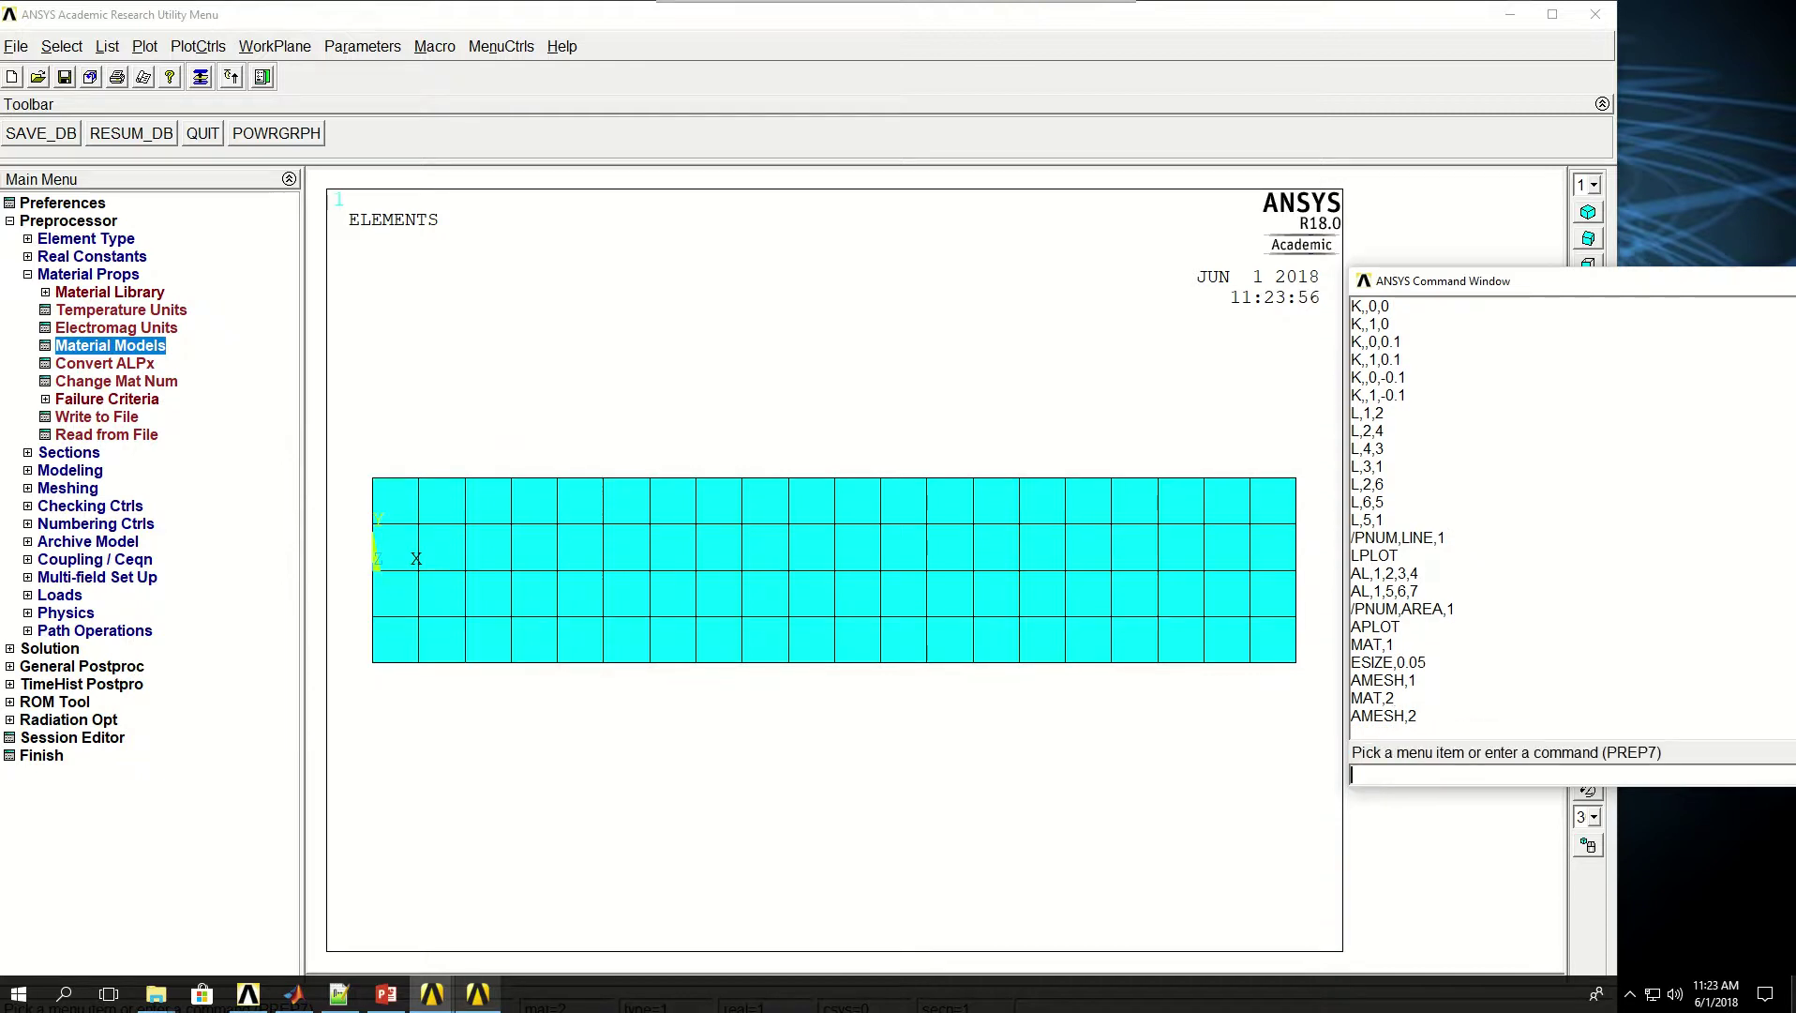
pyautogui.click(206, 47)
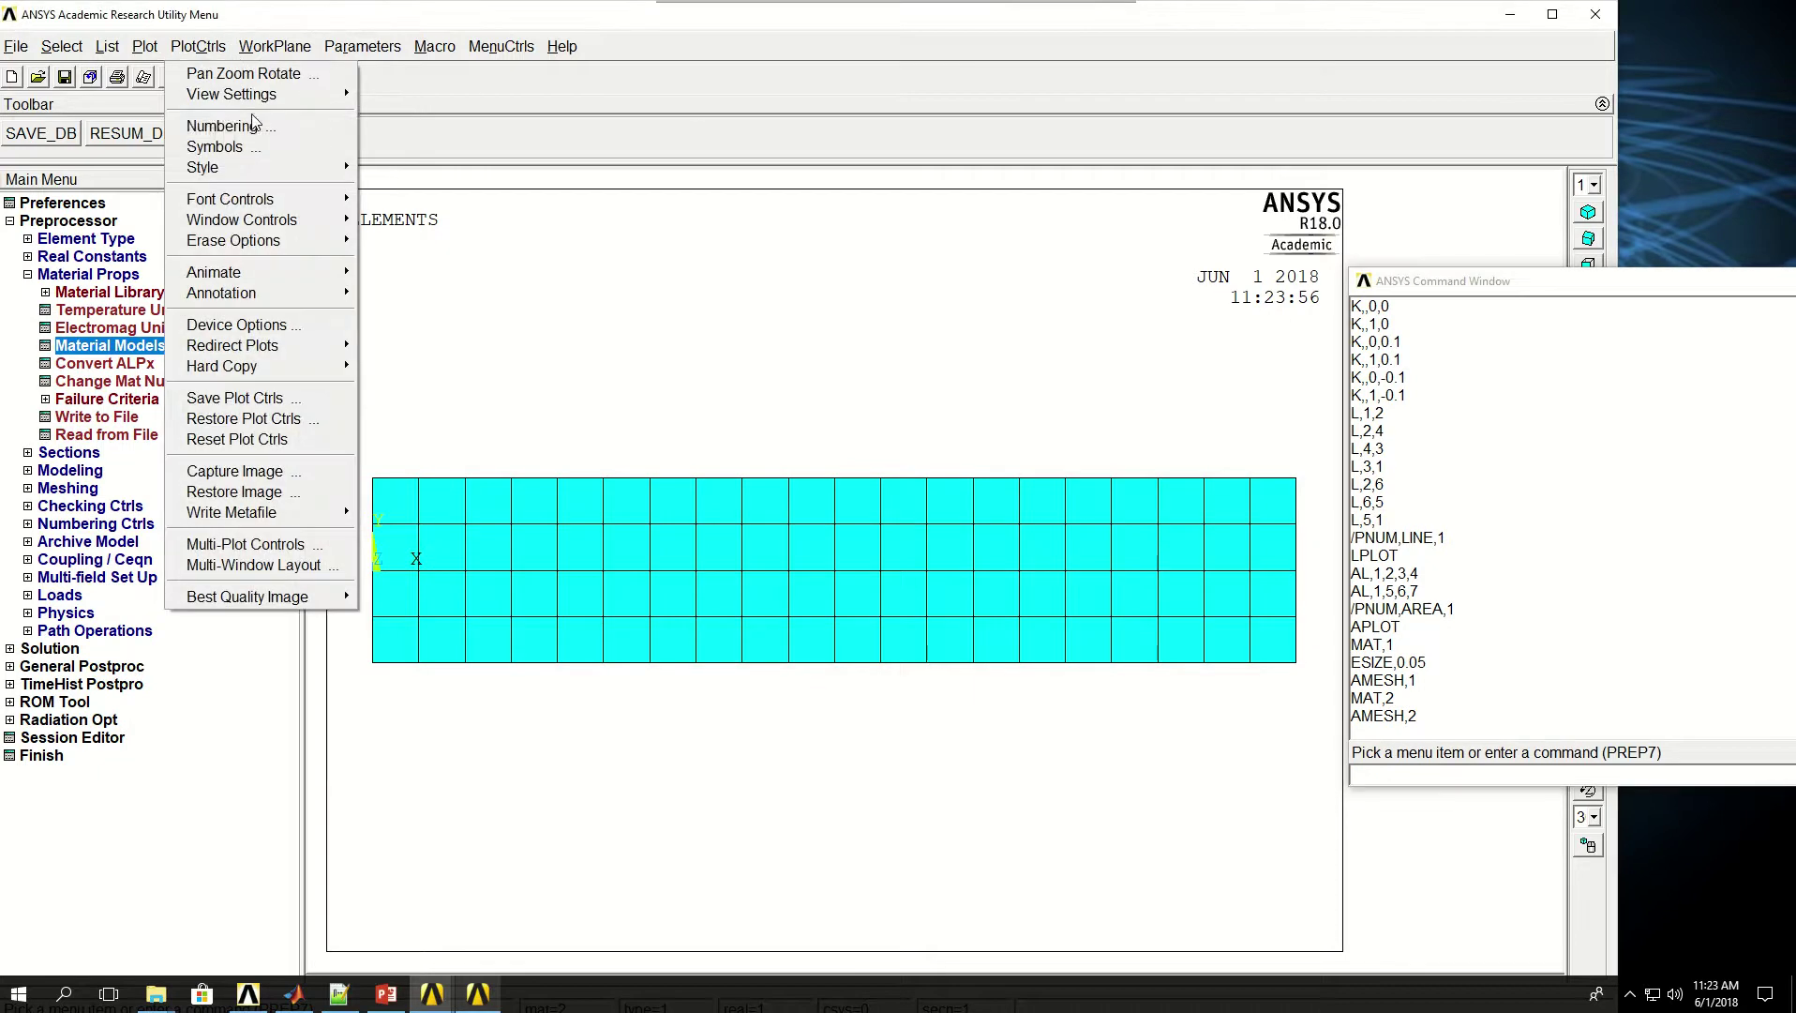
pyautogui.click(222, 125)
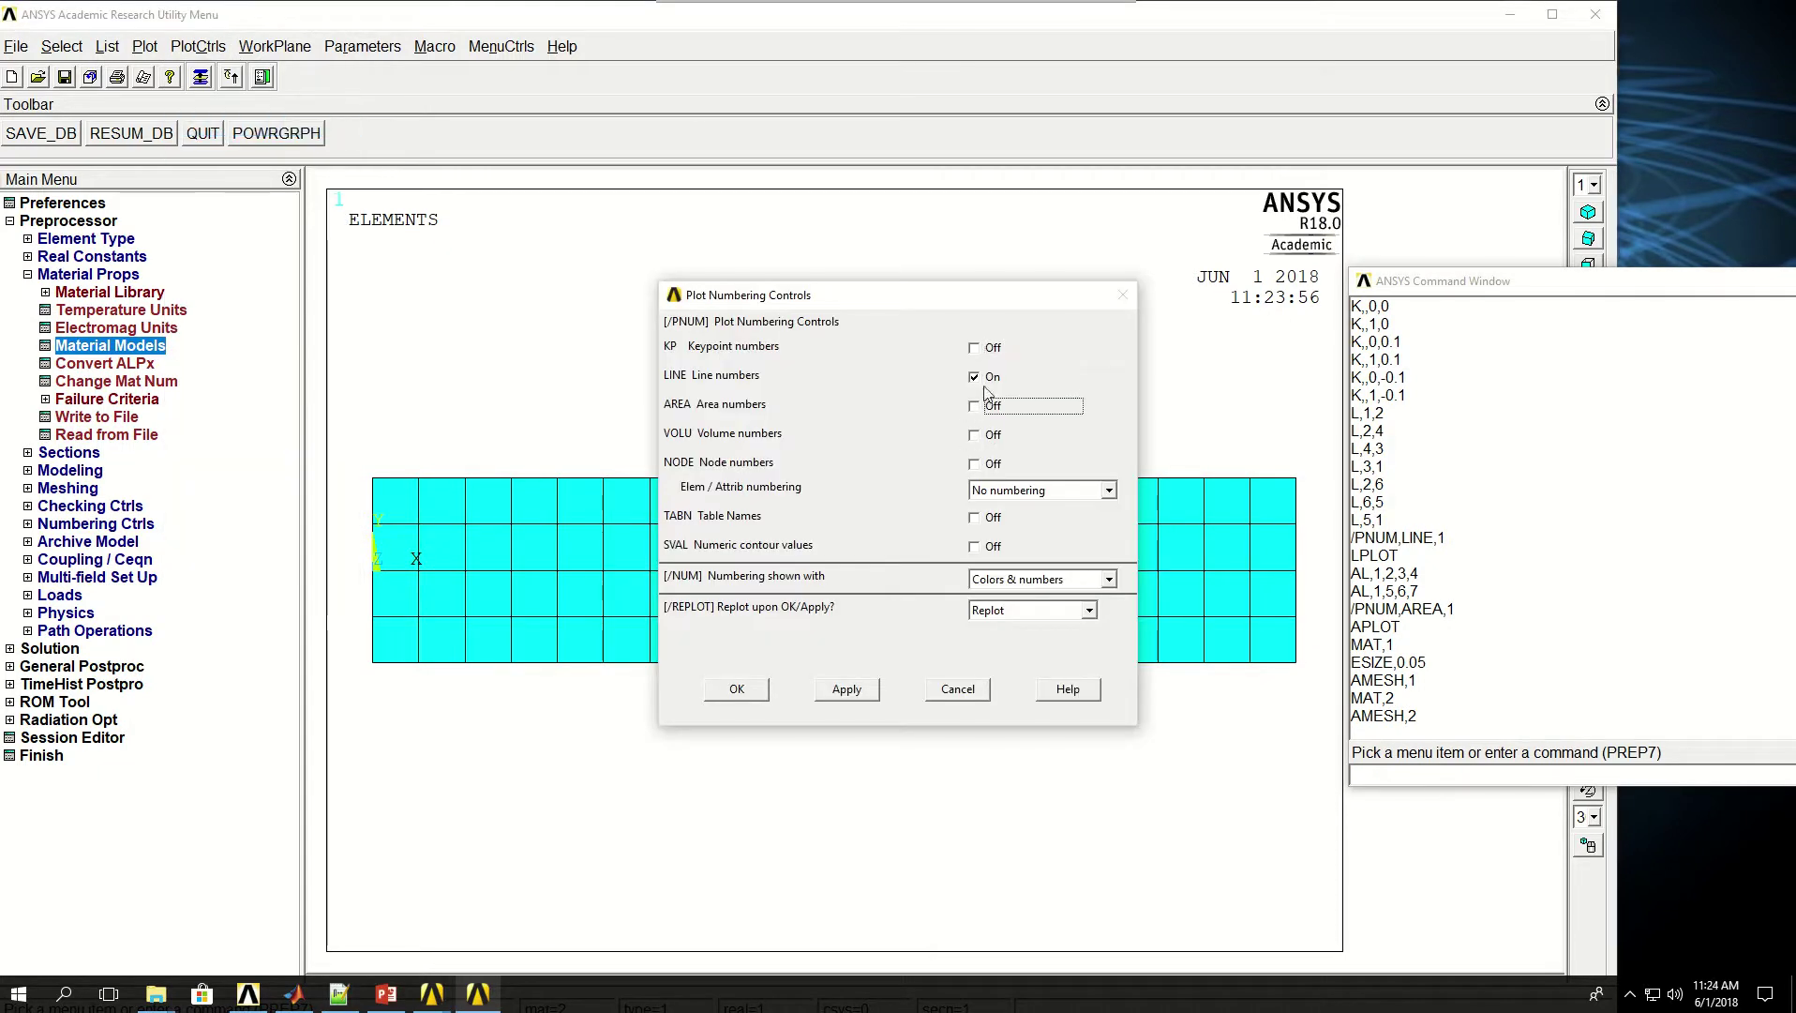
pyautogui.click(1006, 583)
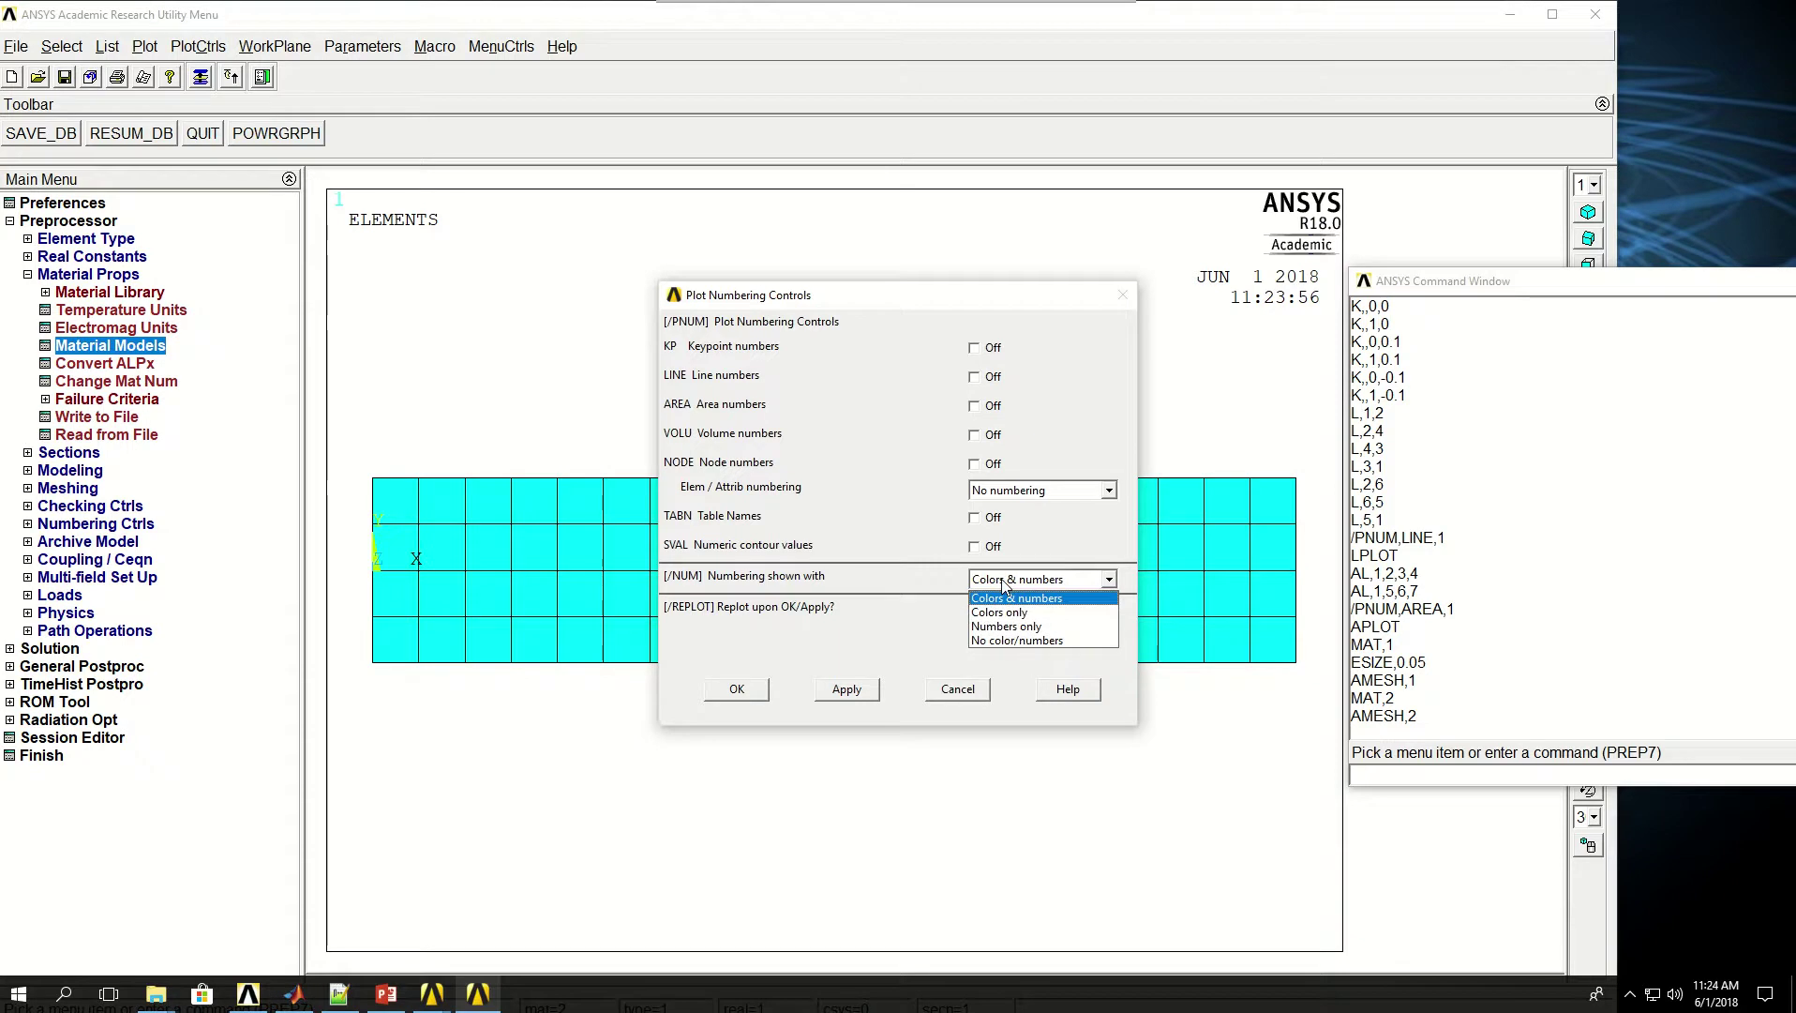
pyautogui.click(1053, 500)
pyautogui.click(1054, 500)
pyautogui.click(1027, 533)
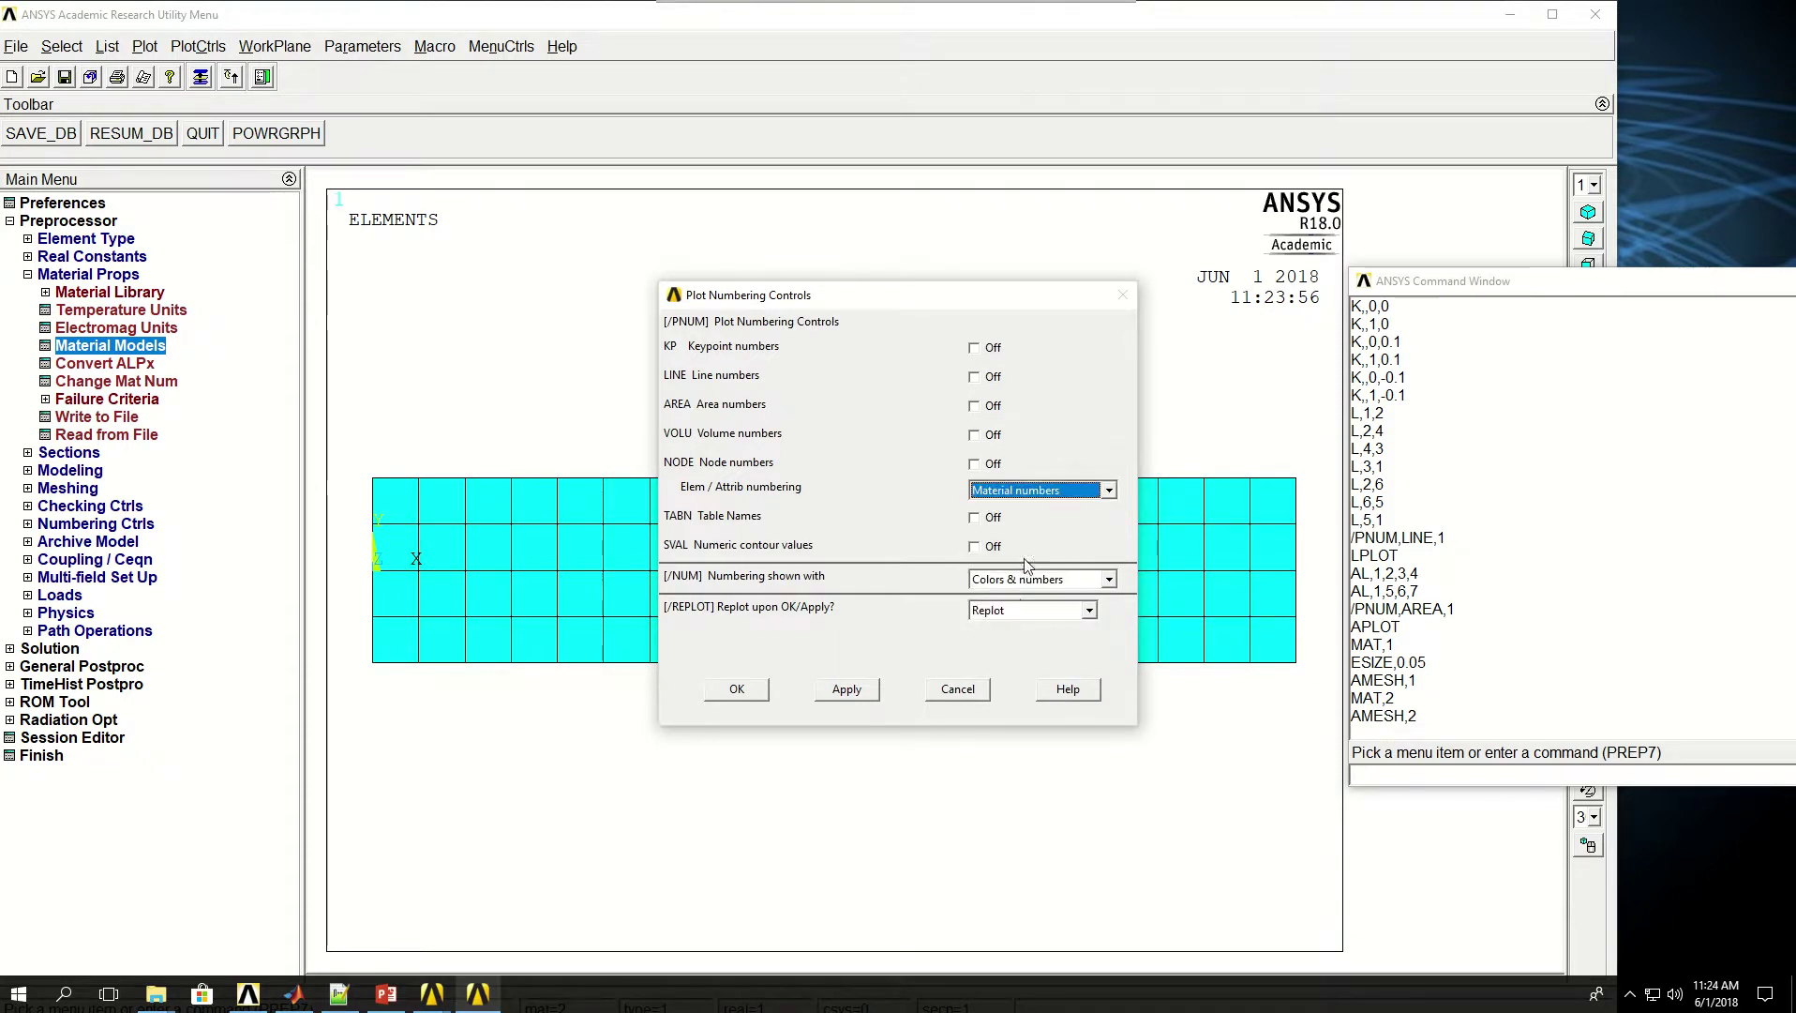
pyautogui.click(1022, 583)
pyautogui.click(1003, 609)
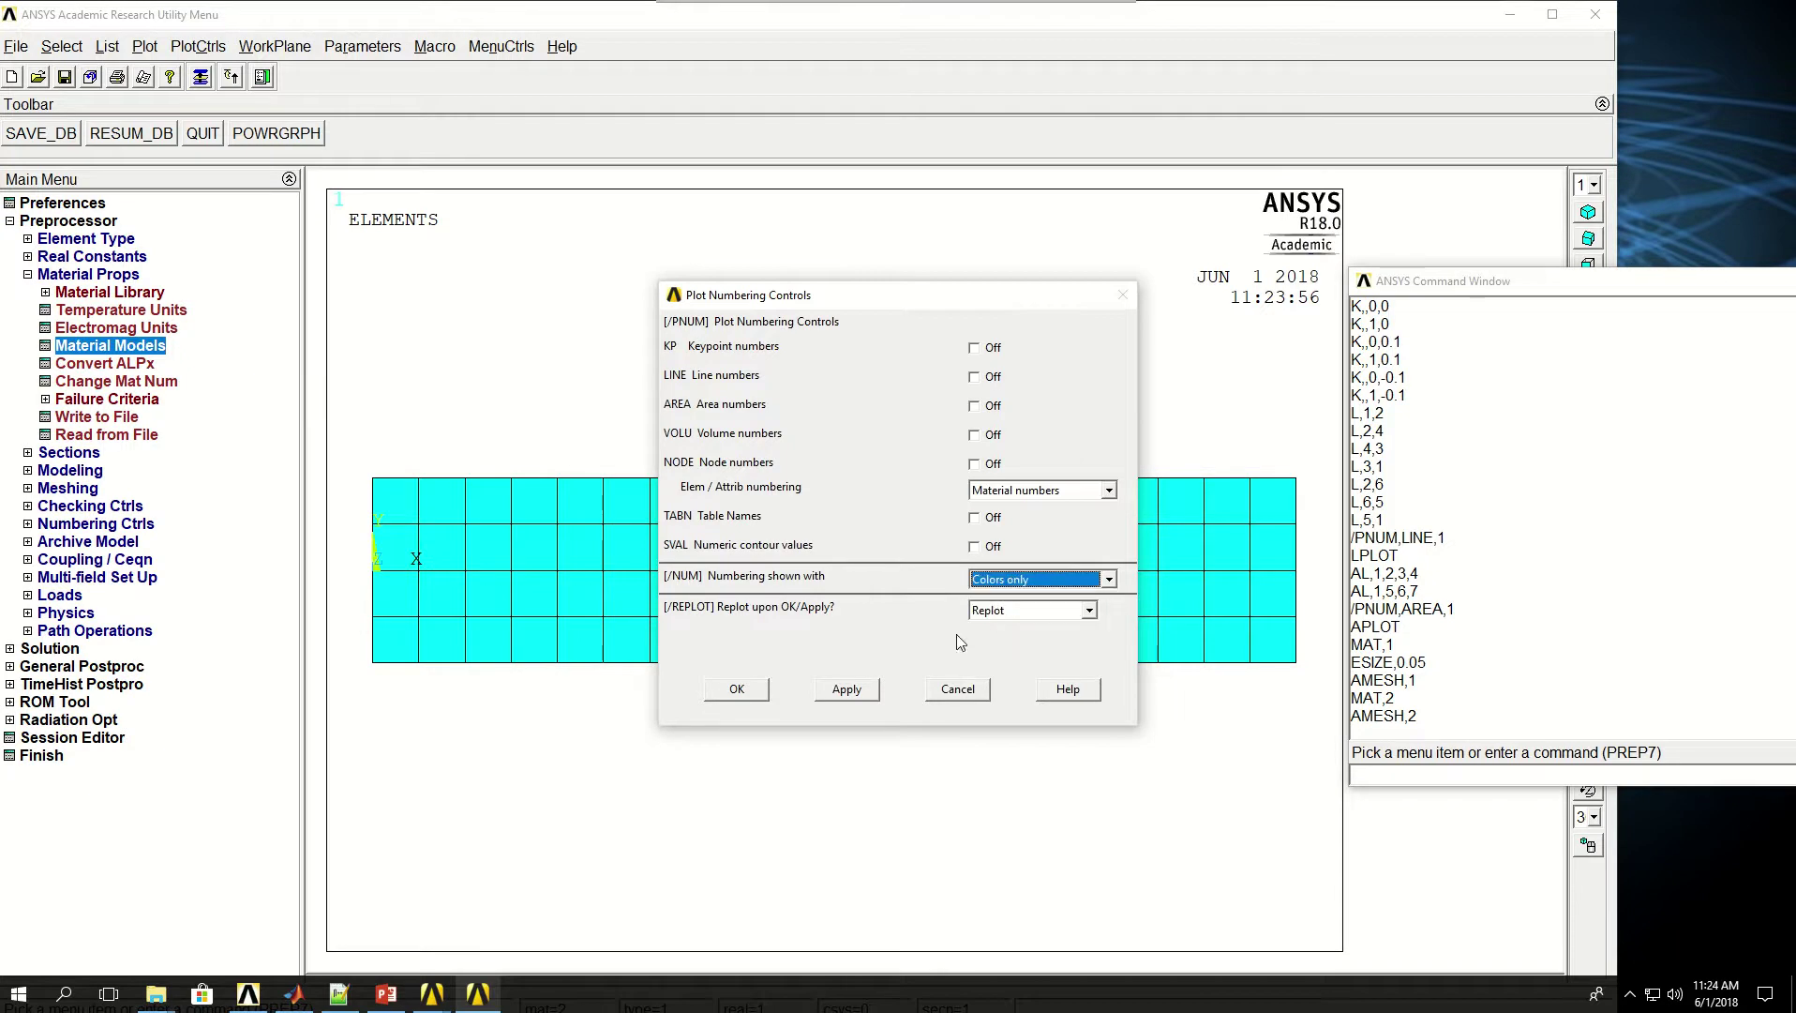
pyautogui.click(738, 690)
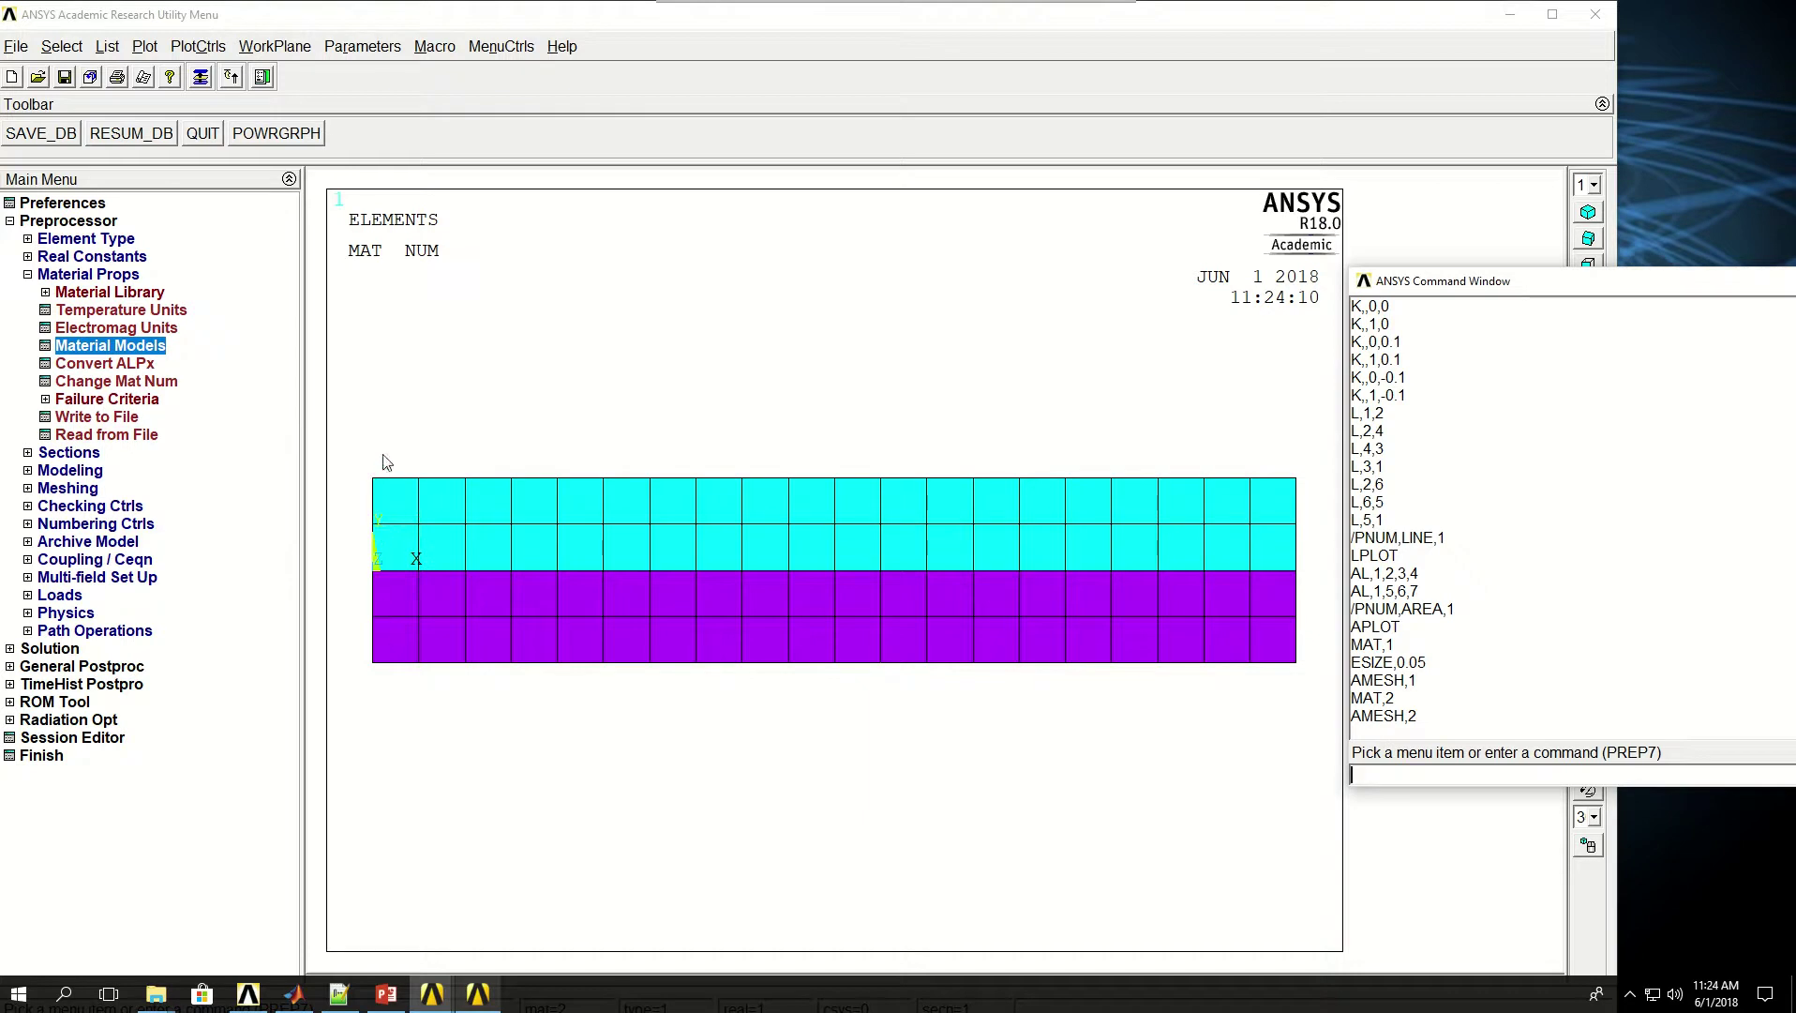
# Select the nodes at x = 0 with NSEL,S,LOC,X,0 and plot them
pyautogui.click(1379, 772)
pyautogui.write('NSEL,S,')
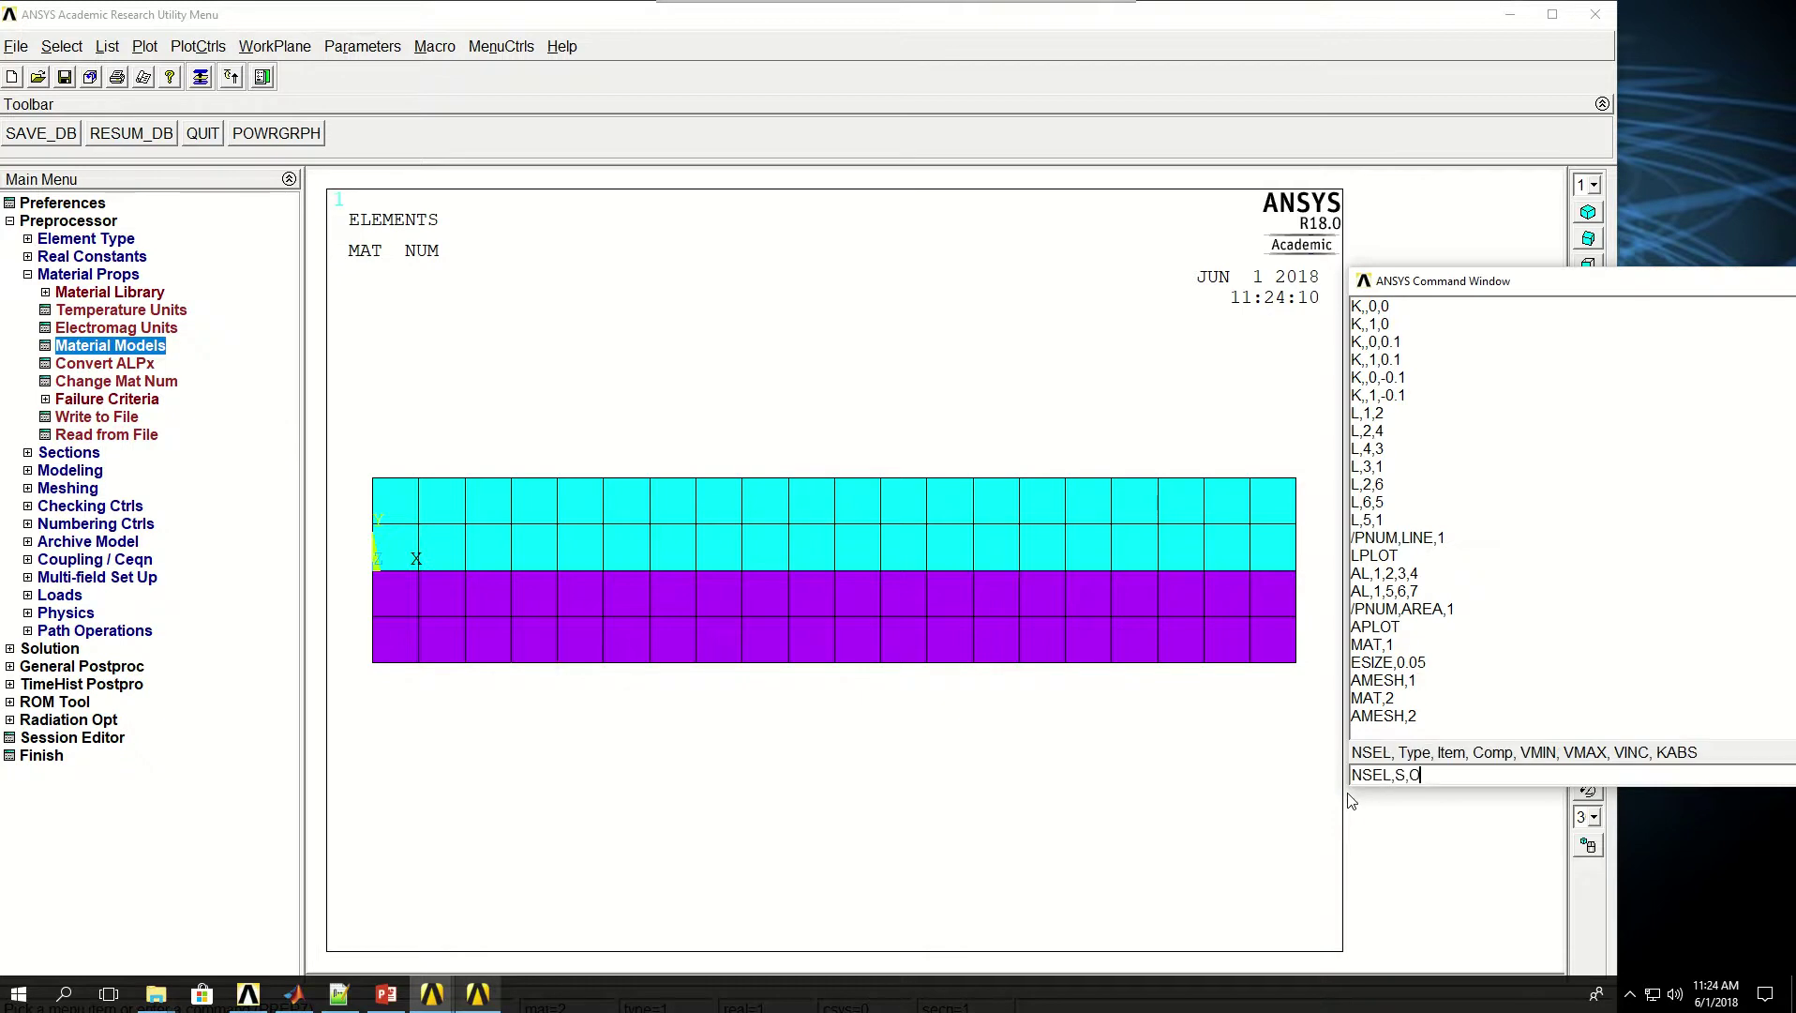
pyautogui.write('LOC,X,0')
pyautogui.press('Return')
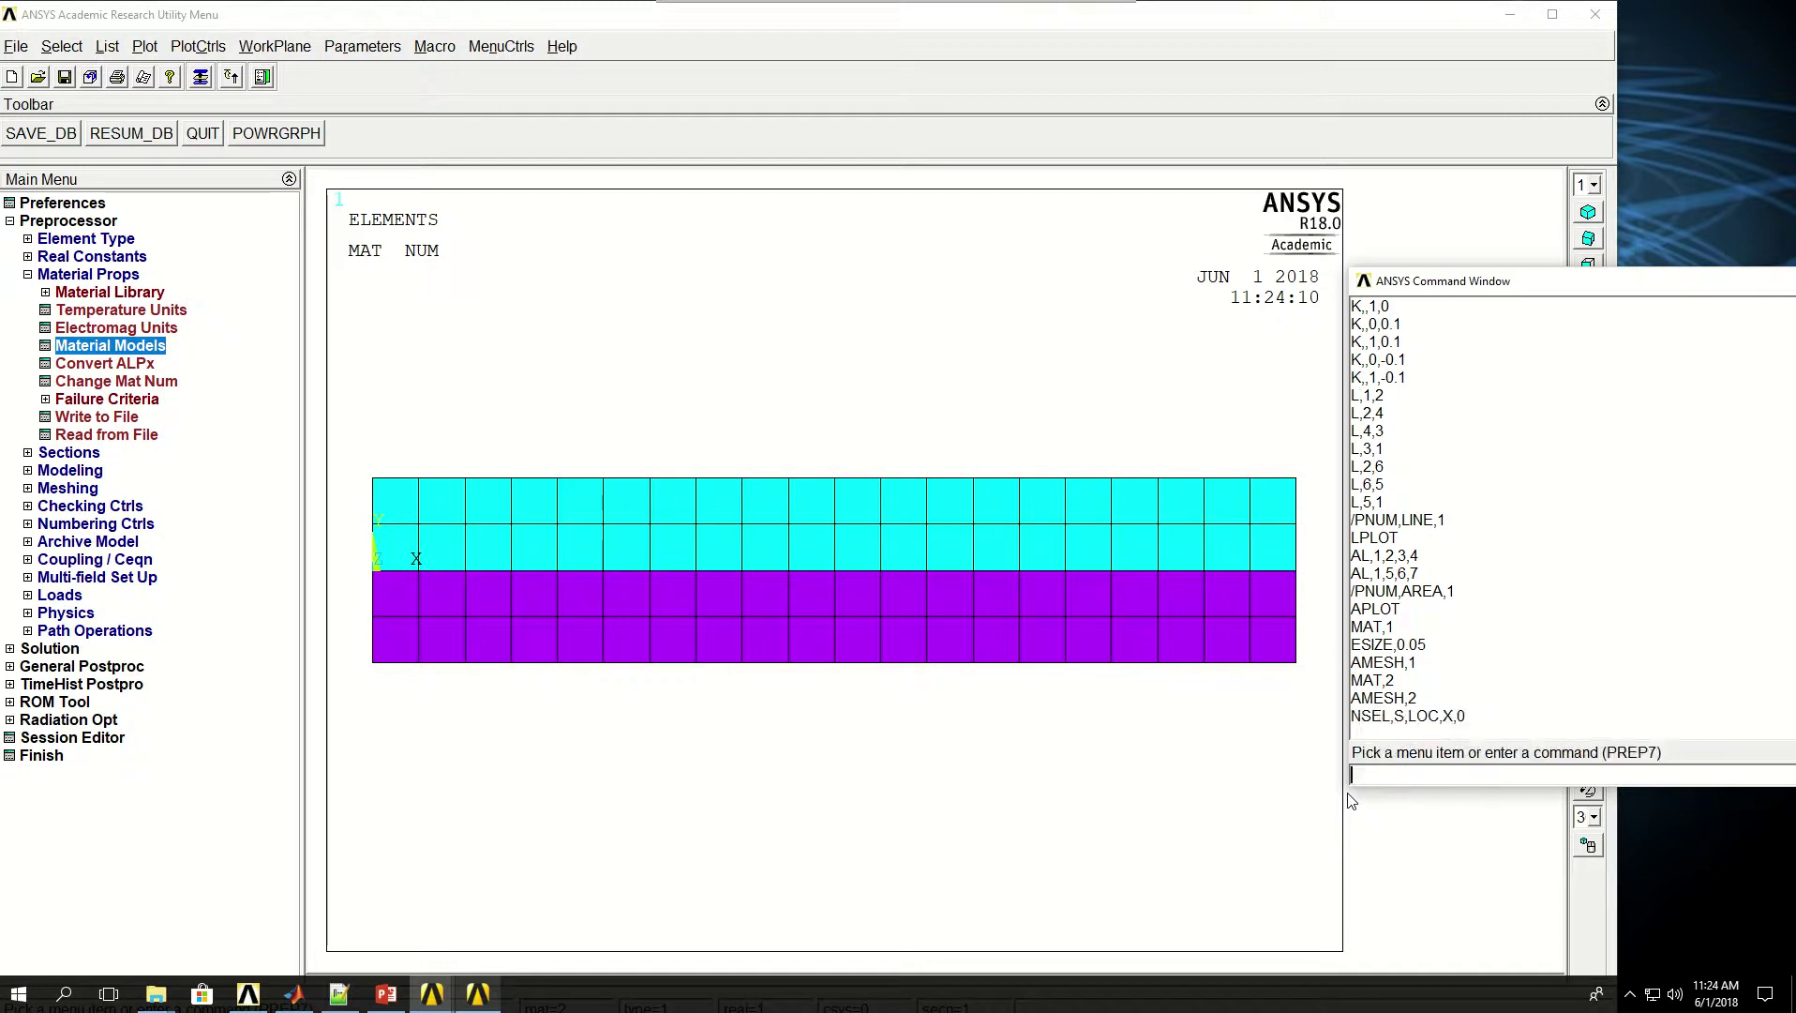
pyautogui.write('NPLOT')
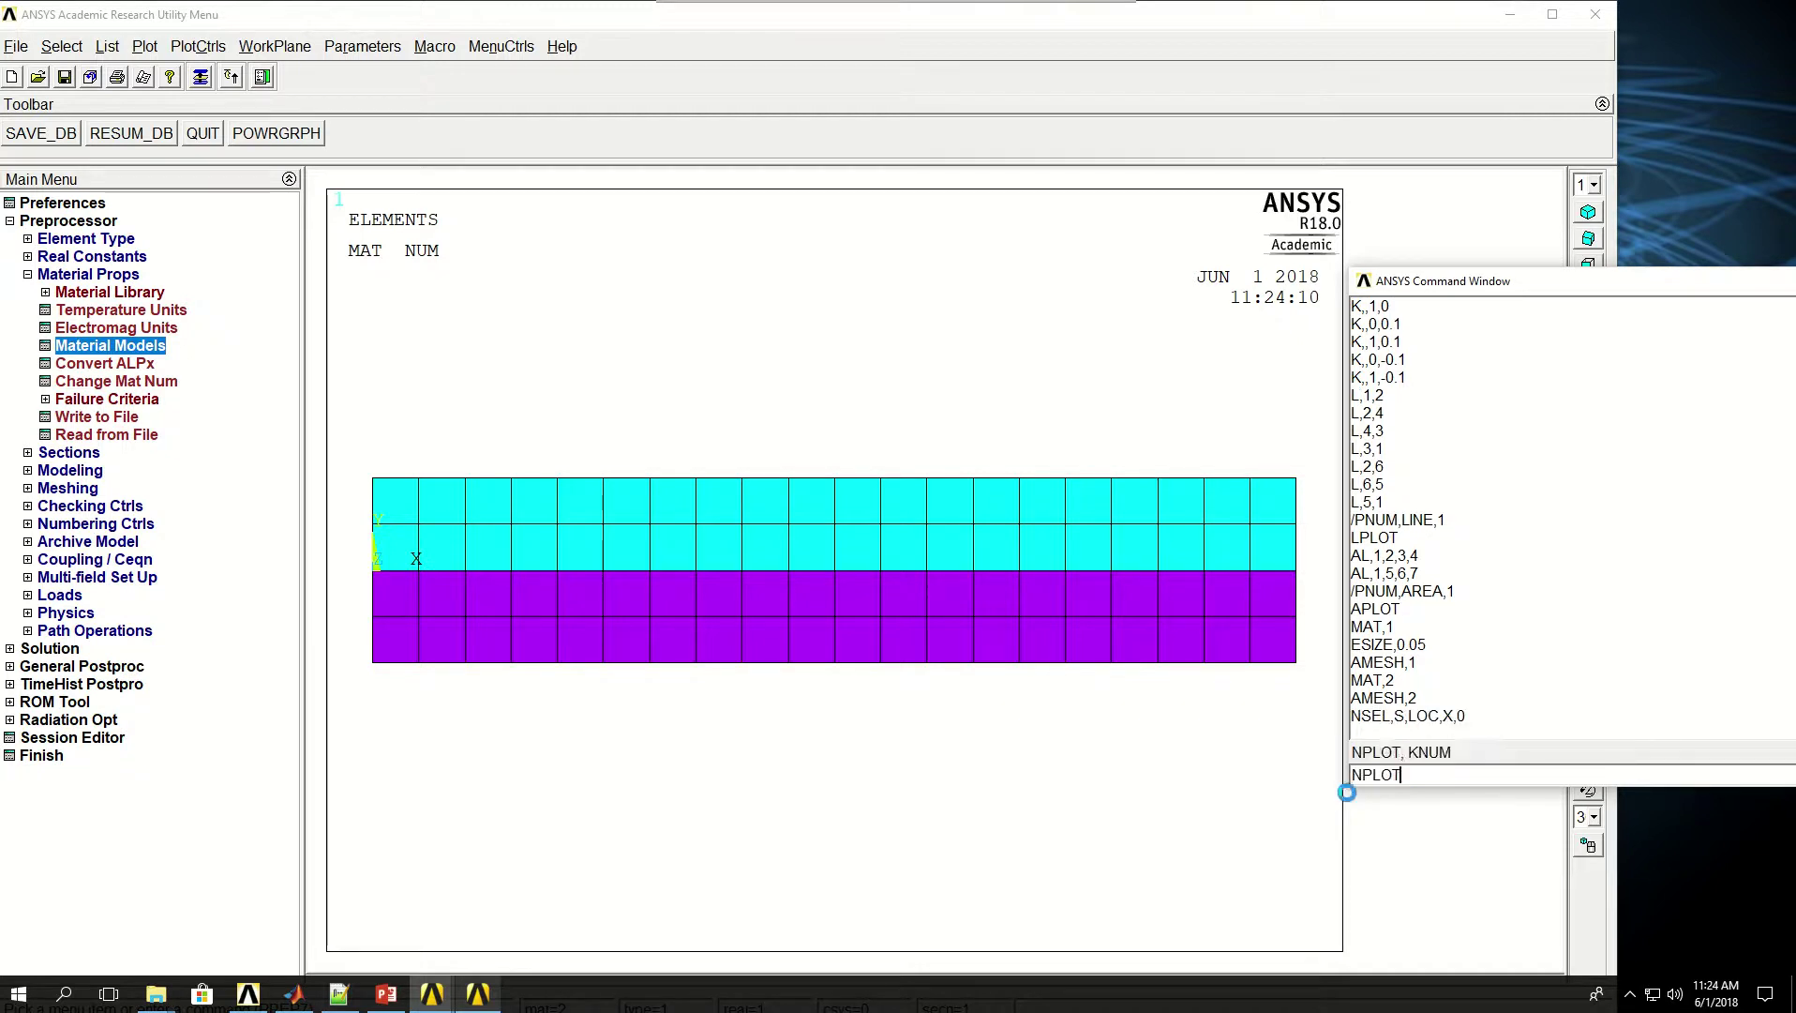
pyautogui.press('Return')
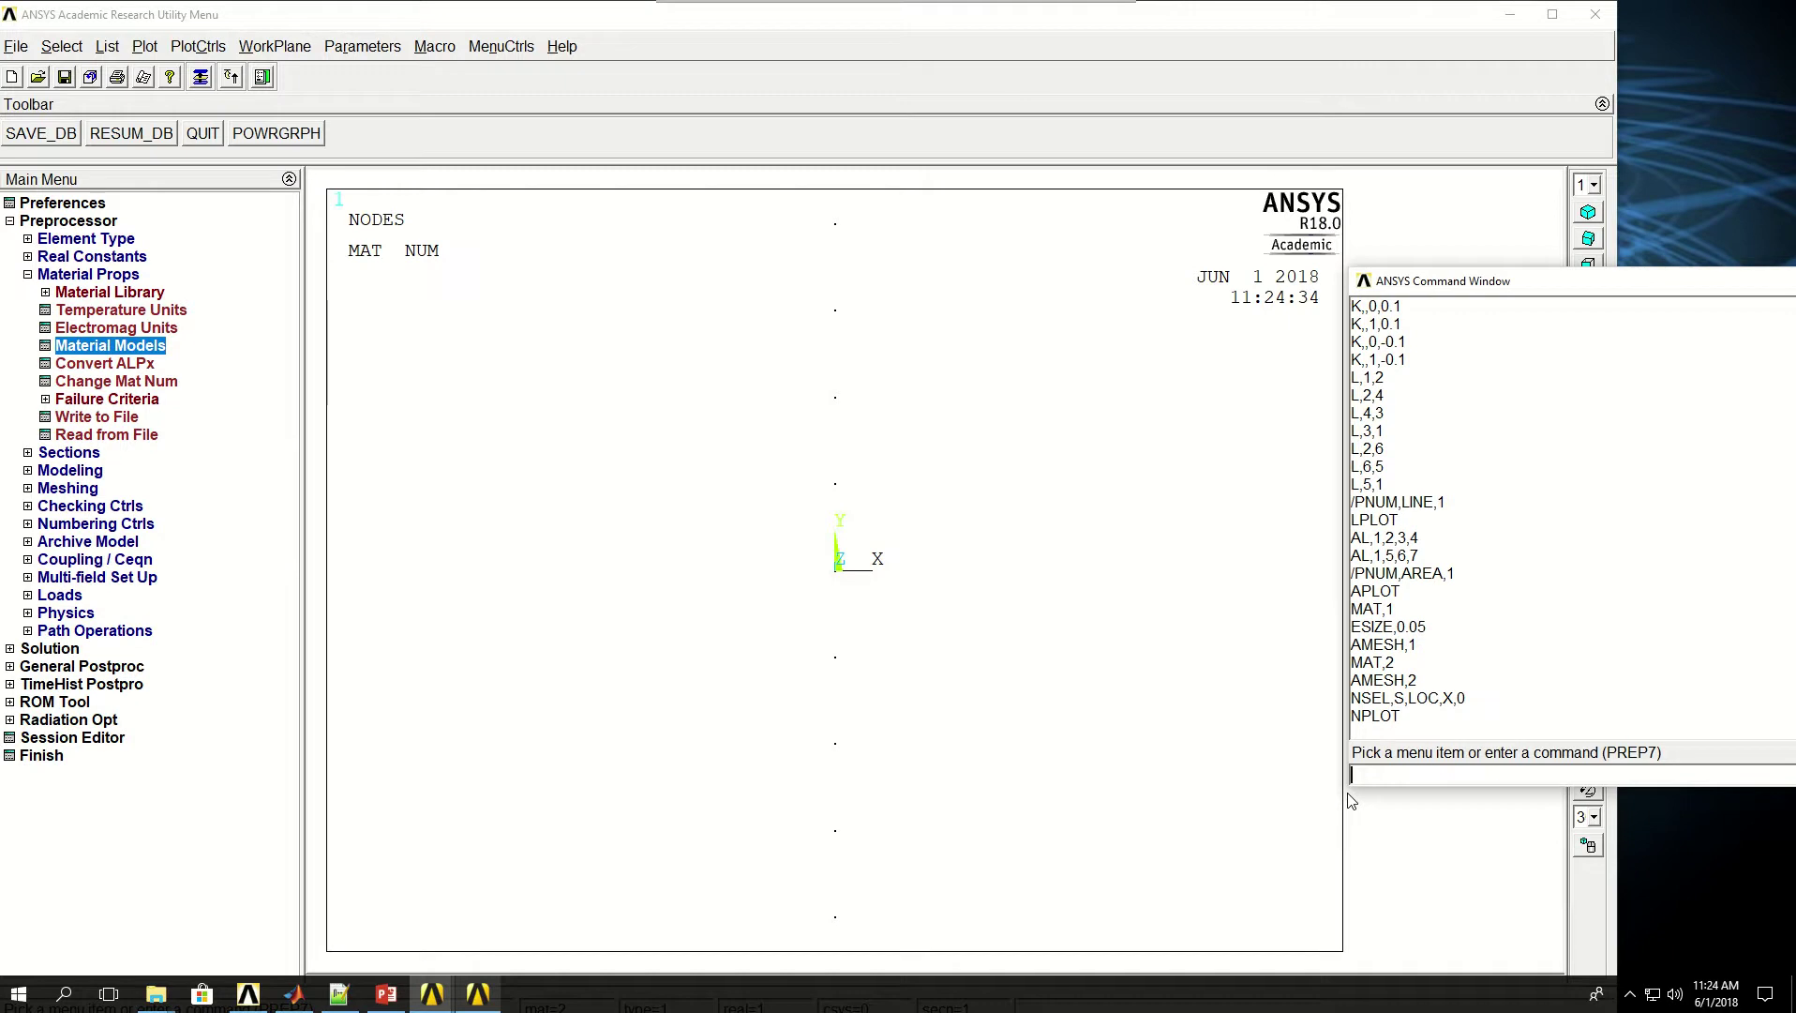
# Fix all degrees of freedom at those nodes, reselect everything, and replot the elements
pyautogui.write('D,')
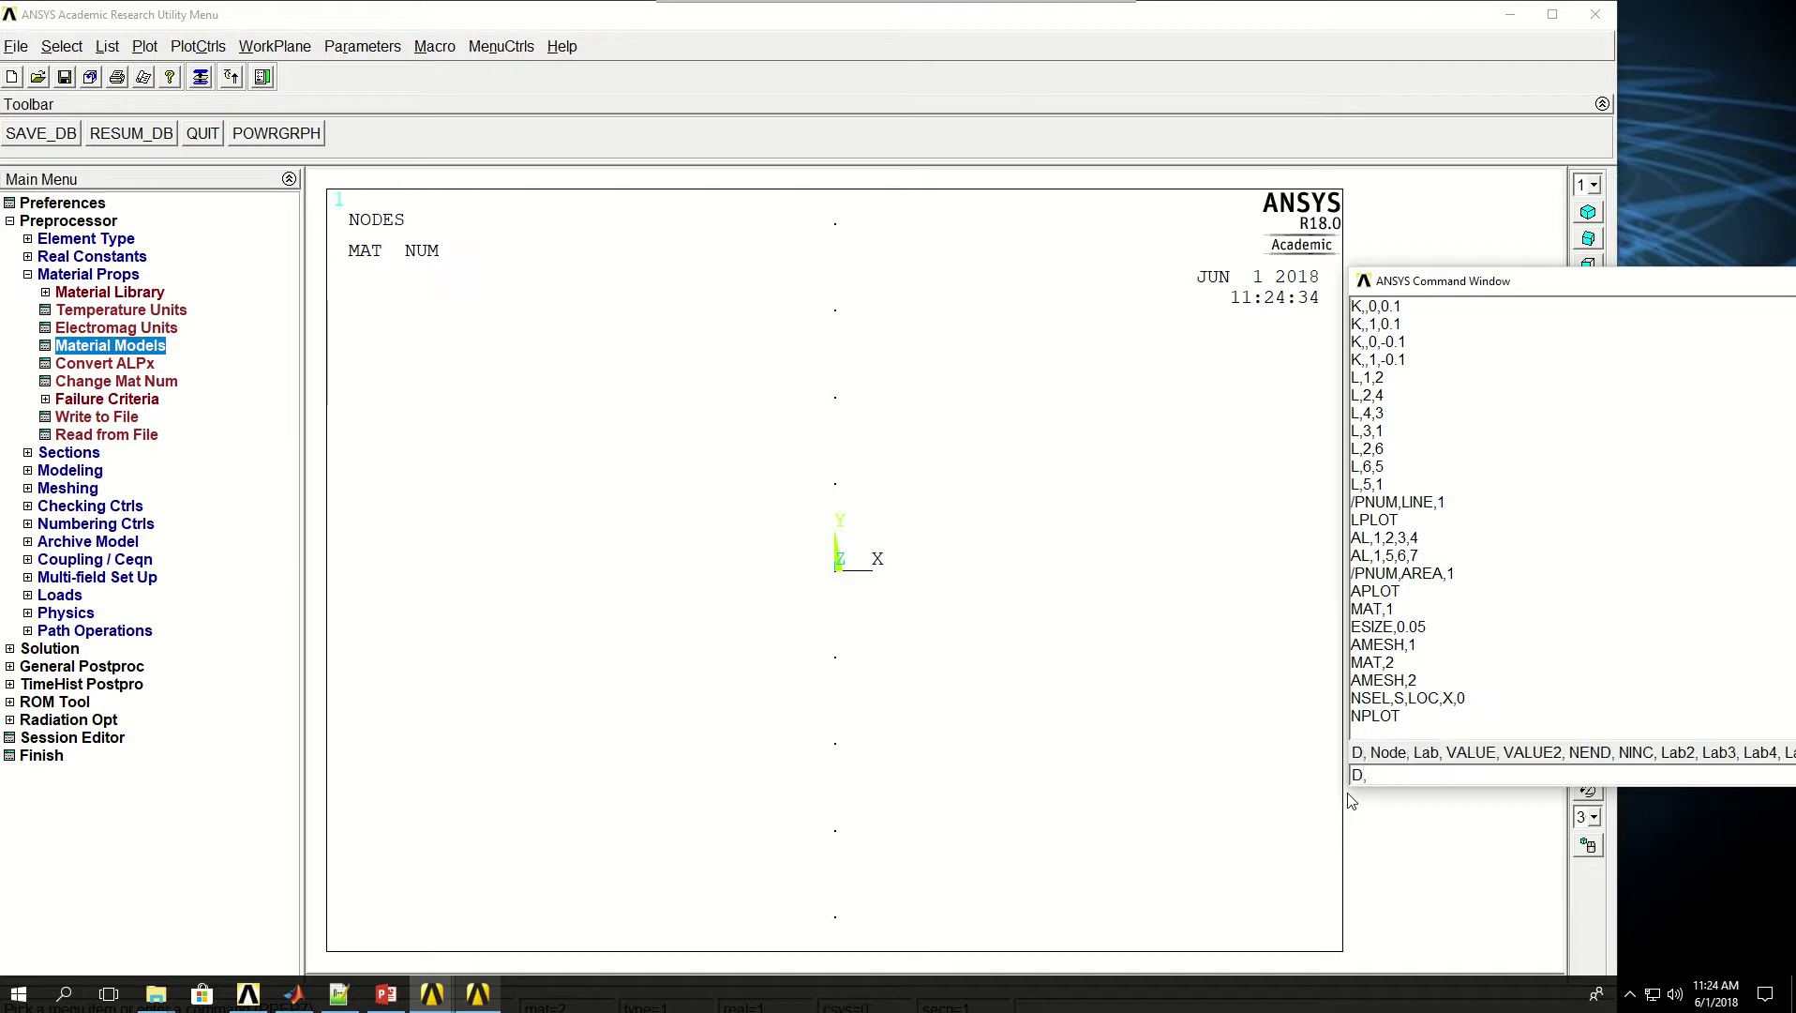
pyautogui.write('ALL,ALL,0')
pyautogui.press('Return')
pyautogui.write('ALLS')
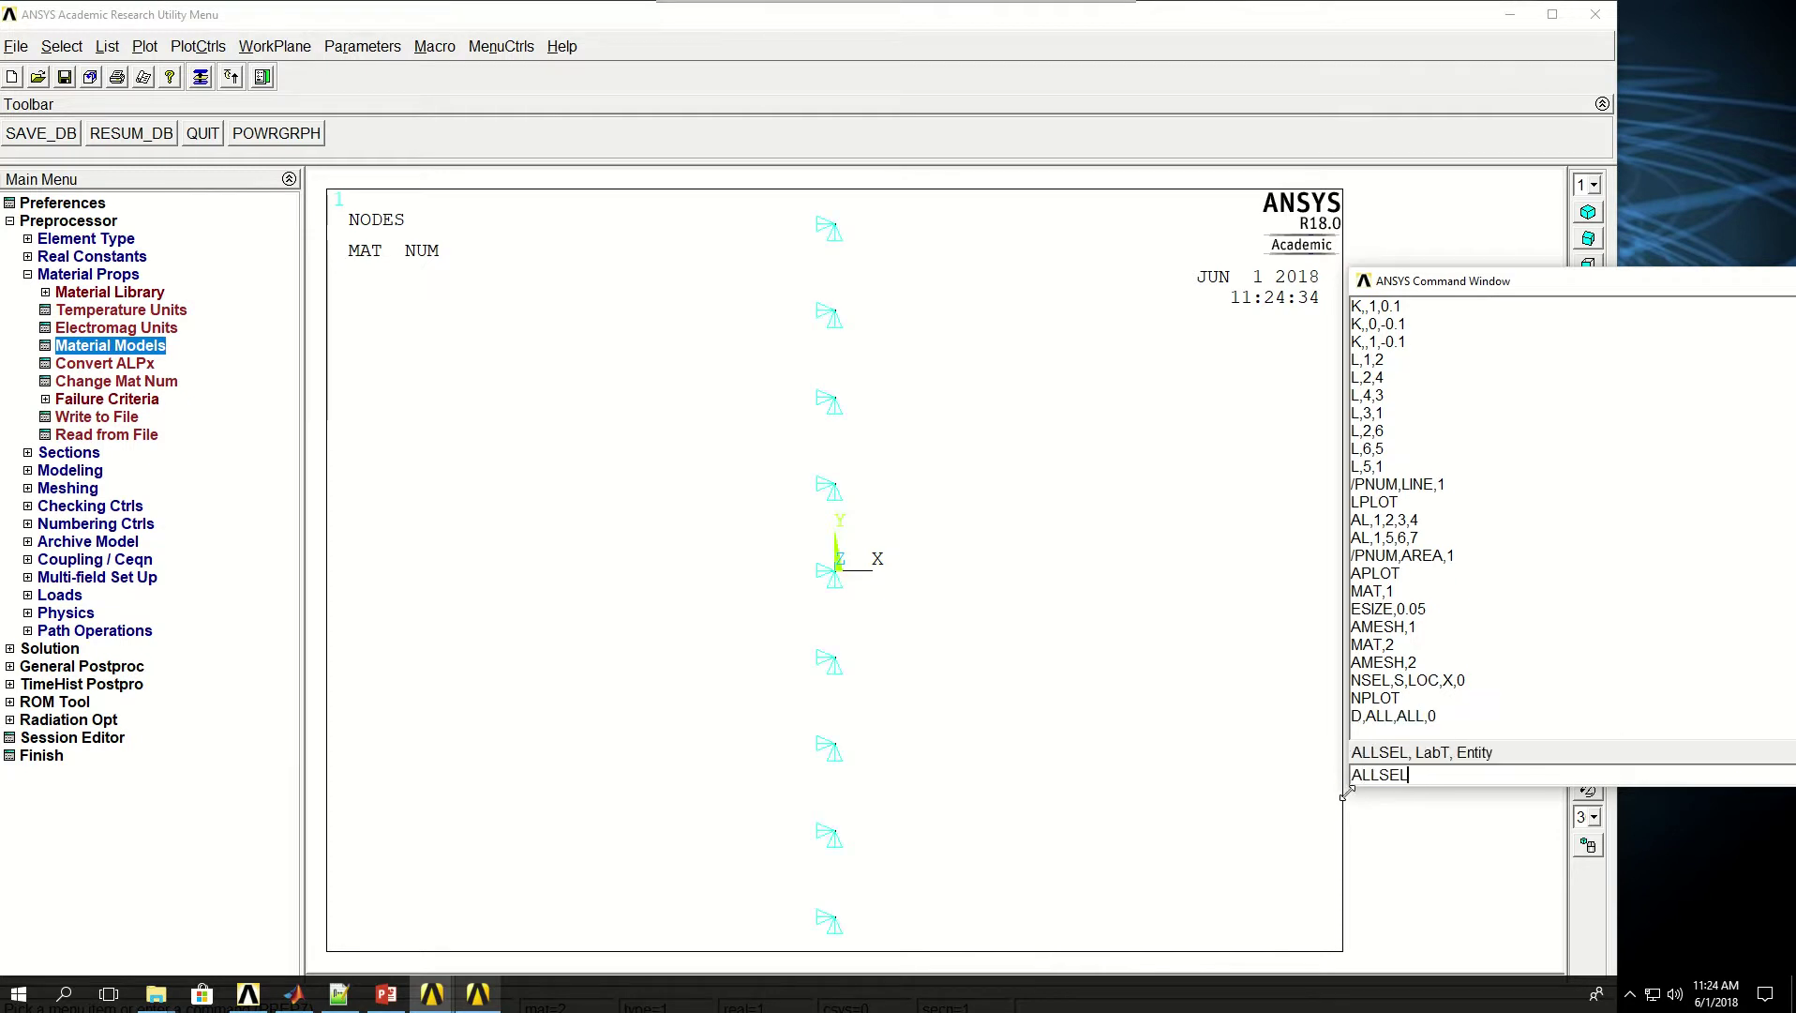
pyautogui.write('EL')
pyautogui.press('Return')
pyautogui.write('EPLOT')
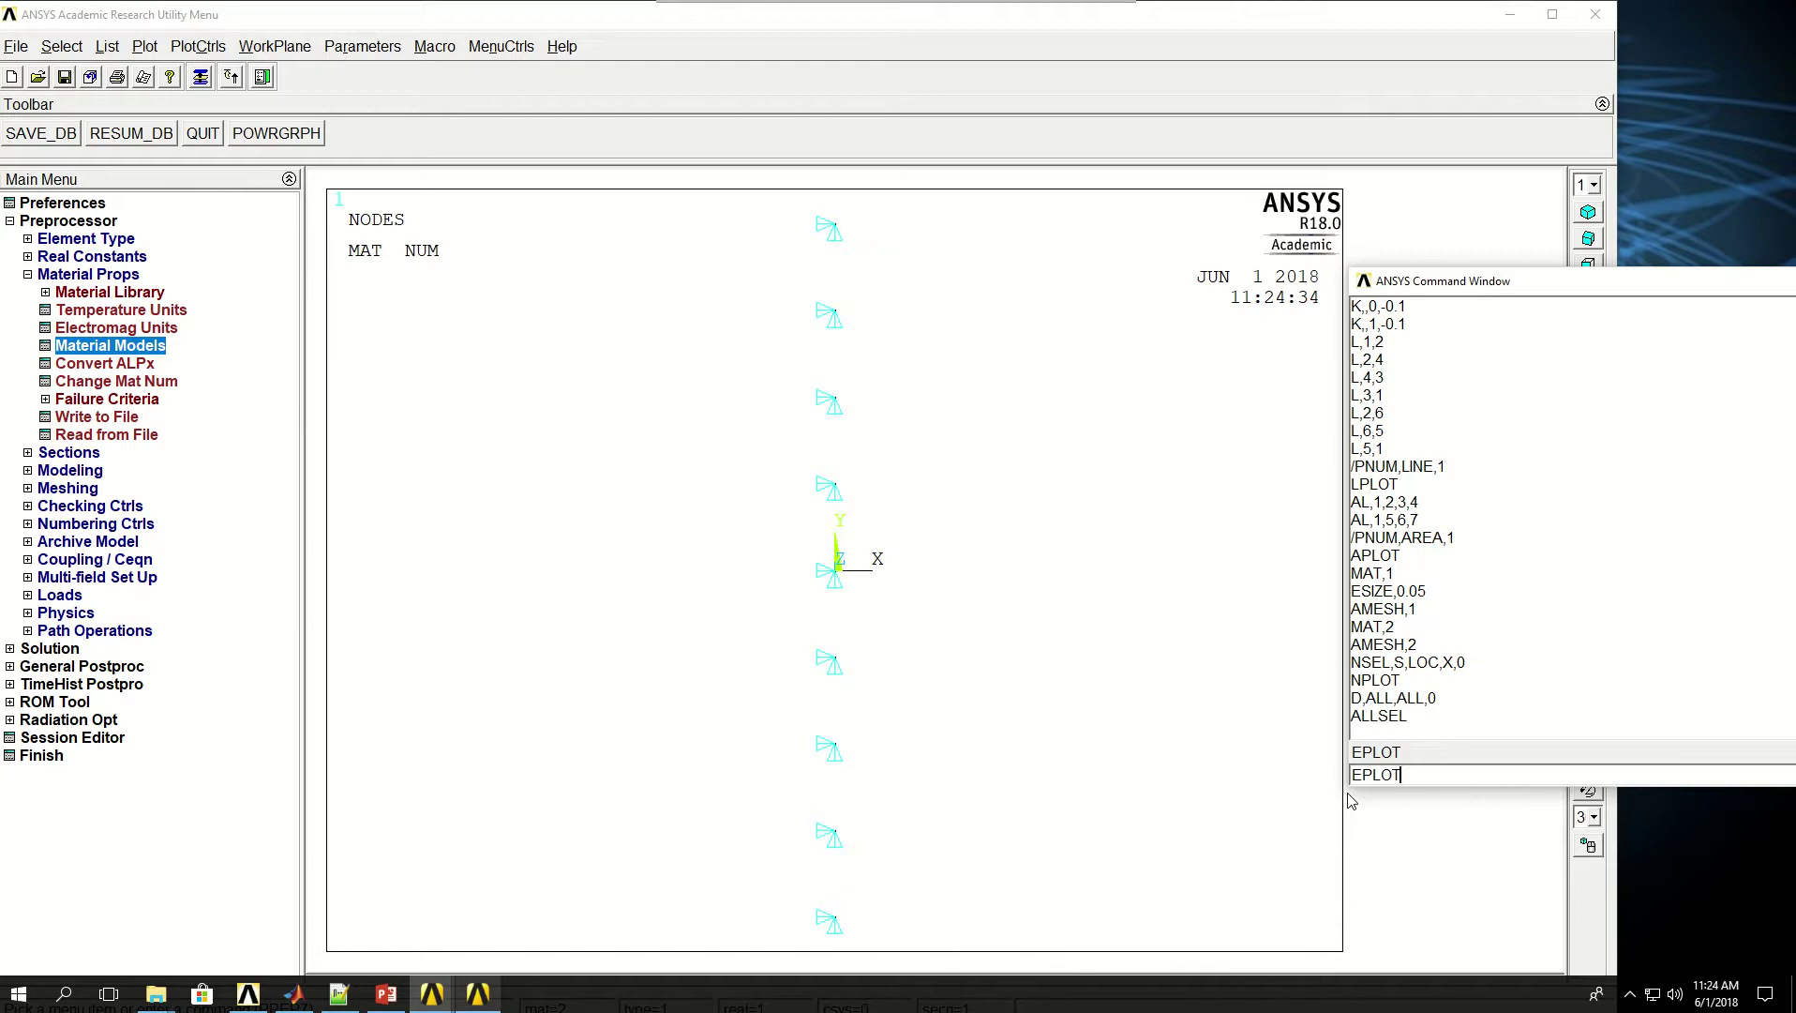
pyautogui.press('Return')
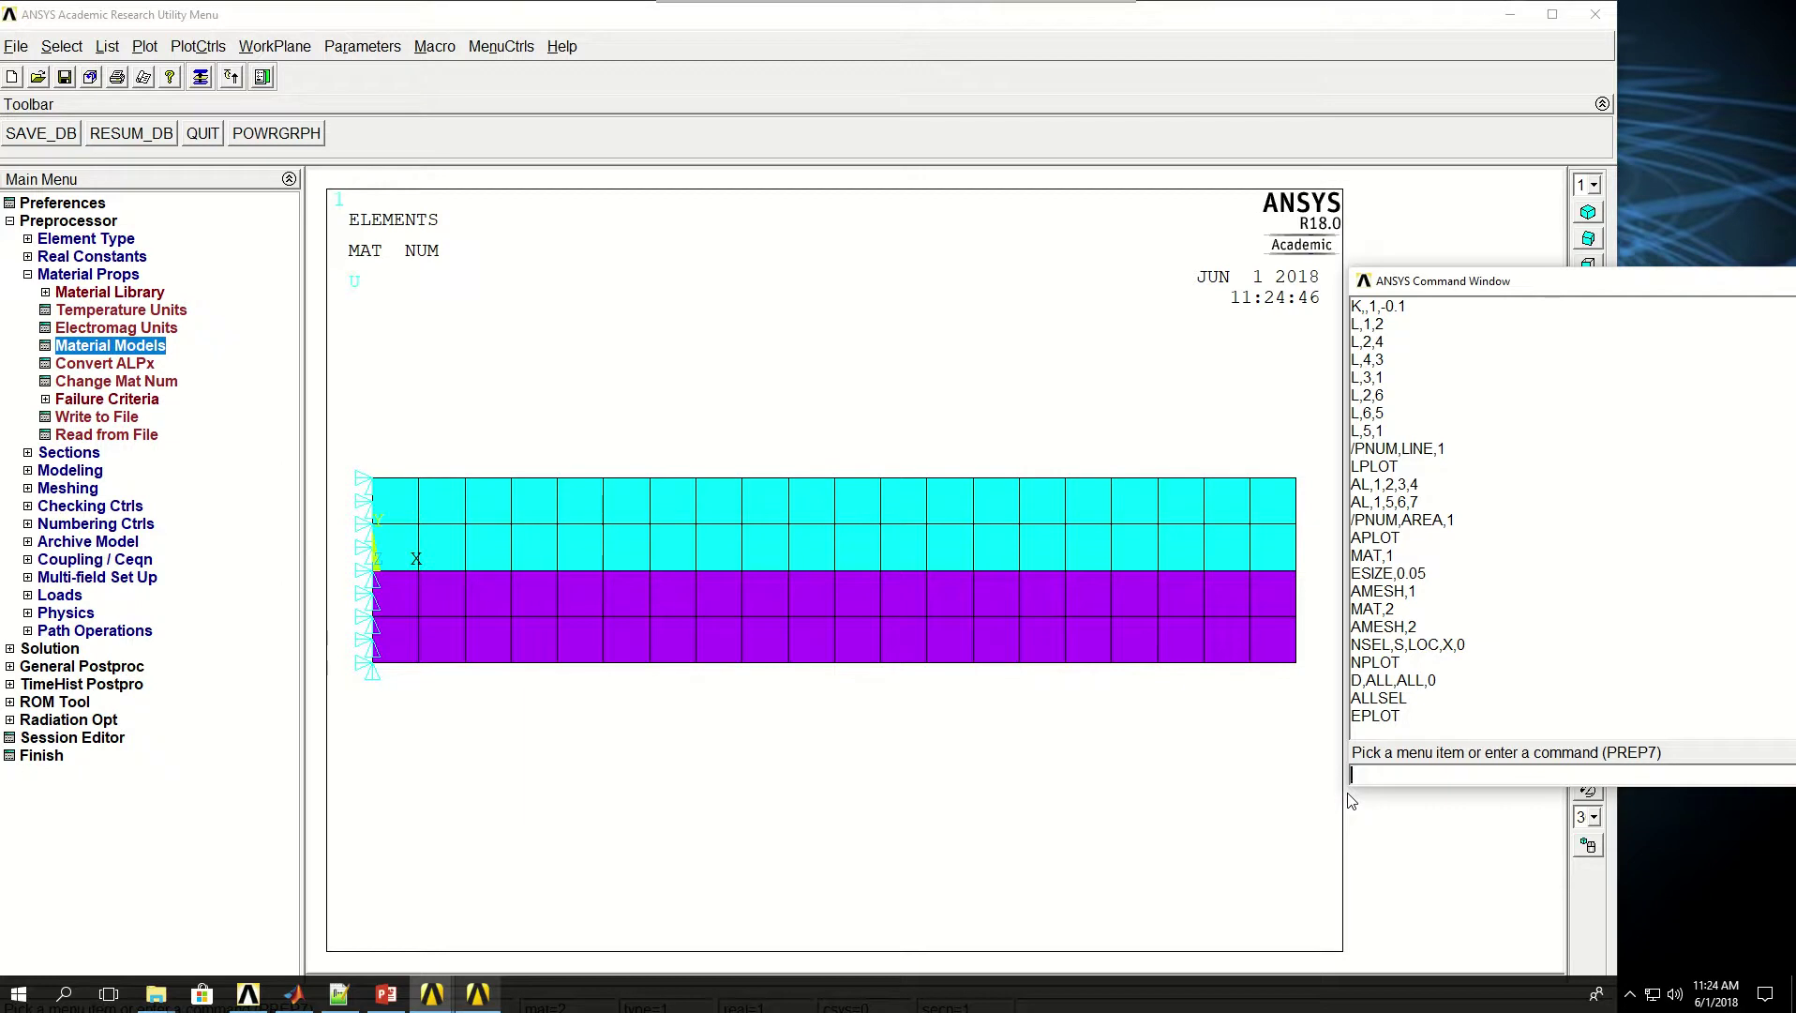
# Leave the preprocessor with FINI and enter the /SOLU solution stage
pyautogui.write('FINI')
pyautogui.press('Return')
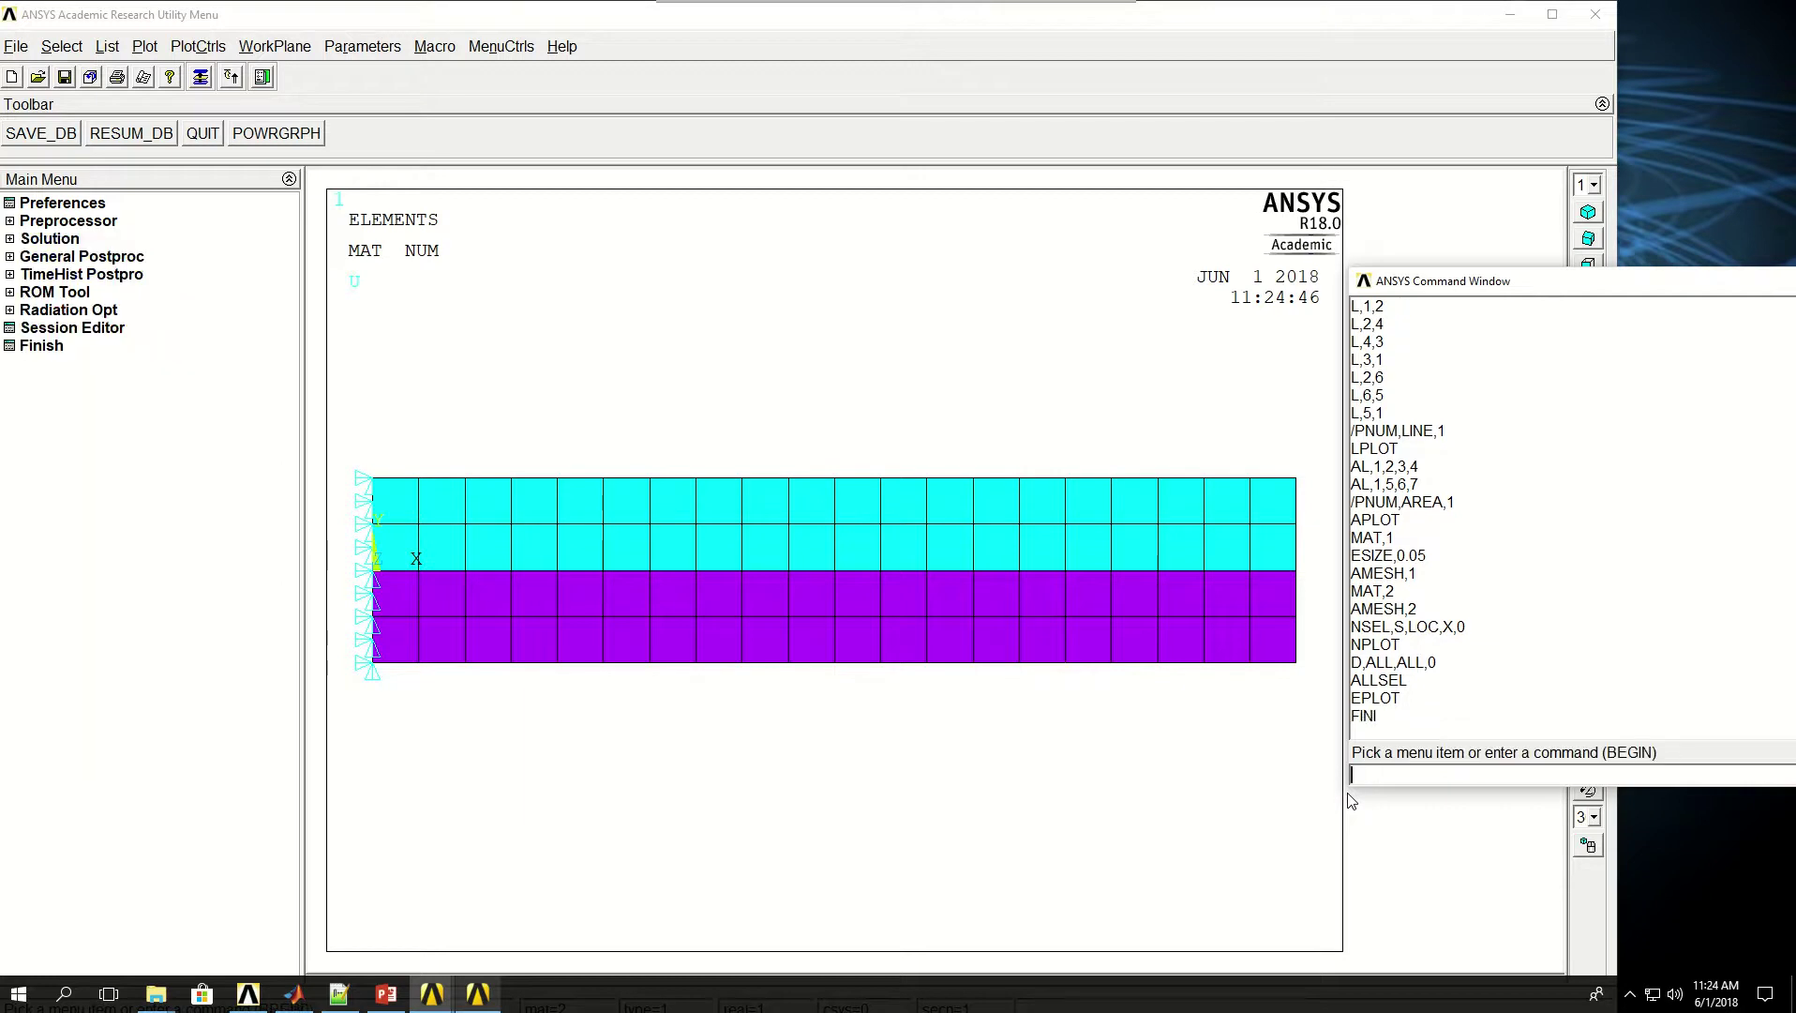
pyautogui.write('/SOL')
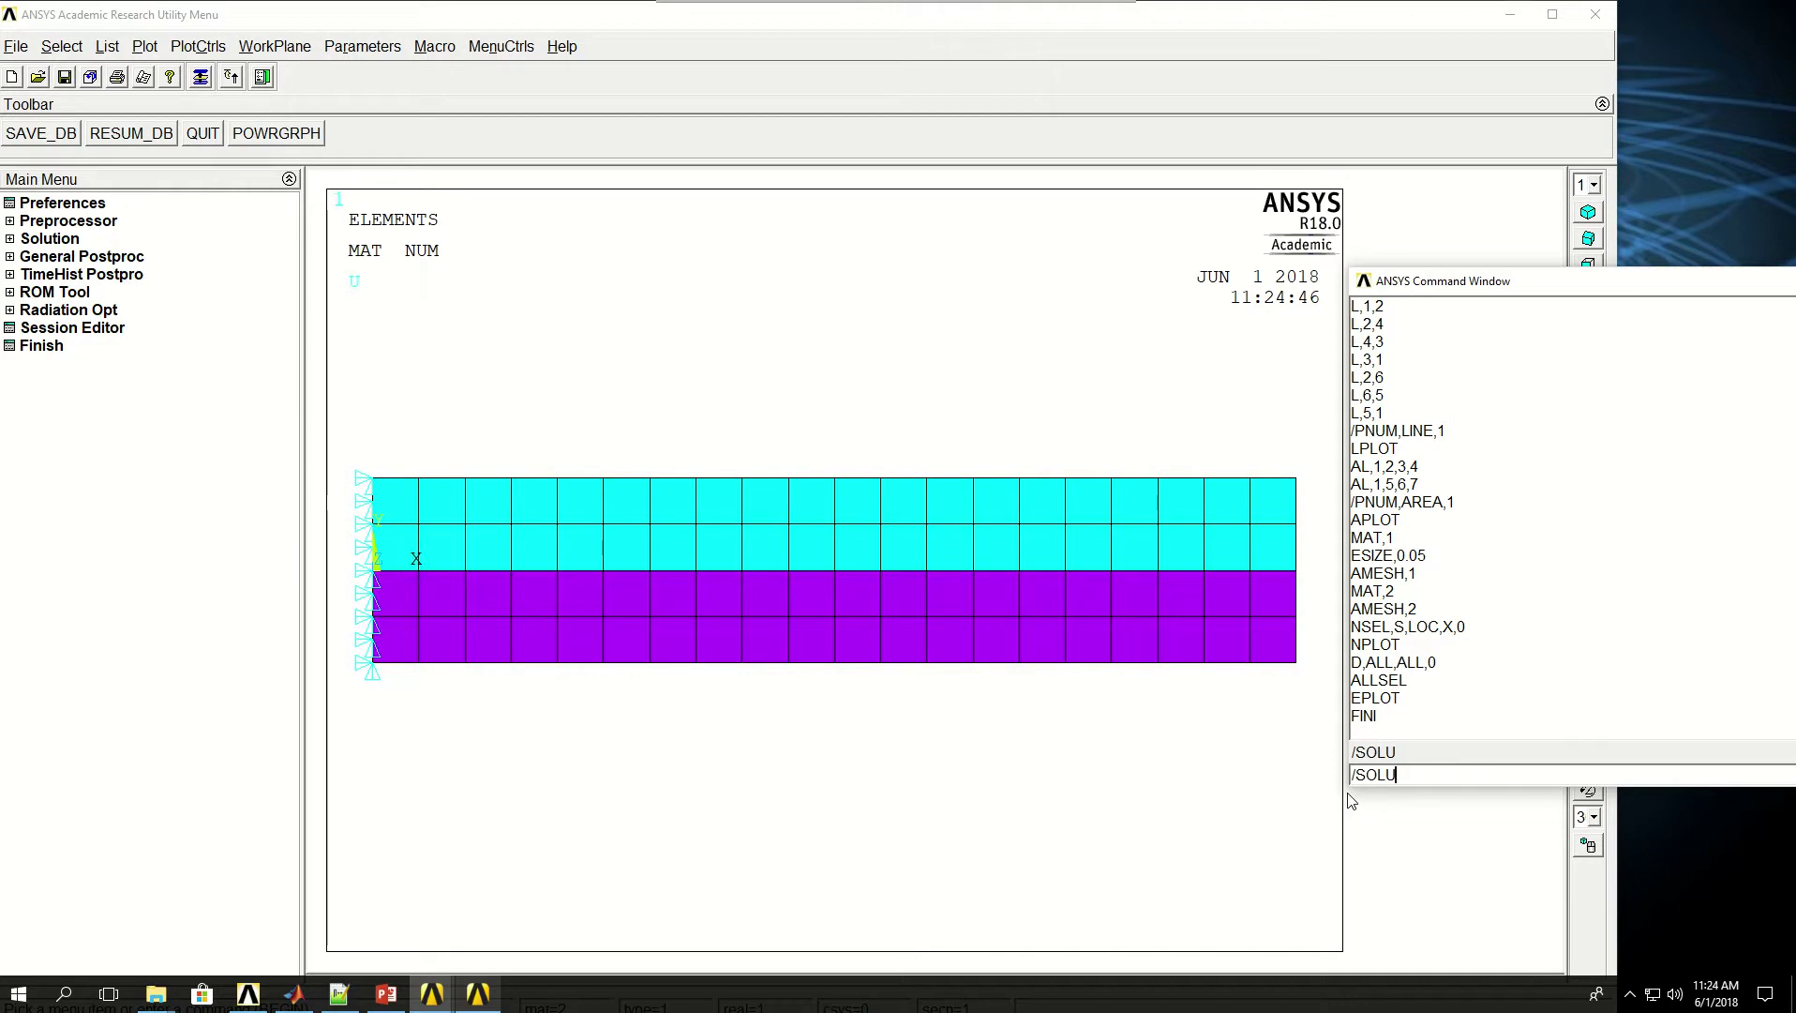
pyautogui.write('U')
pyautogui.press('Return')
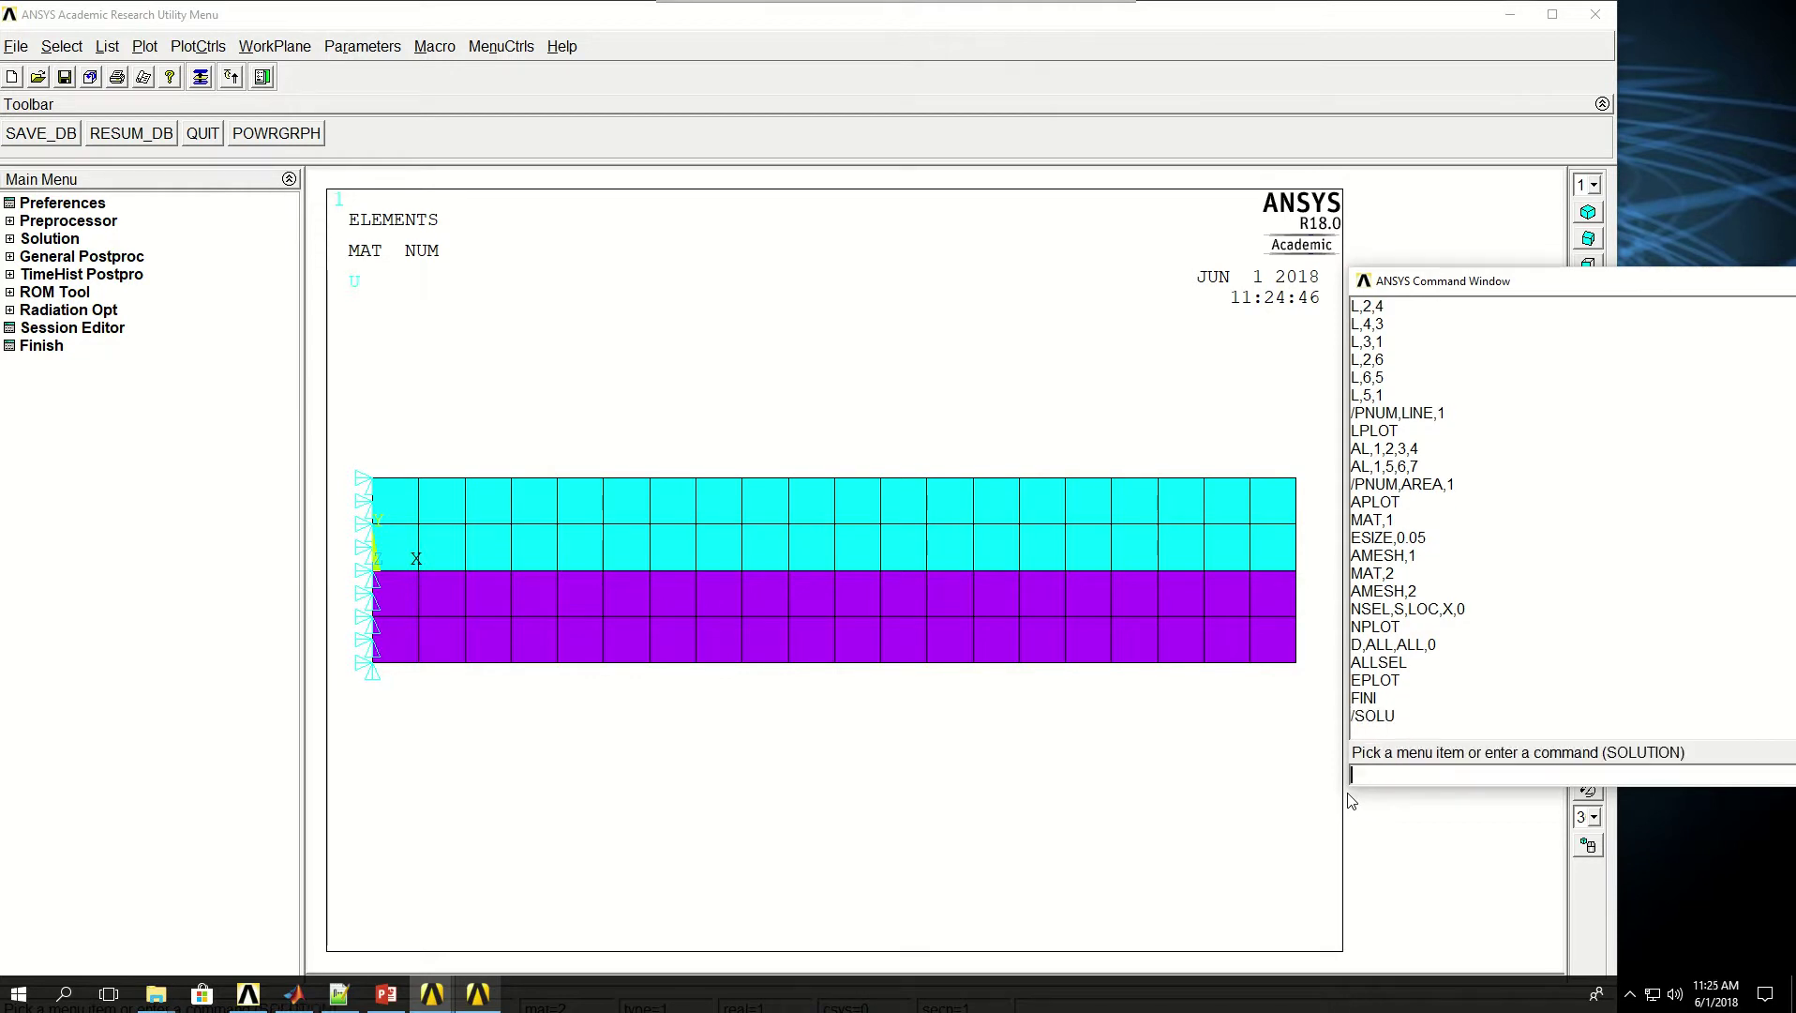
# Set reference temperature 0, apply 100 degrees to all nodes, and solve
pyautogui.write('TREF')
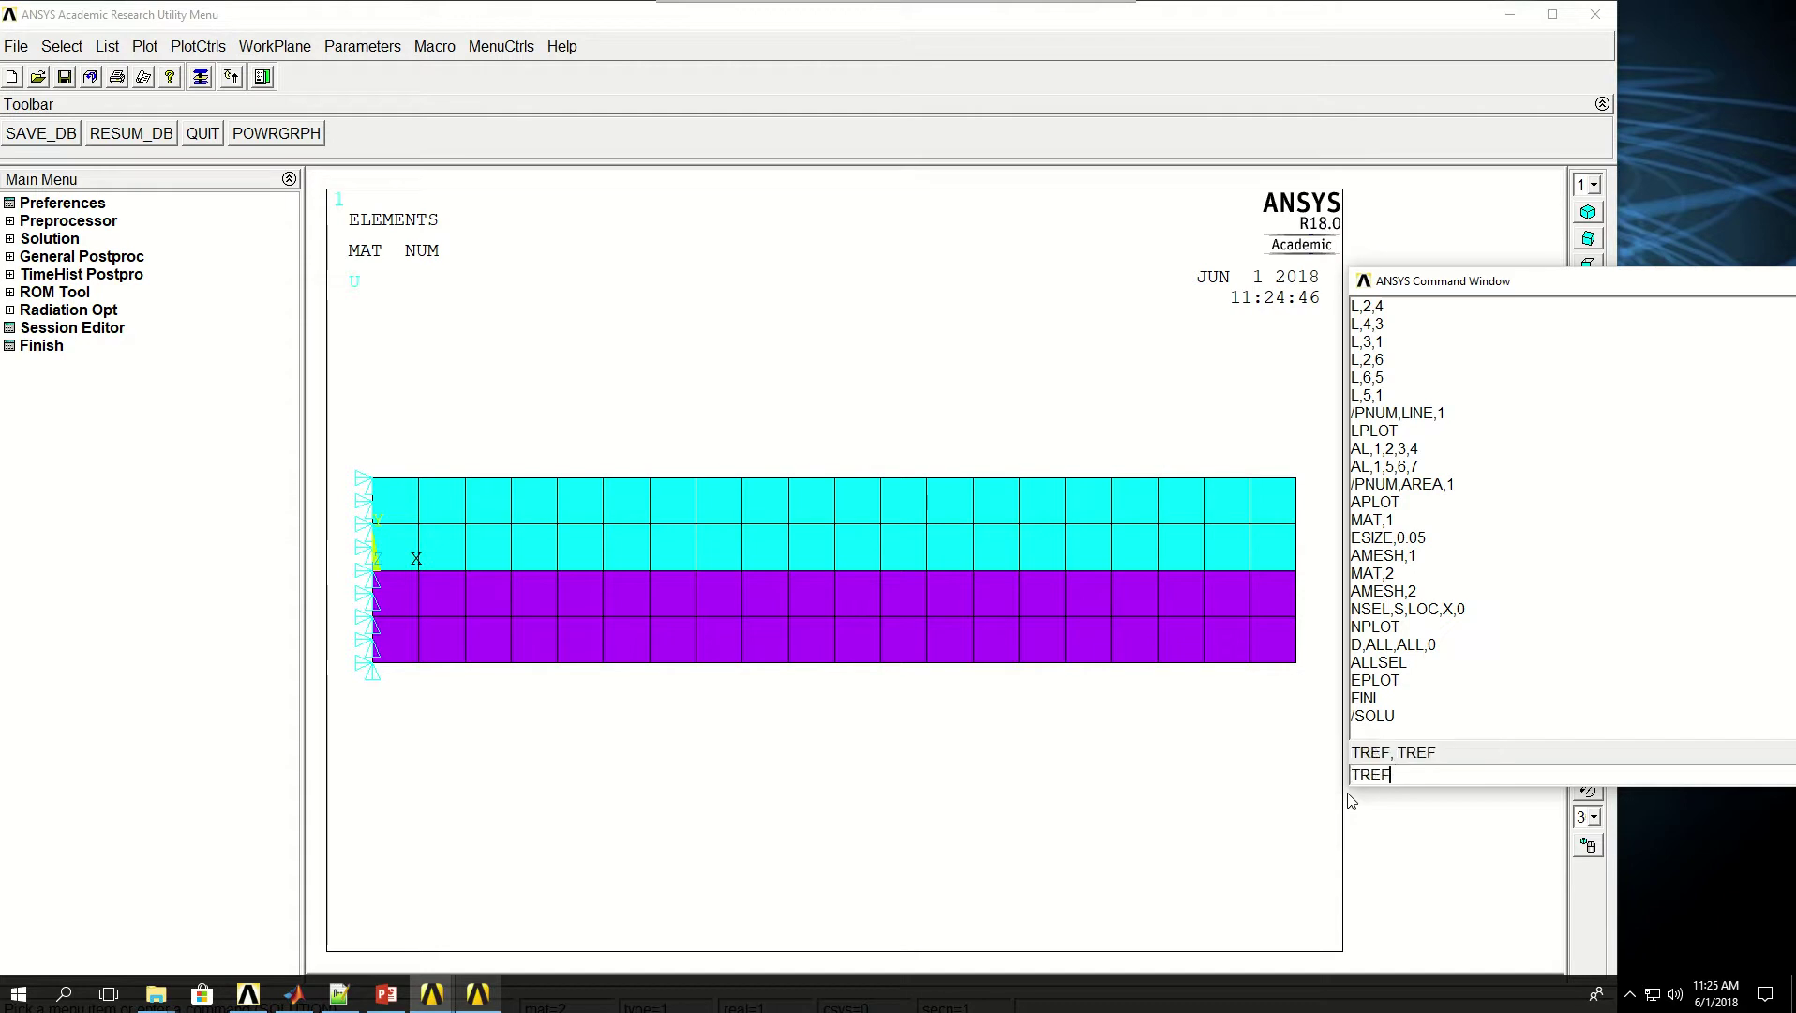
pyautogui.write(',')
pyautogui.write(',0')
pyautogui.press('Return')
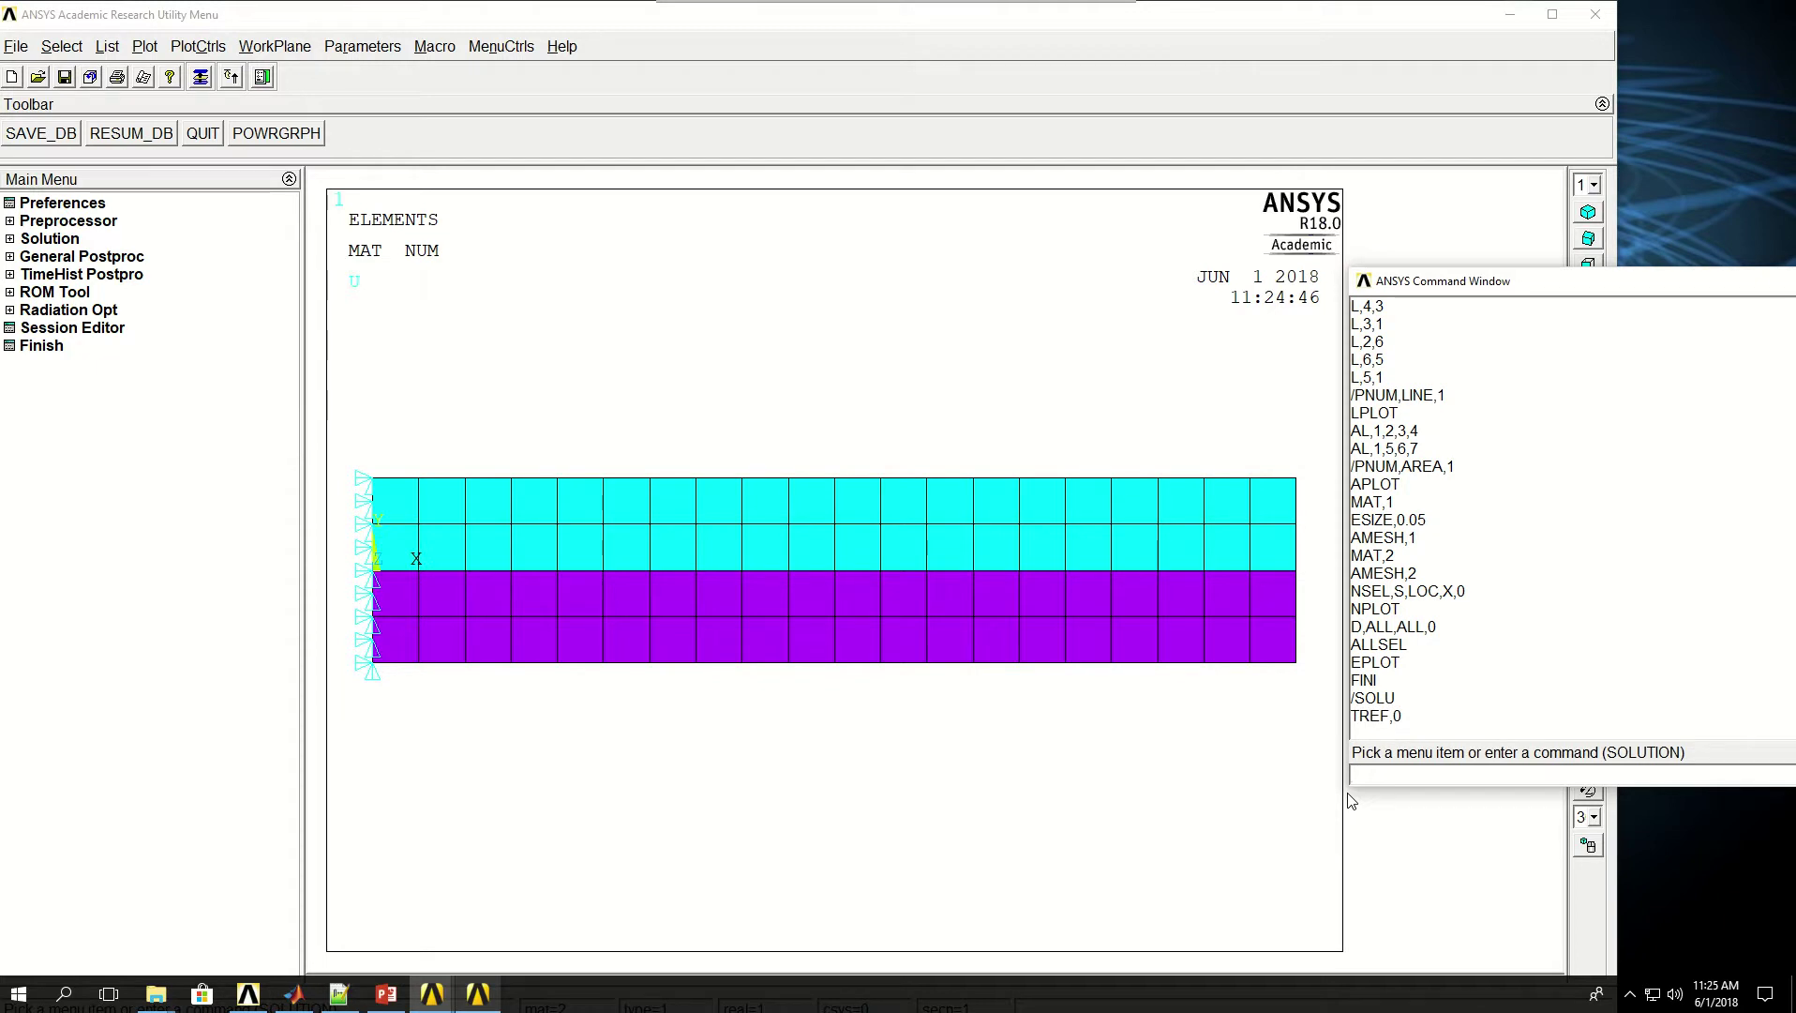
pyautogui.write('BF')
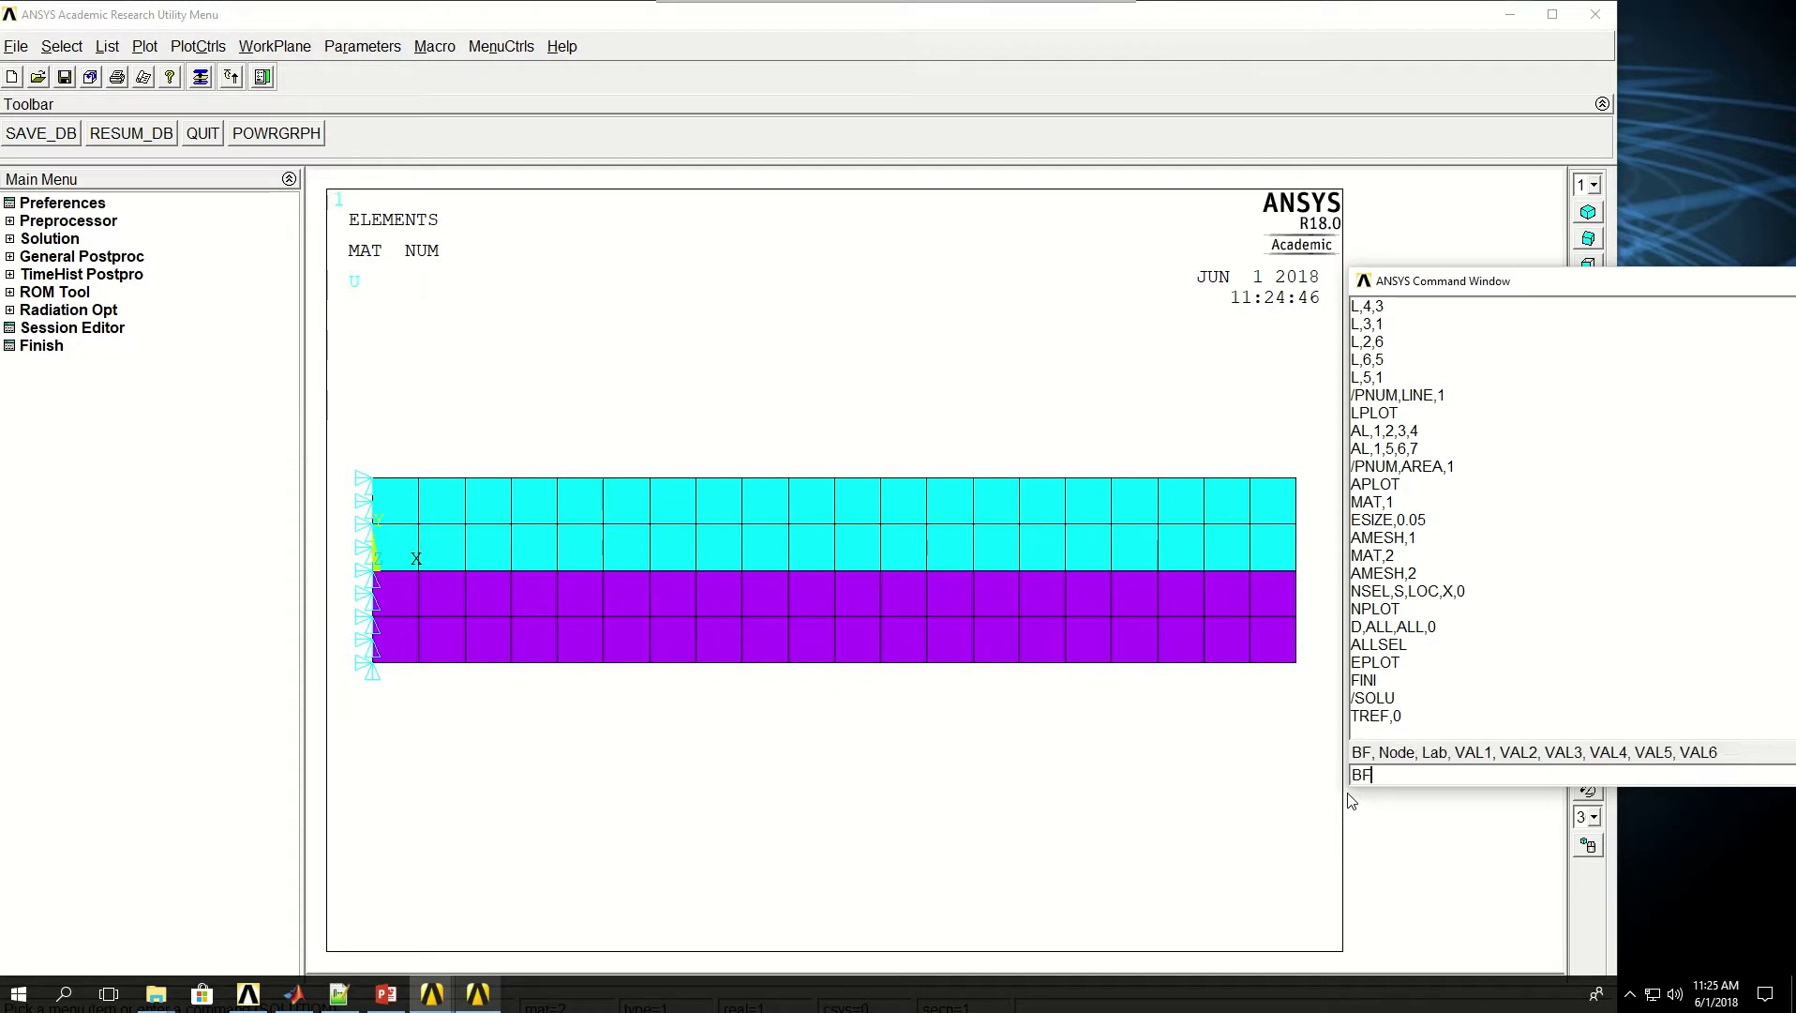
pyautogui.write(',ALL,TEMP')
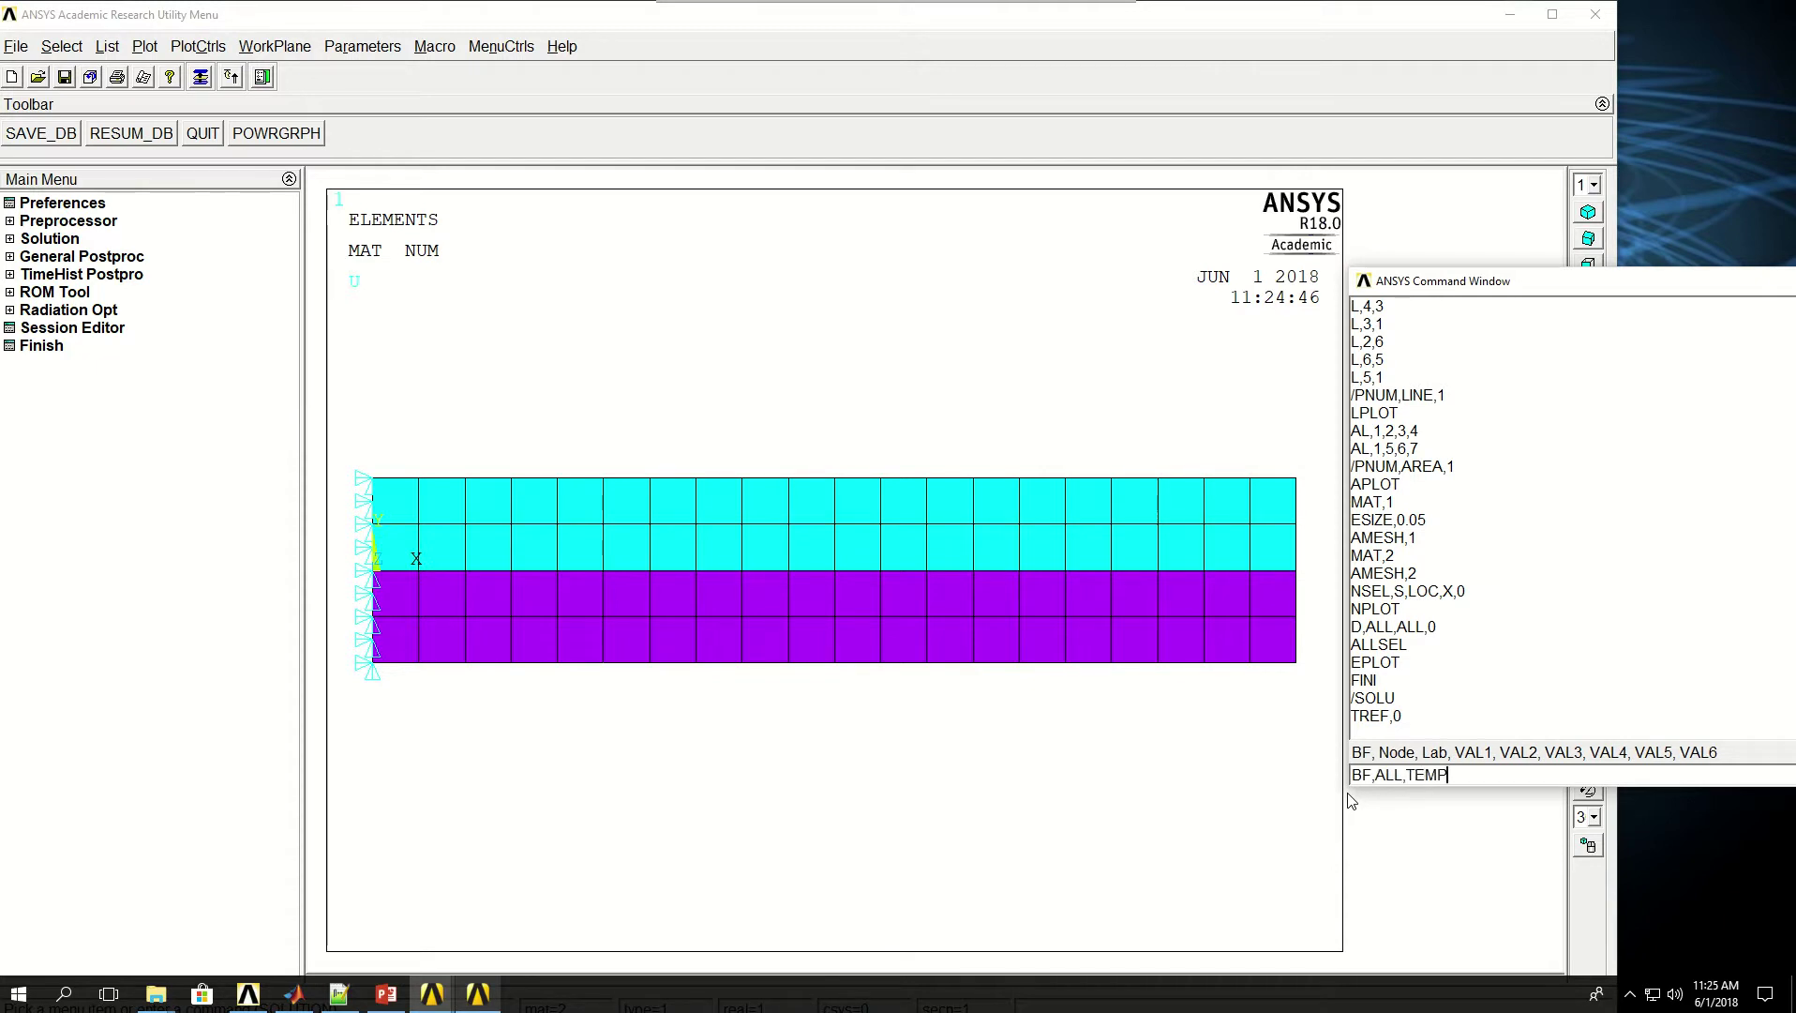
pyautogui.write(',100')
pyautogui.press('Return')
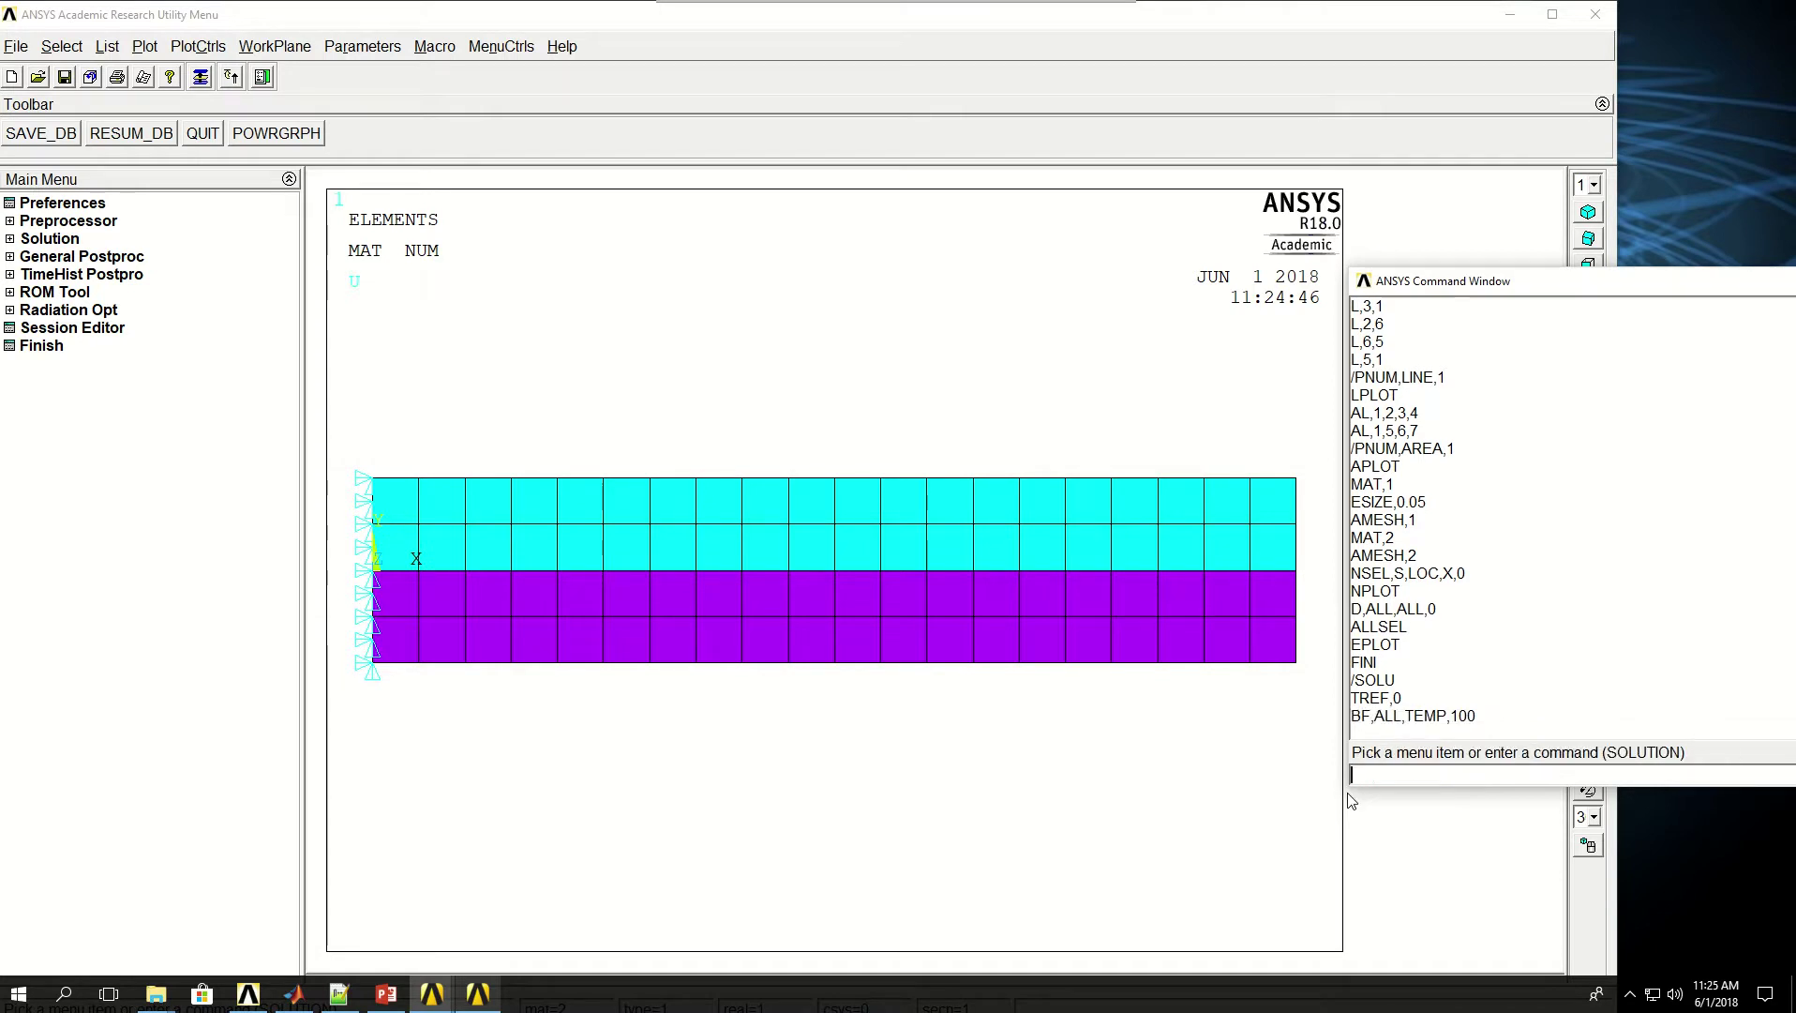
pyautogui.write('SOLVE')
pyautogui.press('Return')
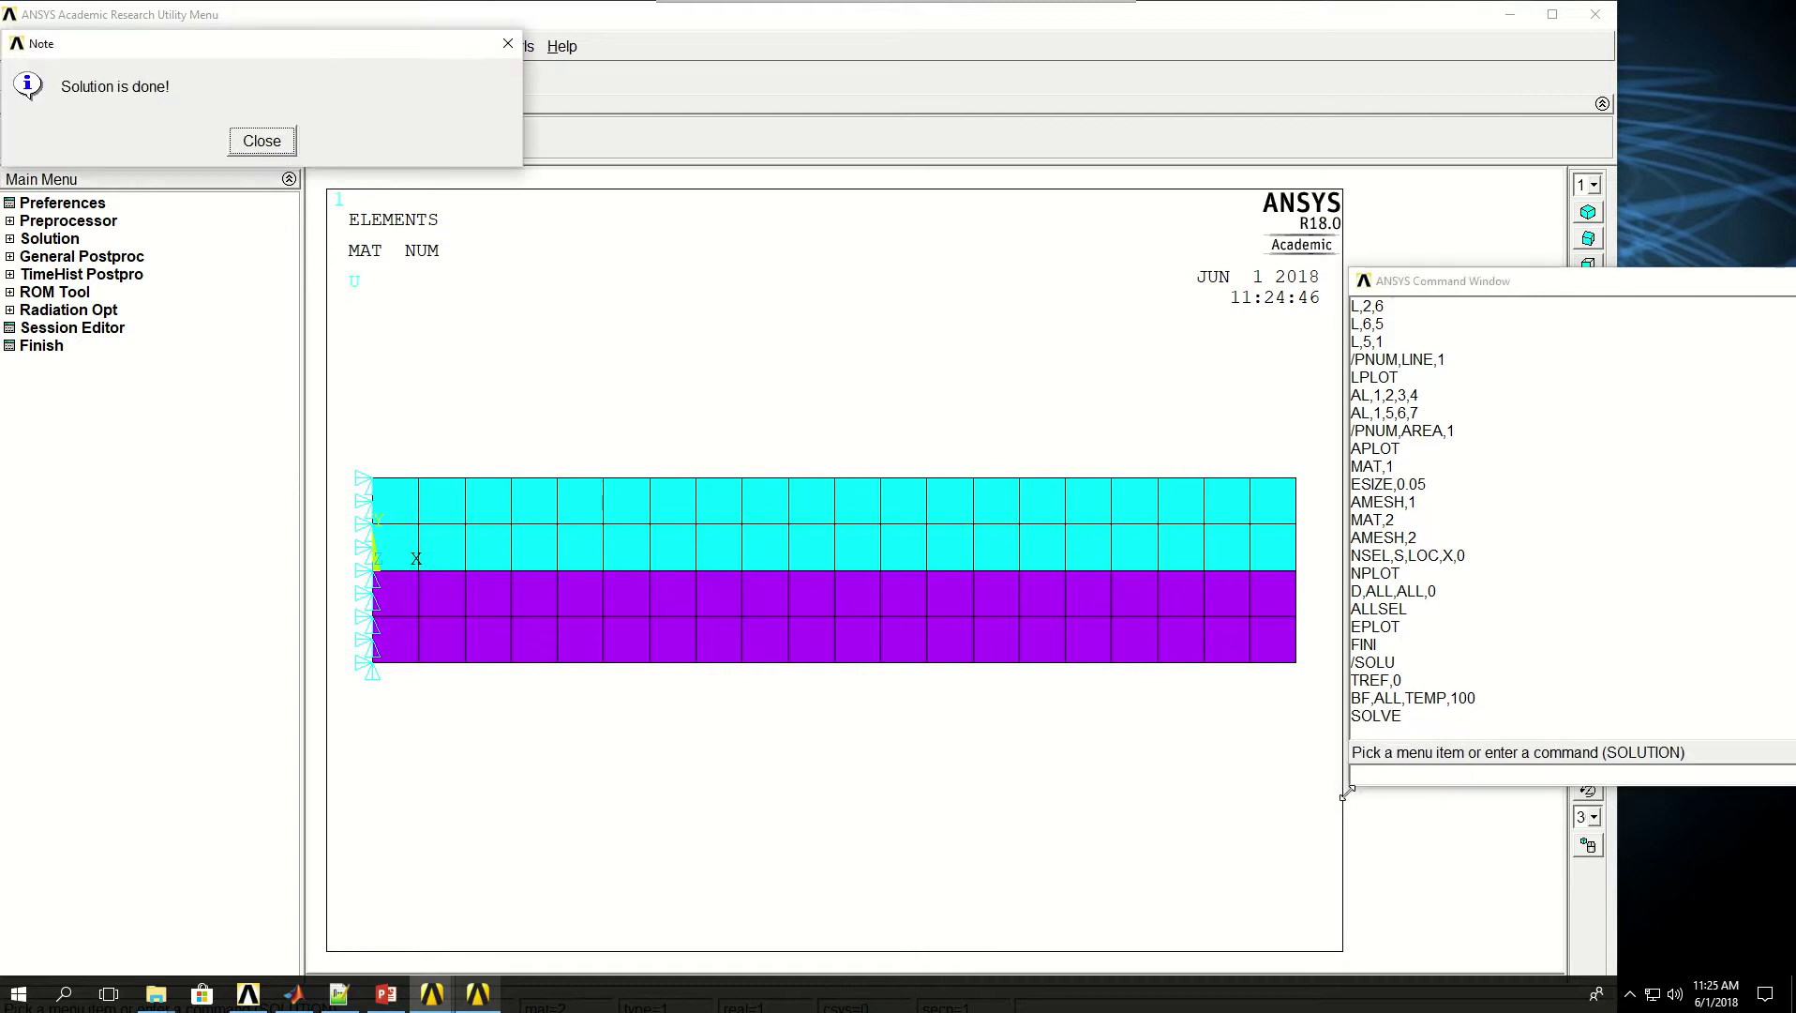
# Plot the total displacement USUM contour in /POST1, peaking at 0.003524 at the free end
pyautogui.click(263, 141)
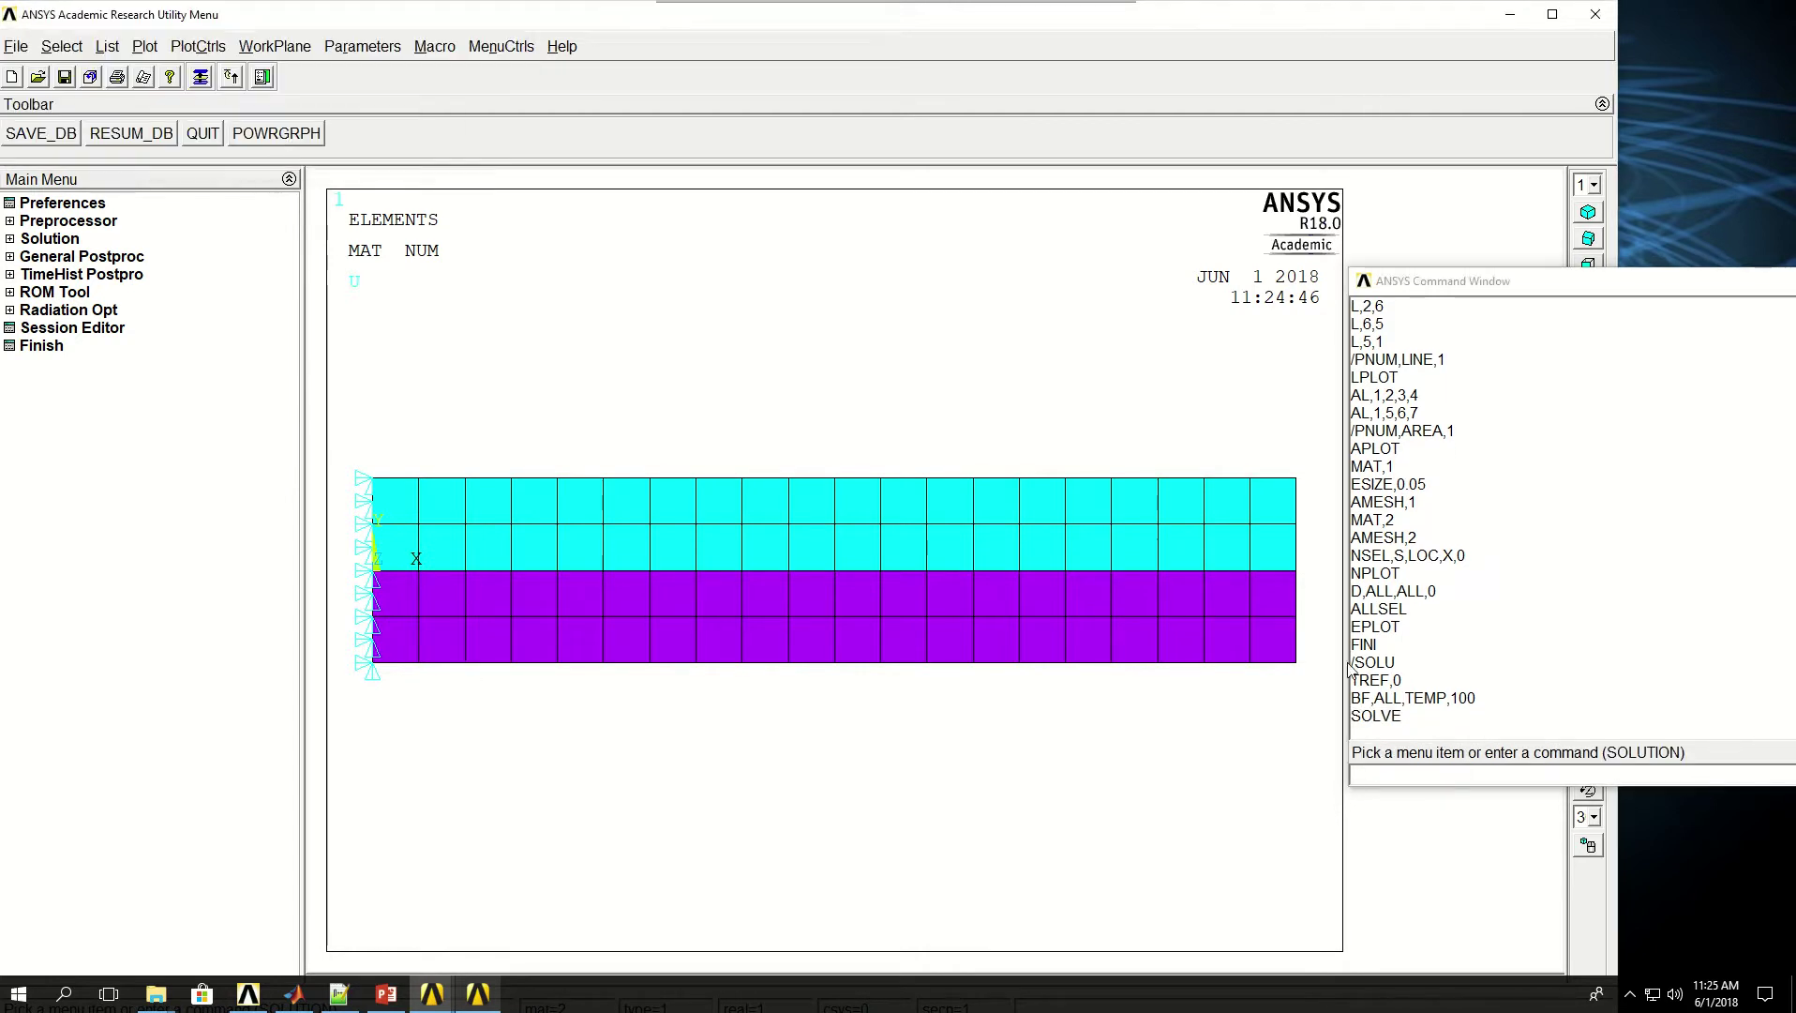
pyautogui.click(1425, 776)
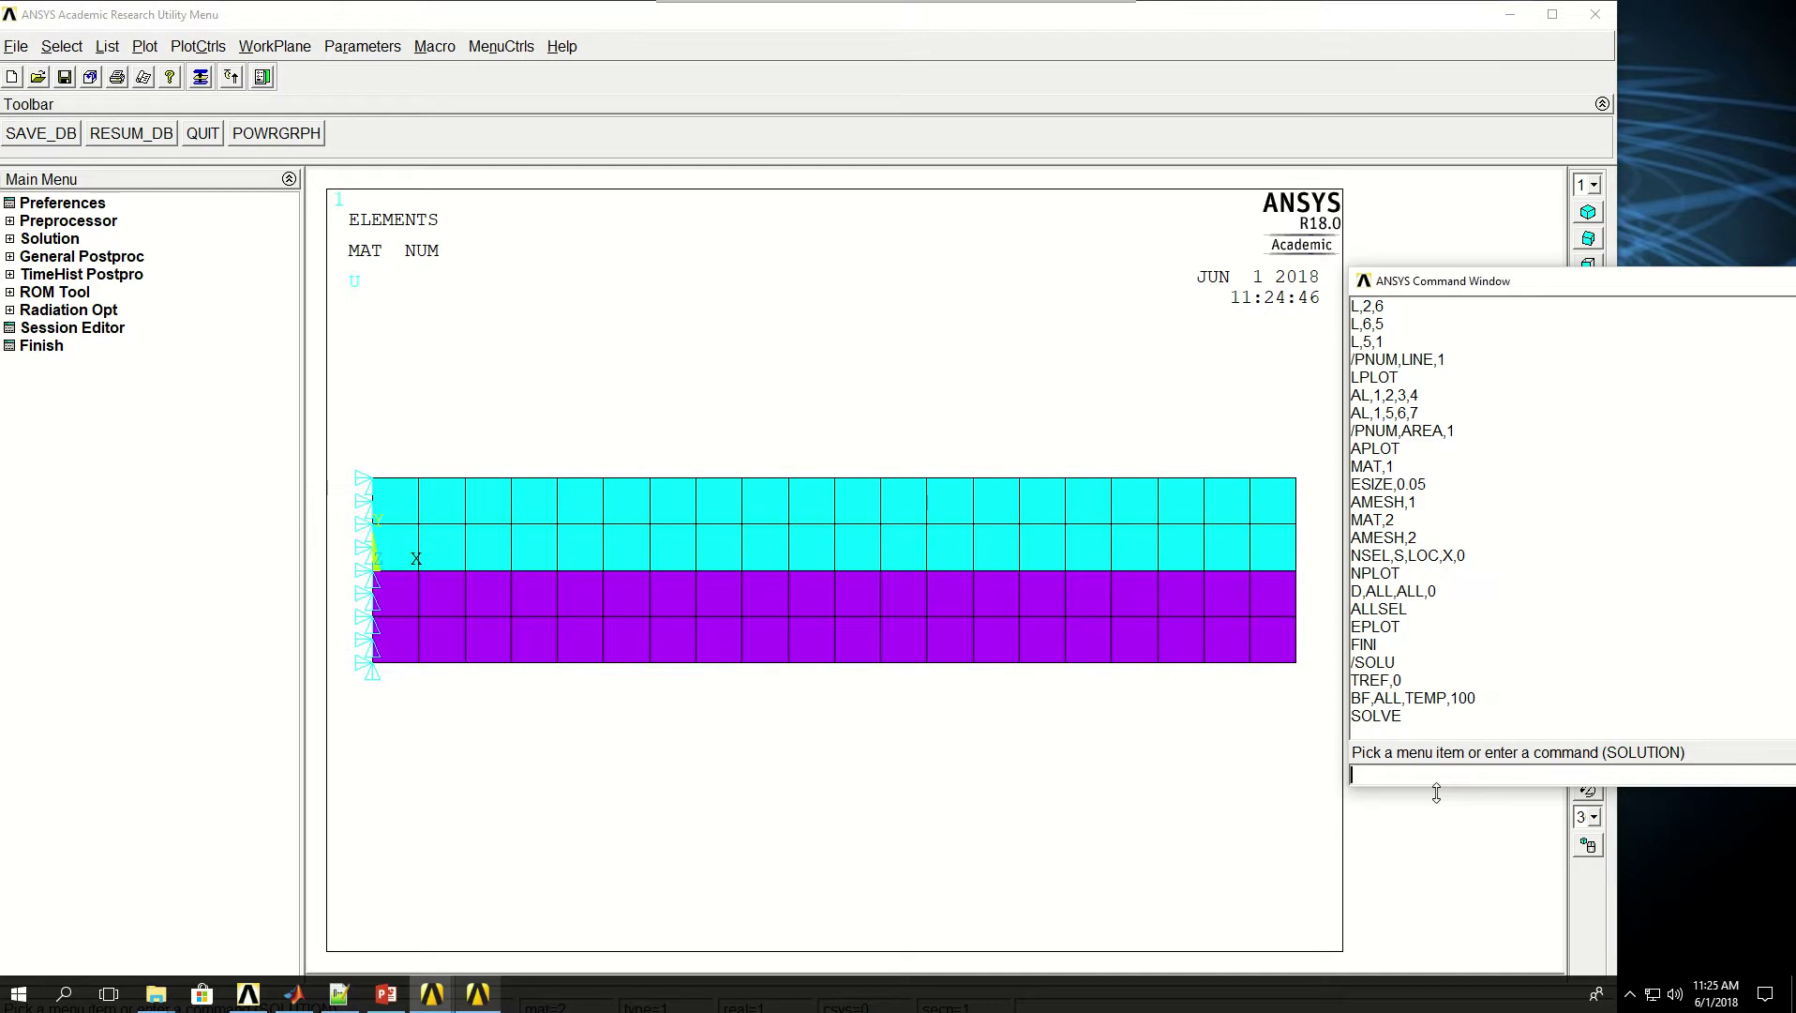
pyautogui.write('/POST1')
pyautogui.press('Return')
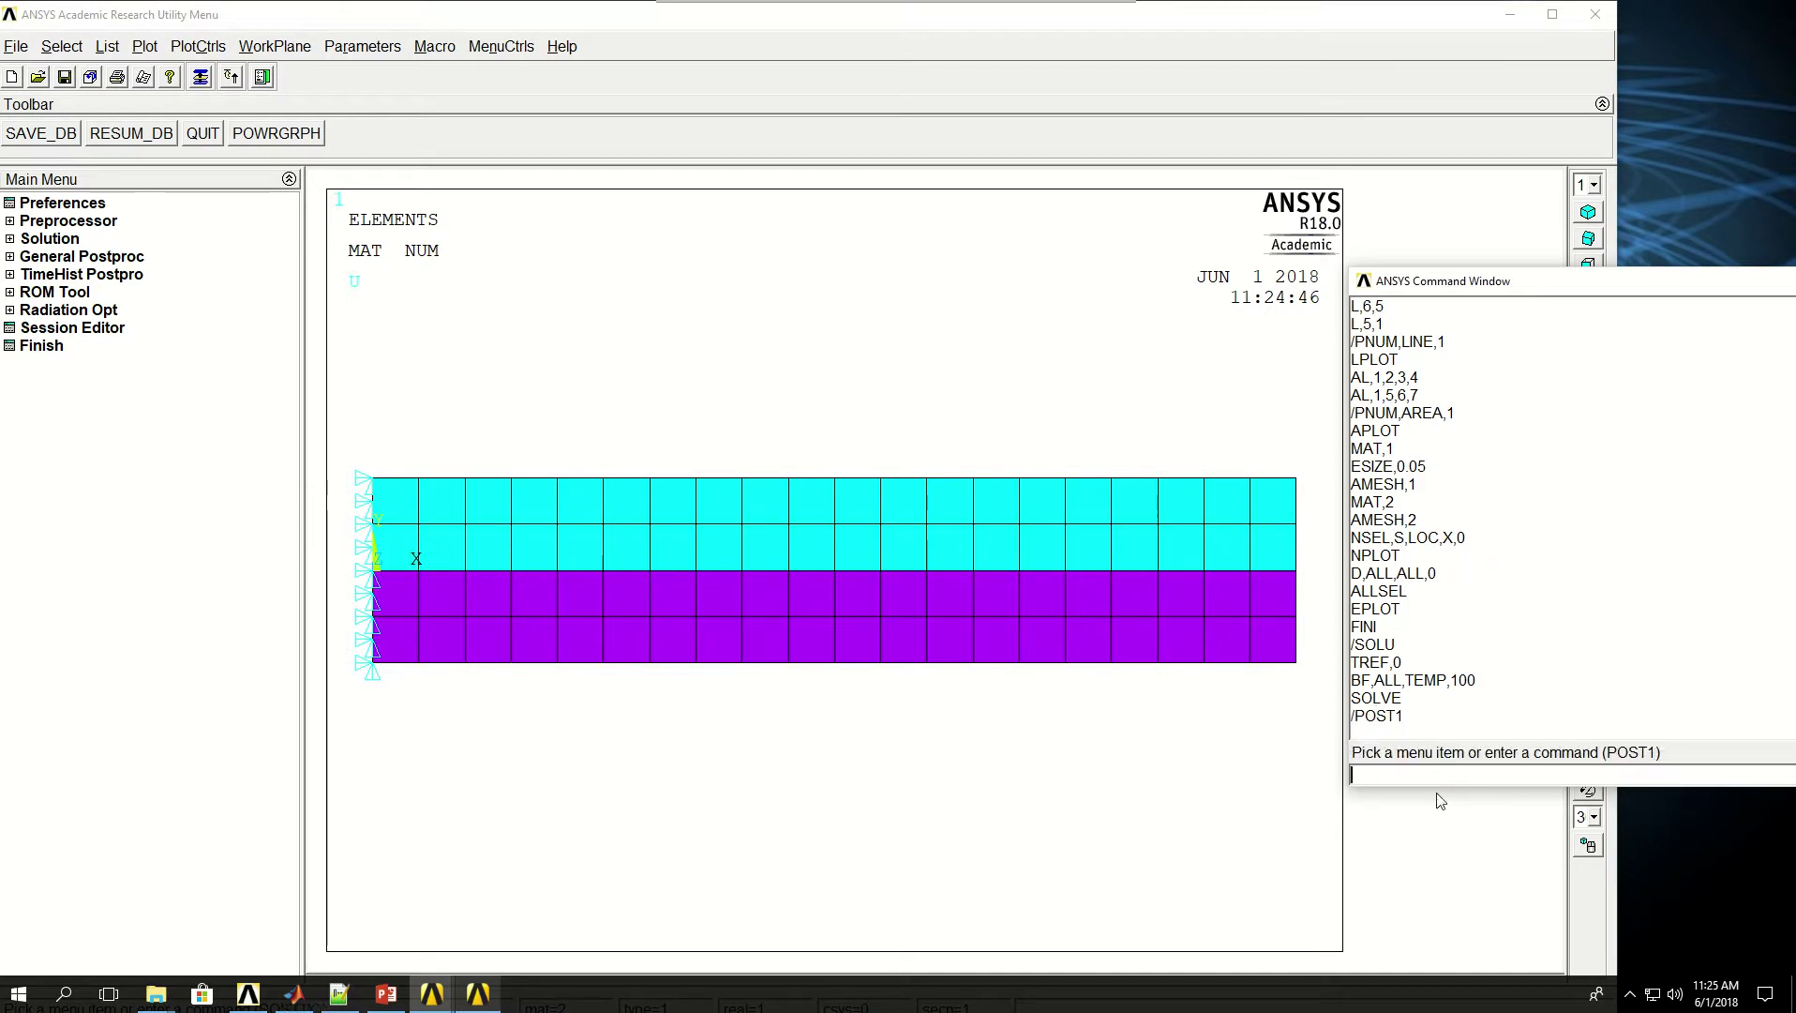
pyautogui.write('PLNS')
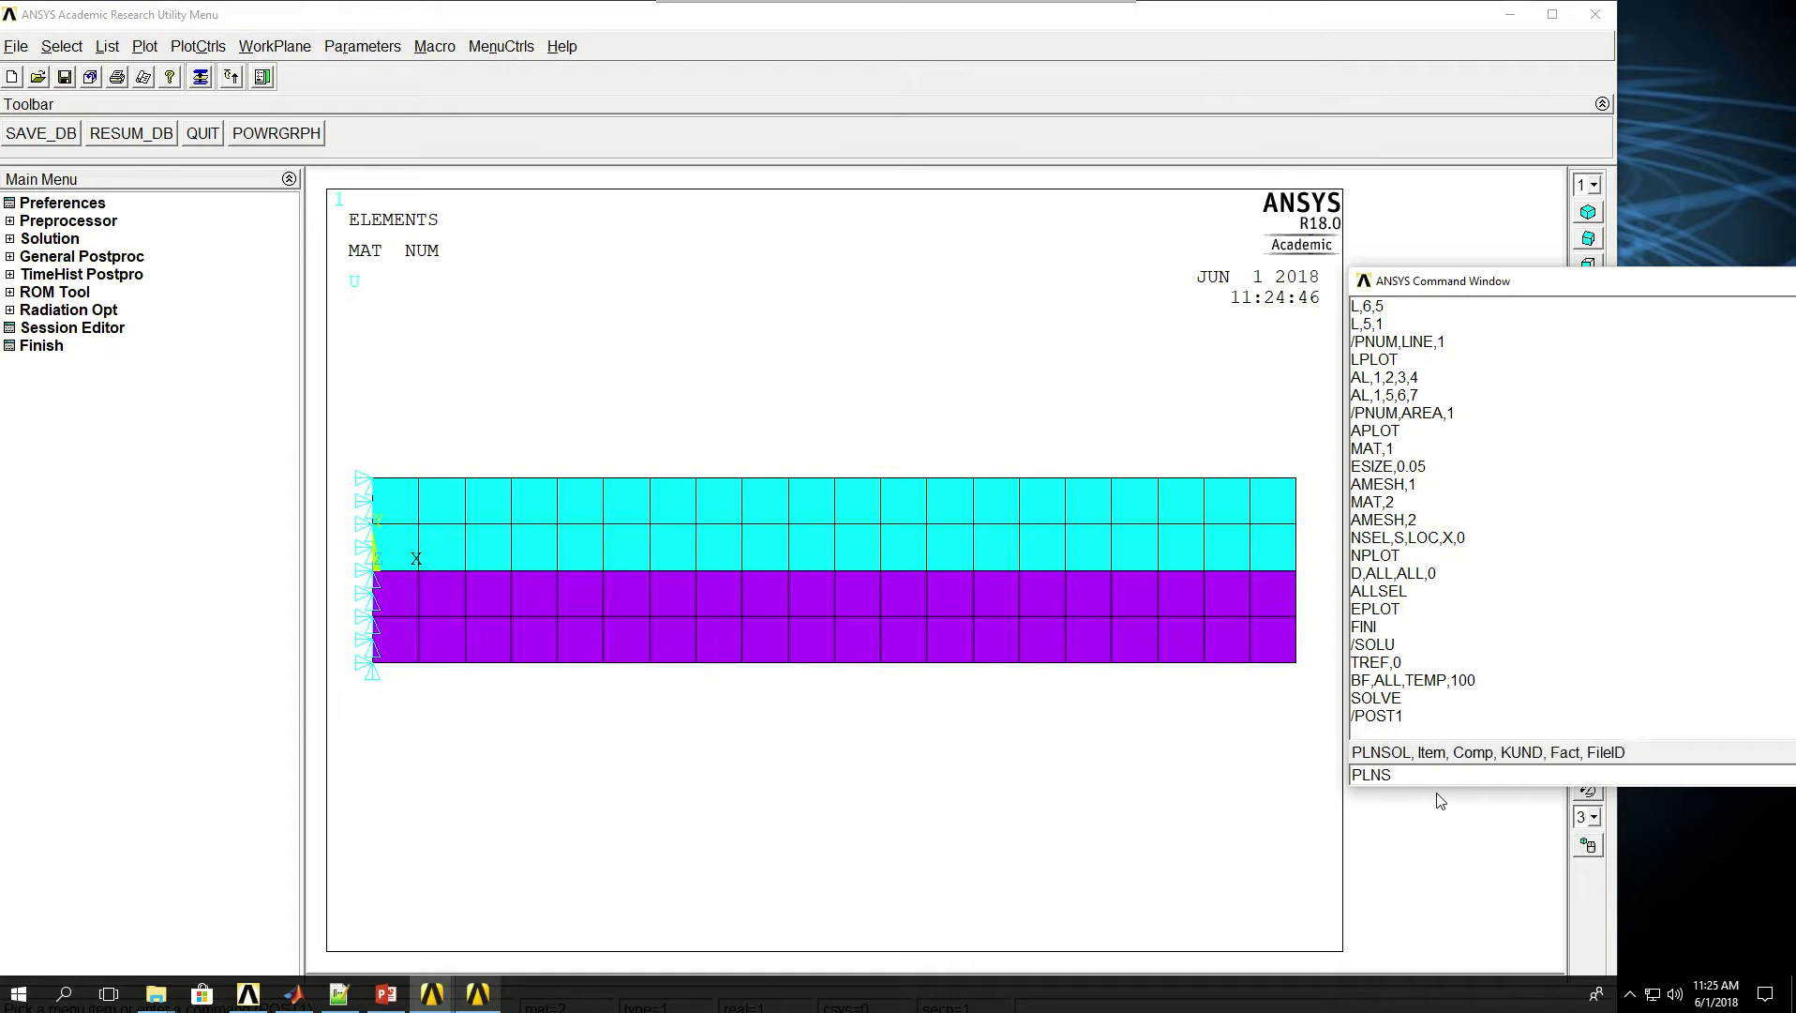
pyautogui.write('OL,U,SUM')
pyautogui.press('Return')
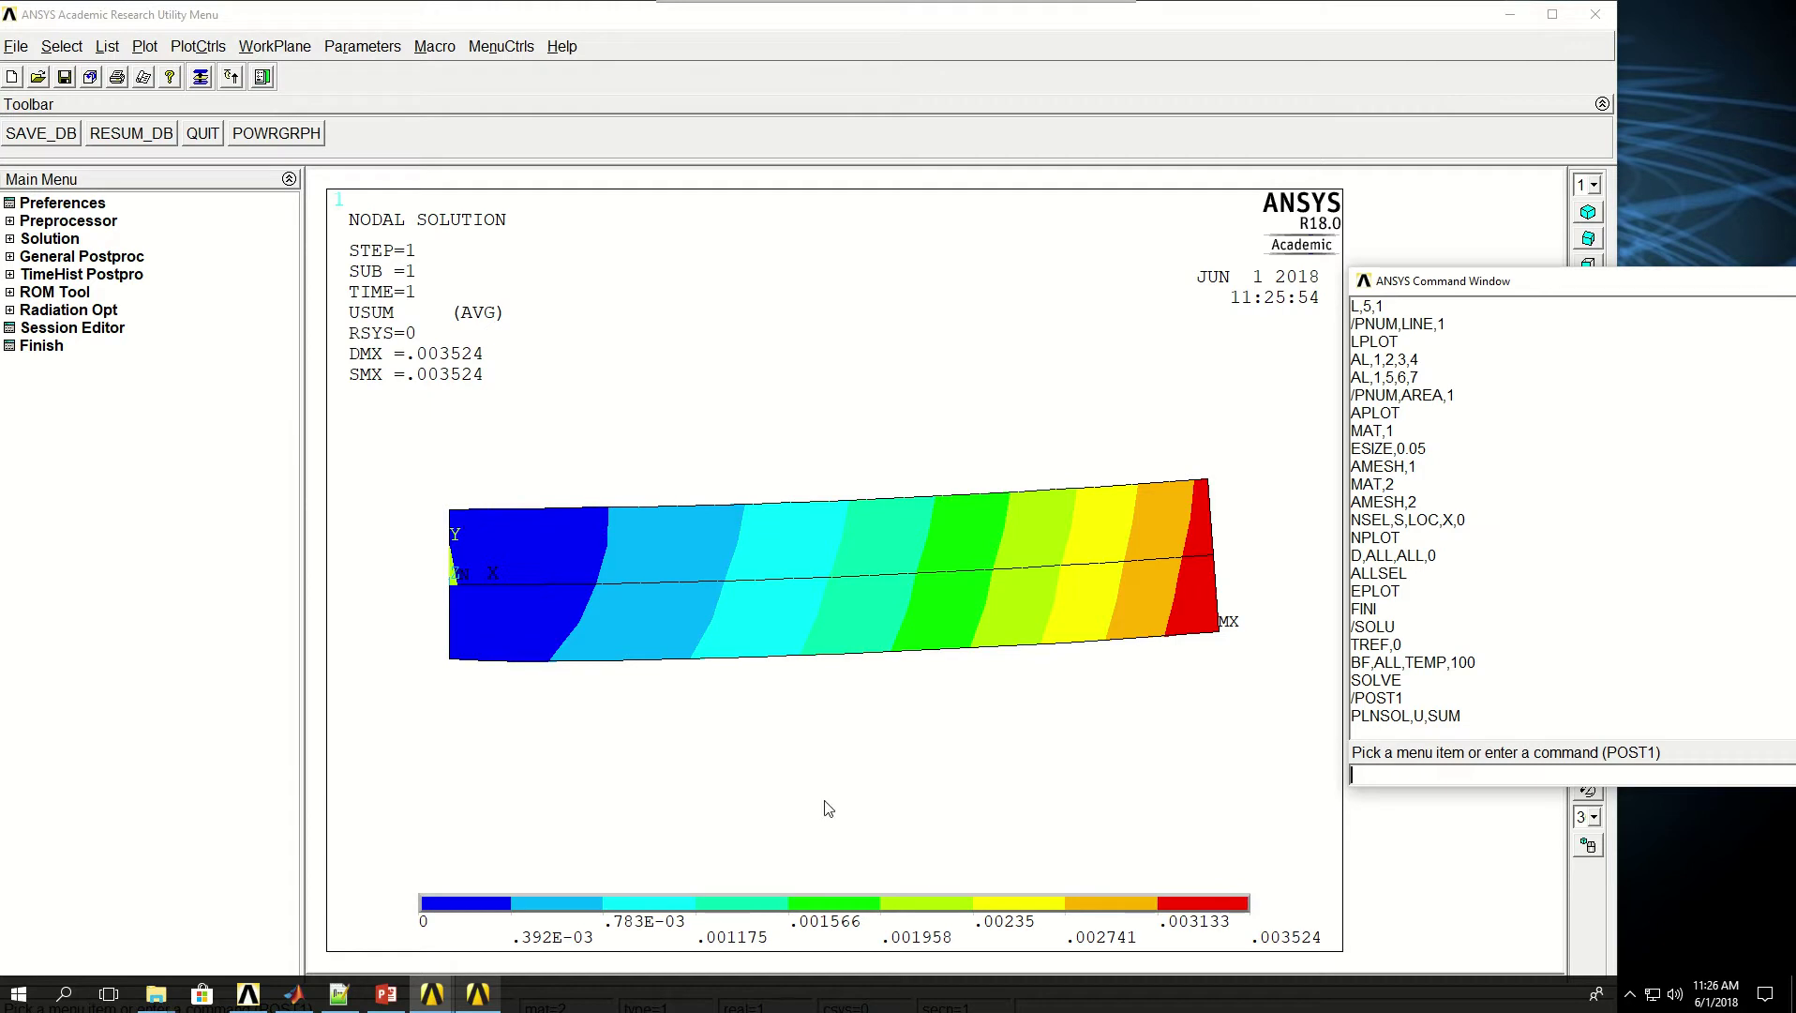
# Replot the elements and define a two-point path named PATH1
pyautogui.write('EPLOT')
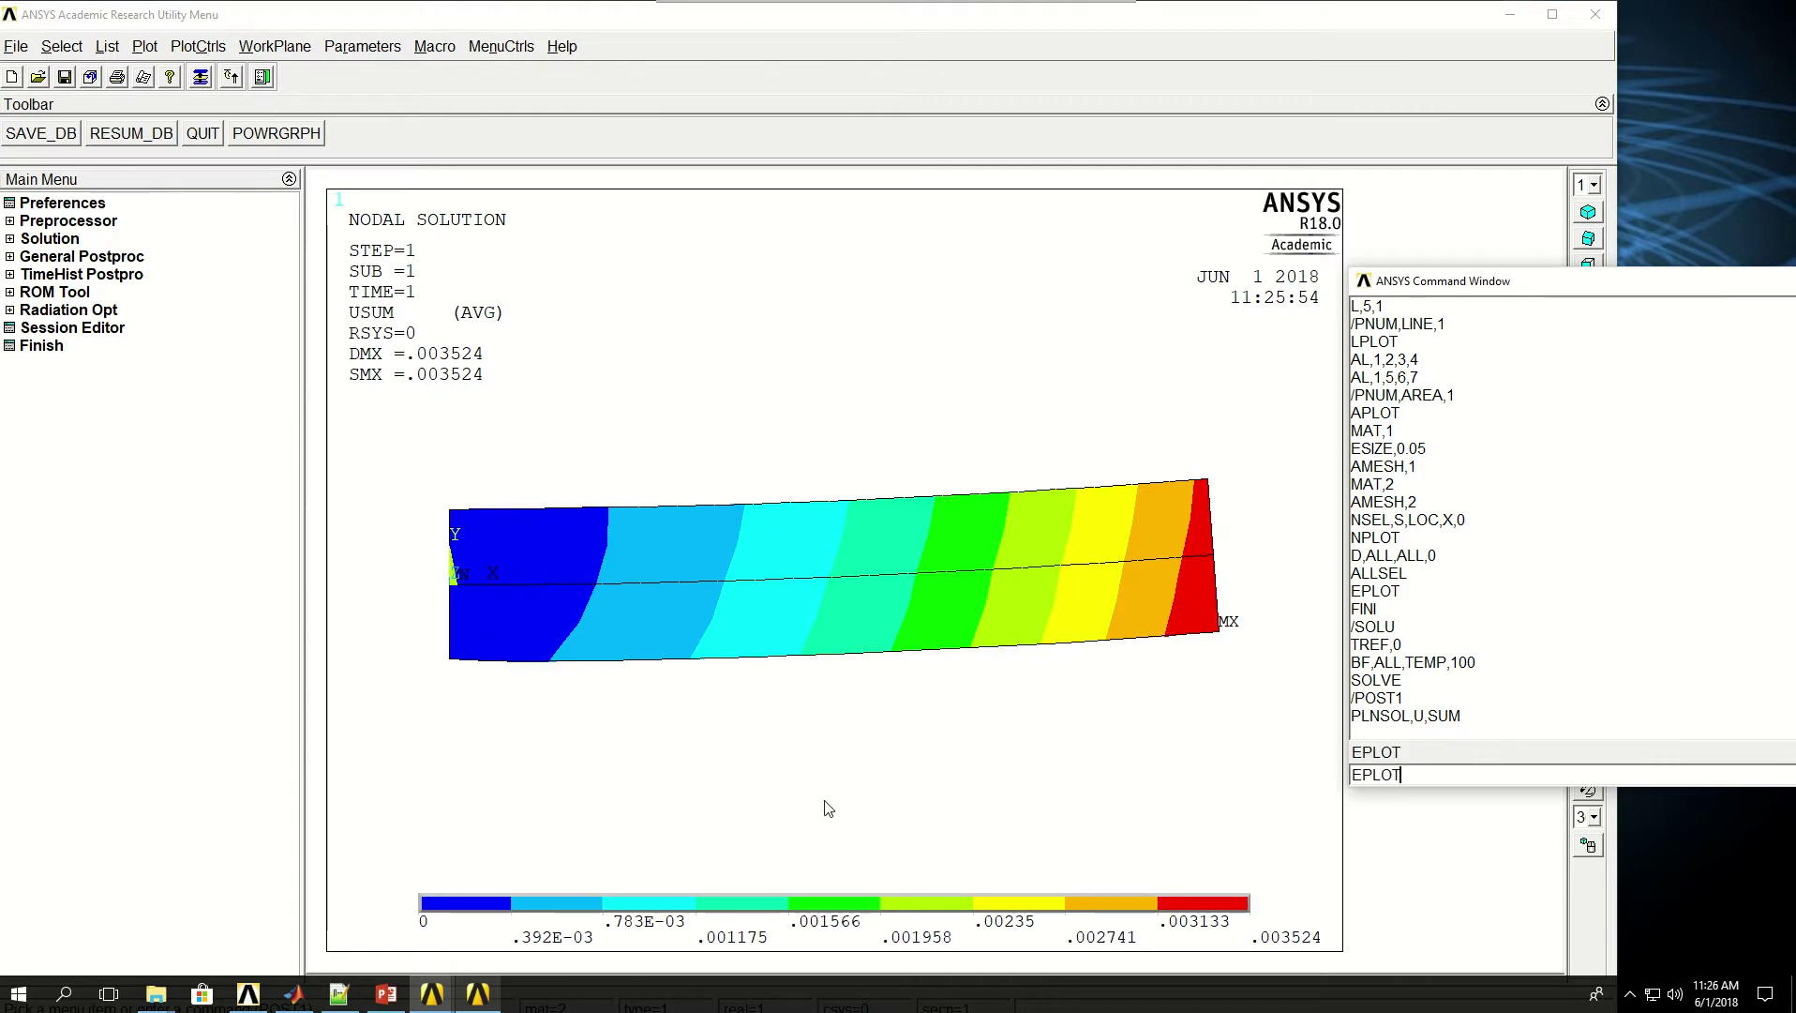
pyautogui.press('Return')
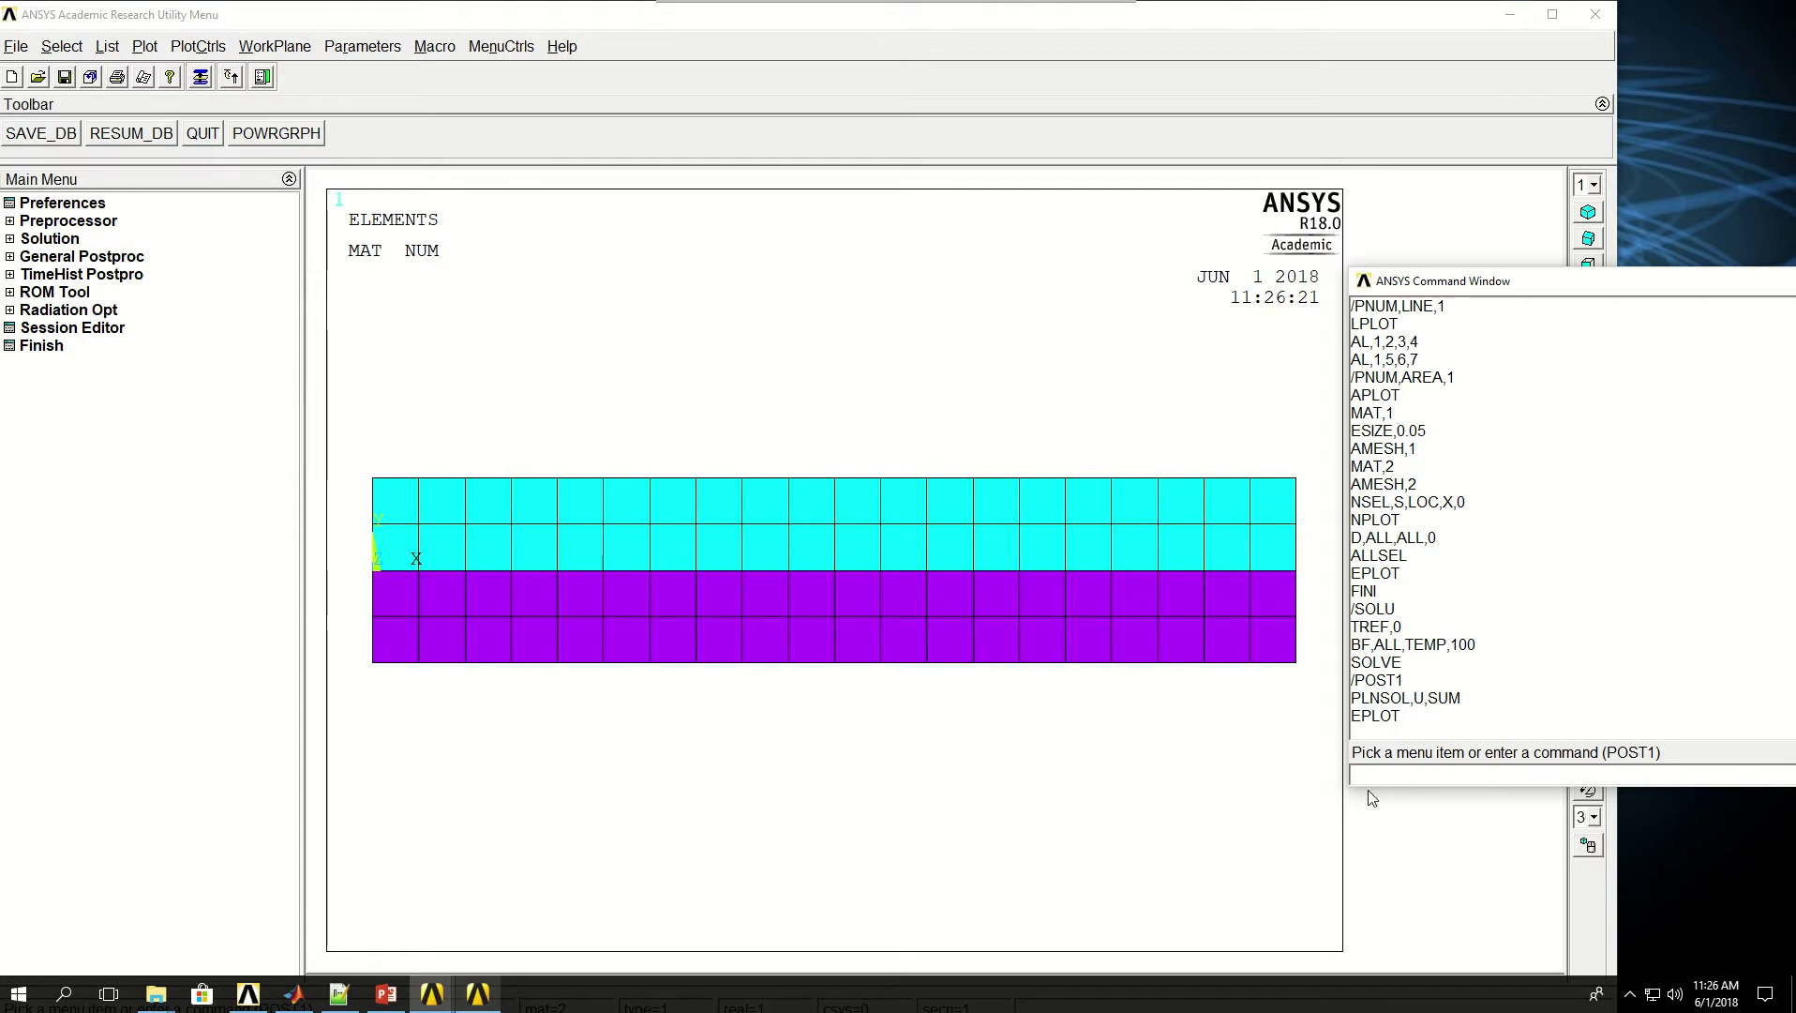
pyautogui.write('PATH,')
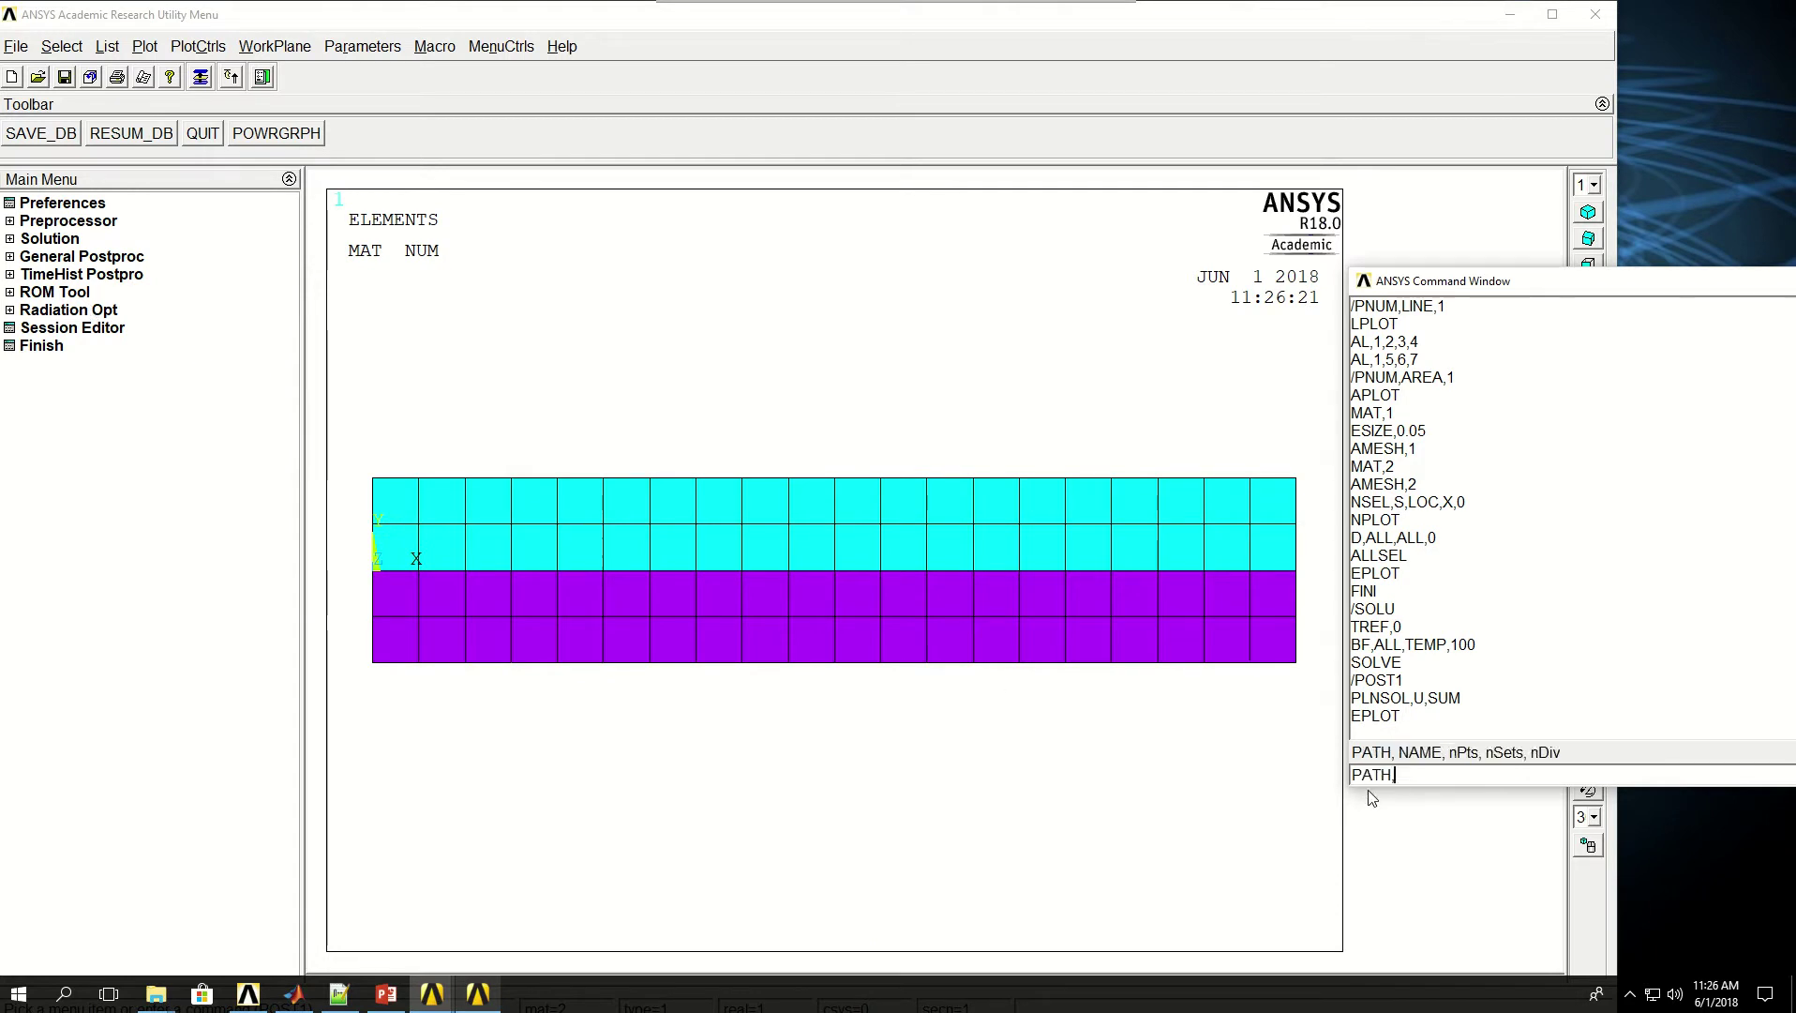
pyautogui.write('PATH1')
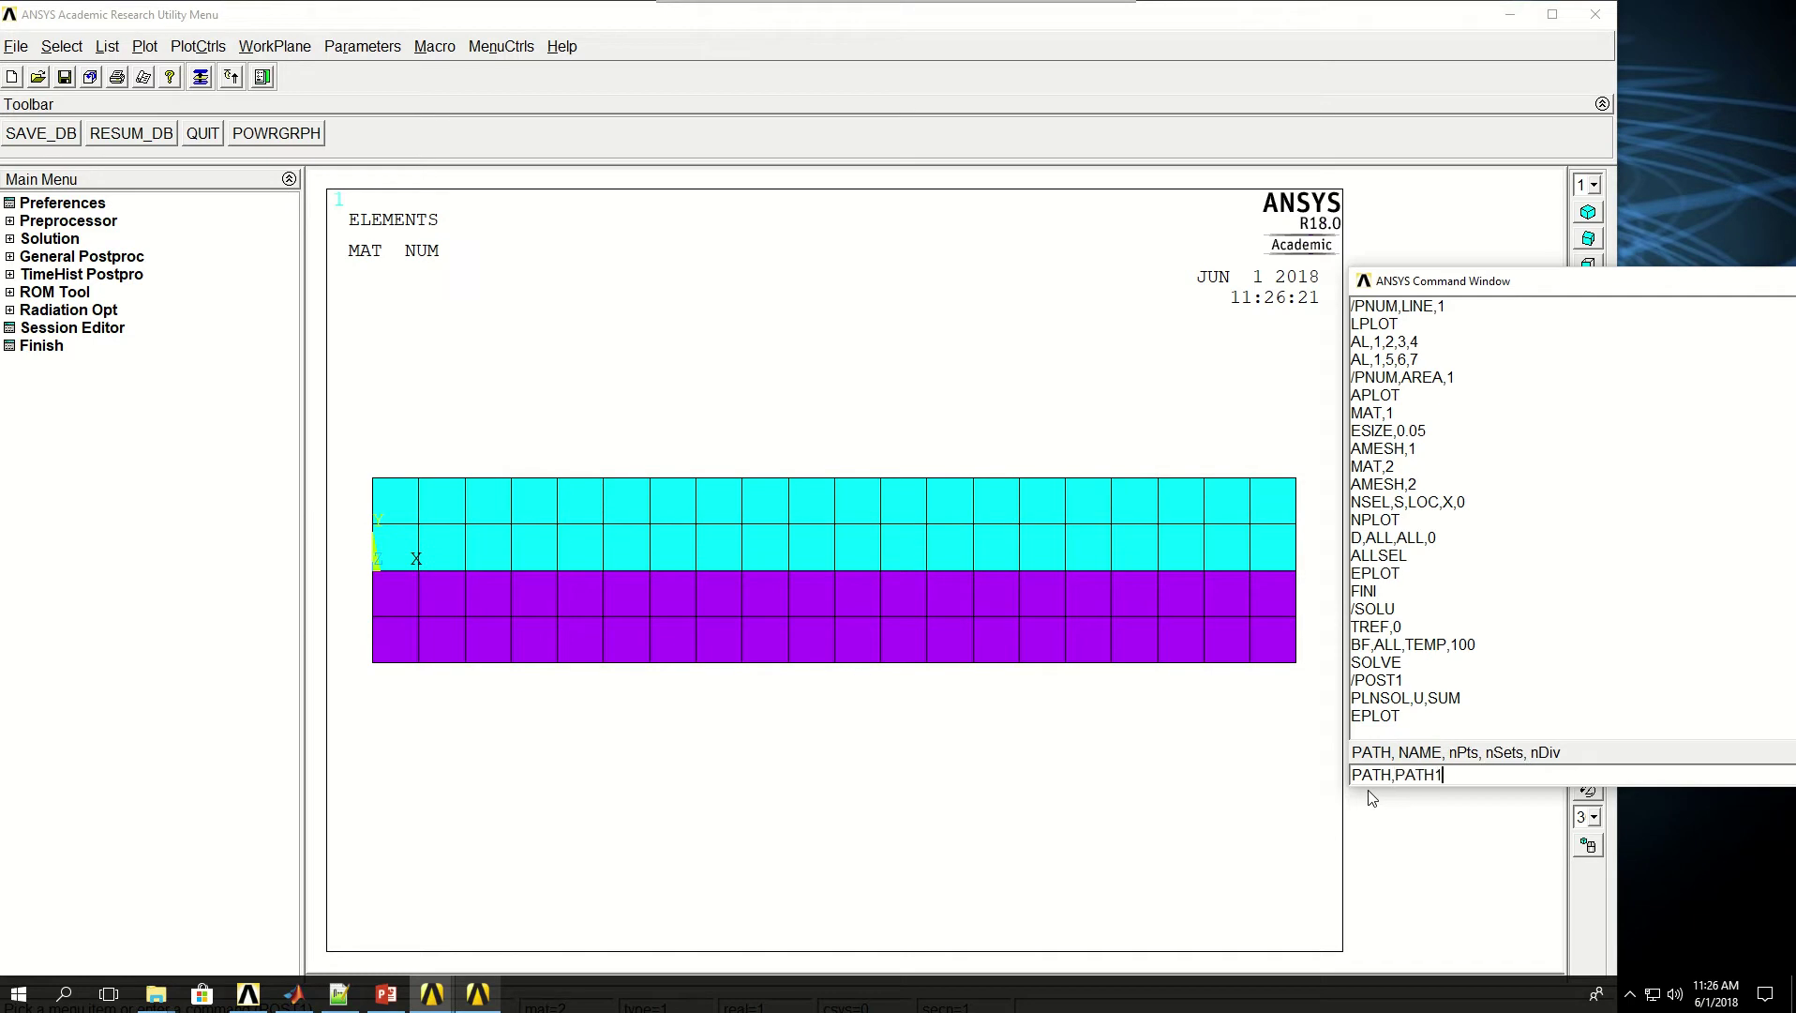
pyautogui.write(',2')
pyautogui.press('Return')
# Place PATH1's first point at the origin (0,0,0)
pyautogui.write('PPATH')
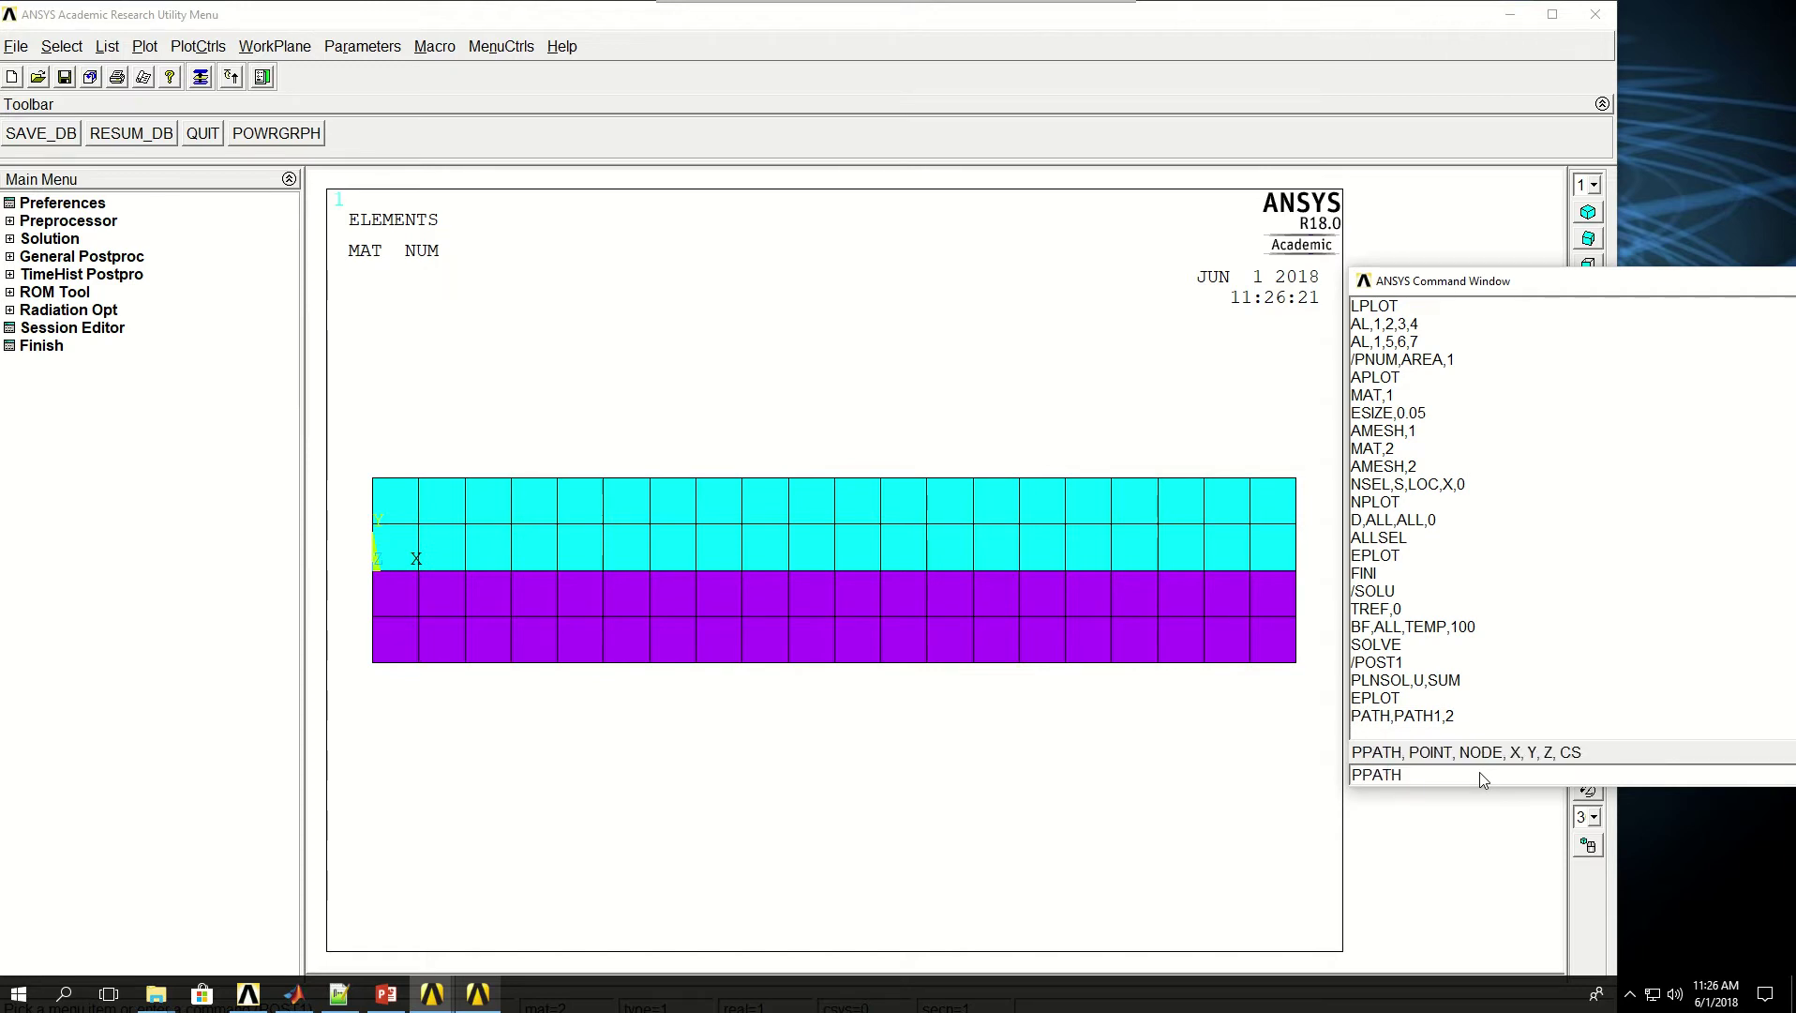
pyautogui.write(',1,')
pyautogui.press('Left')
pyautogui.press('Left')
pyautogui.press('Left')
pyautogui.press('Left')
pyautogui.press('BackSpace')
pyautogui.write(',')
pyautogui.press('Return')
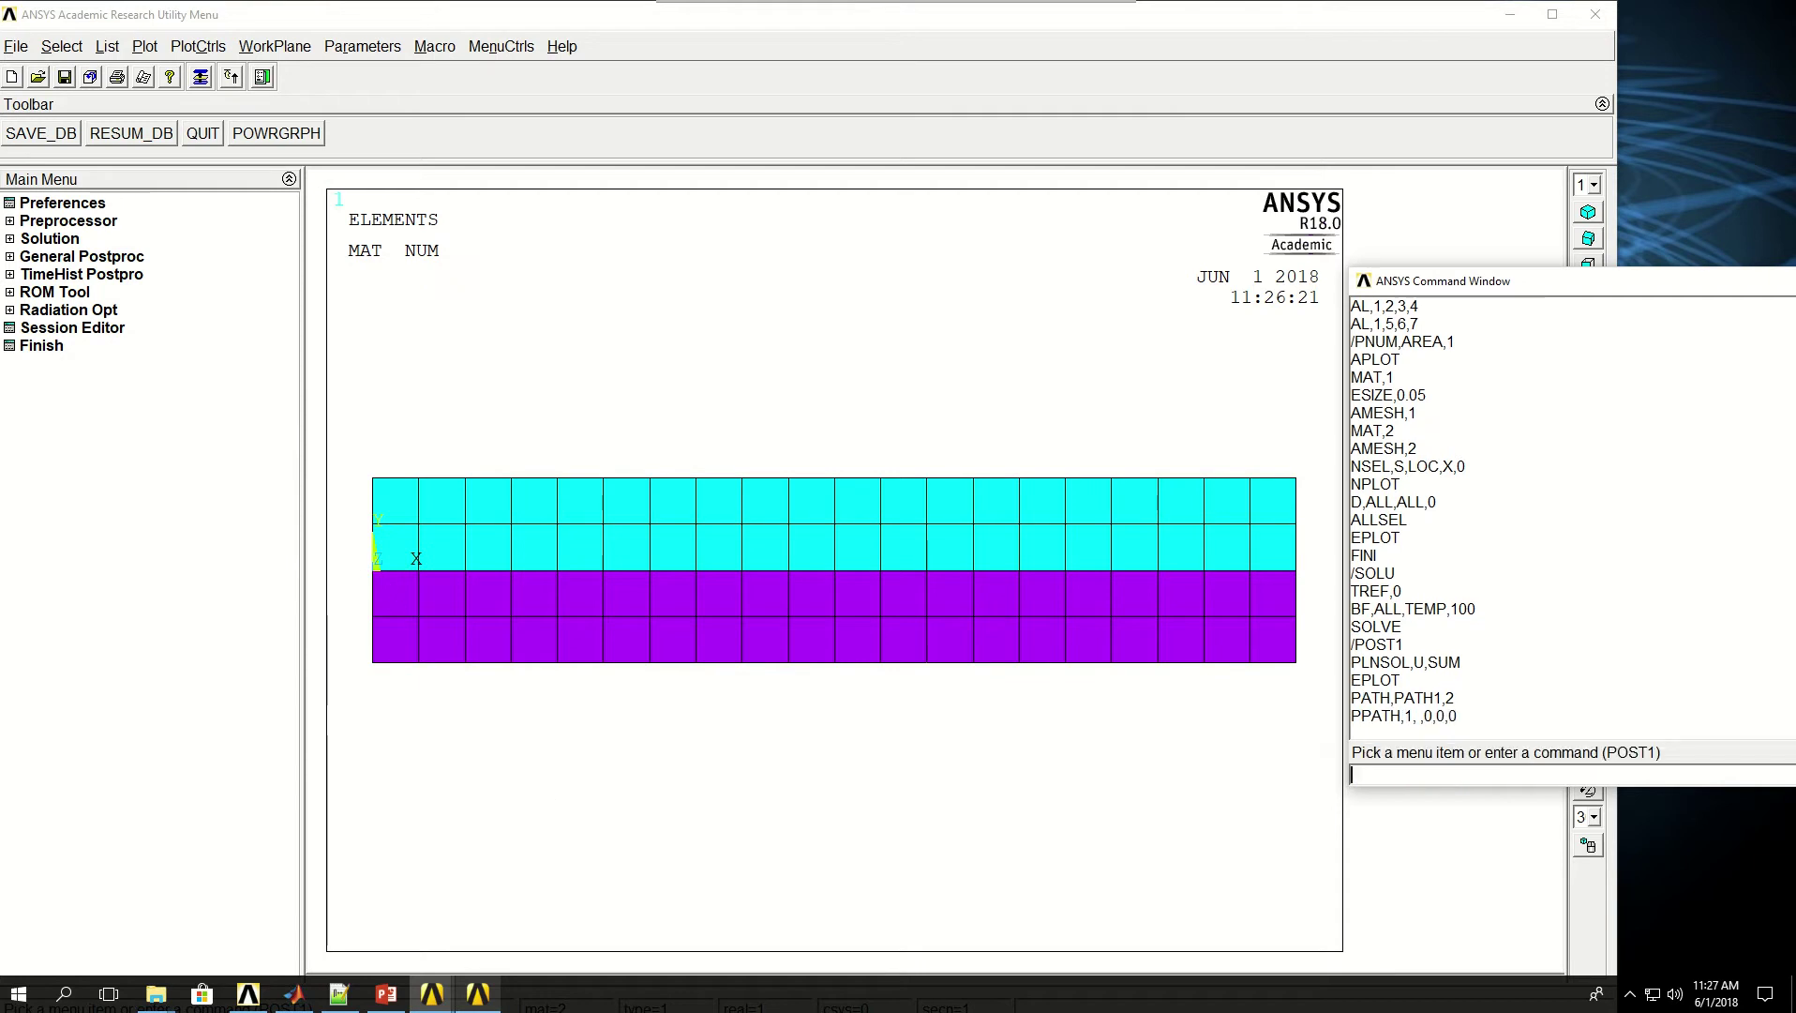
# Place PATH1's second point at (1,0,0)
pyautogui.press('Up')
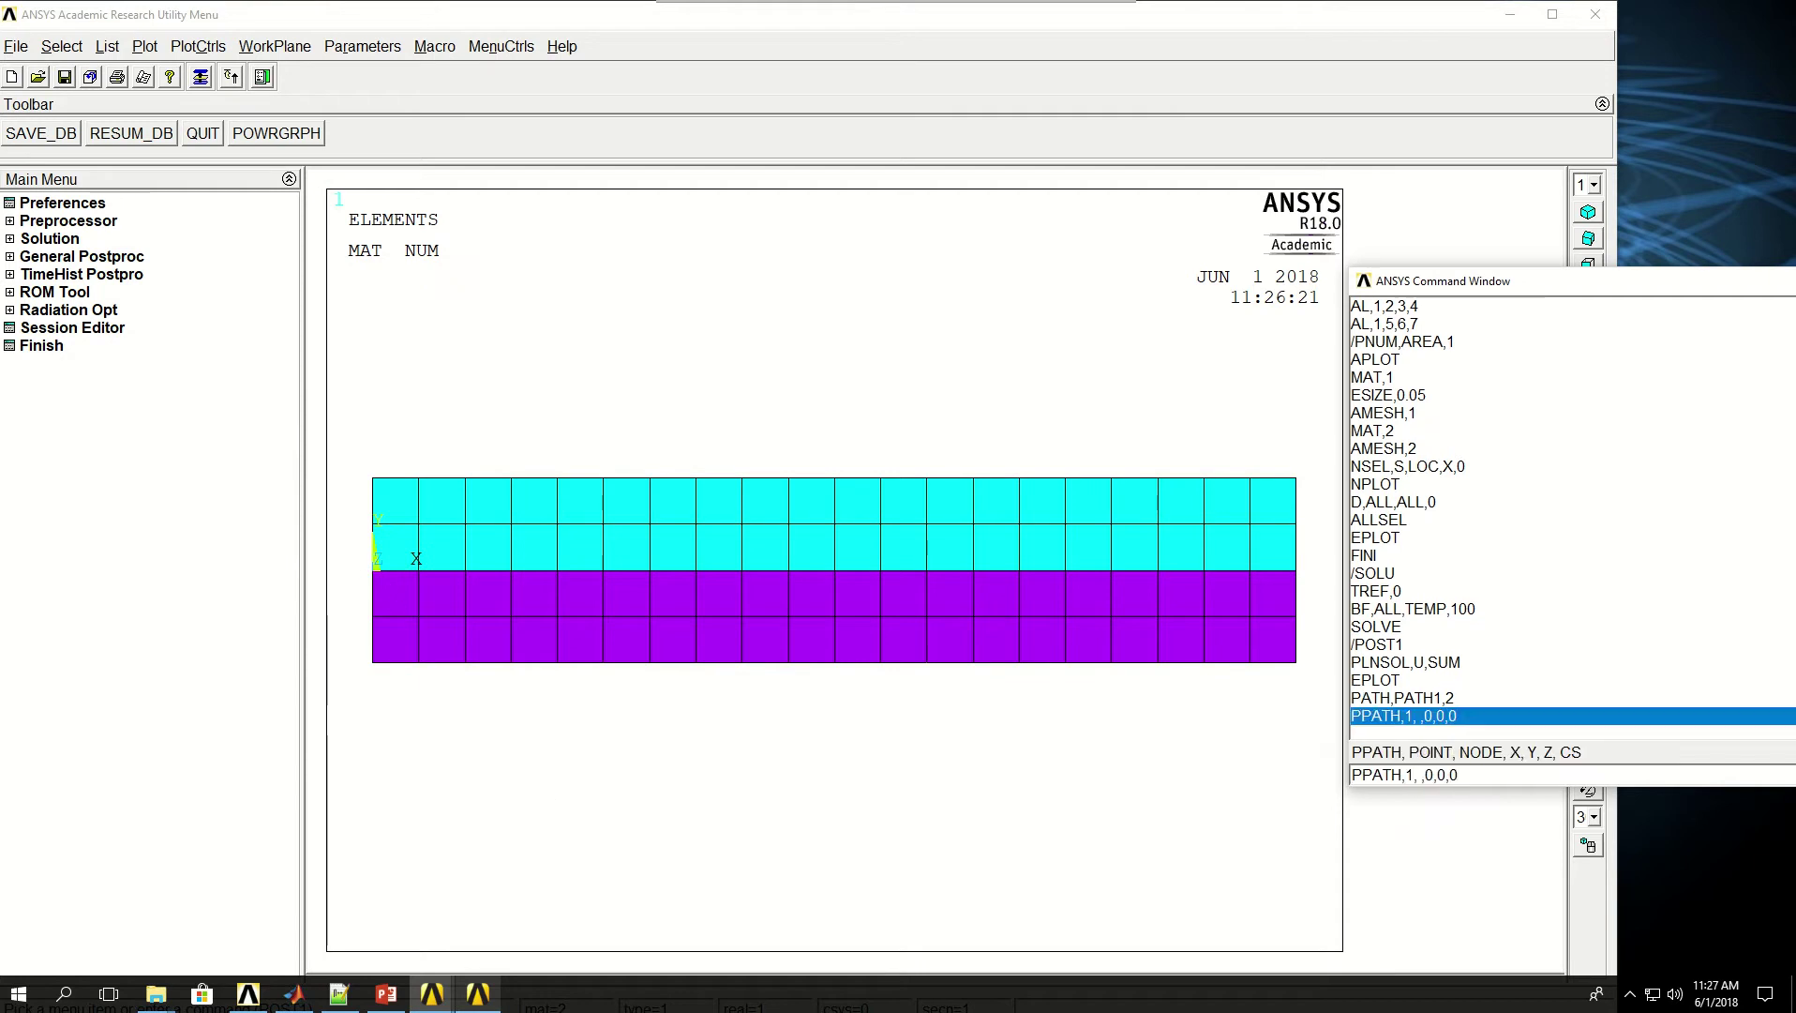
pyautogui.press('Left')
pyautogui.press('Left')
pyautogui.press('Left')
pyautogui.press('Left')
pyautogui.press('Left')
pyautogui.press('Left')
pyautogui.press('Left')
pyautogui.press('Left')
pyautogui.hotkey('shift', 'Left')
pyautogui.write('2')
pyautogui.press('Right')
pyautogui.press('Right')
pyautogui.press('Right')
pyautogui.hotkey('shift', 'Right')
pyautogui.press('Return')
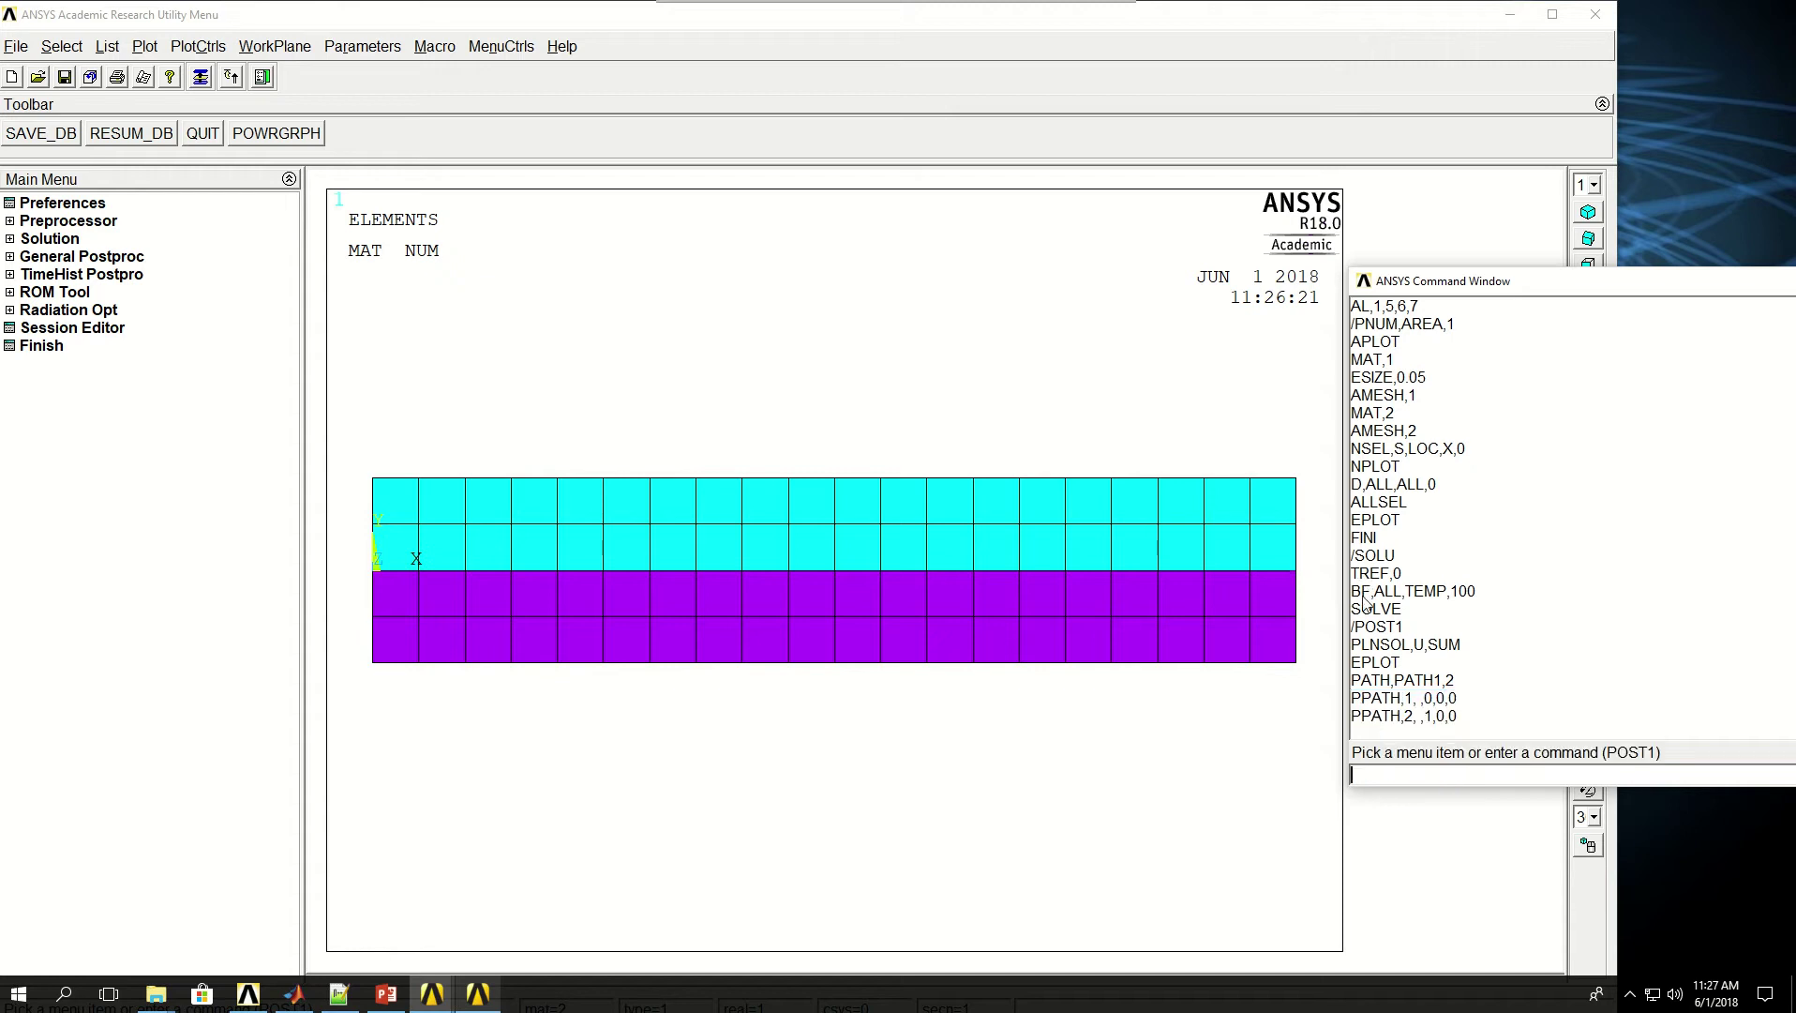
pyautogui.write('PDEF')
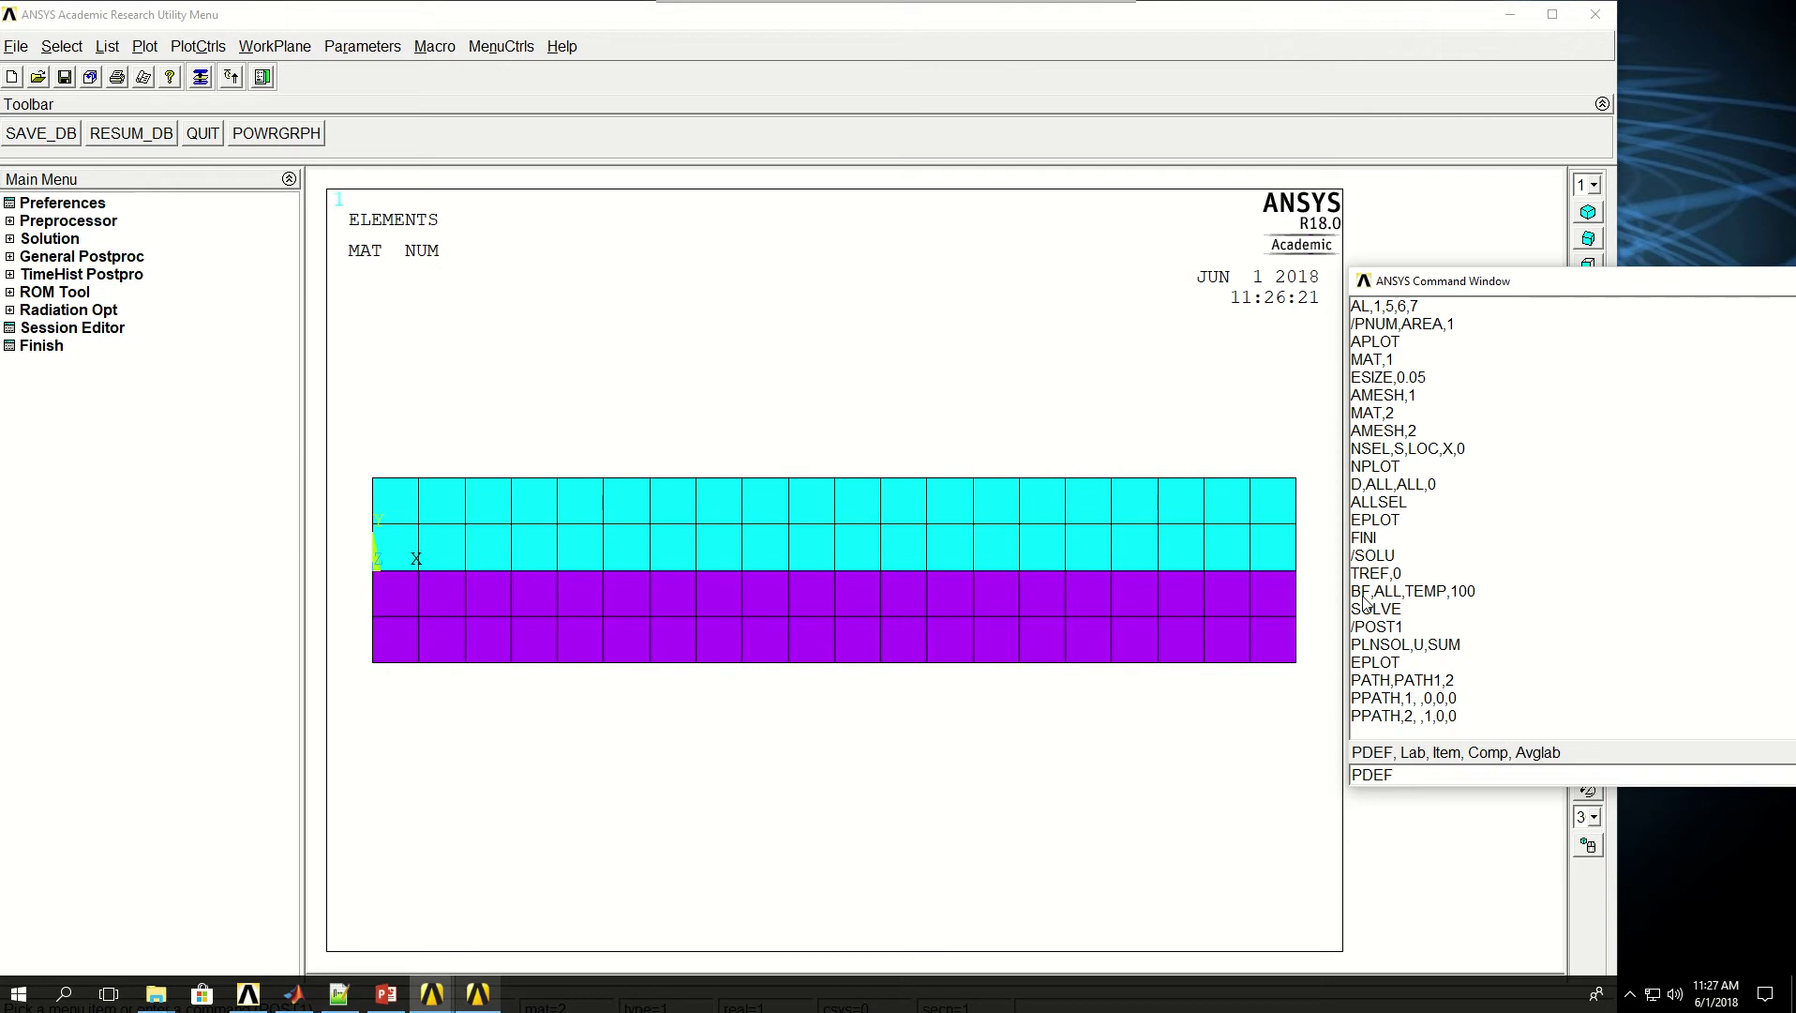
pyautogui.write(',DISP')
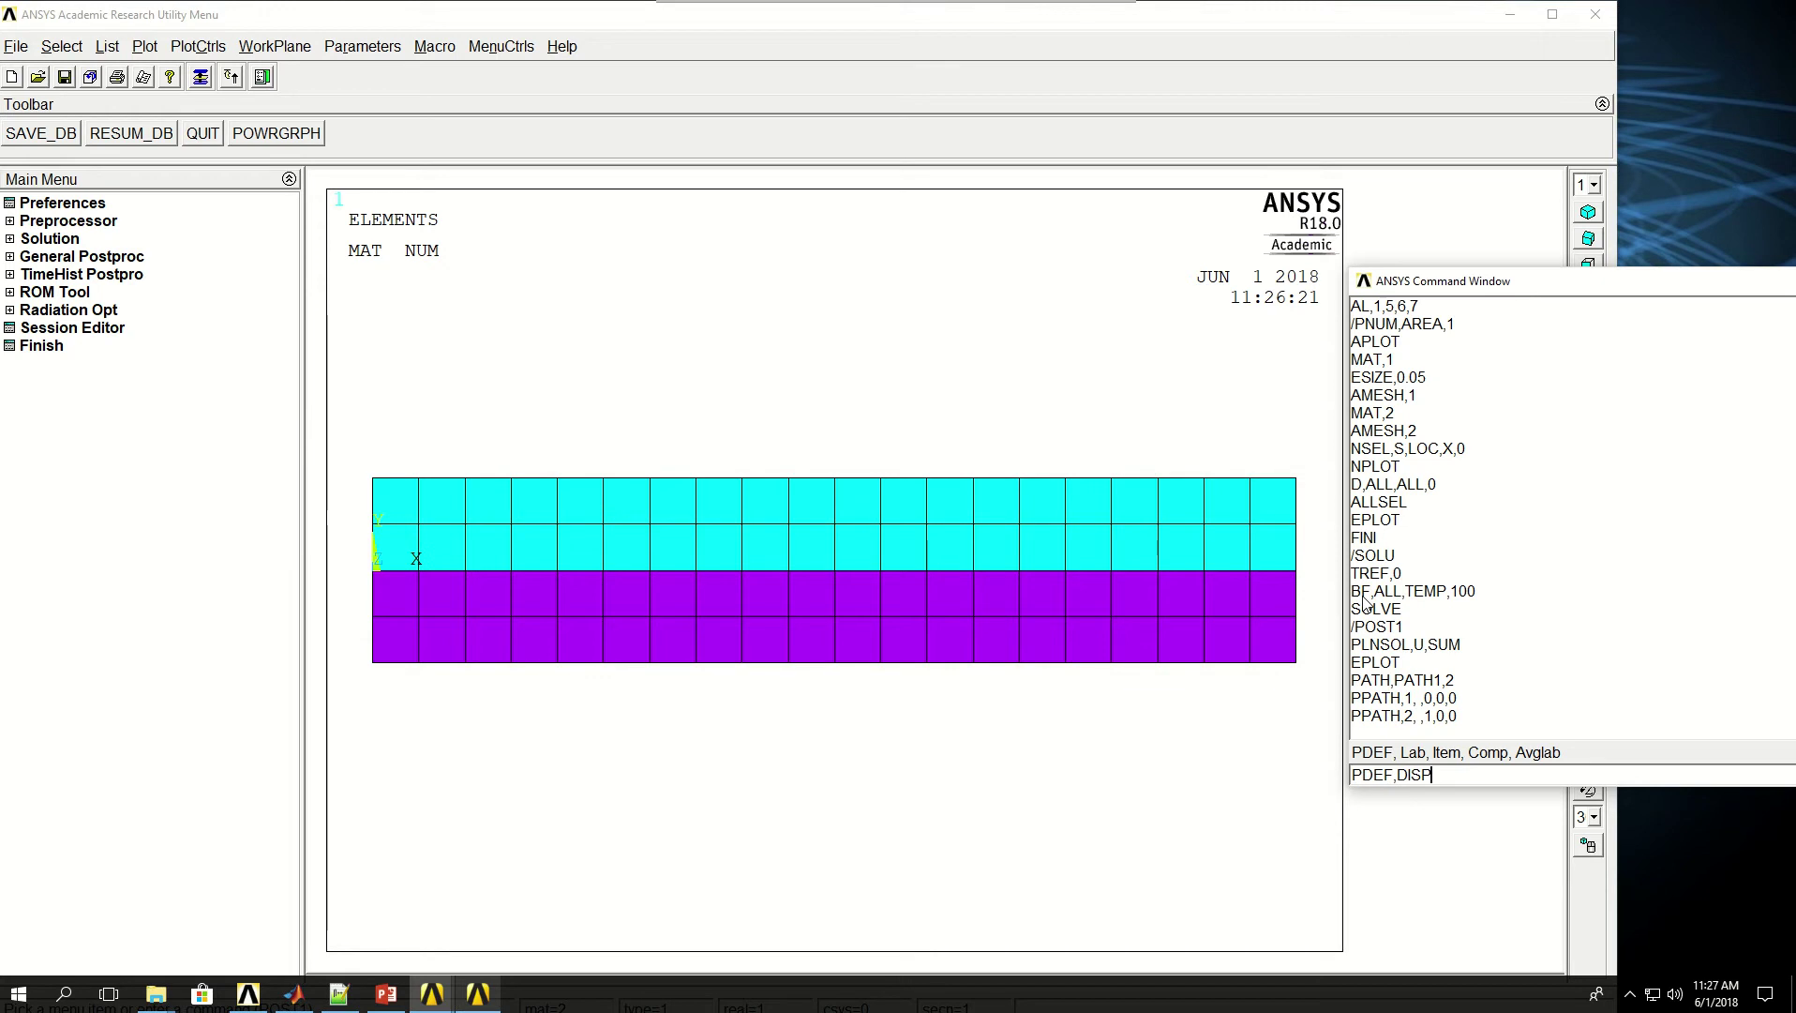
pyautogui.write('_Y,U,Y,AVG')
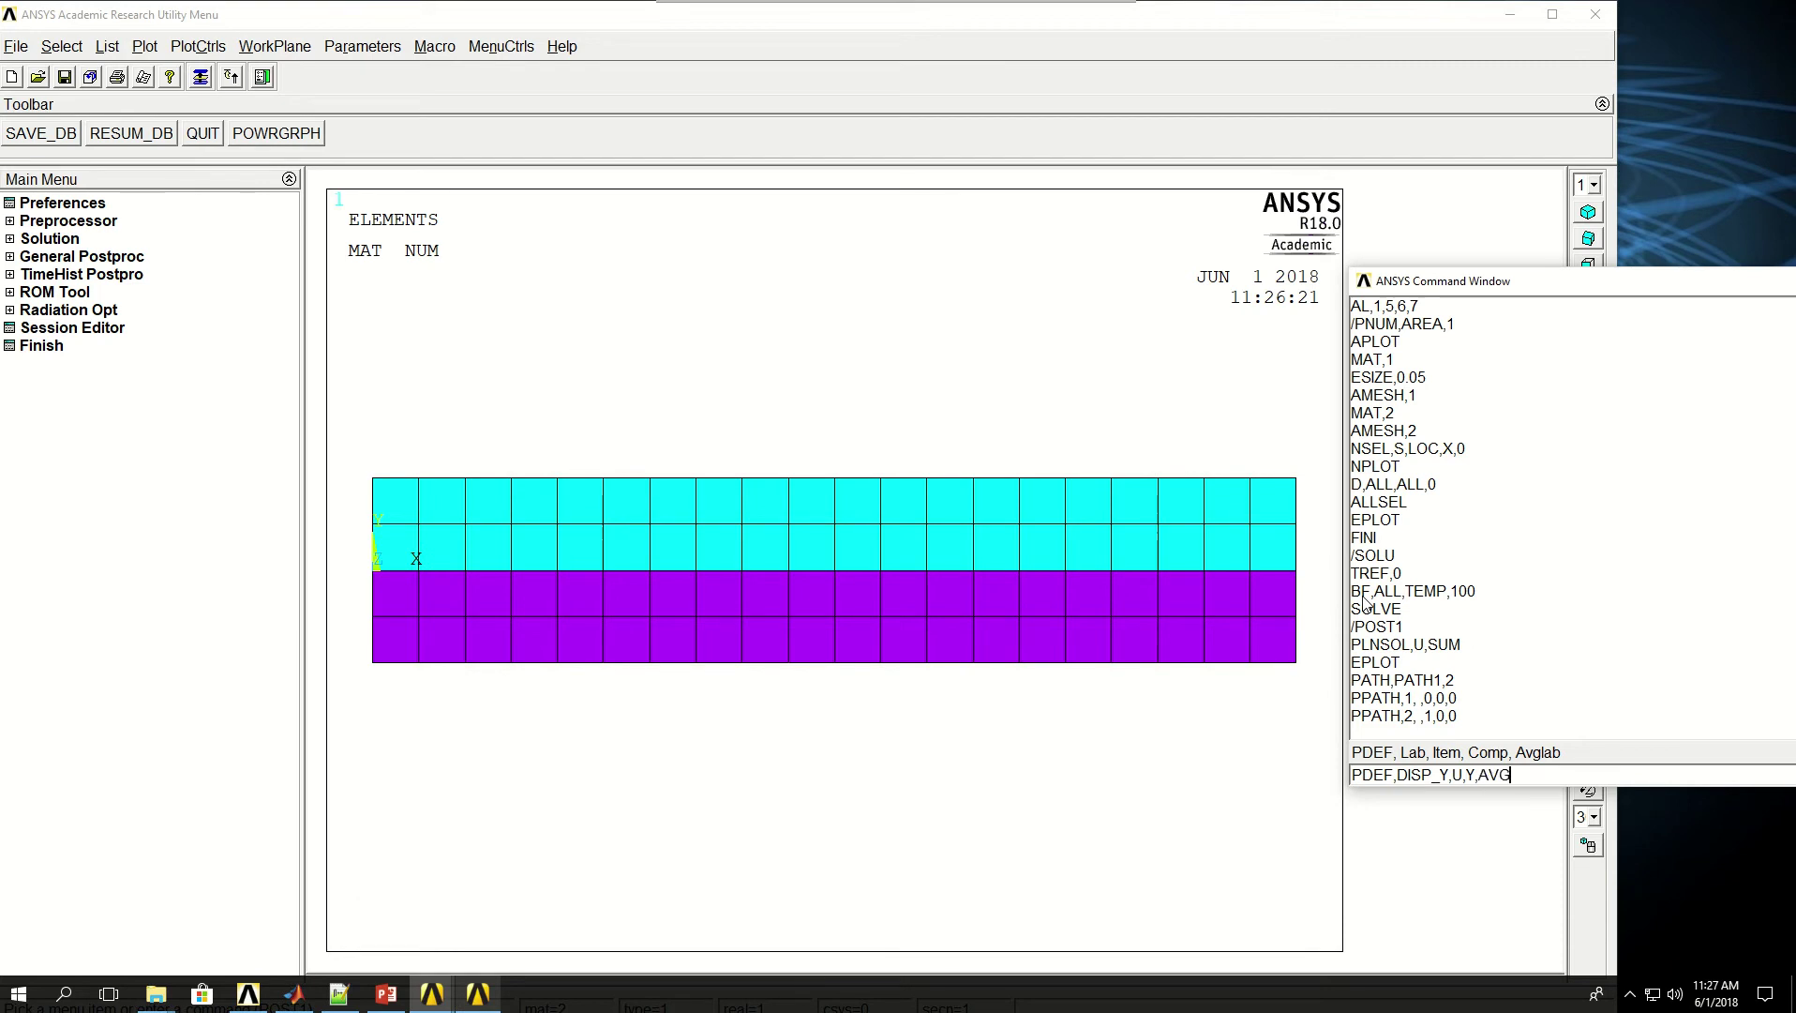
# Map UY onto PATH1 as DISP_Y and plot it, rising to about 2.795e-3
pyautogui.press('Return')
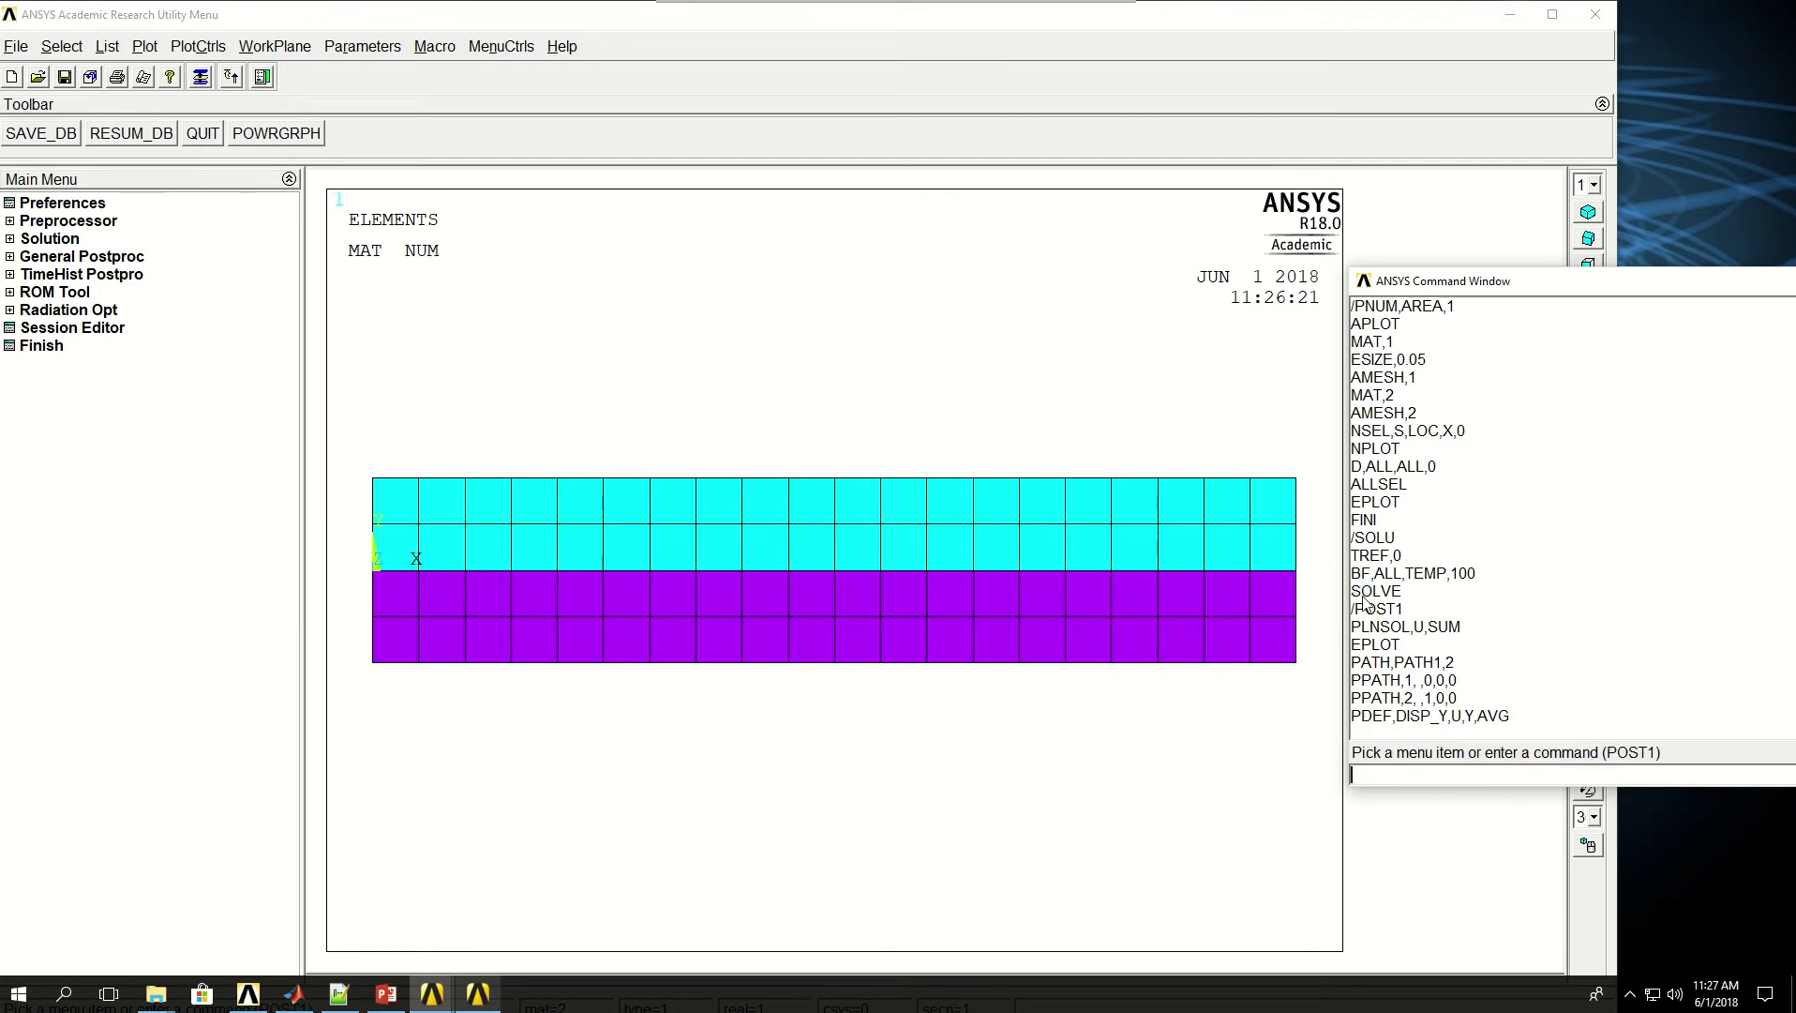
pyautogui.write('PLPATH,DISP_')
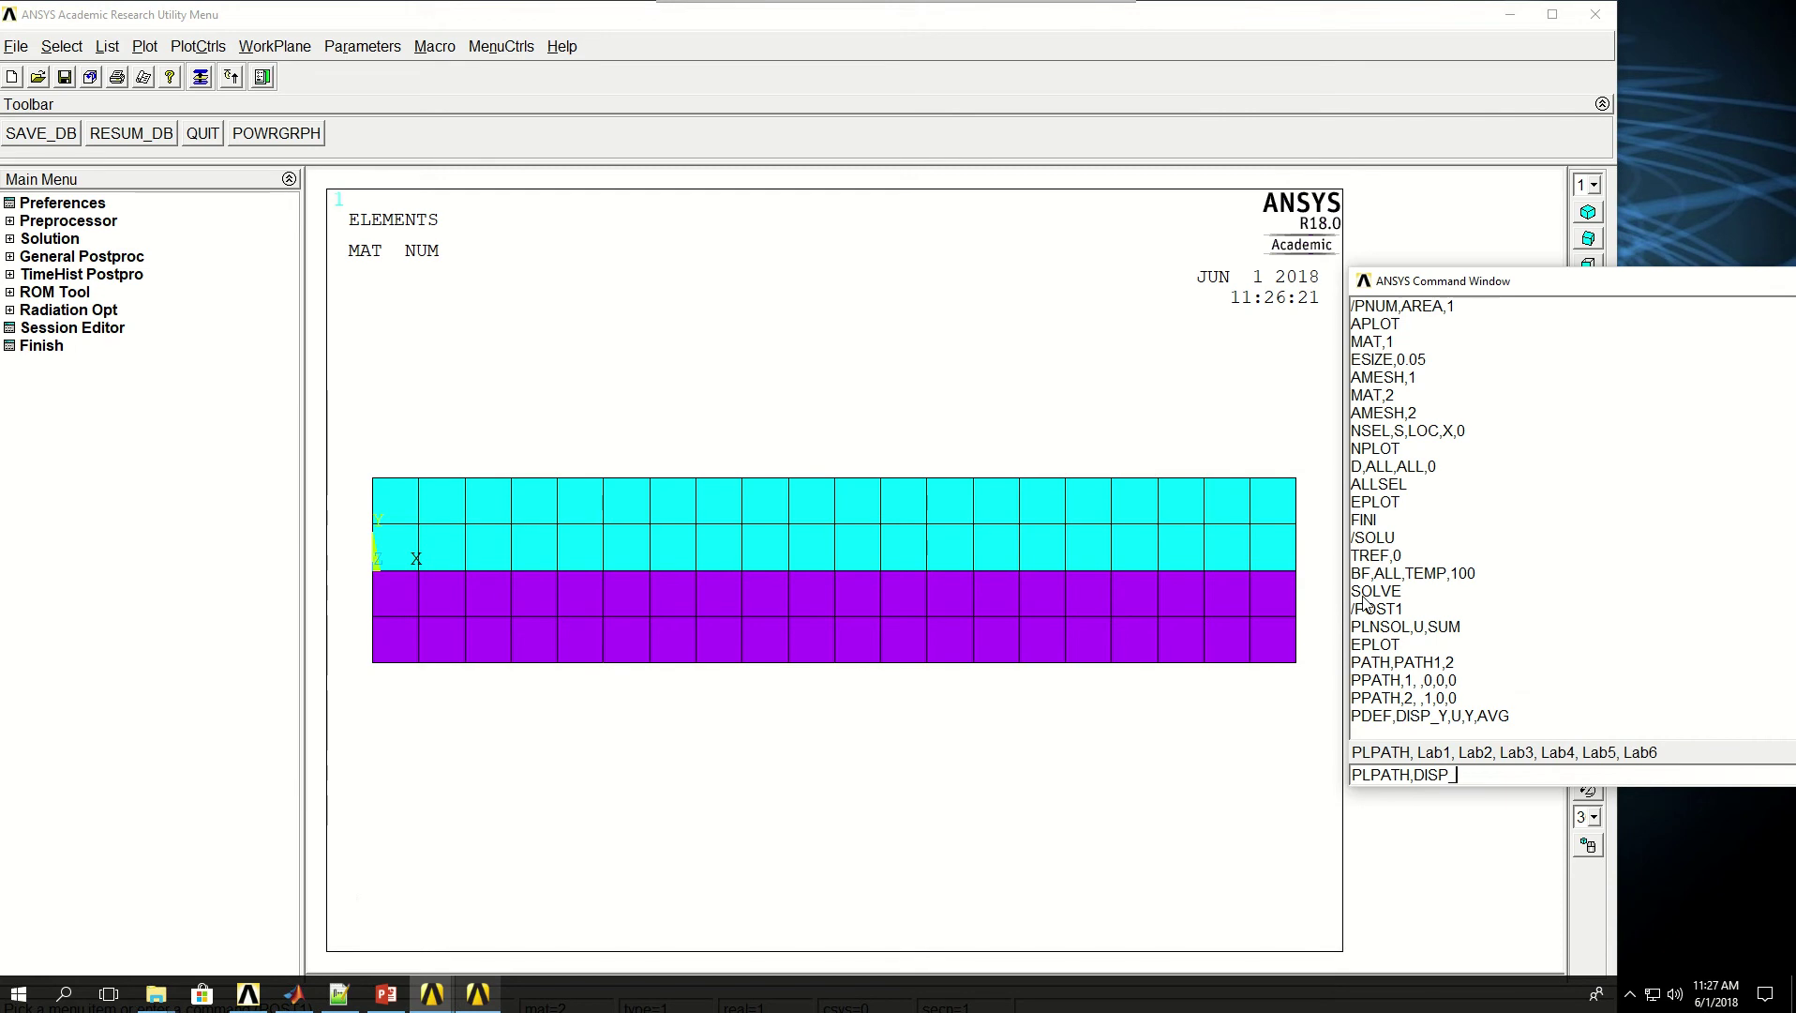
pyautogui.write('Y')
pyautogui.press('Return')
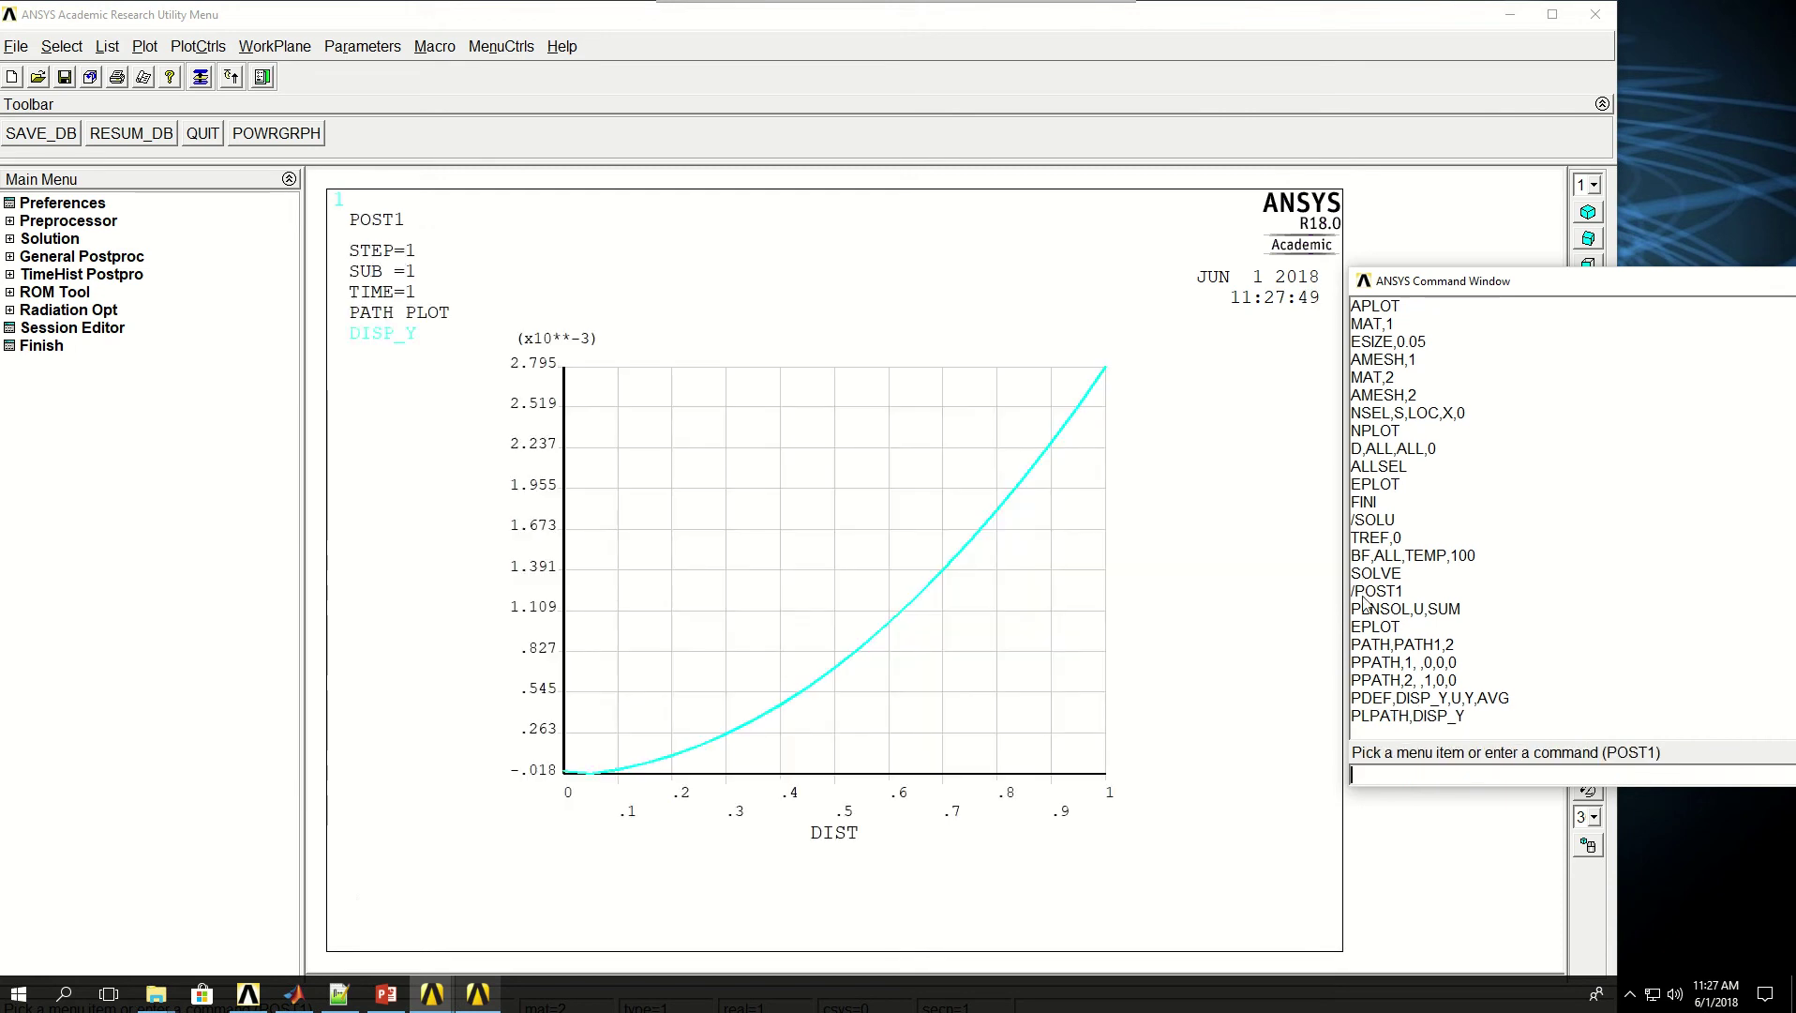